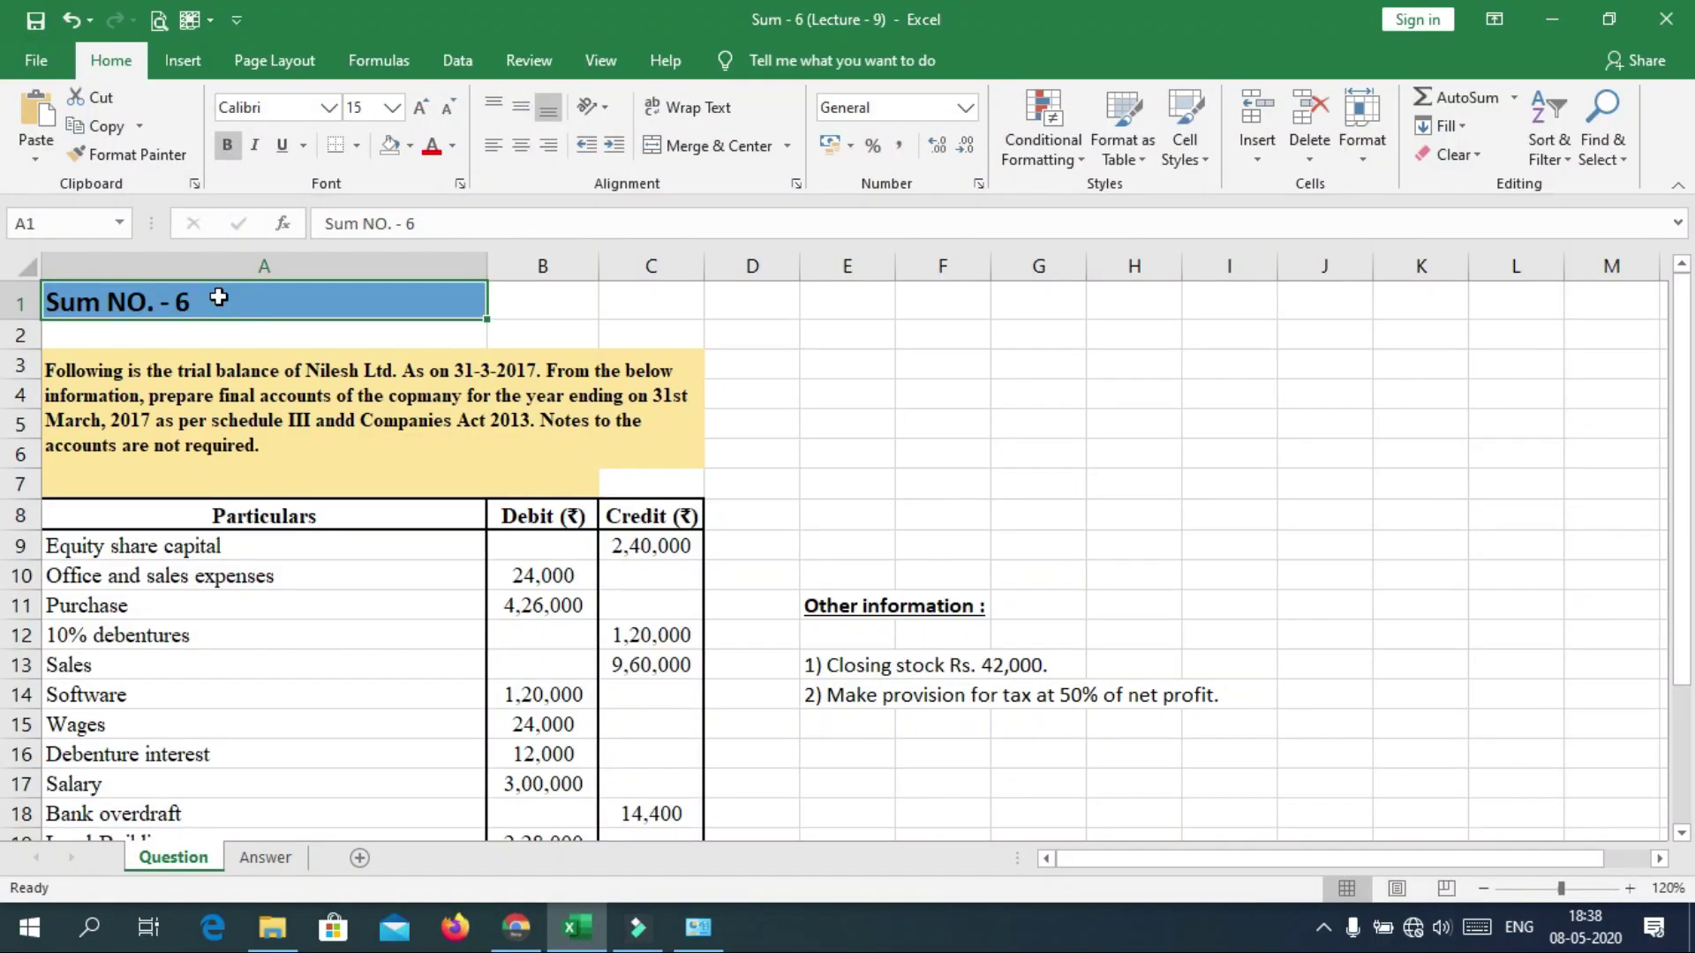
Read through the Question sheet's problem statement, the trial balance particulars and the two items of other information.
{"action": "key", "text": "Down"}
{"action": "key", "text": "Down"}
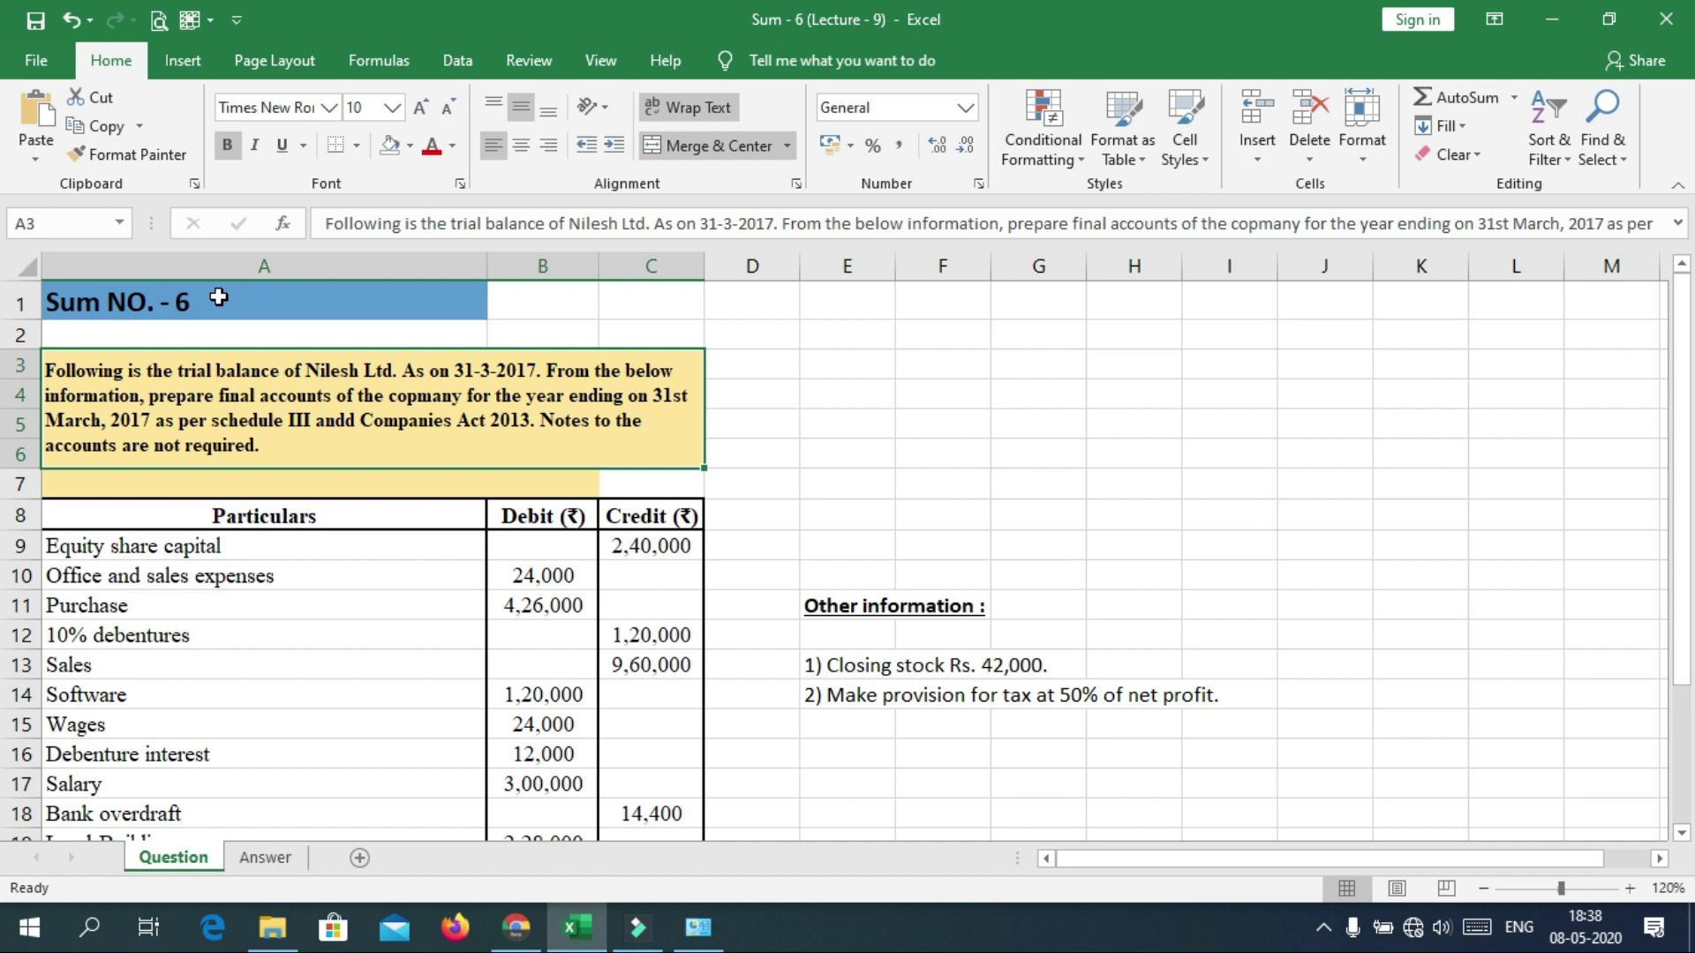
{"action": "key", "text": "Down"}
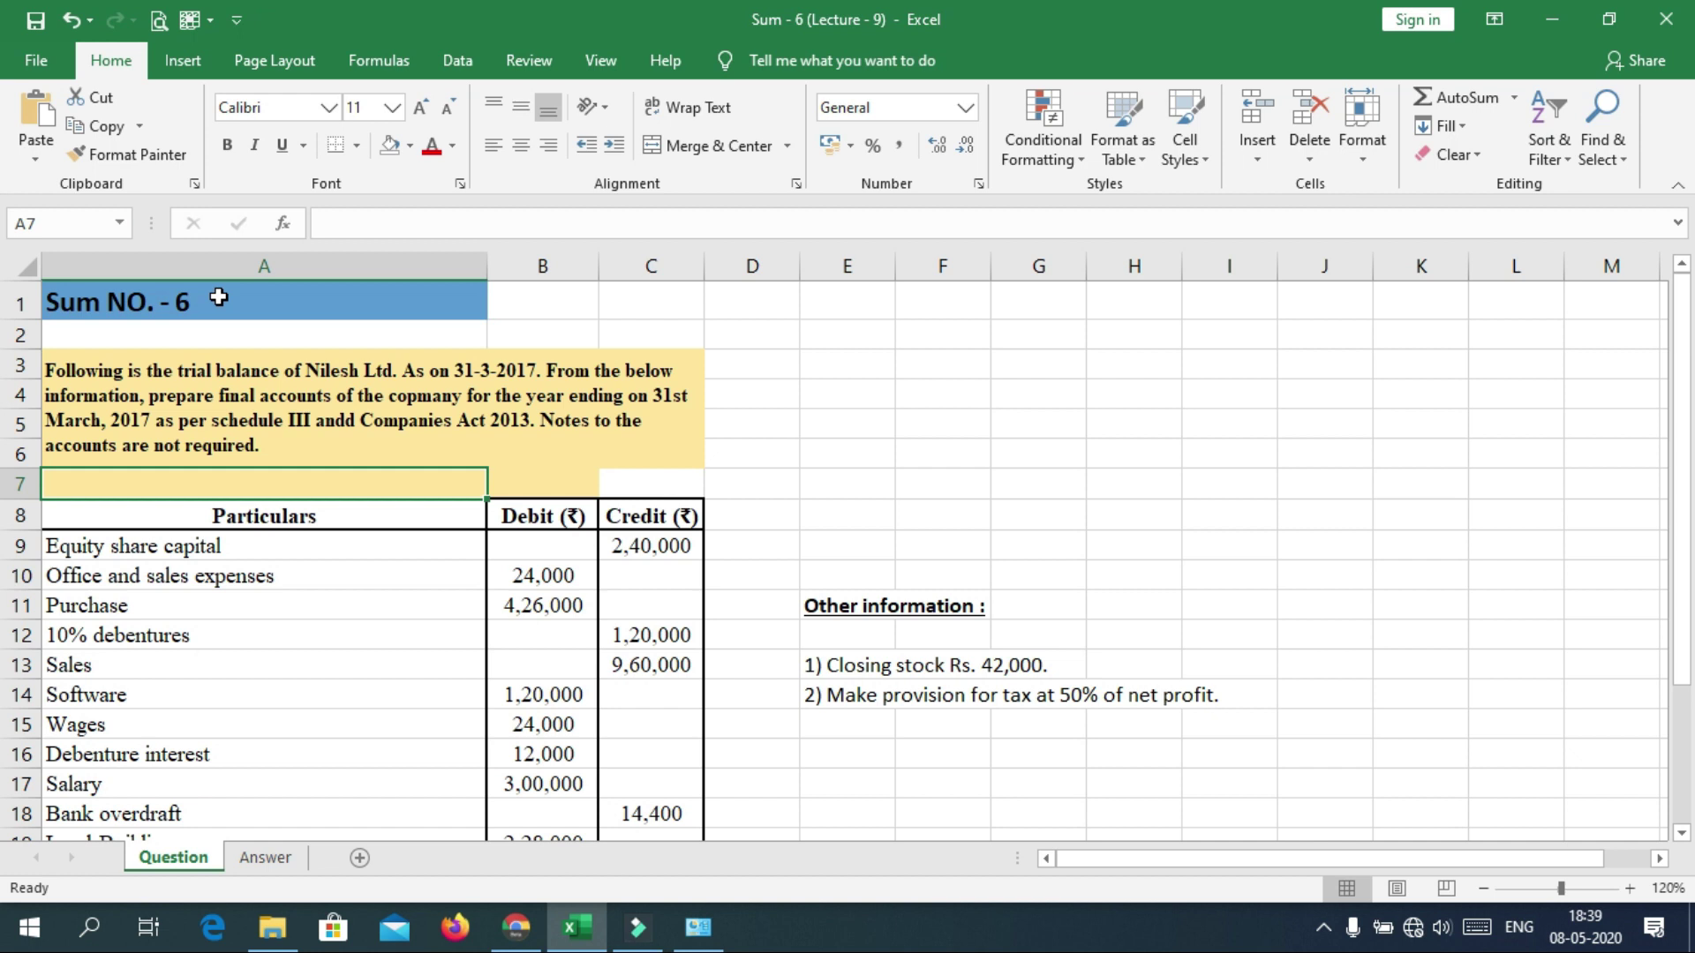
{"action": "key", "text": "Down"}
{"action": "key", "text": "Down"}
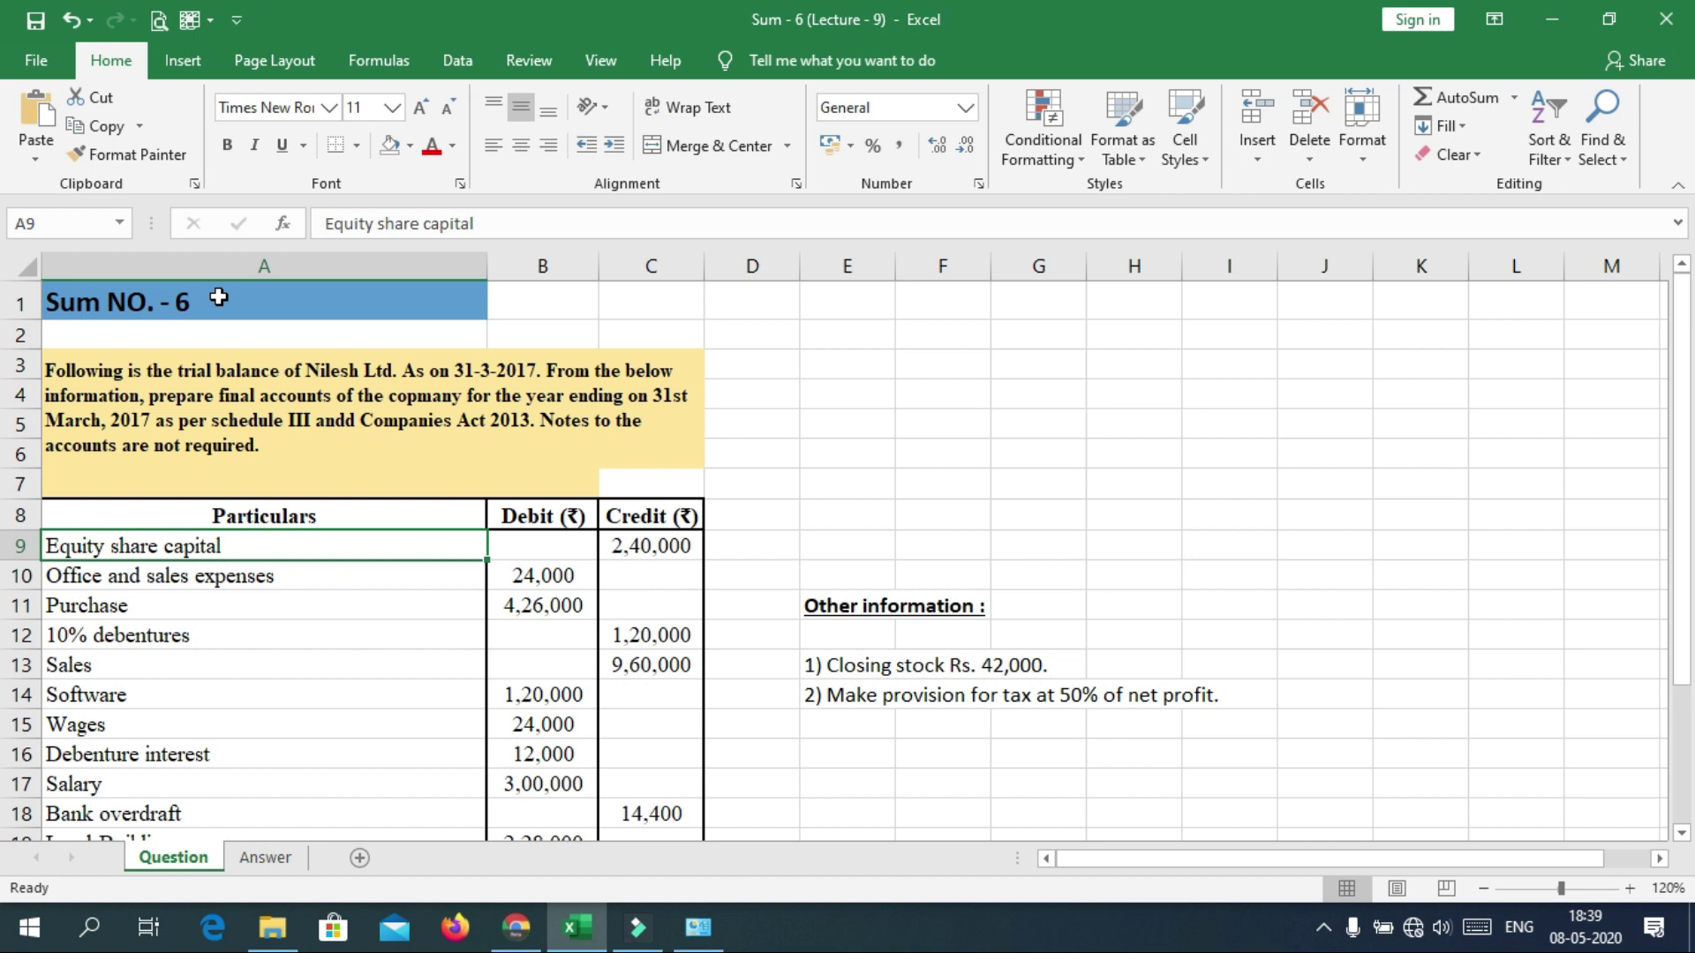
{"action": "key", "text": "Down"}
{"action": "key", "text": "Down"}
{"action": "key", "text": "Down"}
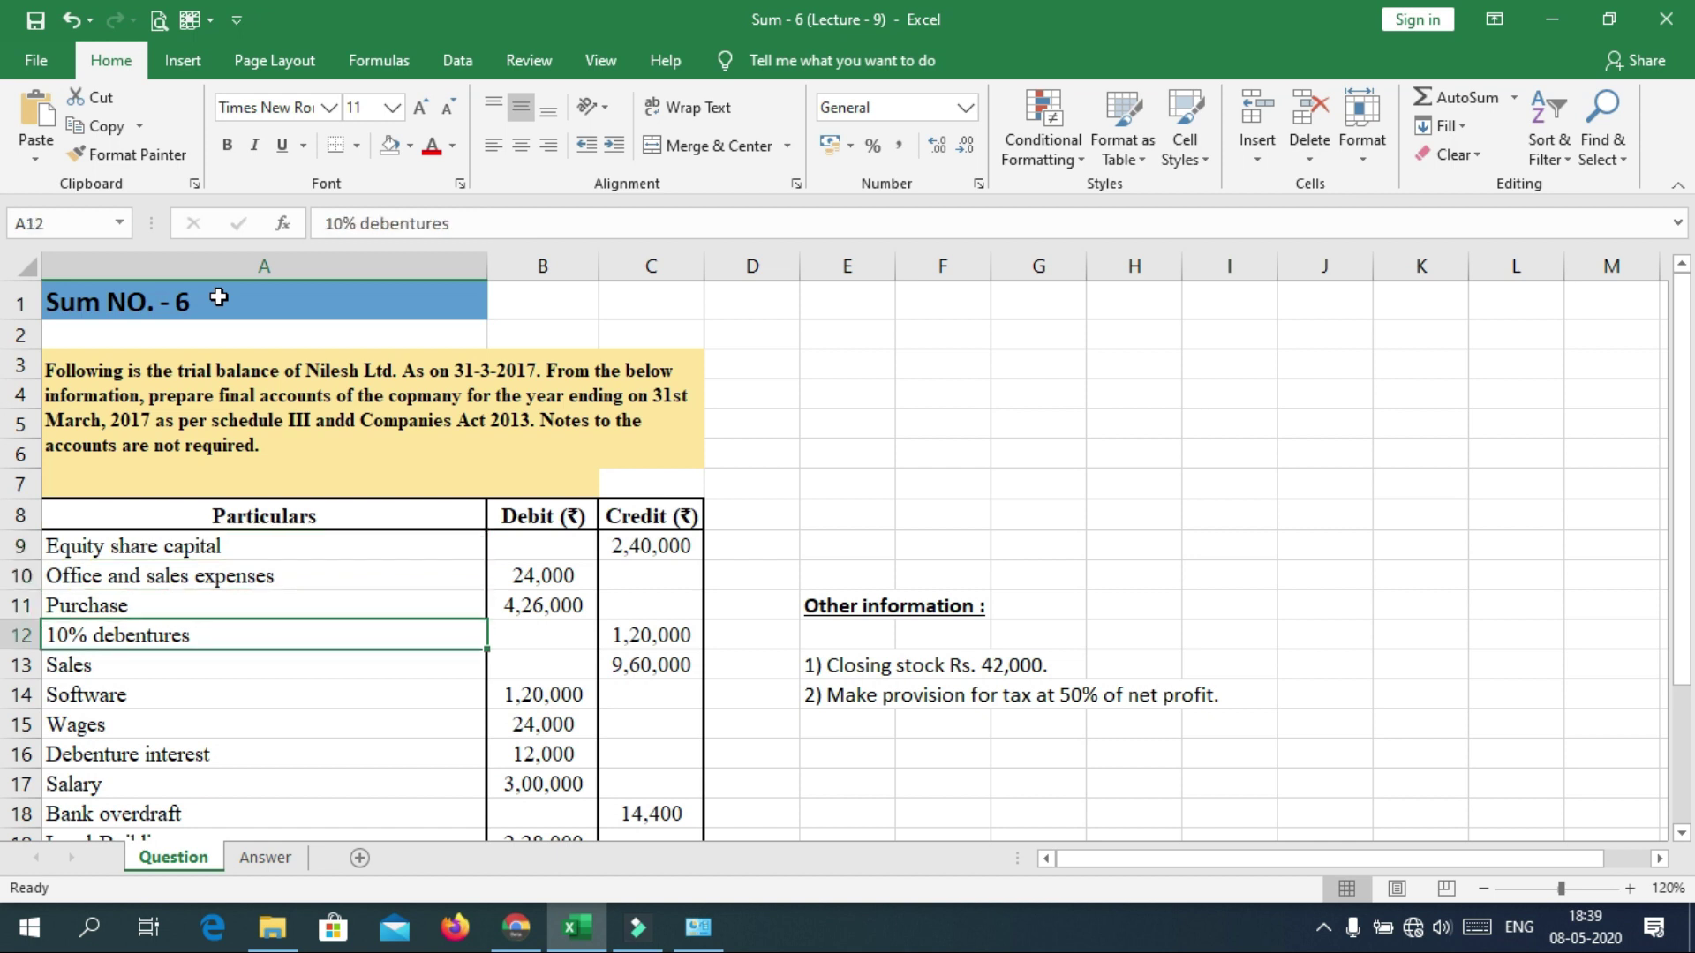
{"action": "key", "text": "Down"}
{"action": "key", "text": "Down"}
{"action": "key", "text": "Down"}
{"action": "key", "text": "Down"}
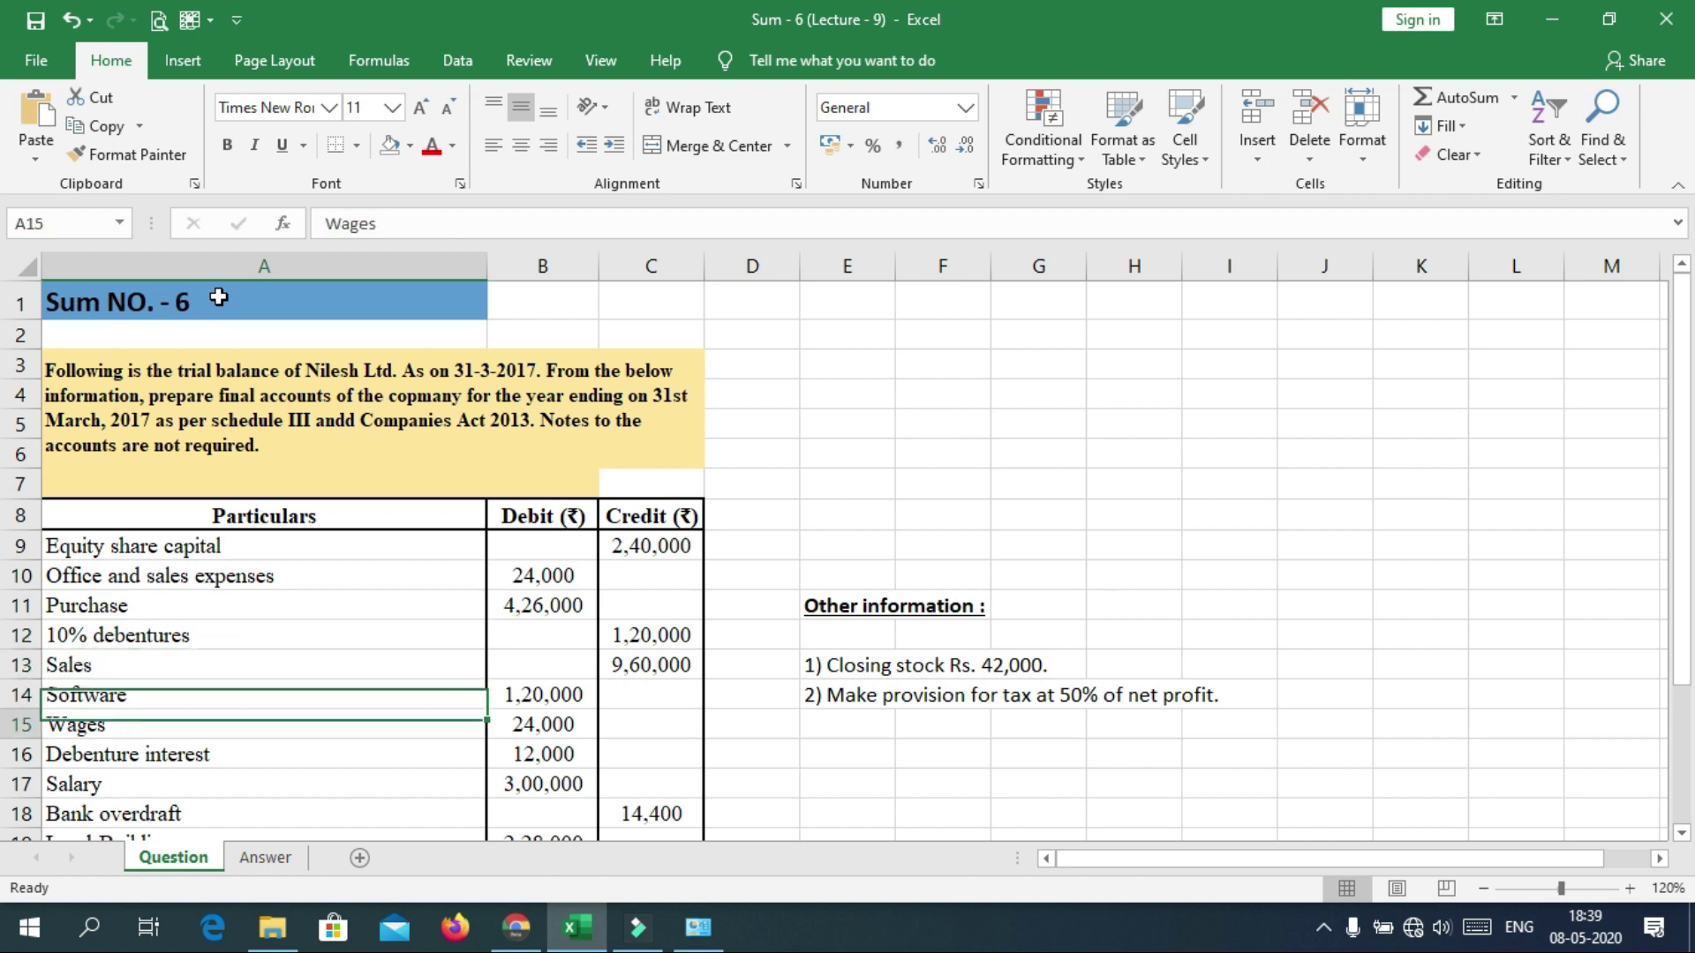
{"action": "key", "text": "Down"}
{"action": "key", "text": "Down"}
{"action": "key", "text": "Down"}
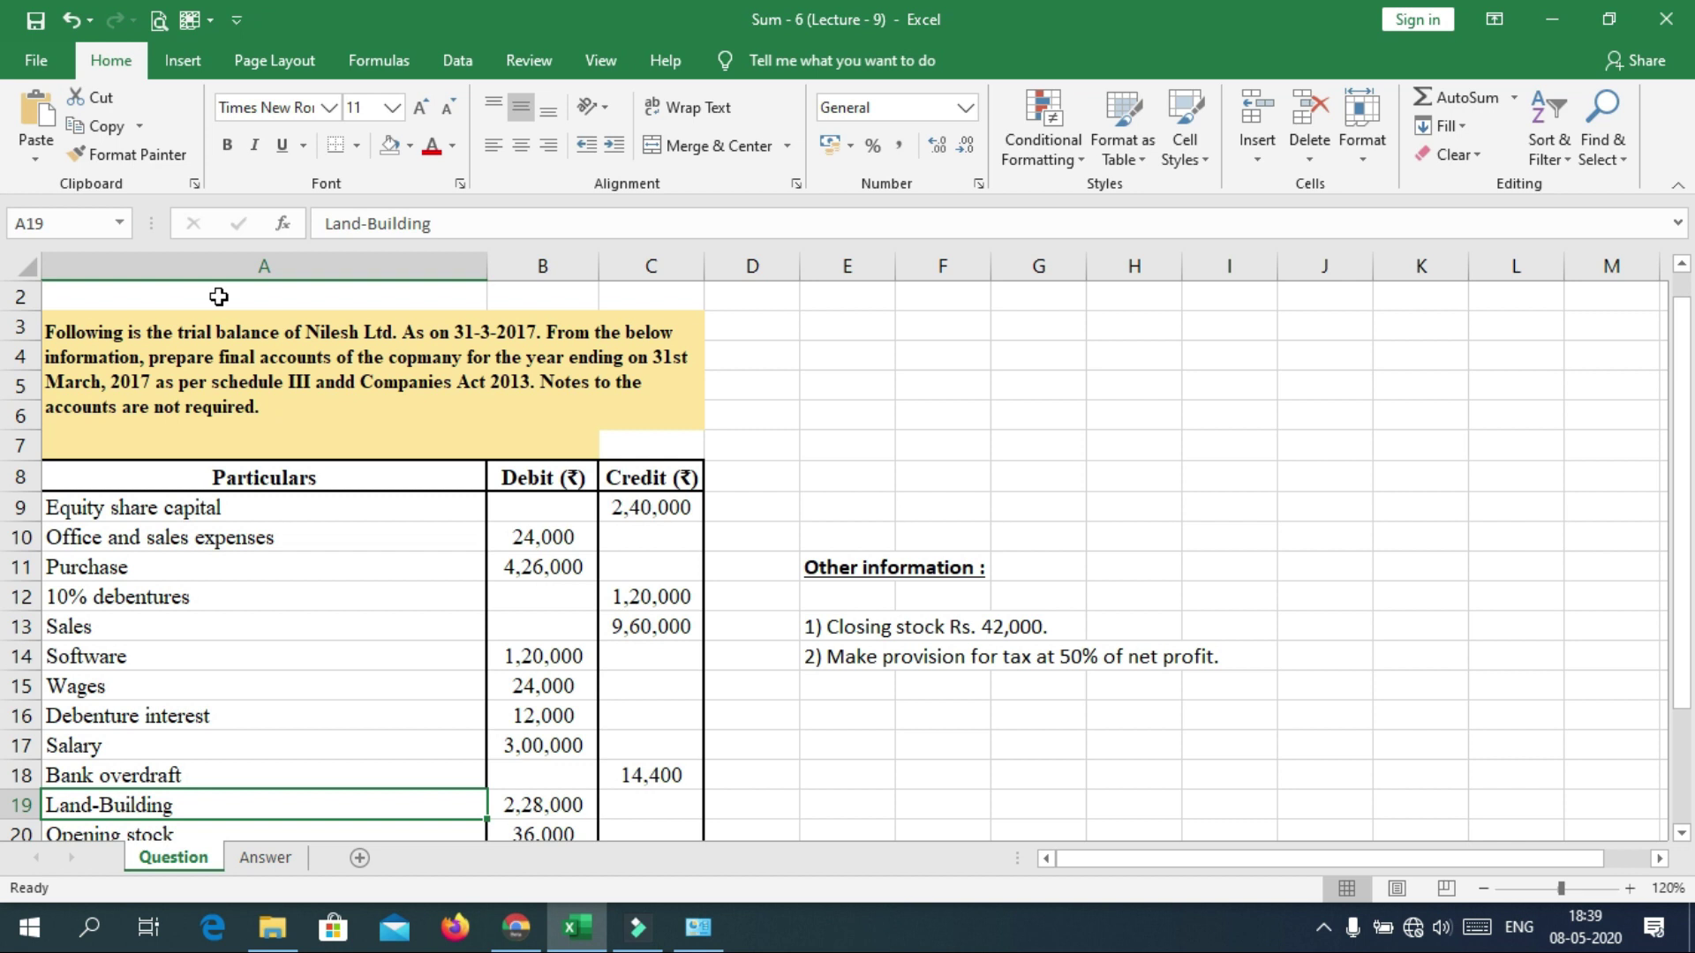
{"action": "key", "text": "Down"}
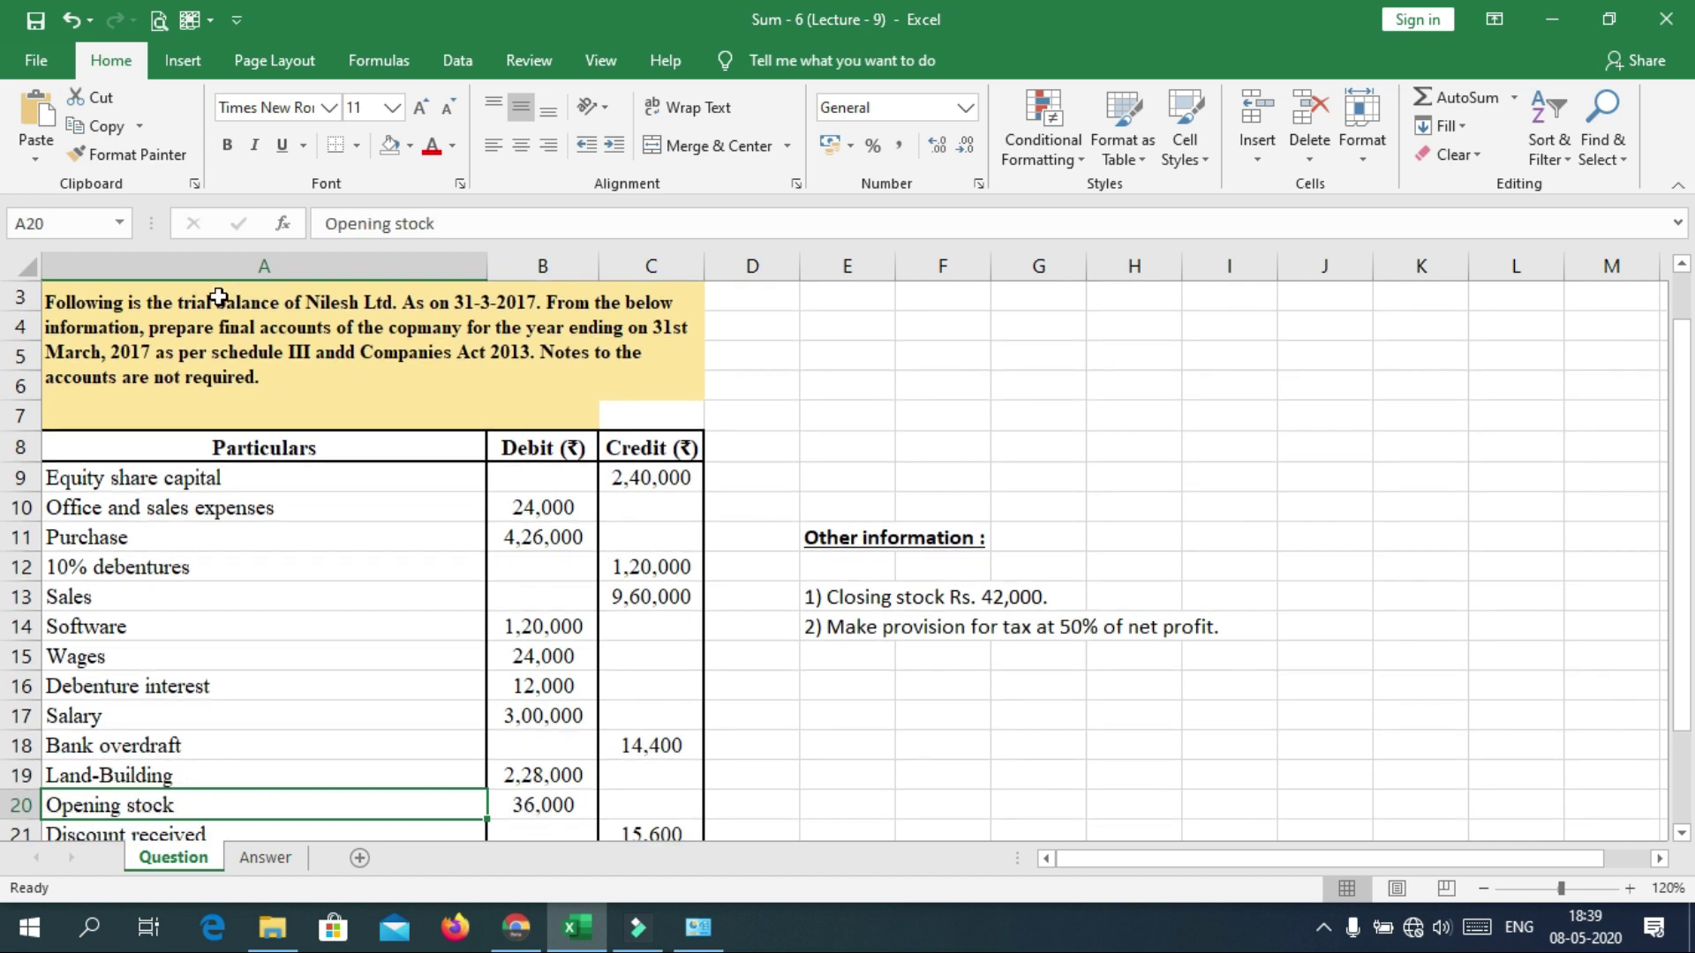
{"action": "key", "text": "Down"}
{"action": "key", "text": "Down"}
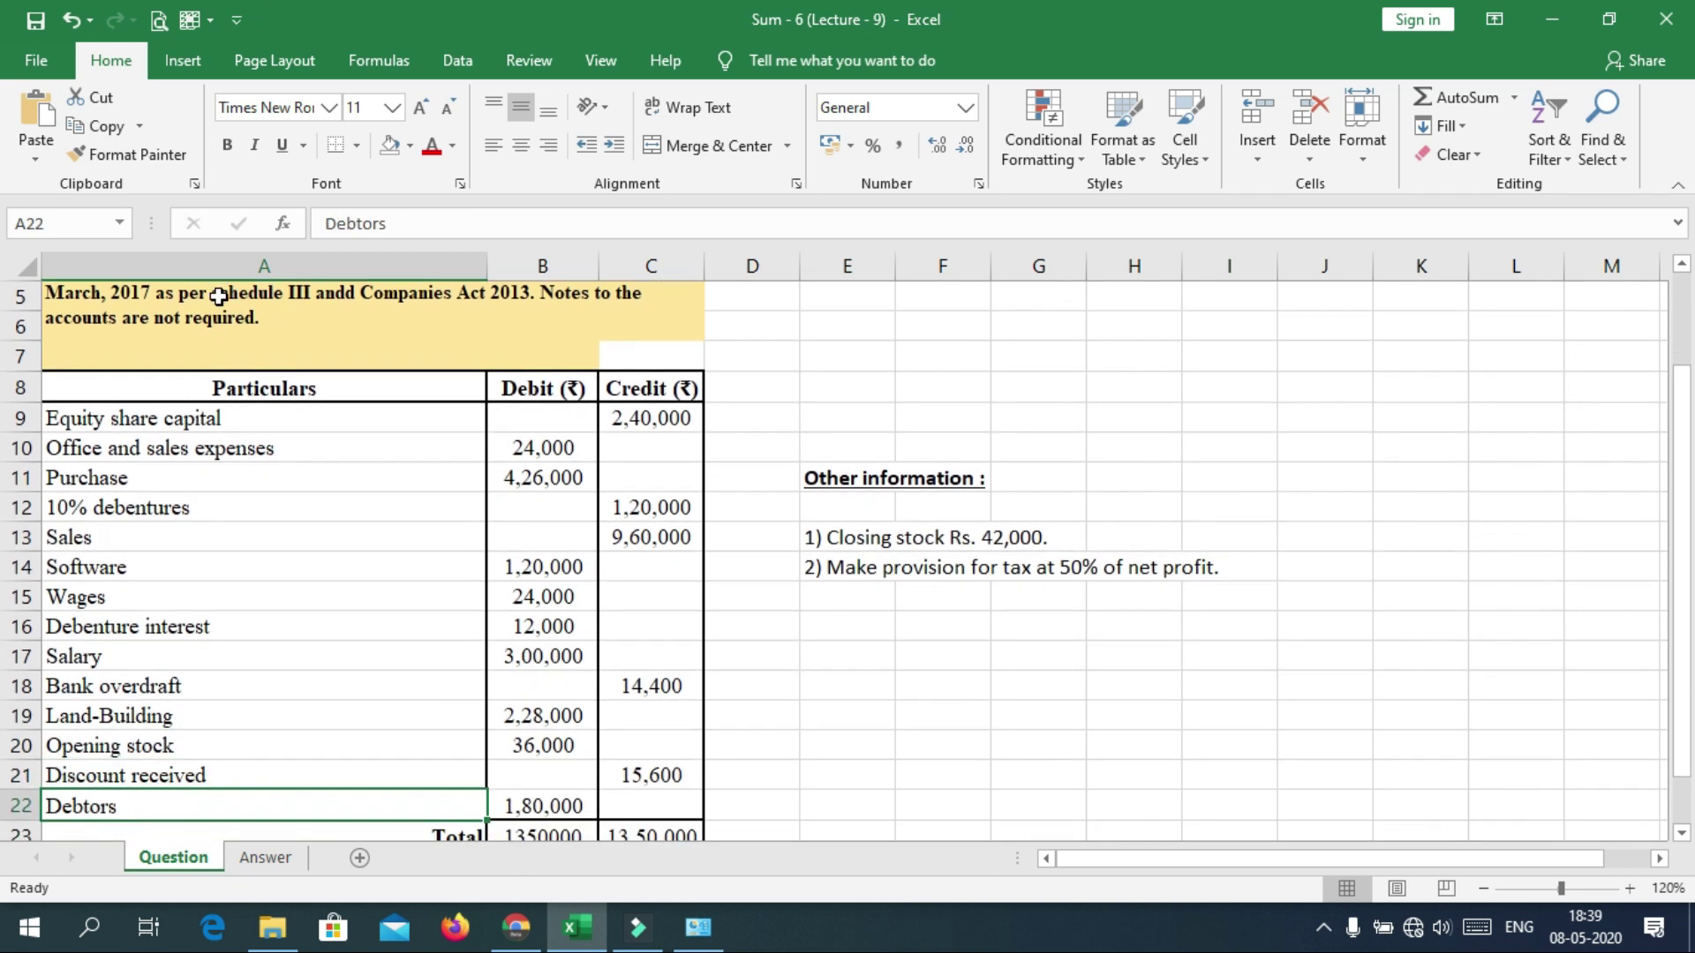
{"action": "left_click", "coordinate": [869, 474]}
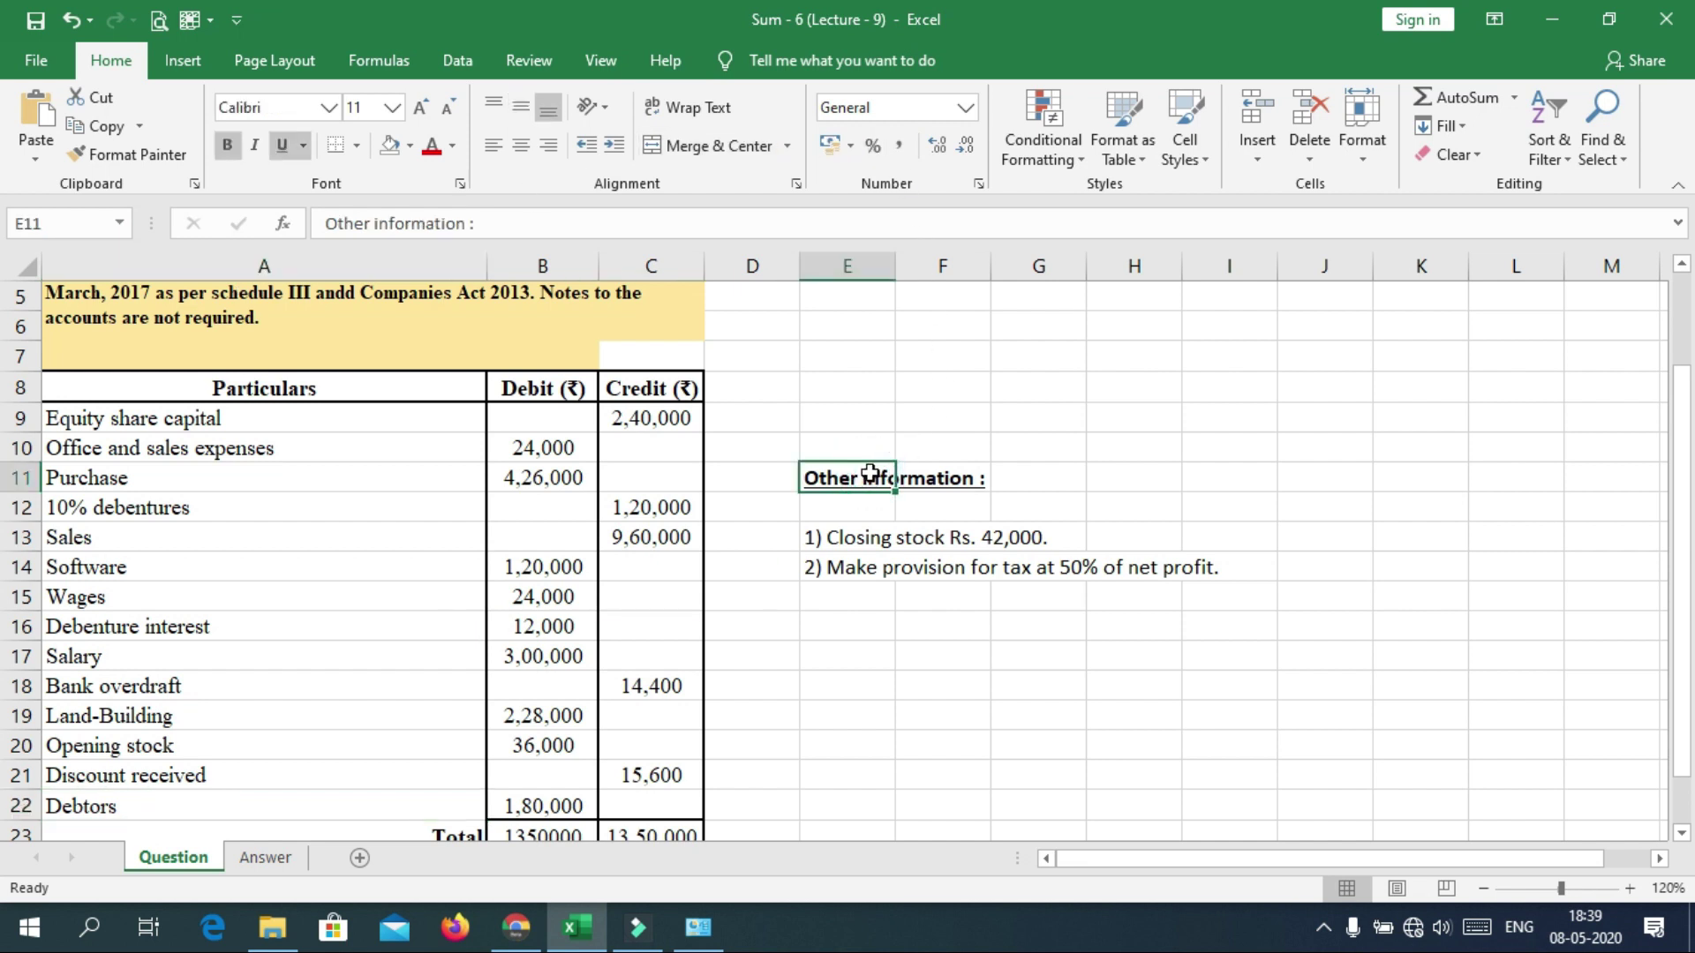
{"action": "key", "text": "Down"}
{"action": "key", "text": "Down"}
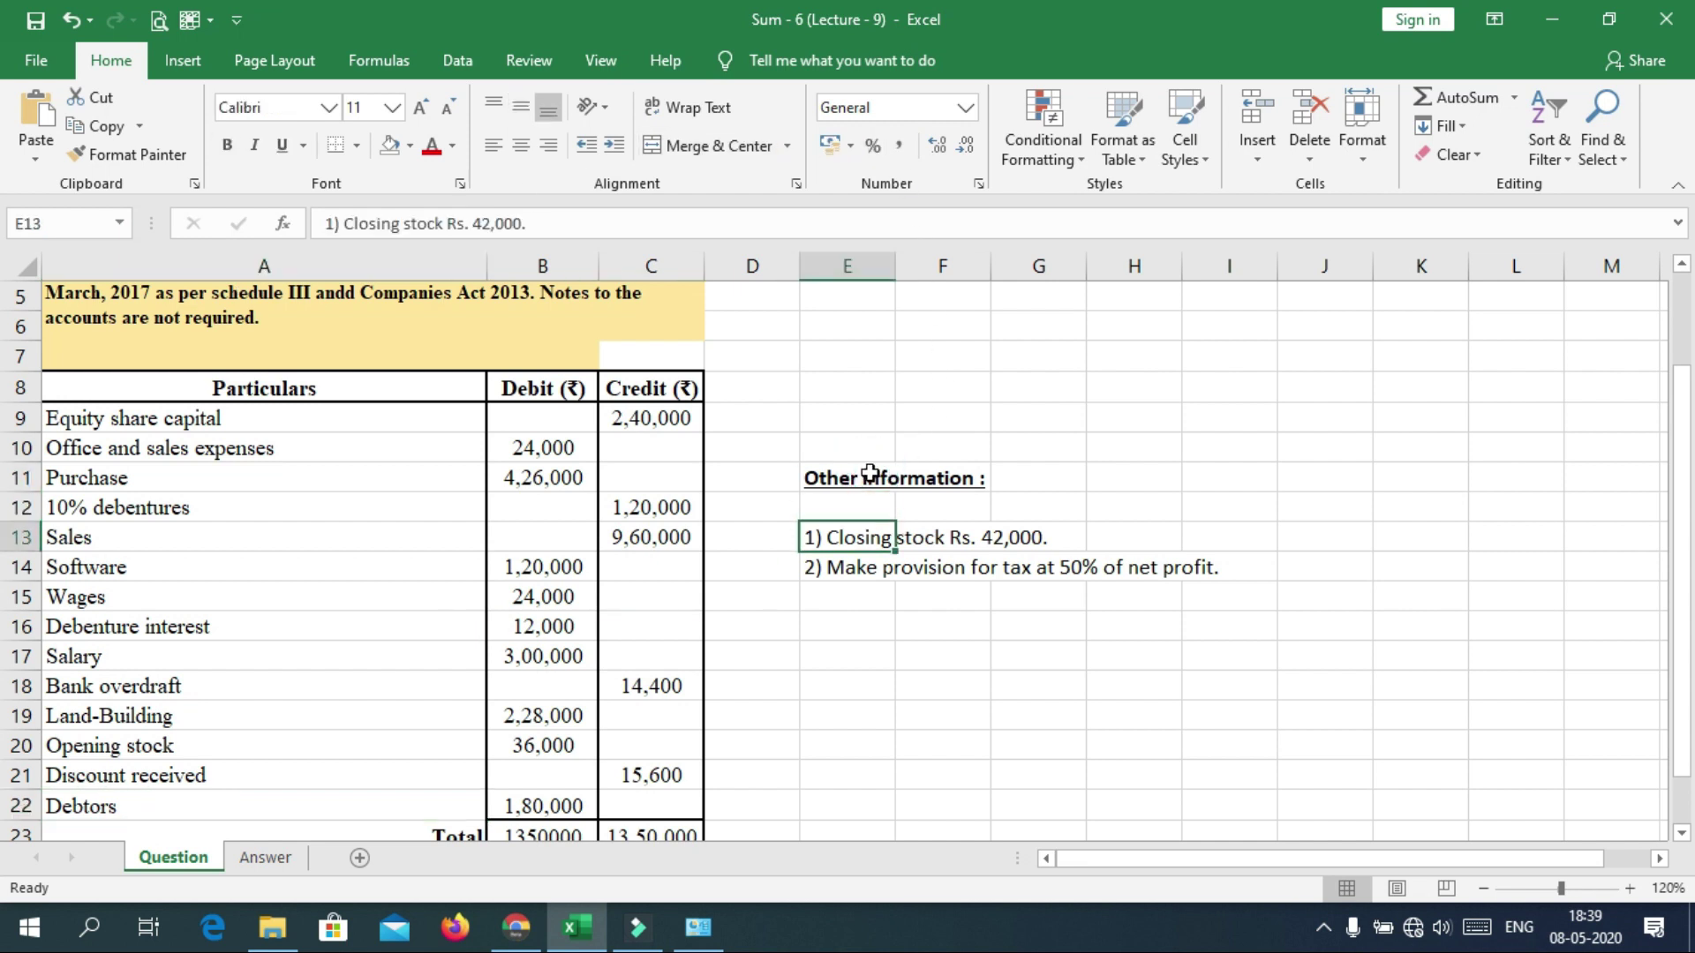
{"action": "key", "text": "Down"}
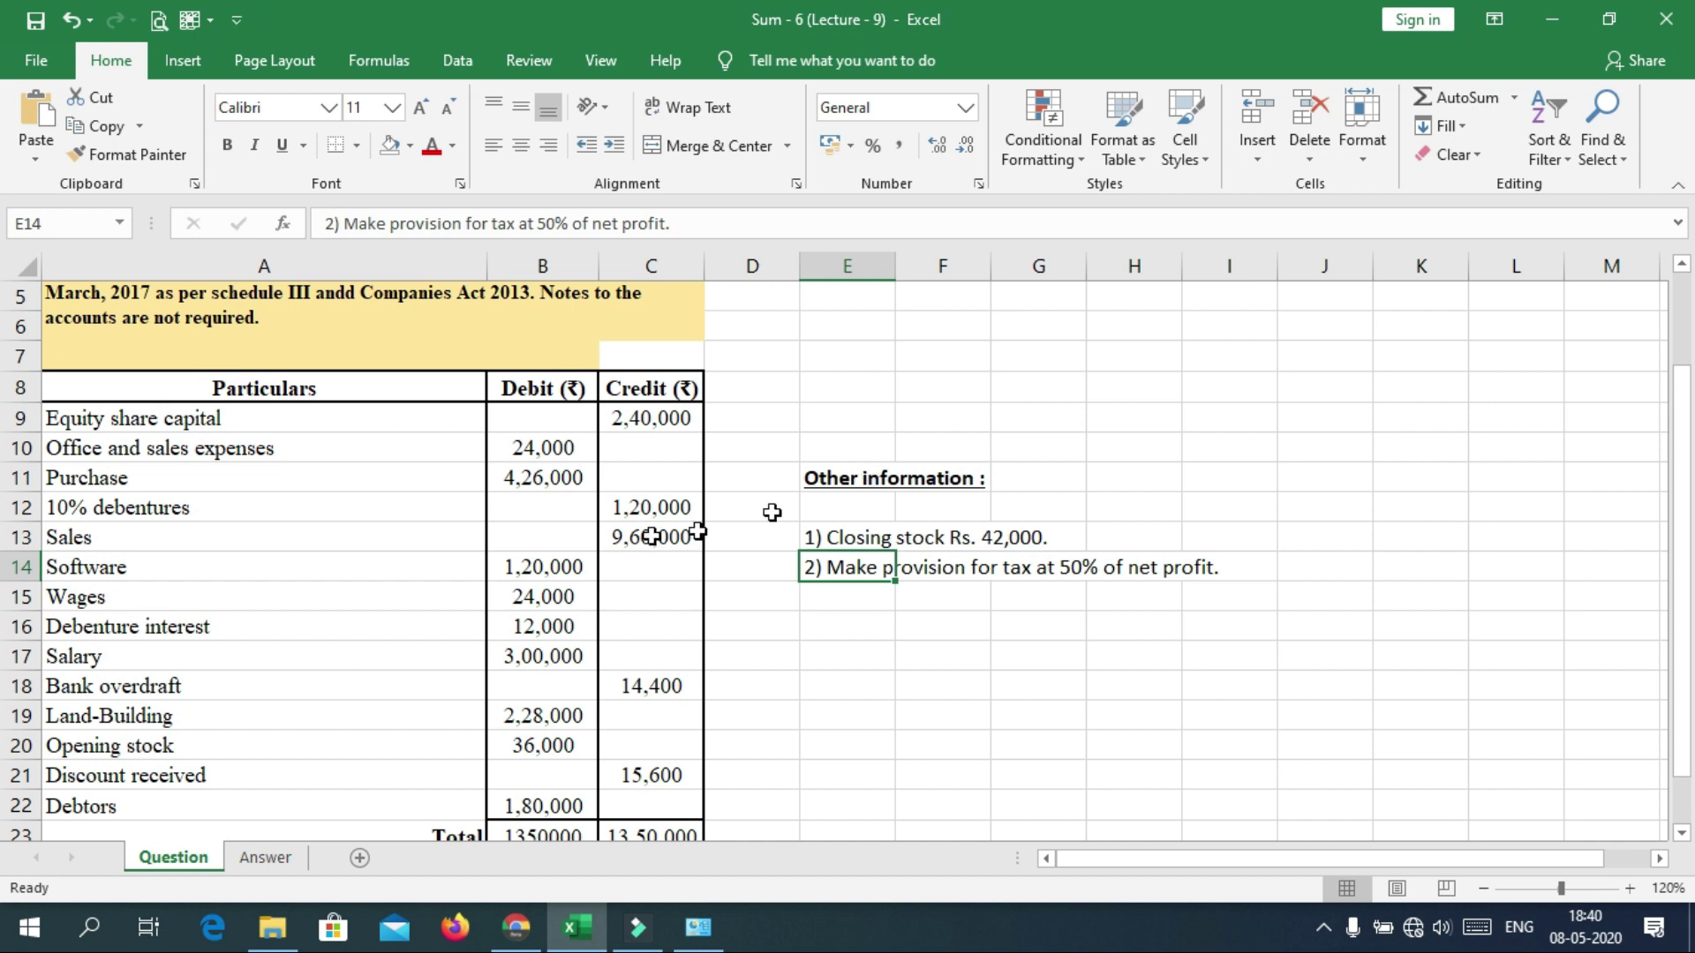
Review the Answer sheet's balance sheet and profit and loss formats, and recheck the closing stock and tax provision items on the Question sheet.
{"action": "left_click", "coordinate": [256, 869]}
{"action": "left_click_drag", "start_coordinate": [1209, 858], "coordinate": [1103, 881]}
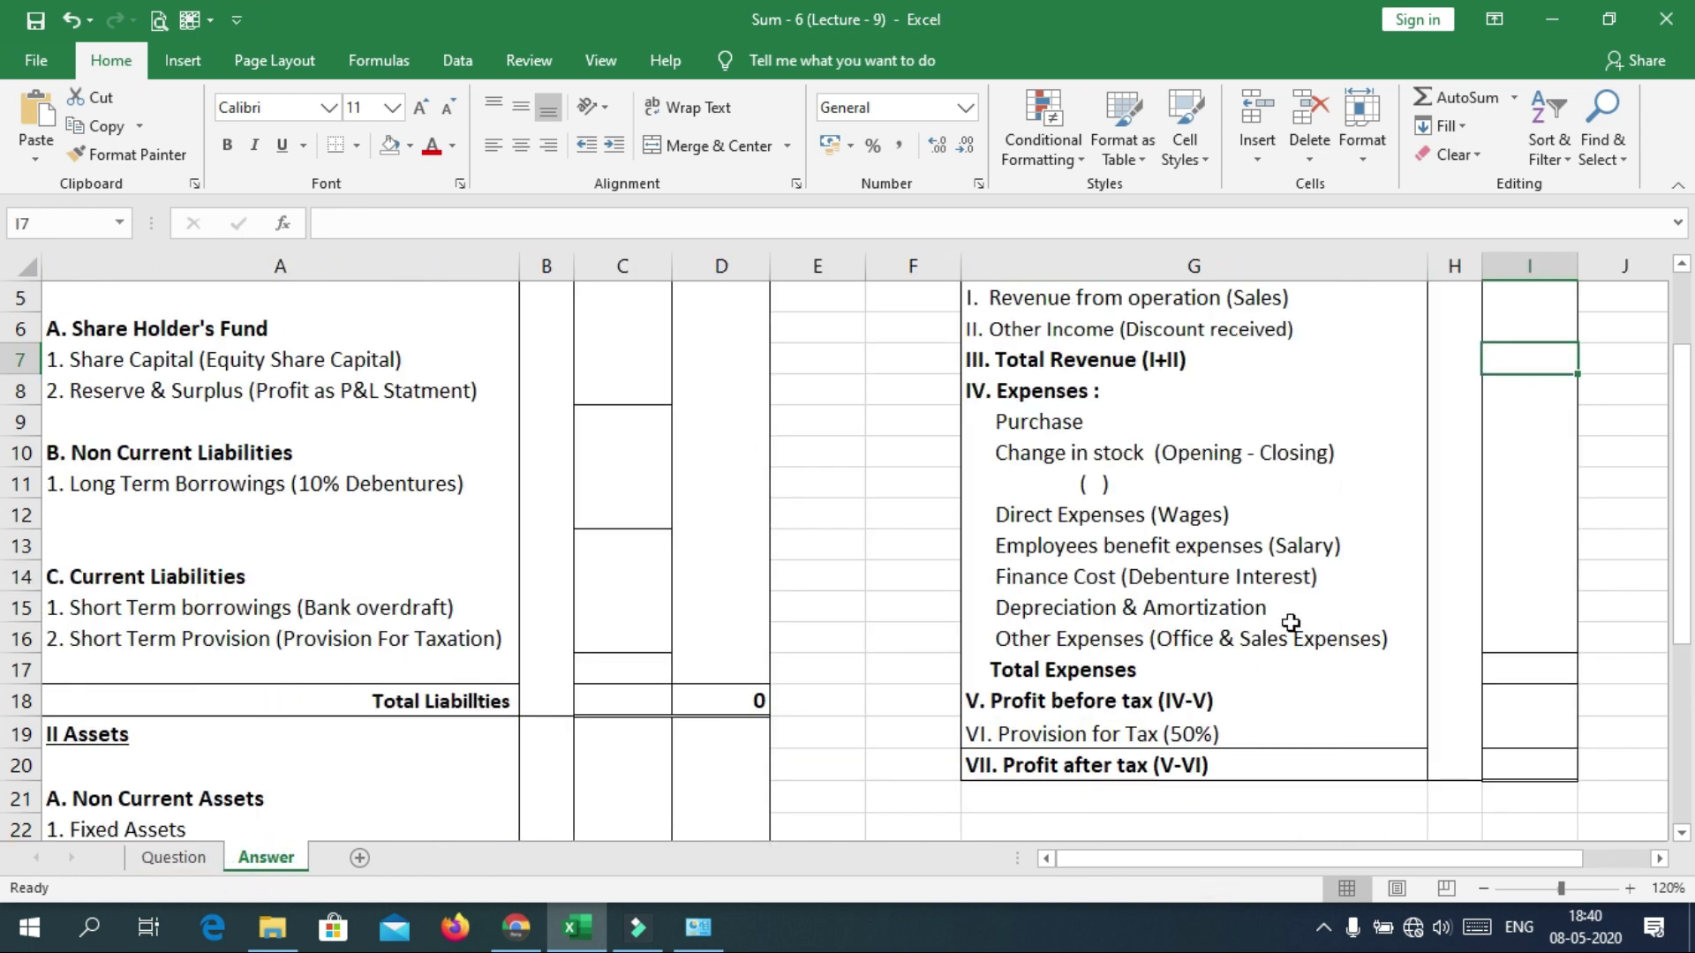
{"action": "left_click_drag", "start_coordinate": [1684, 499], "coordinate": [1692, 397]}
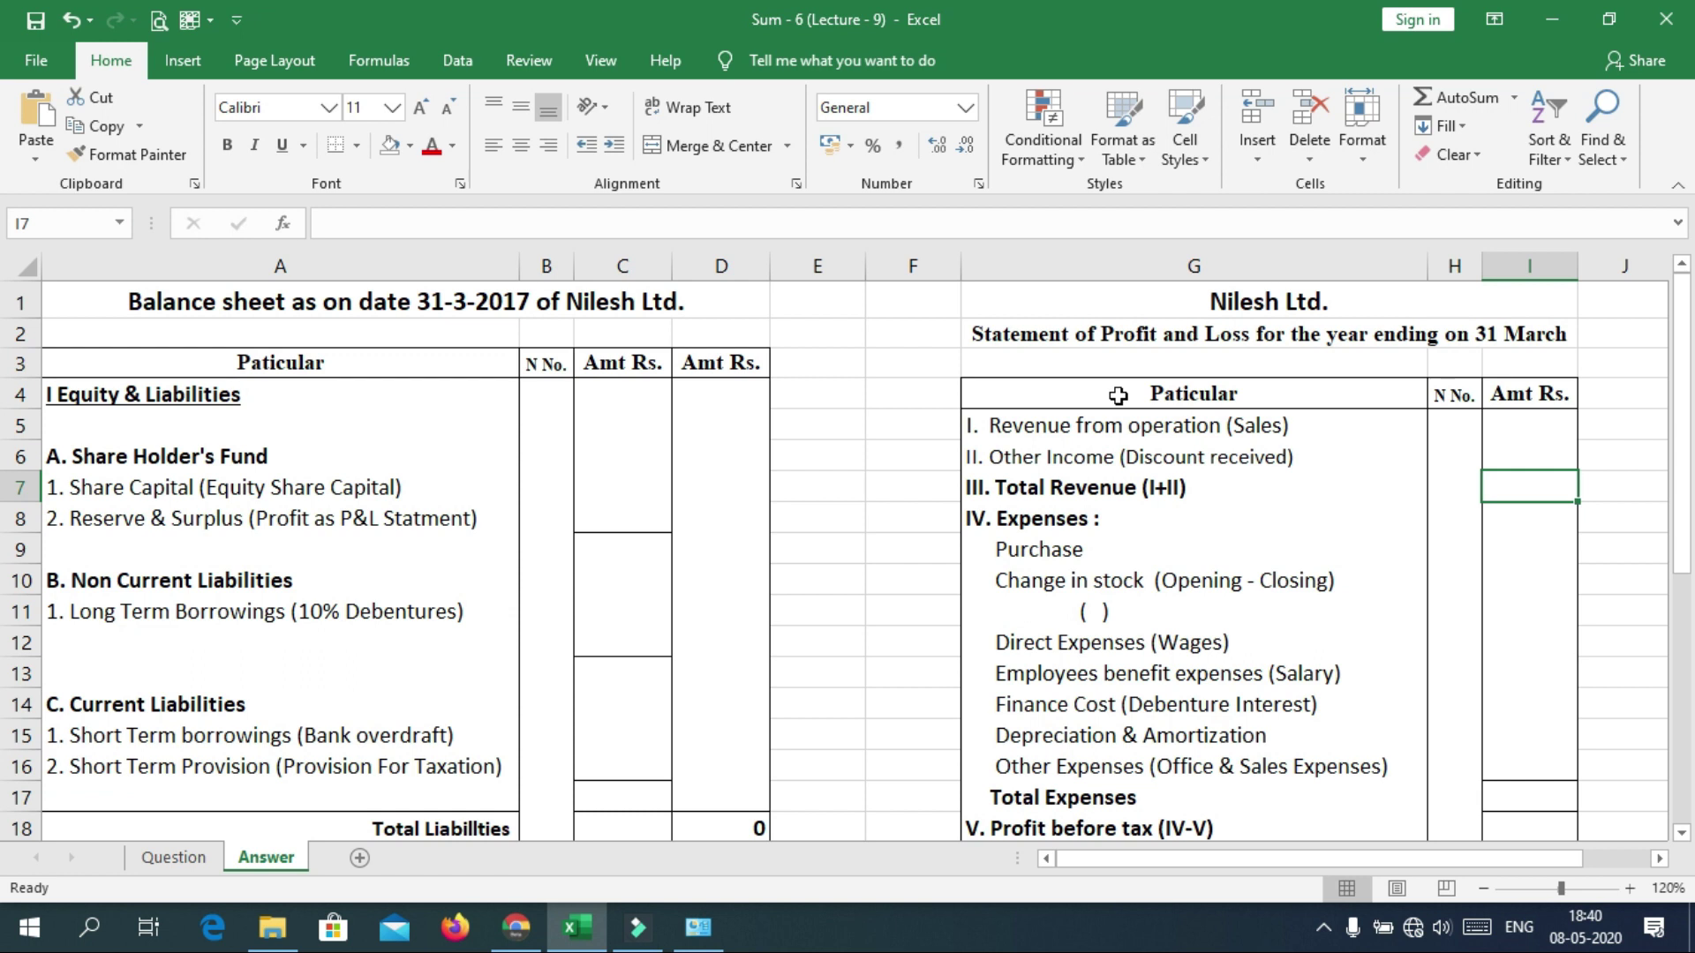
{"action": "left_click", "coordinate": [173, 856]}
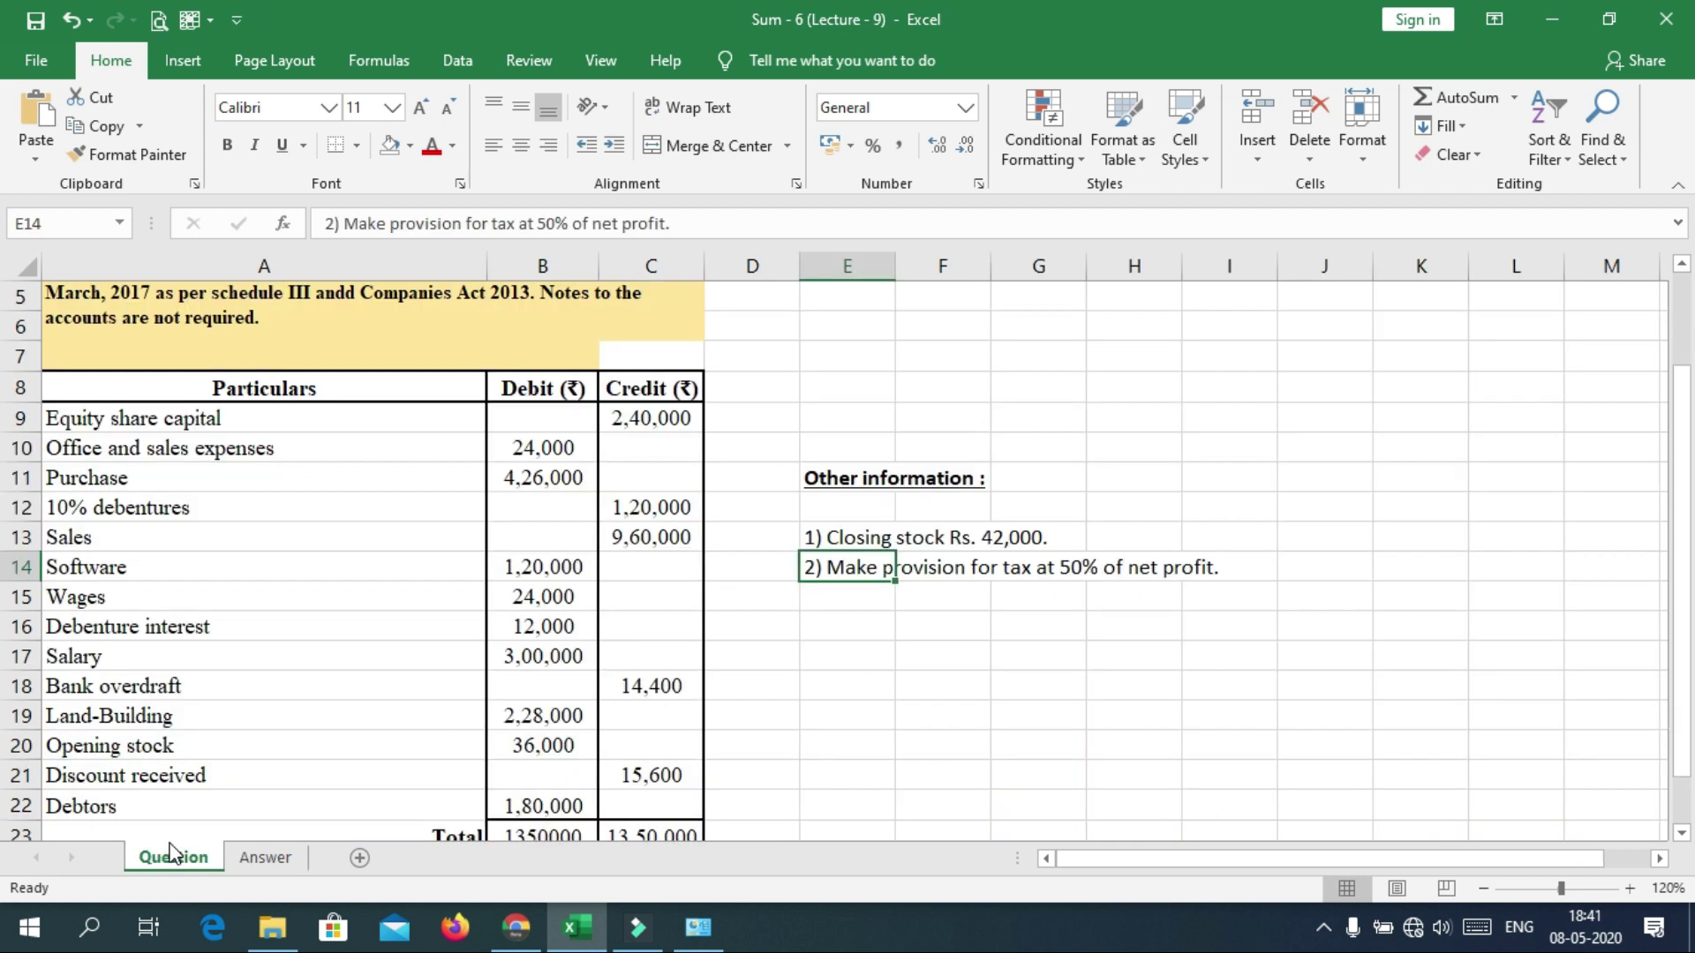
{"action": "left_click", "coordinate": [845, 537]}
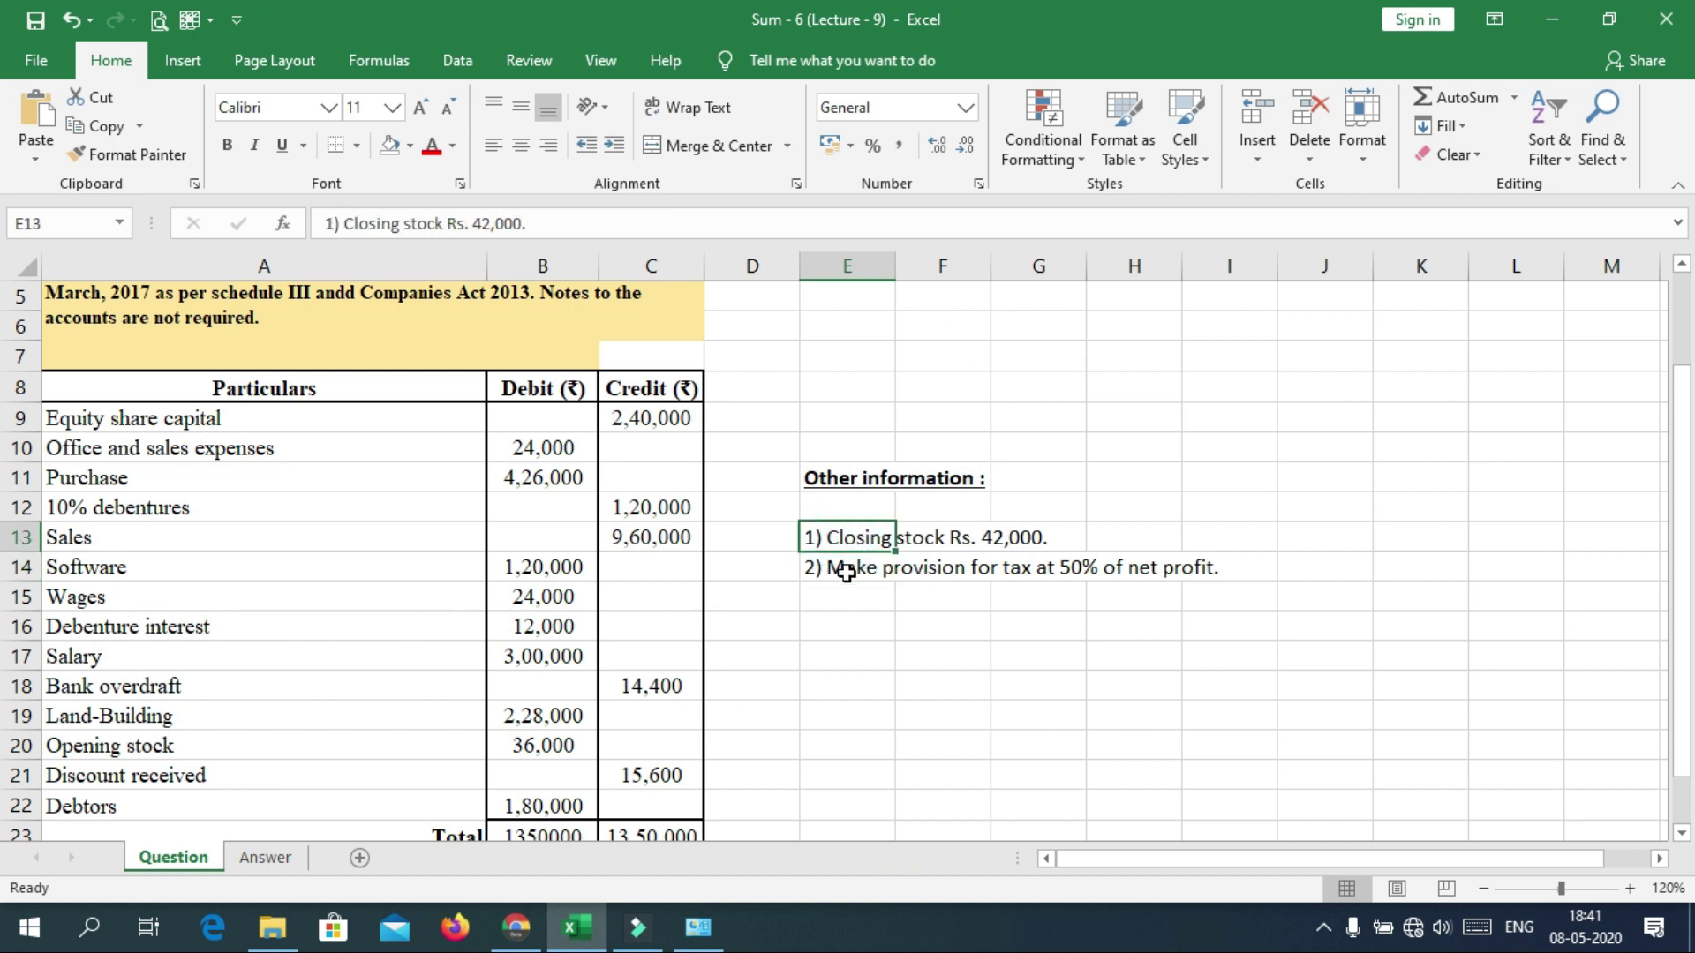
{"action": "left_click", "coordinate": [845, 572]}
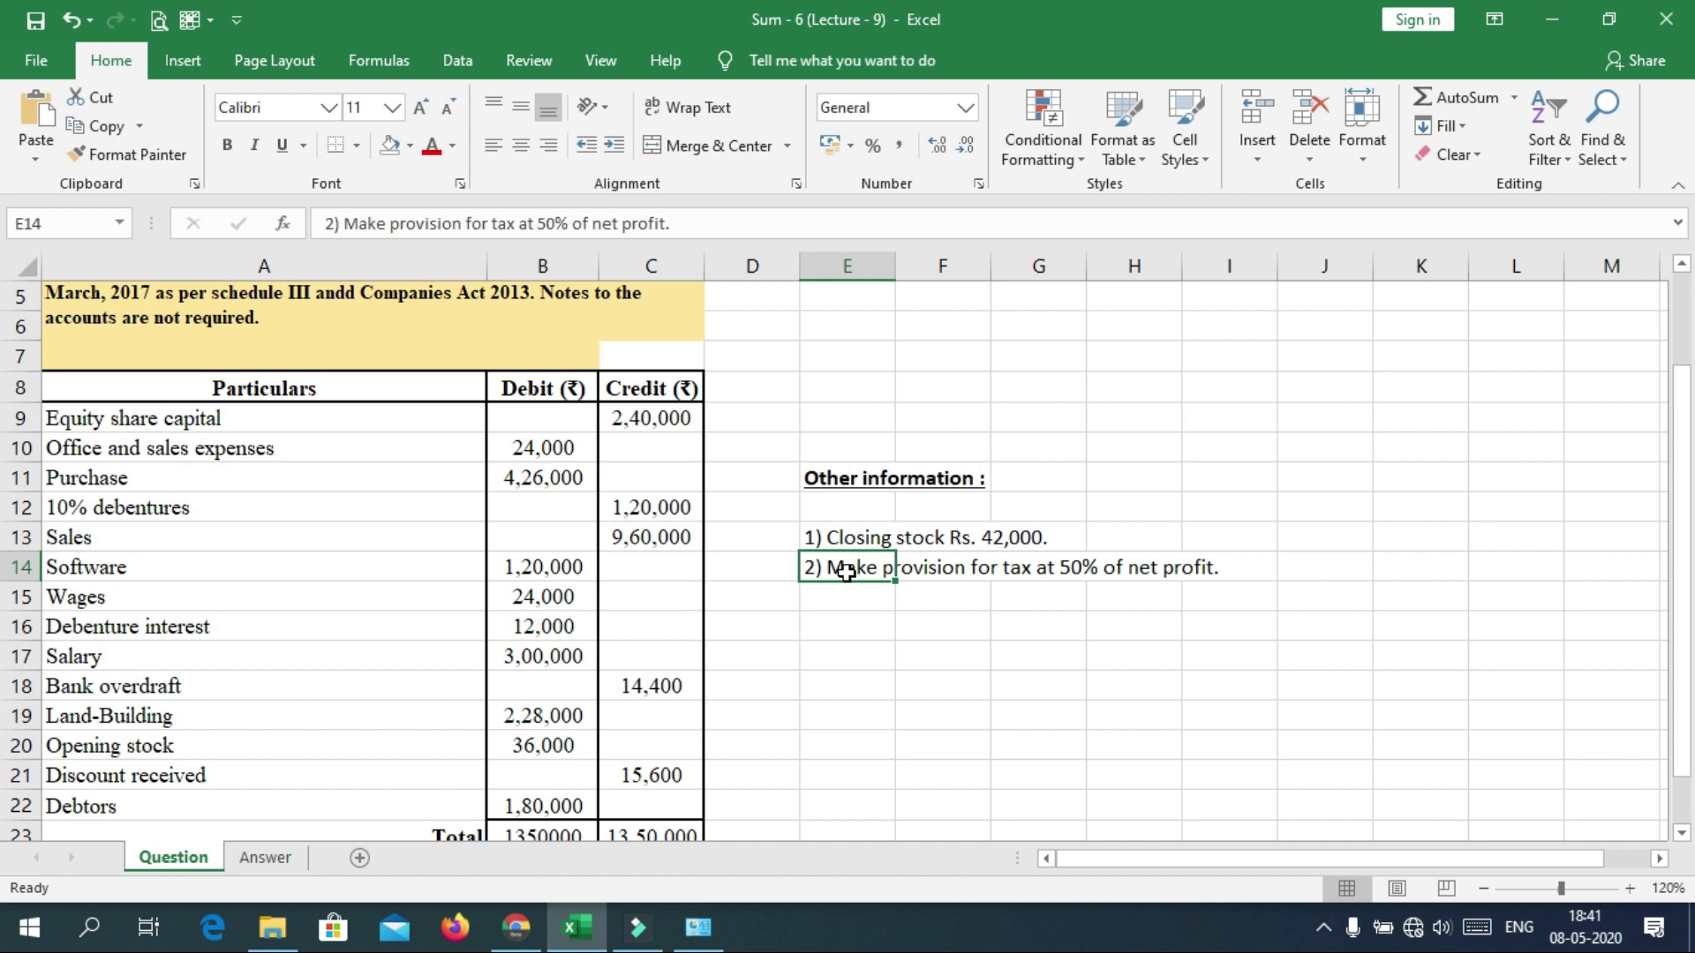
{"action": "left_click", "coordinate": [265, 858]}
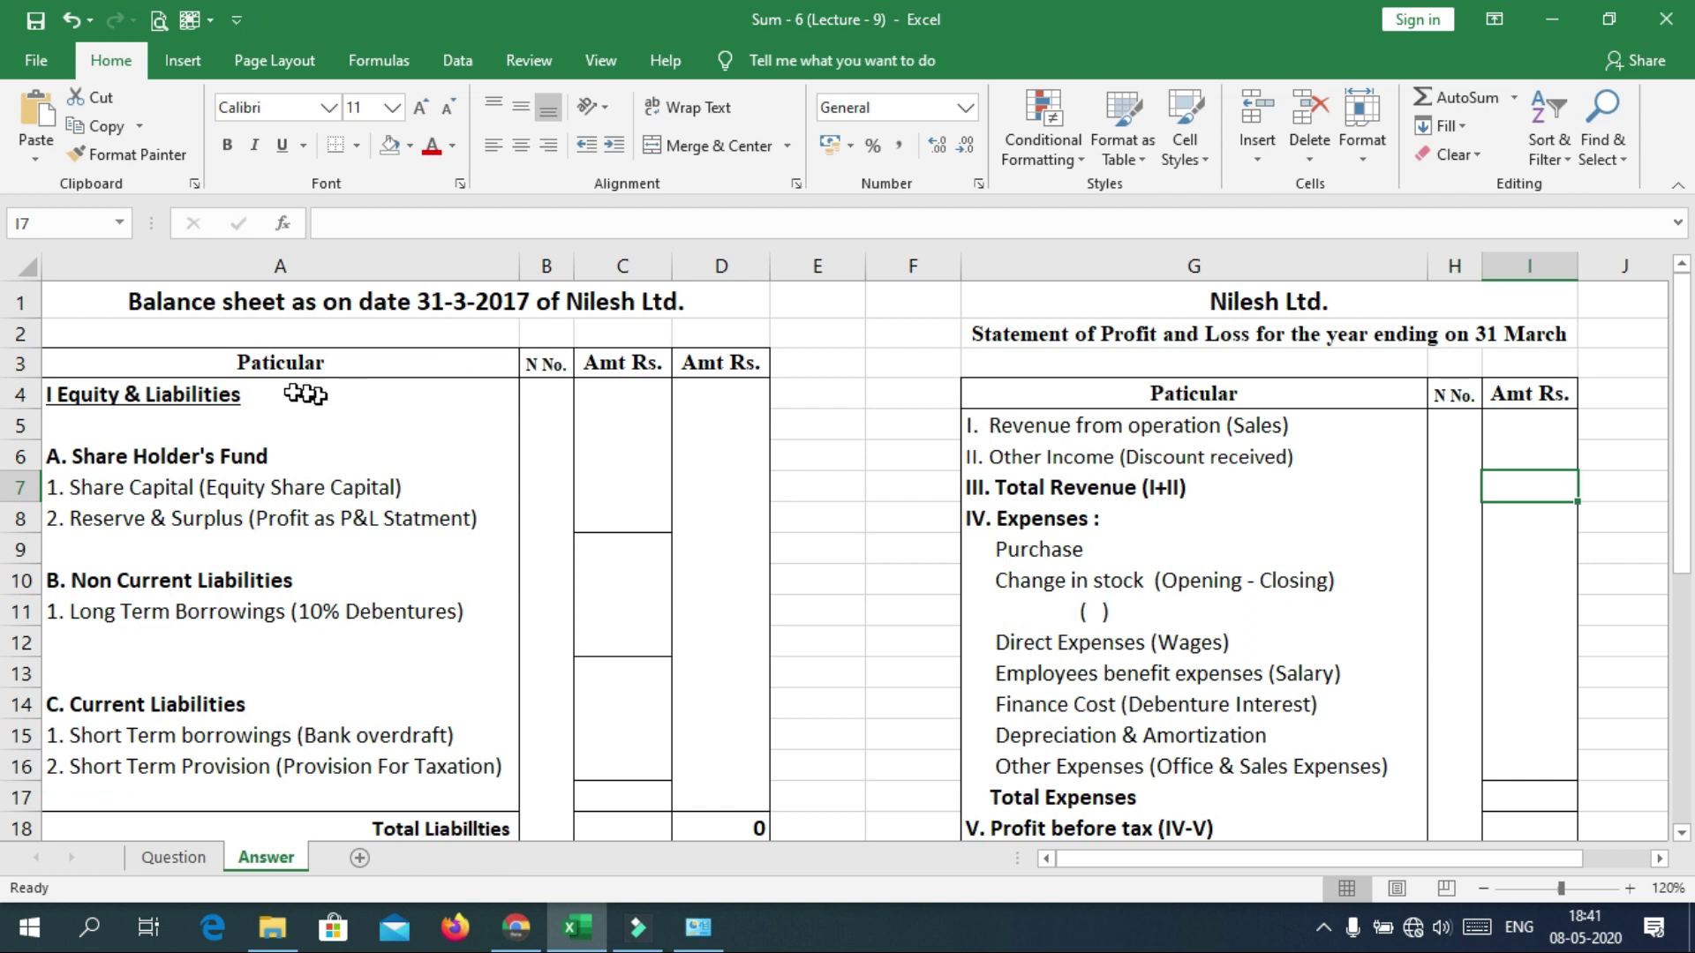
{"action": "left_click", "coordinate": [232, 389]}
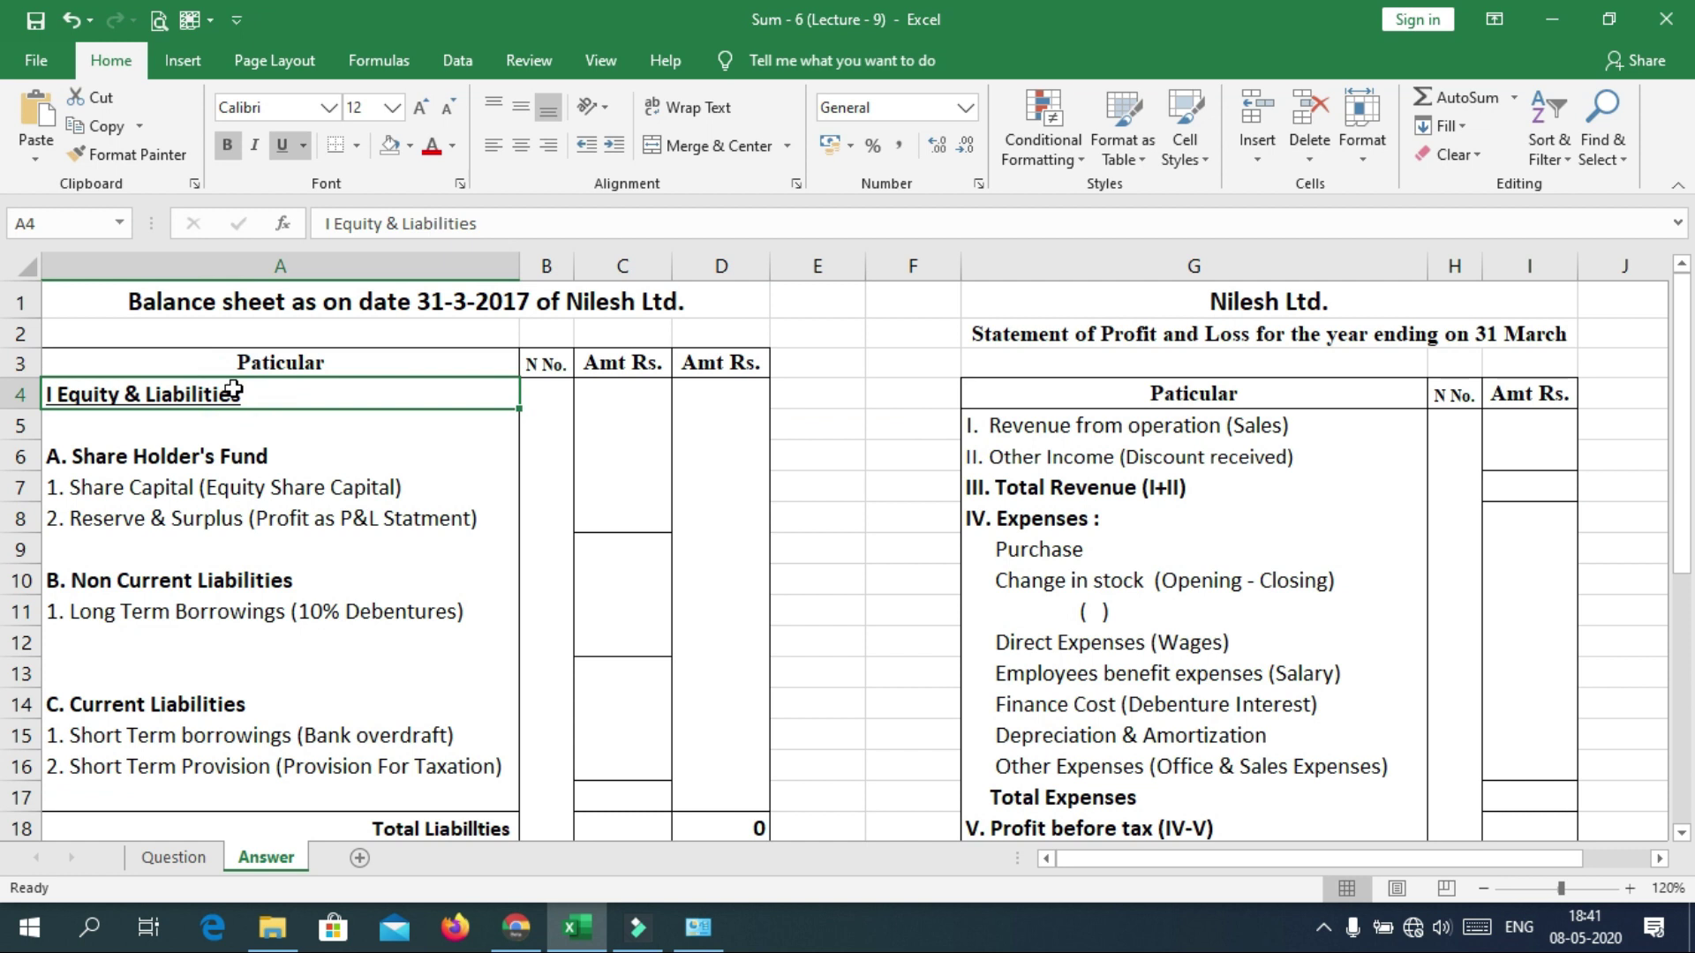
{"action": "left_click", "coordinate": [127, 458]}
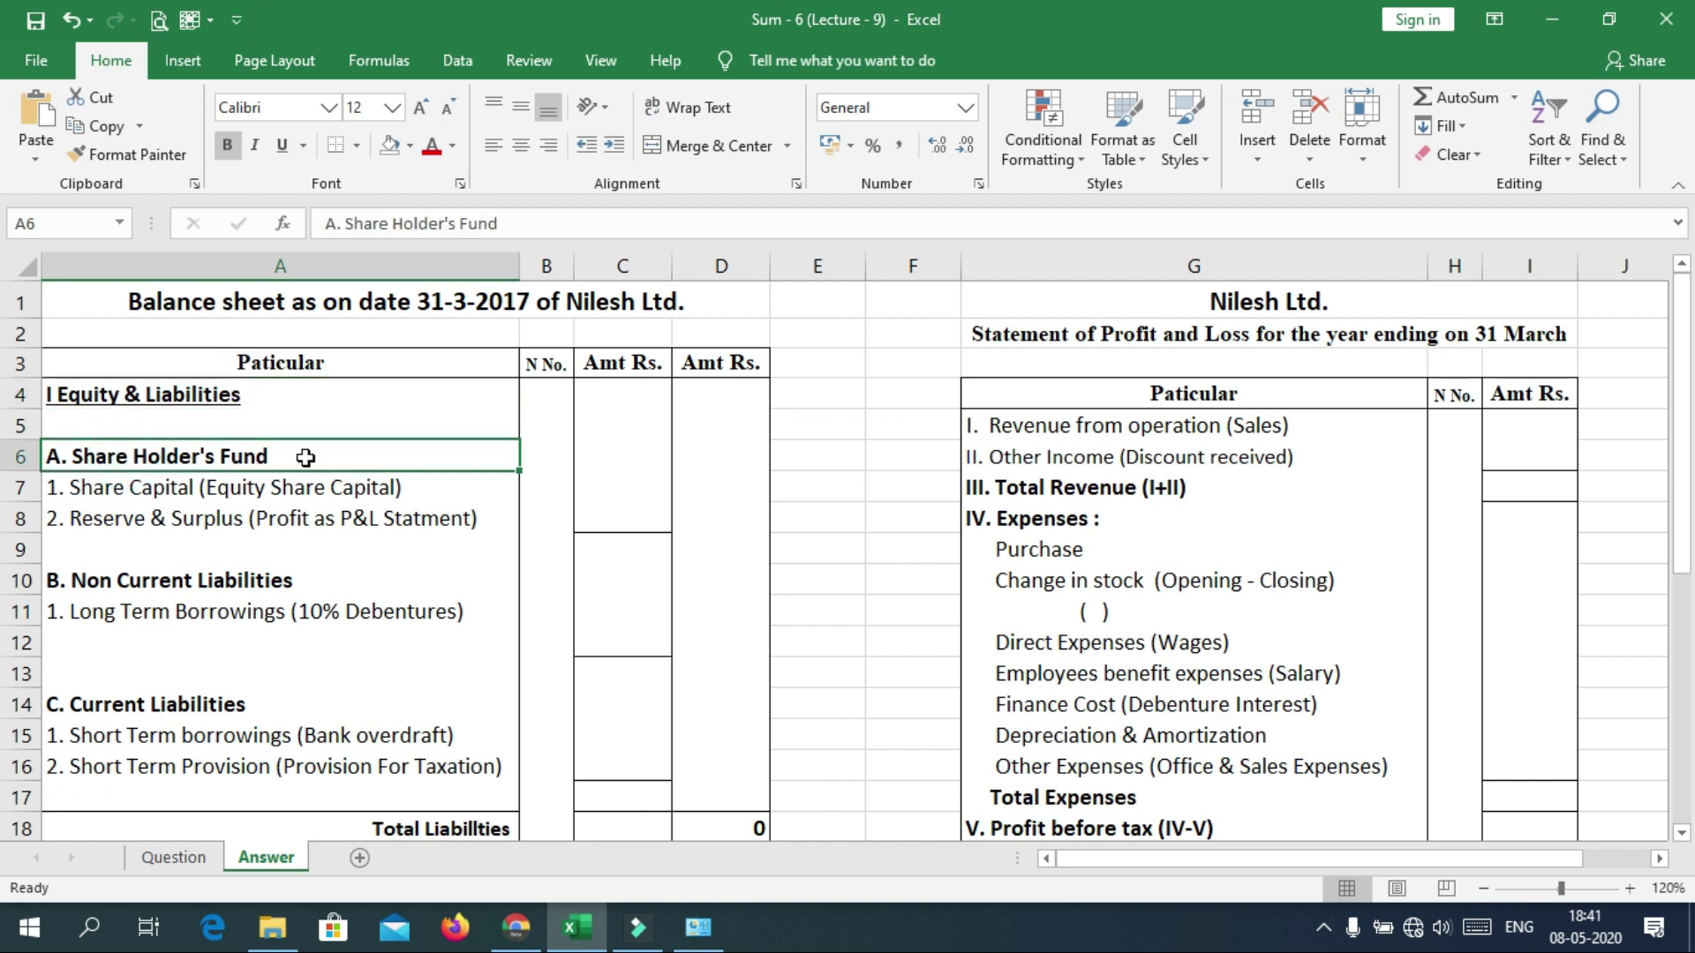
{"action": "left_click", "coordinate": [218, 489]}
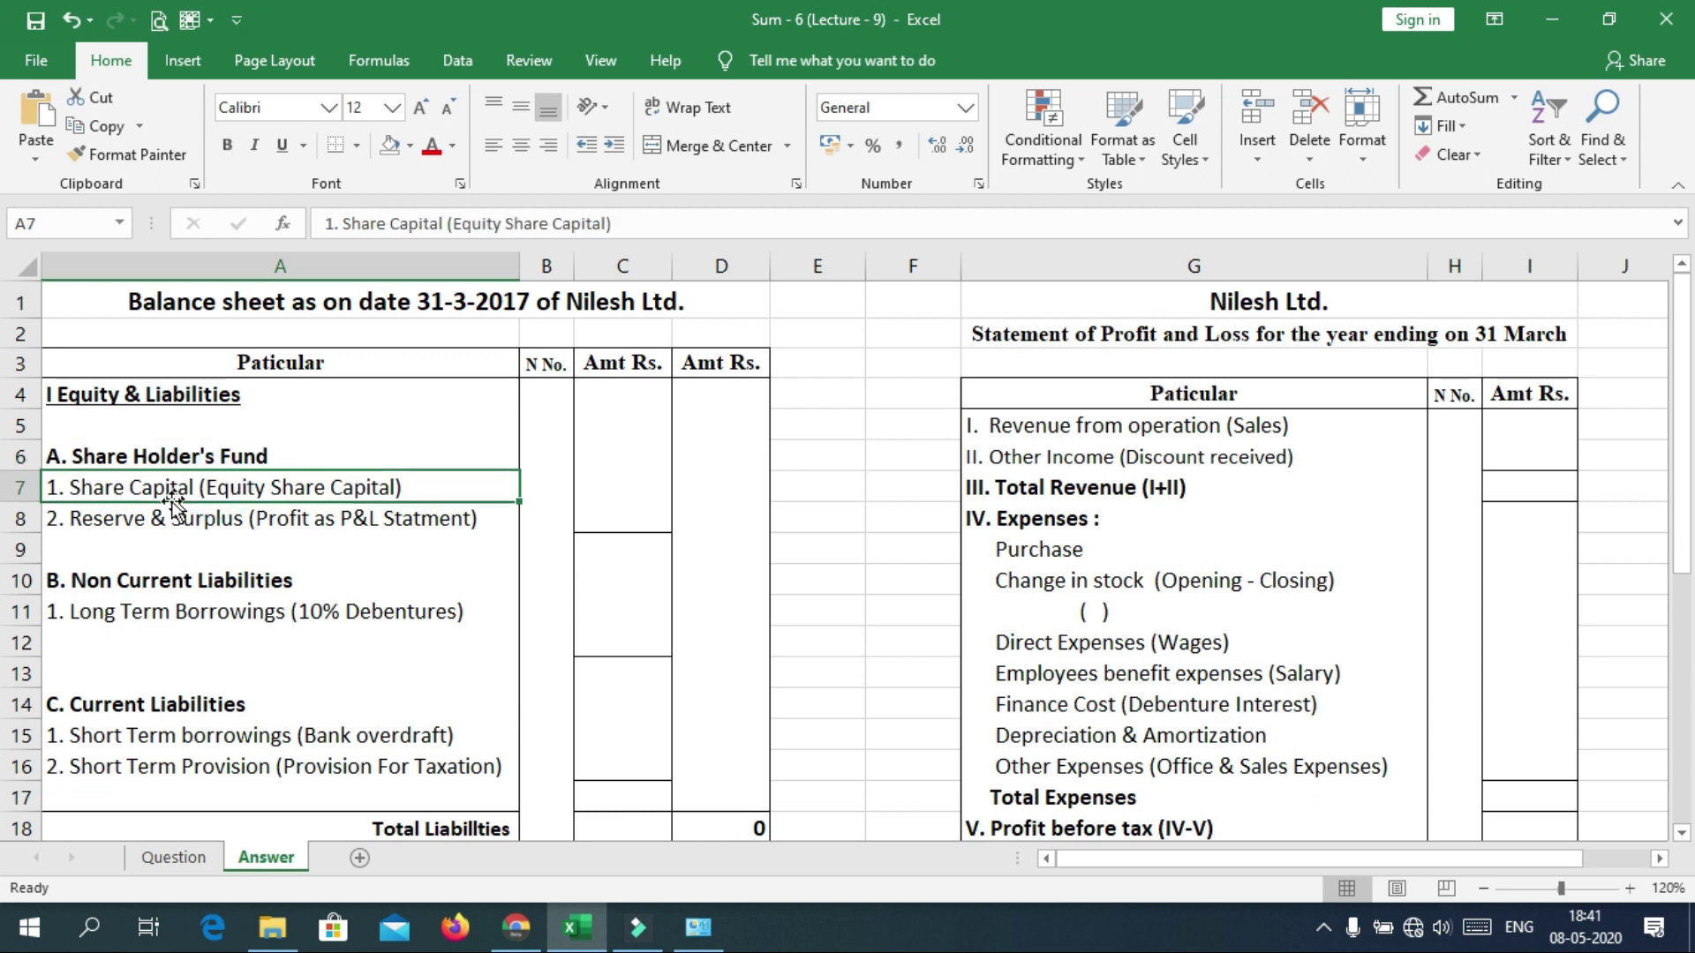
Fill the equity share capital credit amount with orange on the Question sheet and enter 240000 for Share Capital in the Answer sheet's balance sheet.
{"action": "left_click", "coordinate": [154, 856]}
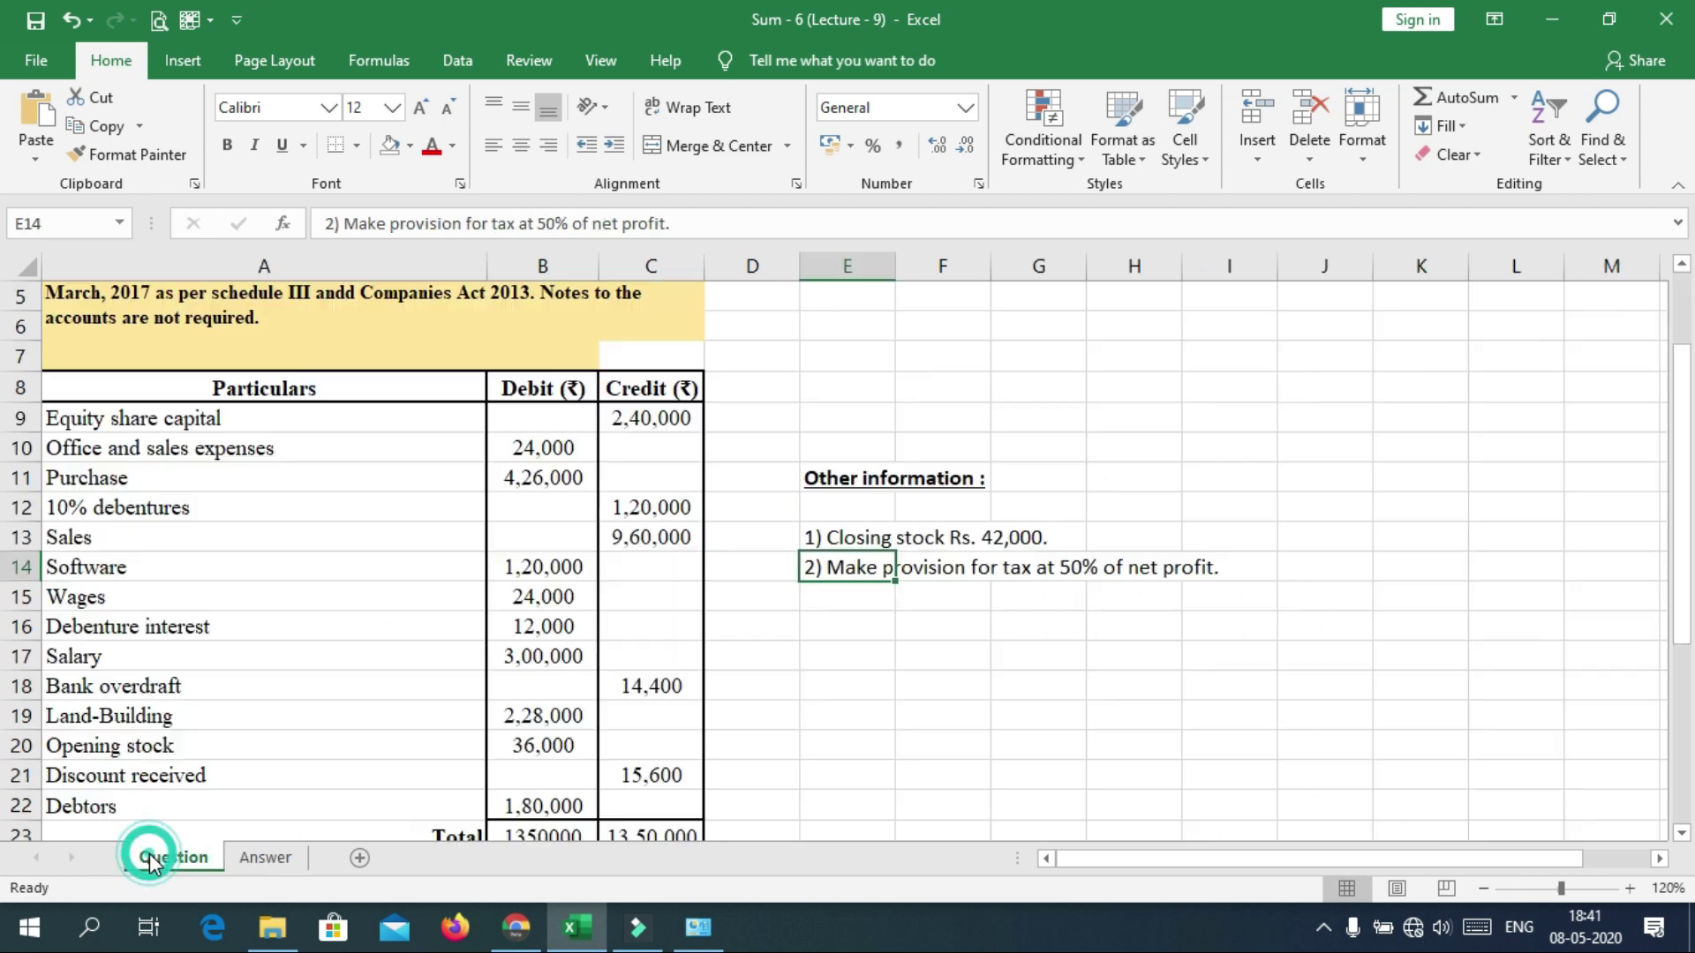
{"action": "left_click", "coordinate": [652, 418]}
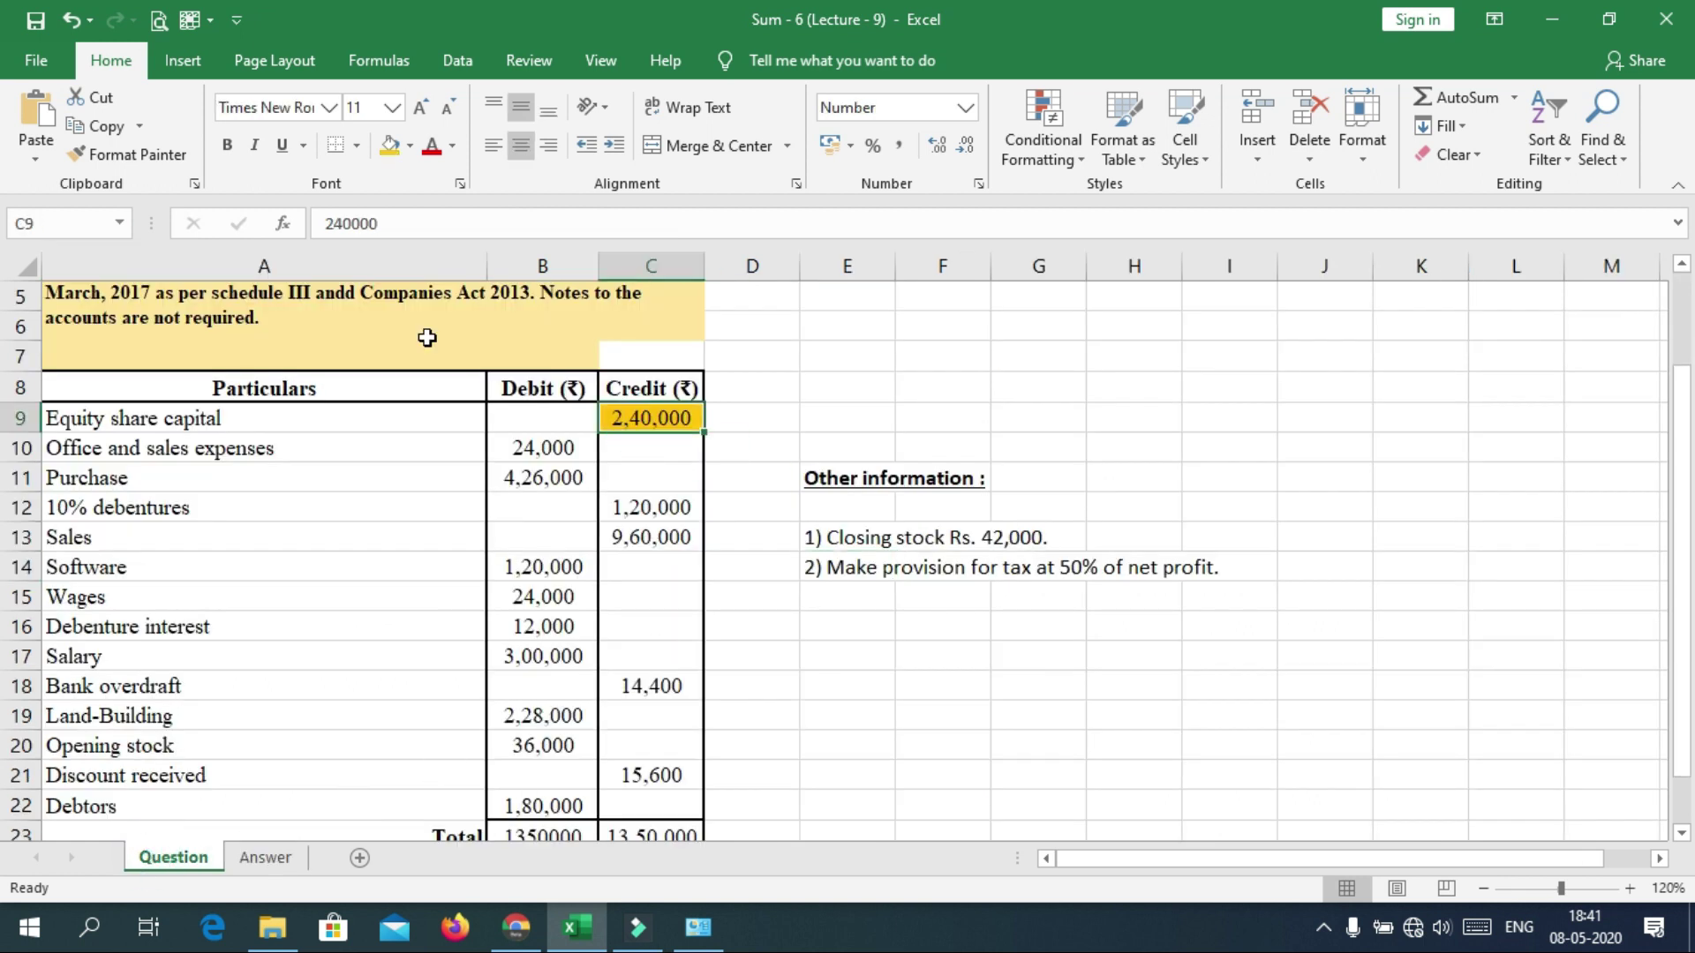
{"action": "left_click", "coordinate": [265, 857]}
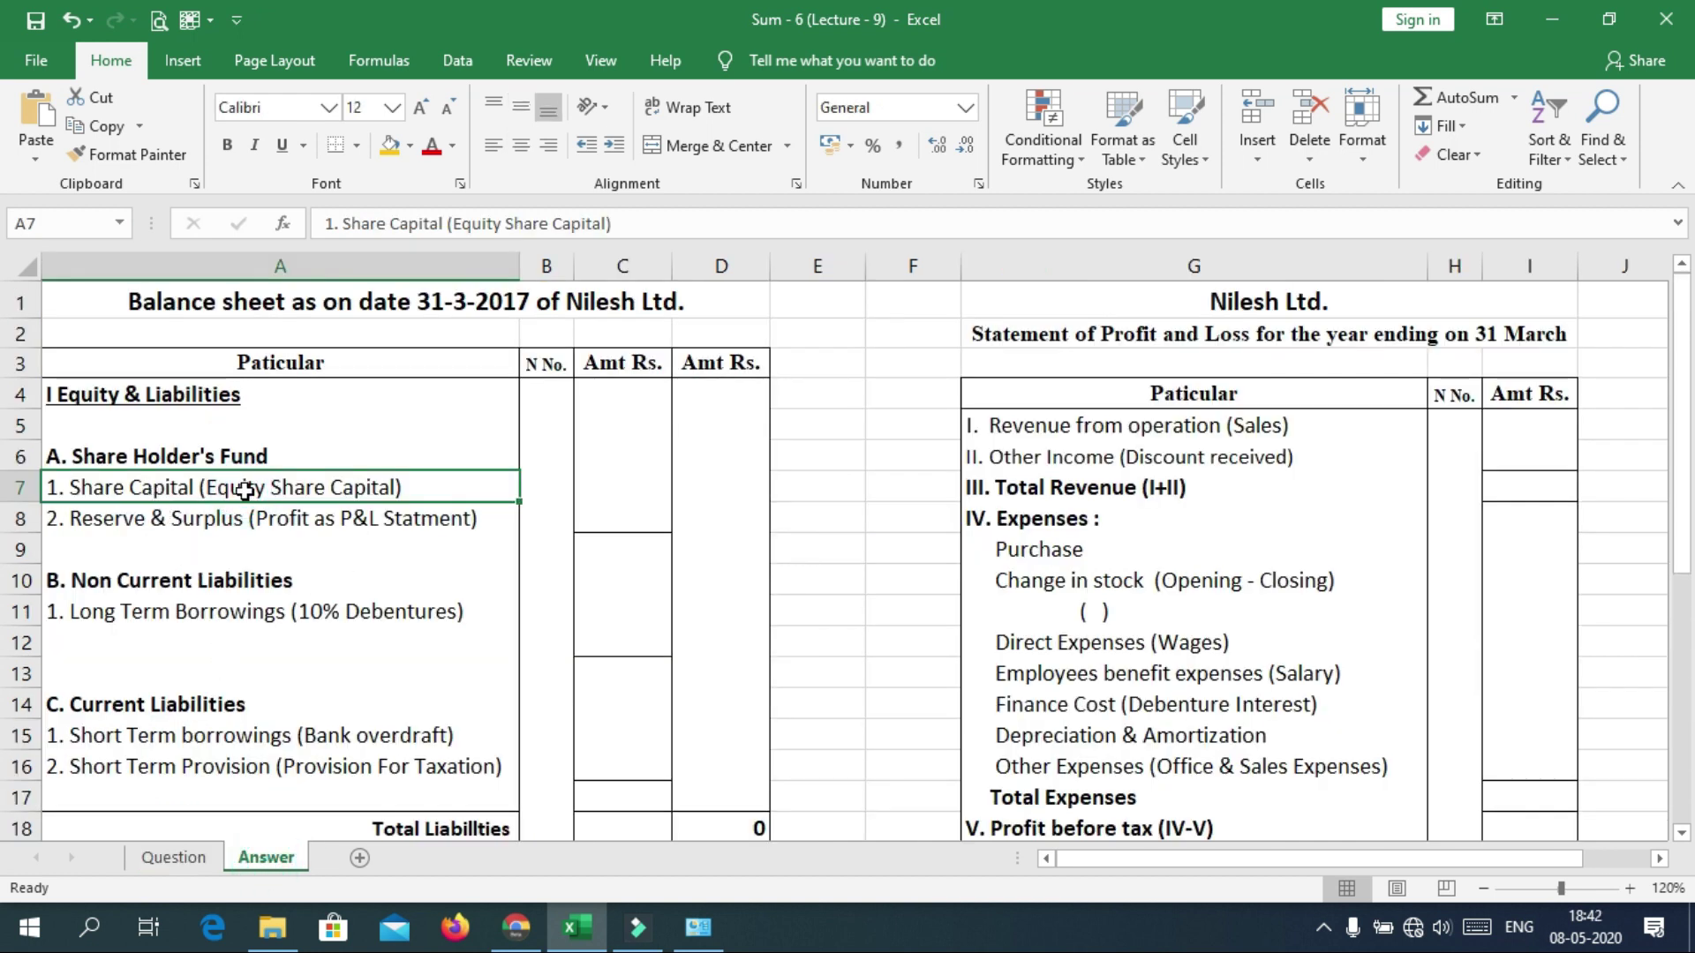
{"action": "left_click", "coordinate": [607, 485]}
{"action": "type", "text": "2"}
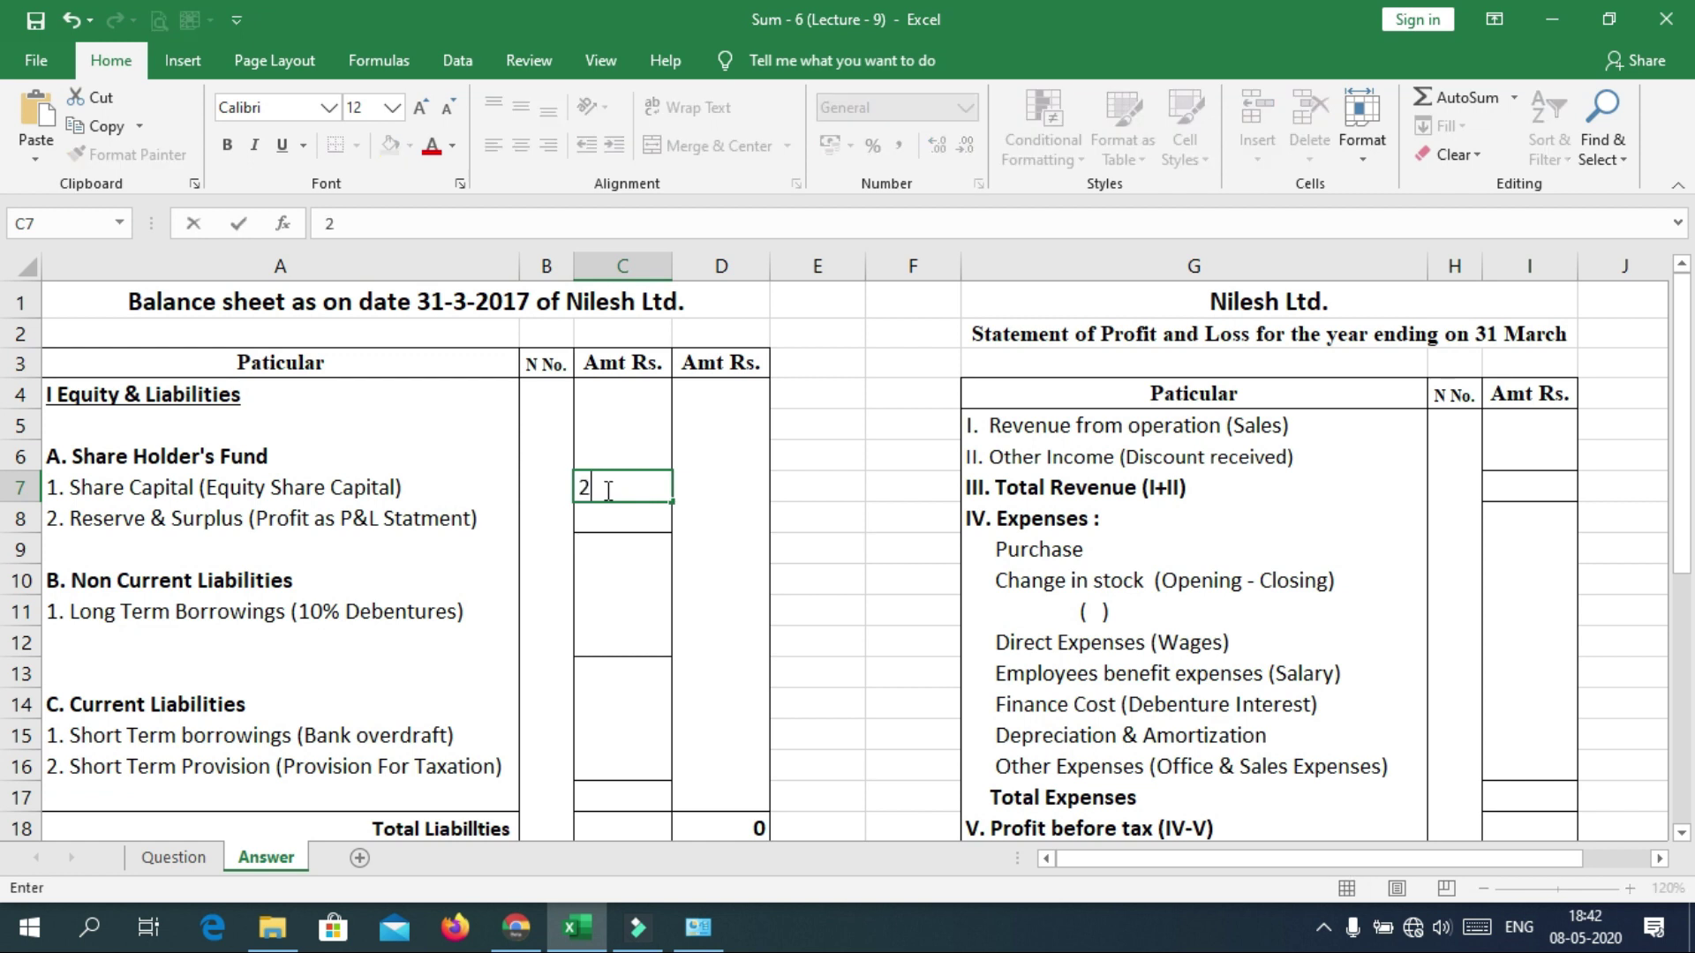
{"action": "type", "text": "40000"}
{"action": "key", "text": "Return"}
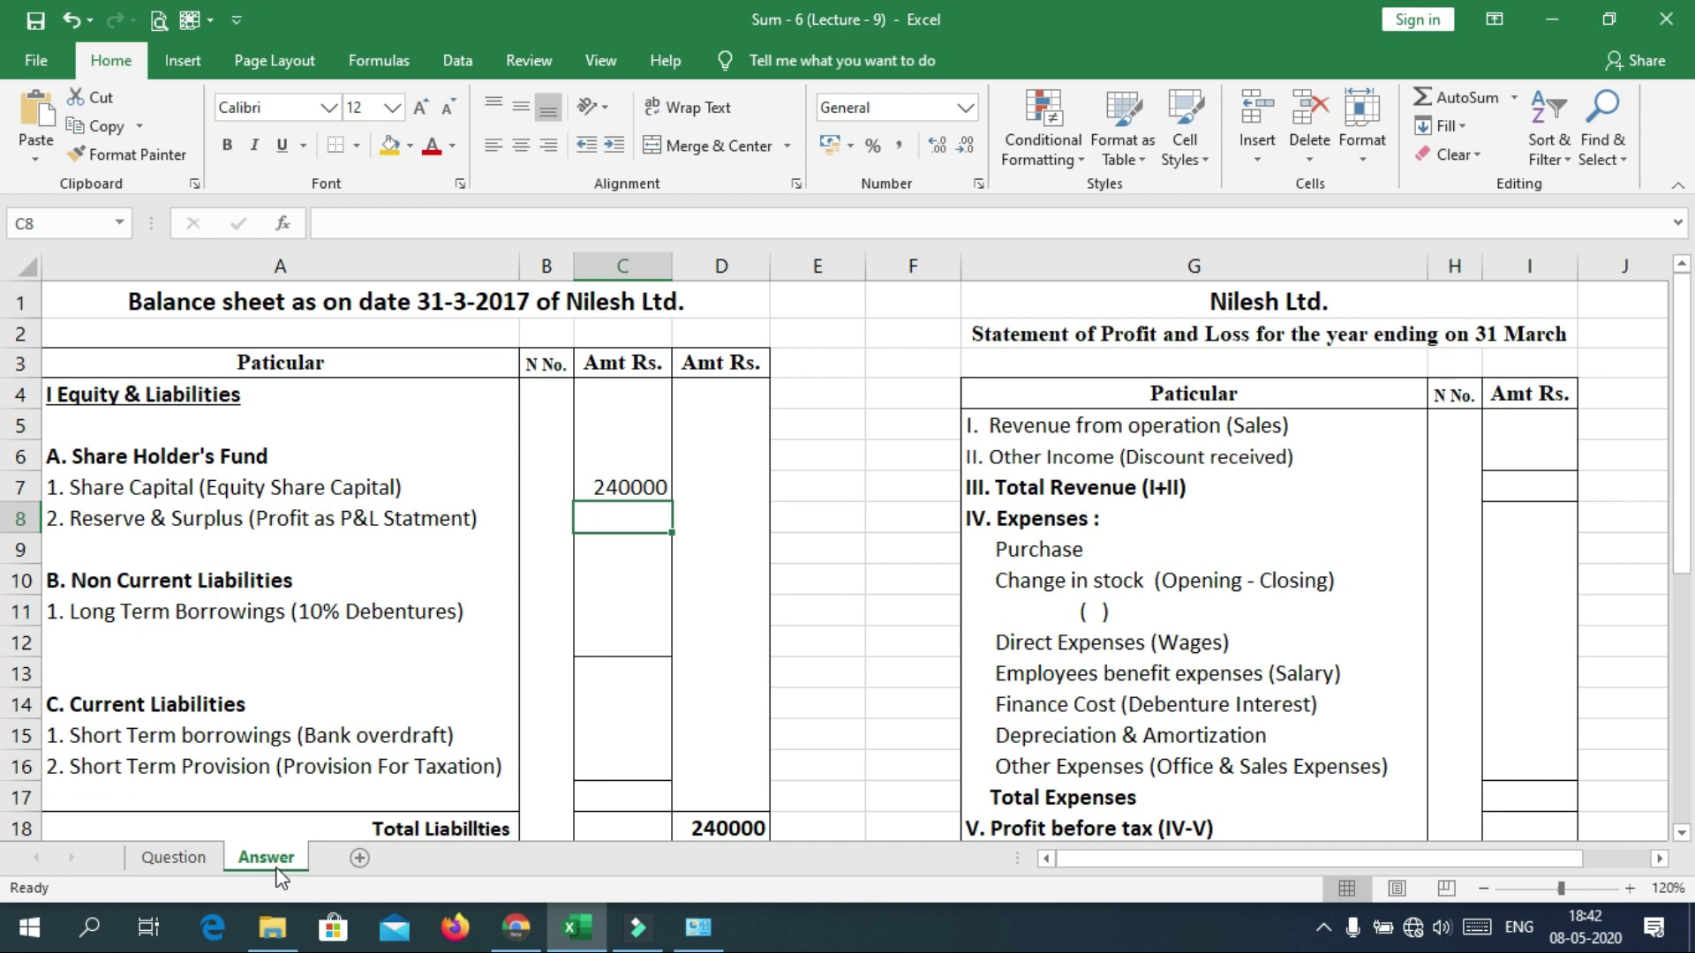
Fill the 10% debentures credit amount with orange on the Question sheet and enter 120000 for Long Term Borrowings in the Answer sheet's balance sheet.
{"action": "left_click", "coordinate": [186, 859]}
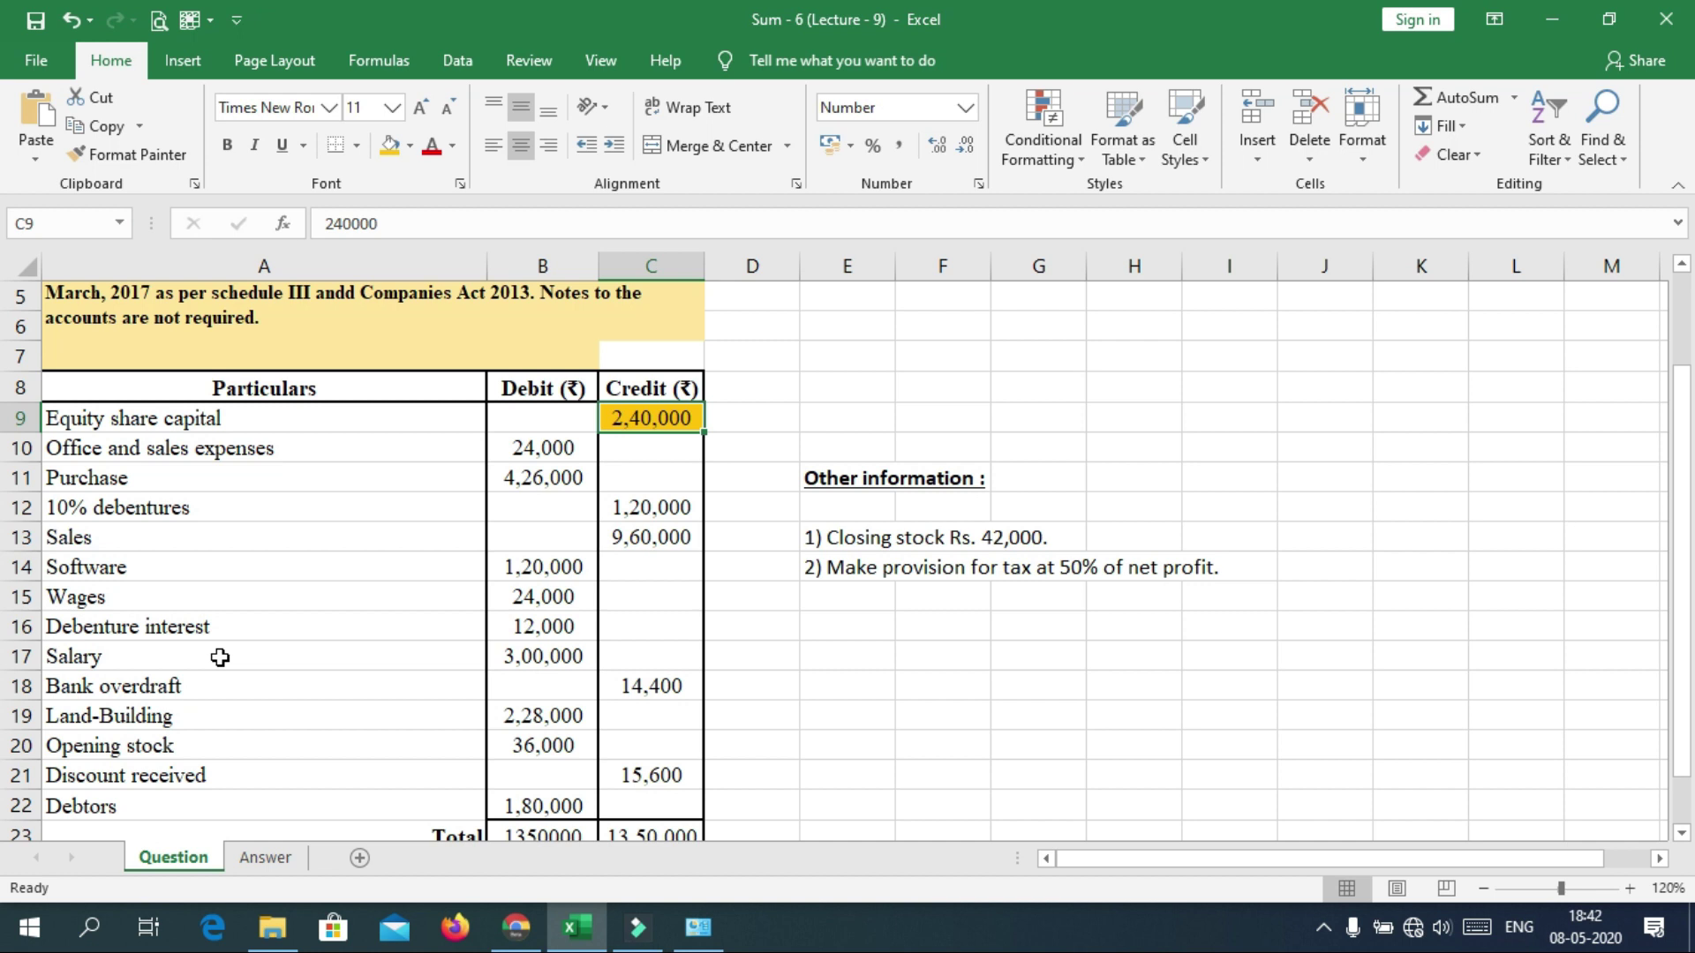
{"action": "left_click", "coordinate": [265, 858]}
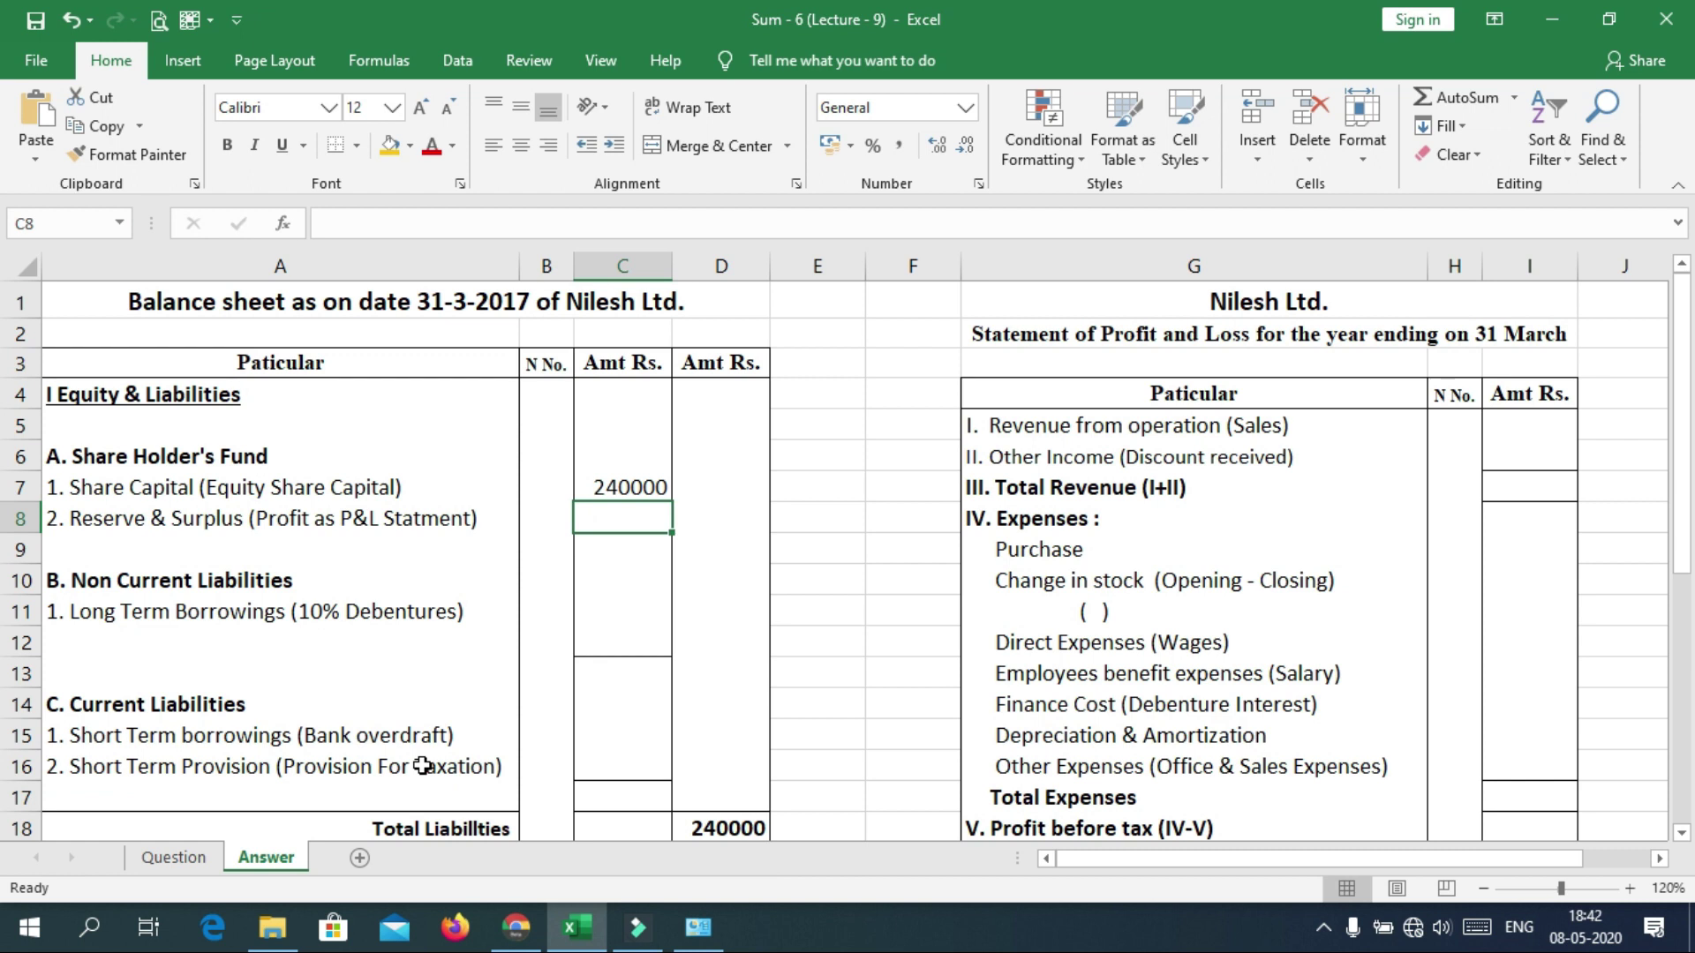
{"action": "left_click", "coordinate": [189, 856]}
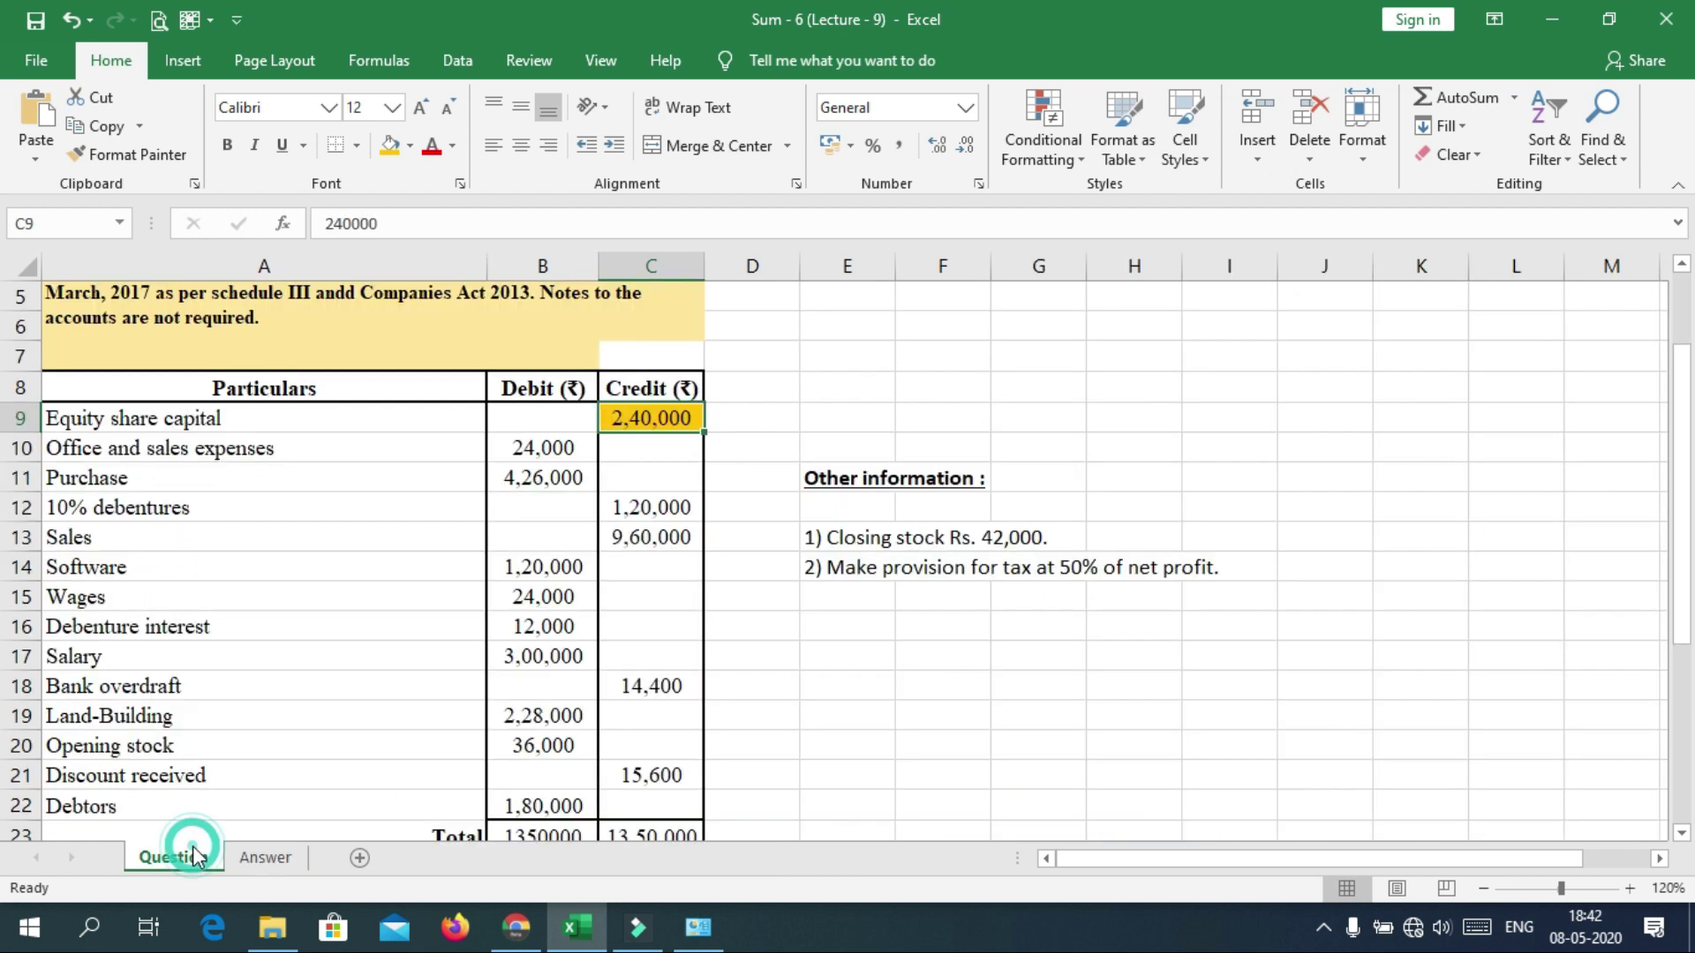
{"action": "left_click", "coordinate": [662, 516]}
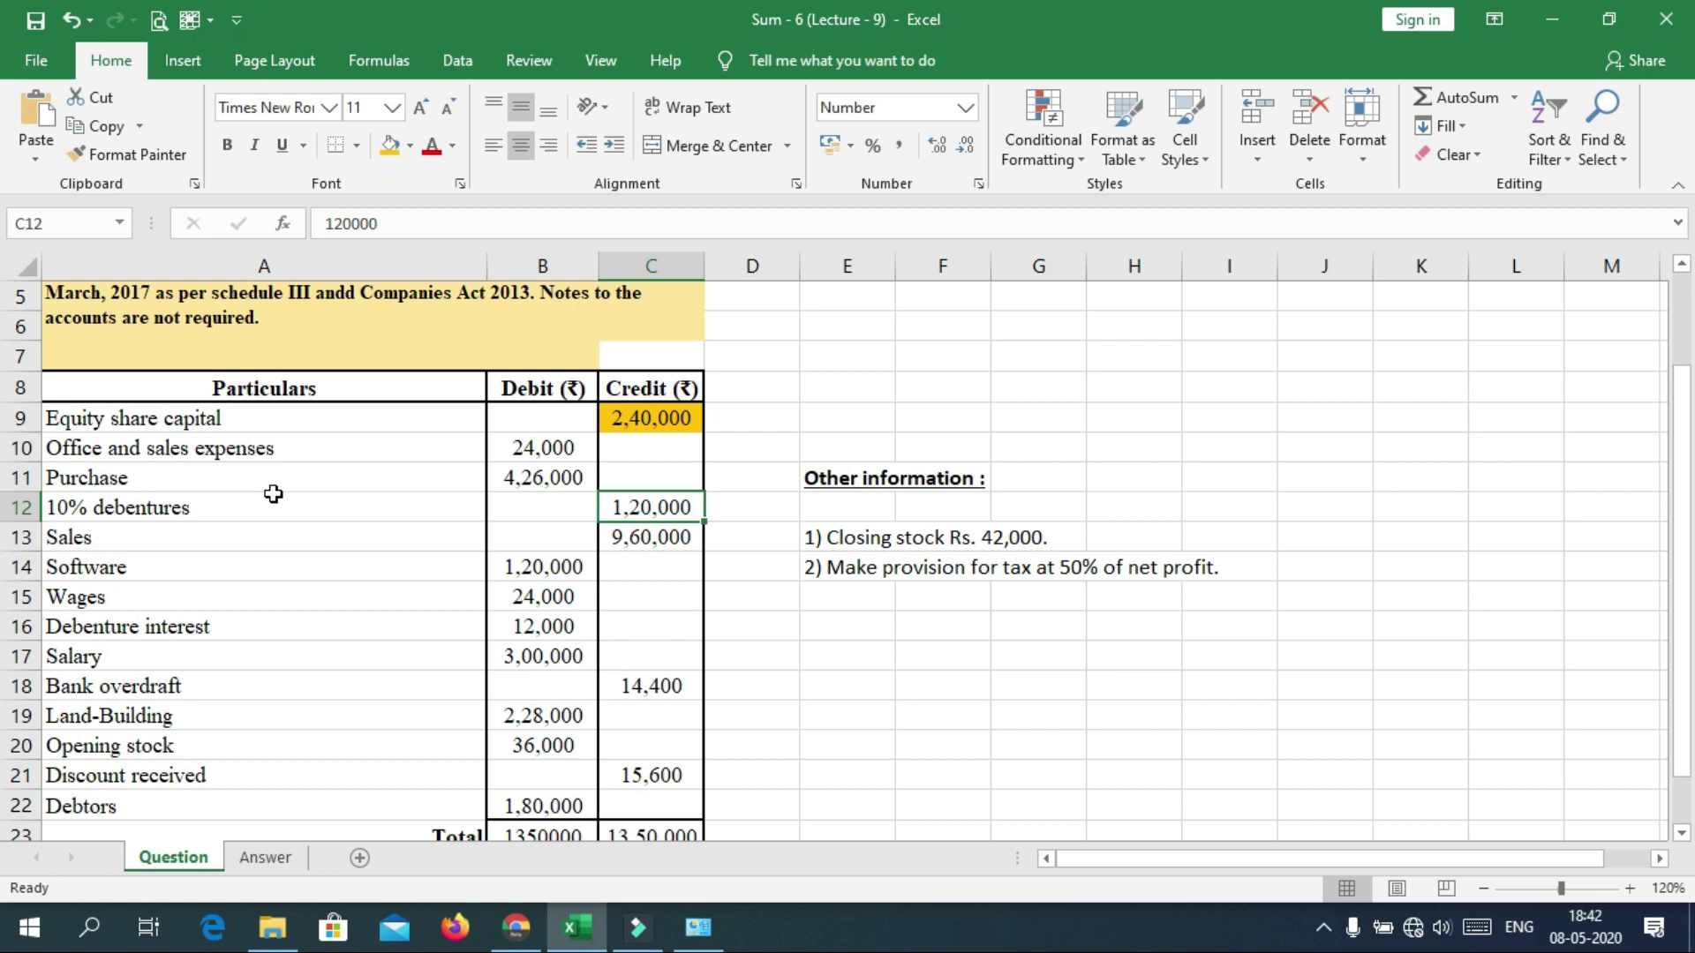
{"action": "left_click", "coordinate": [389, 148]}
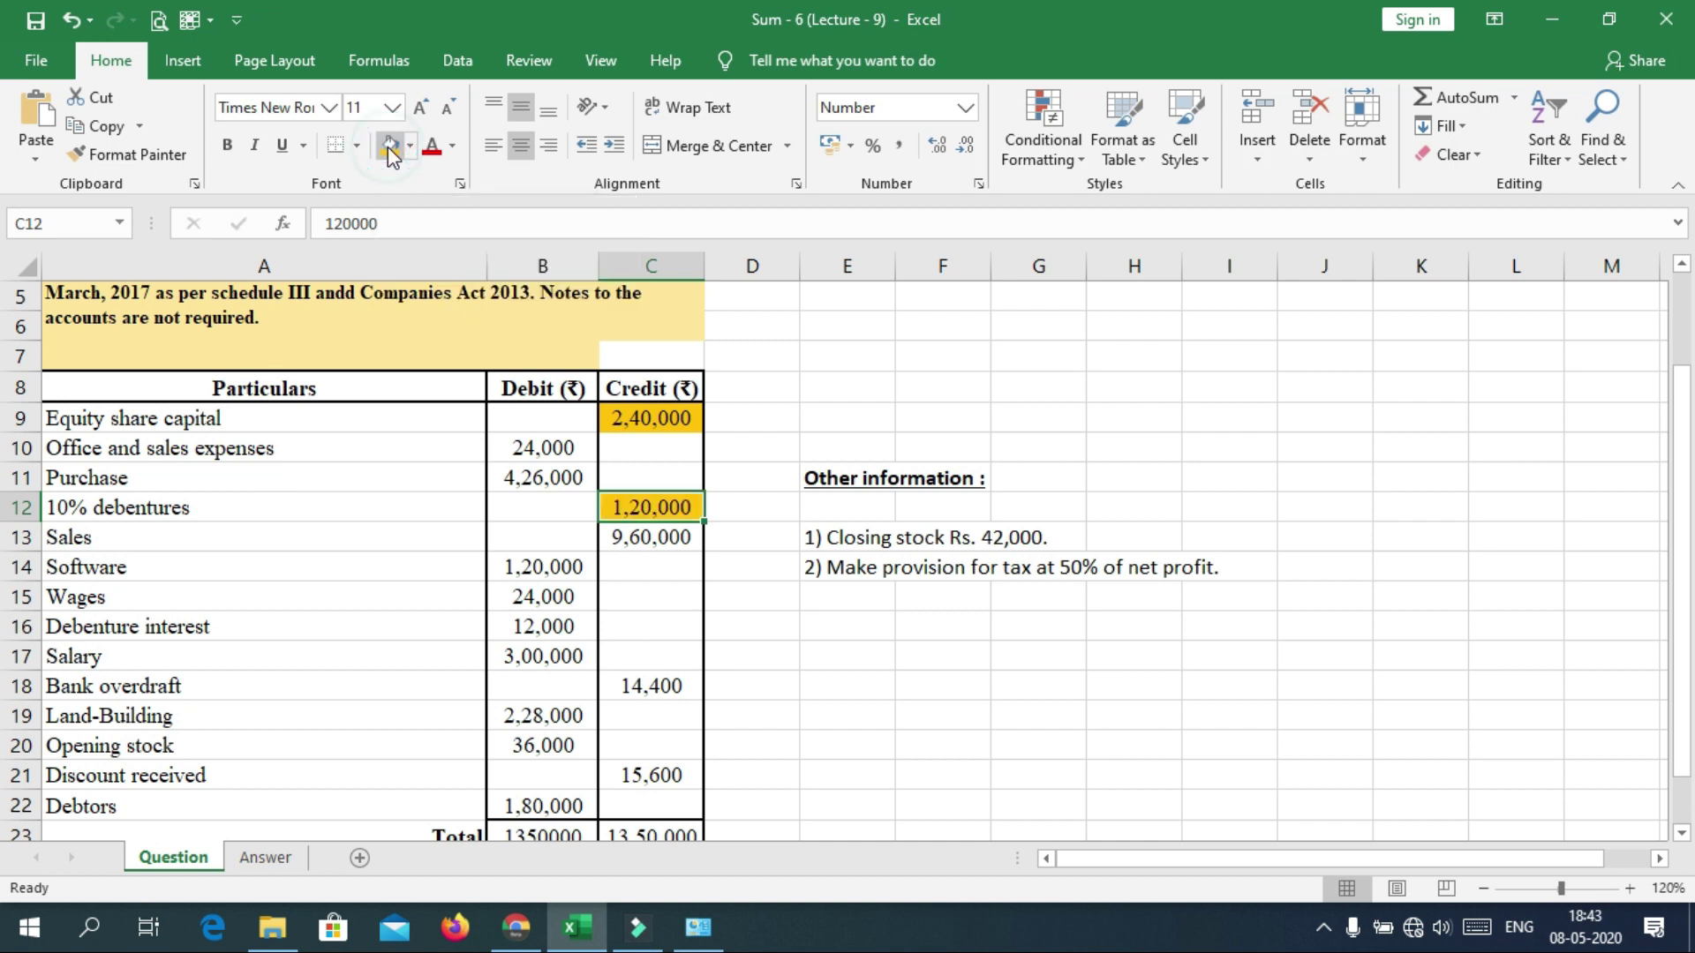
{"action": "left_click", "coordinate": [272, 857]}
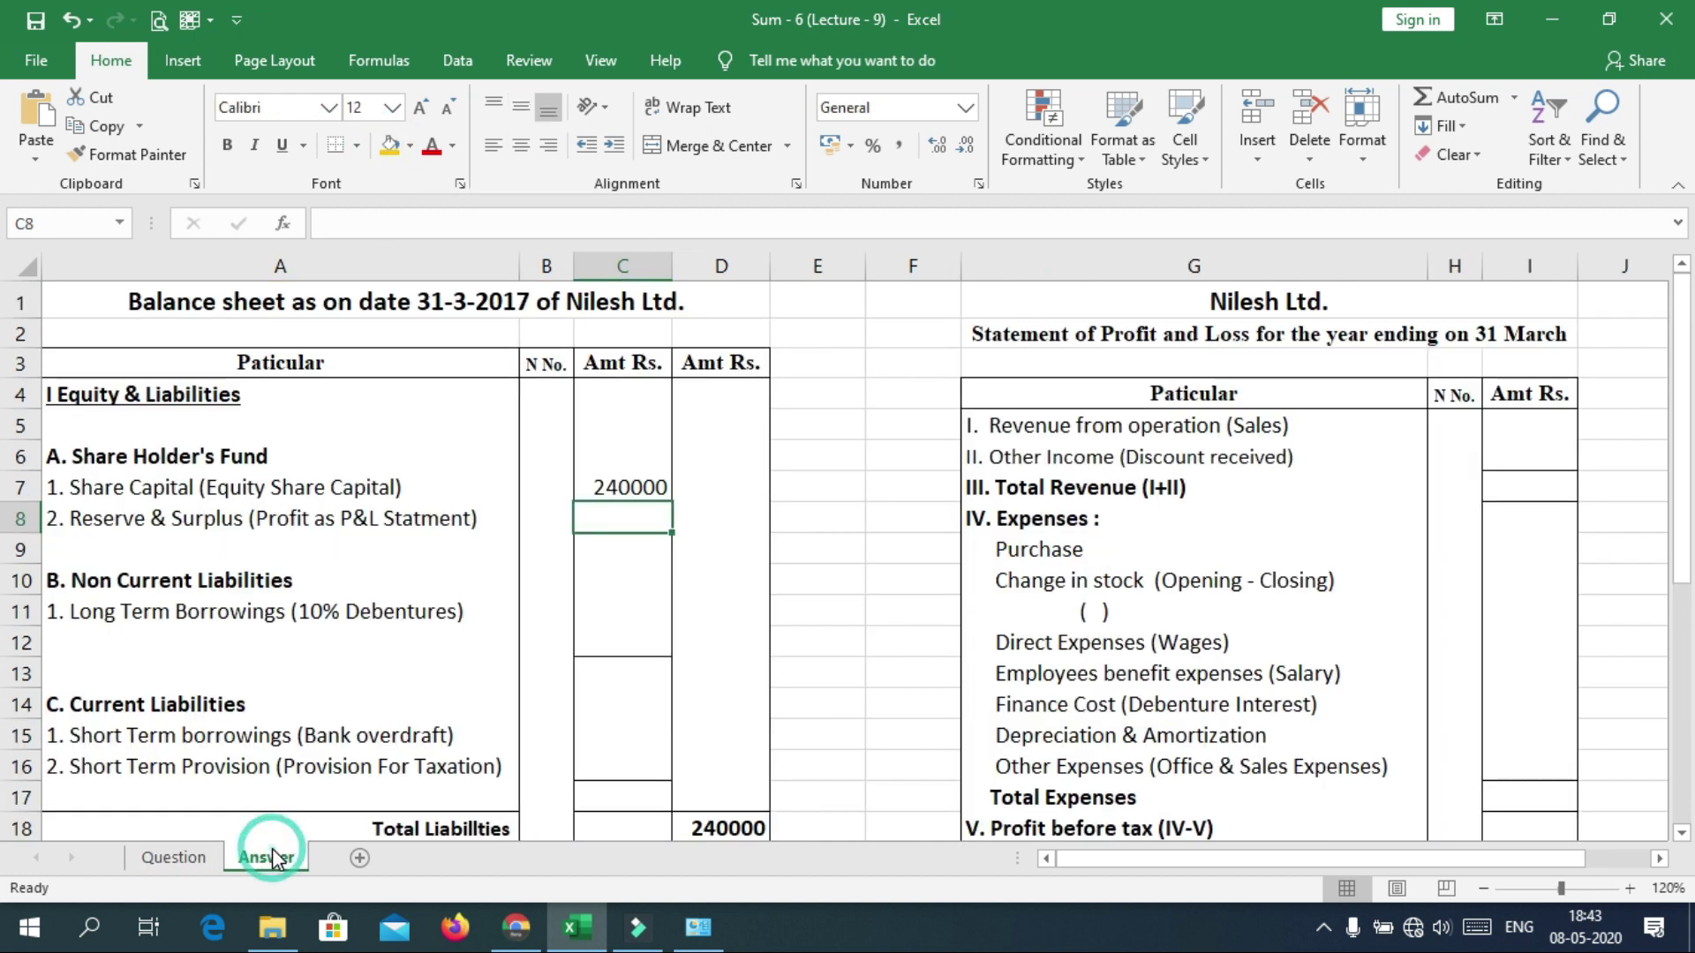
{"action": "left_click", "coordinate": [296, 616]}
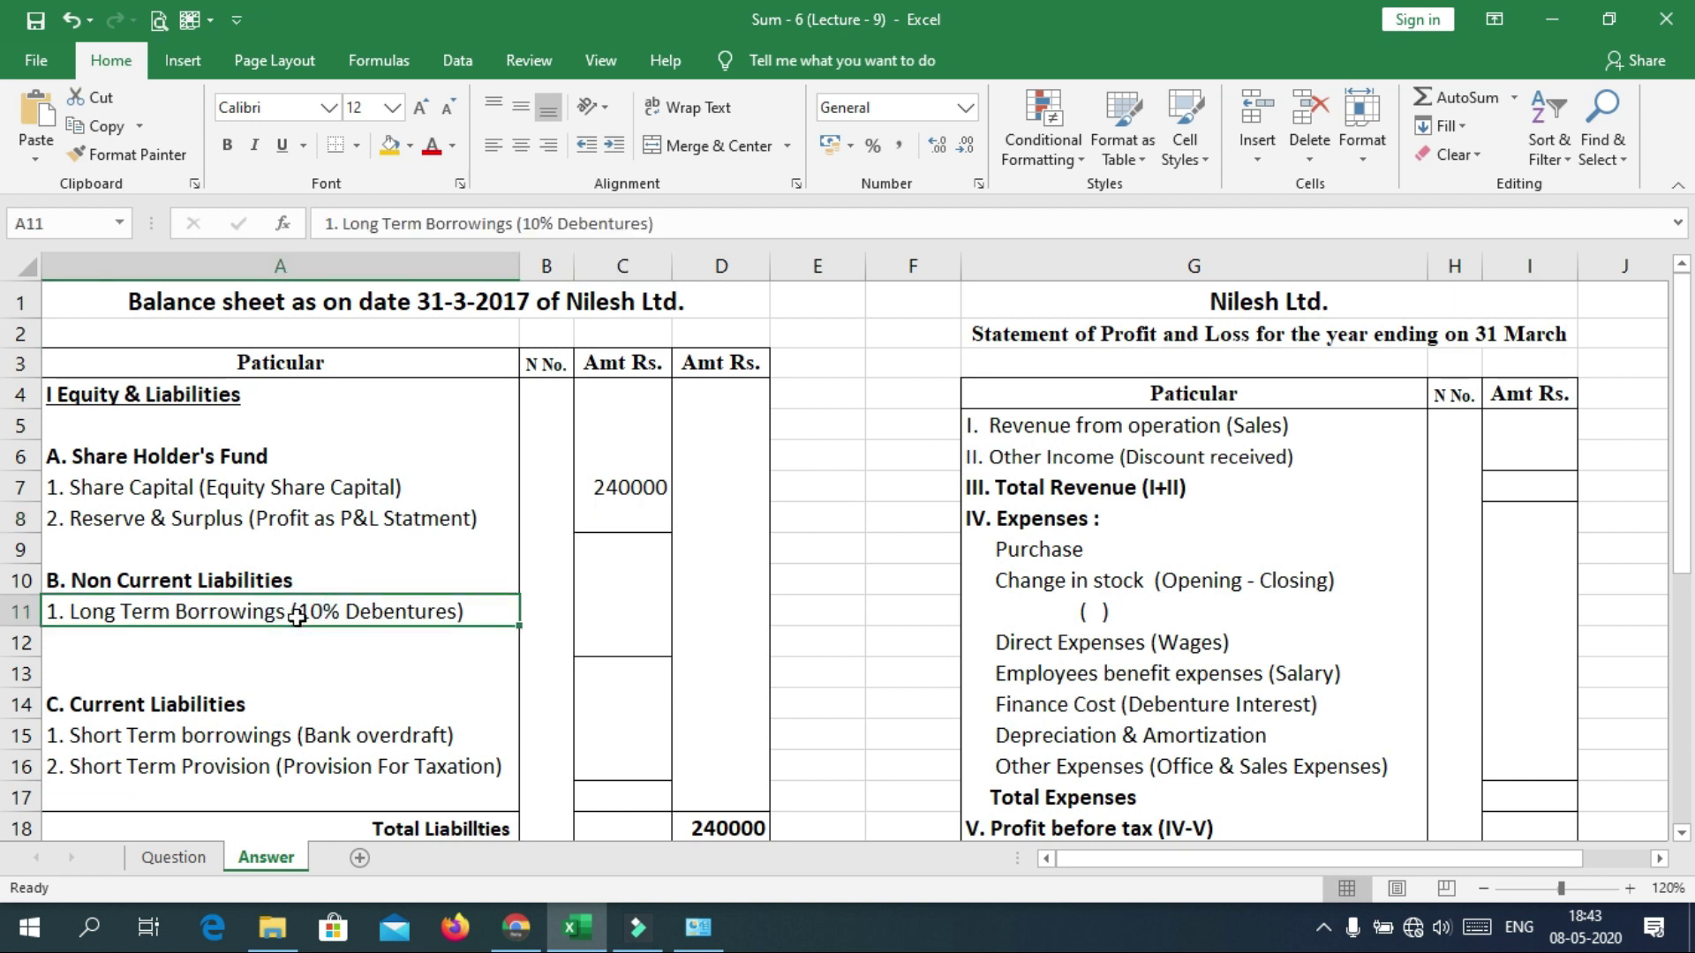
{"action": "left_click", "coordinate": [628, 611]}
{"action": "type", "text": "120000"}
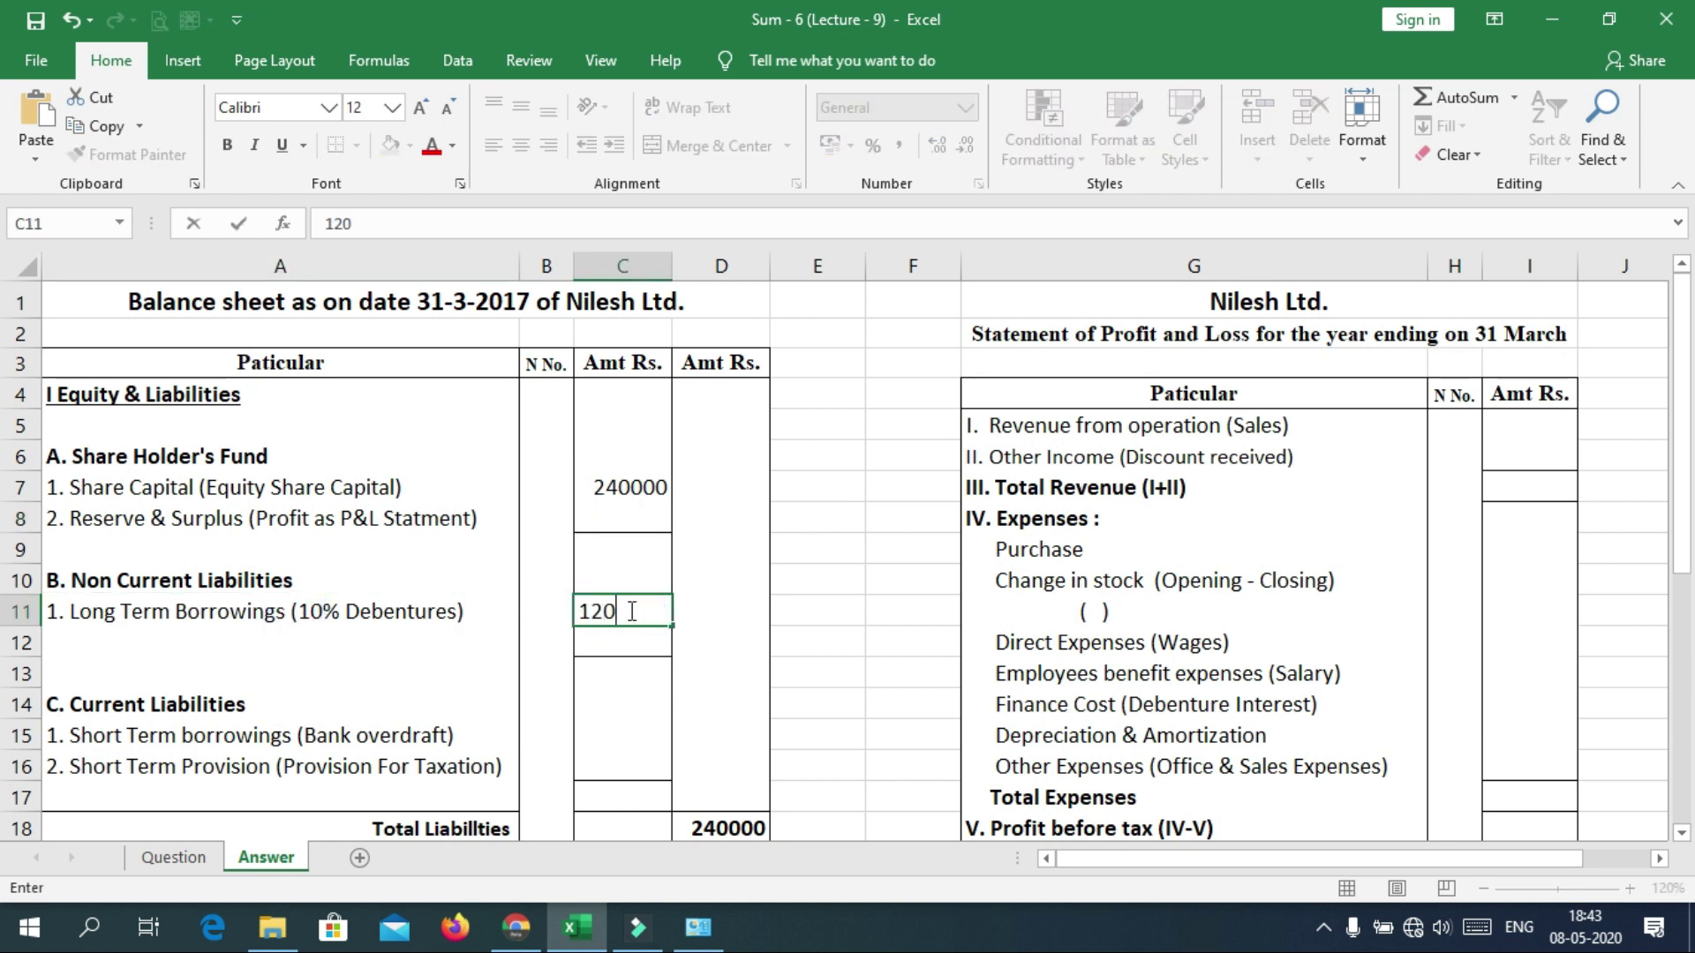
{"action": "key", "text": "Return"}
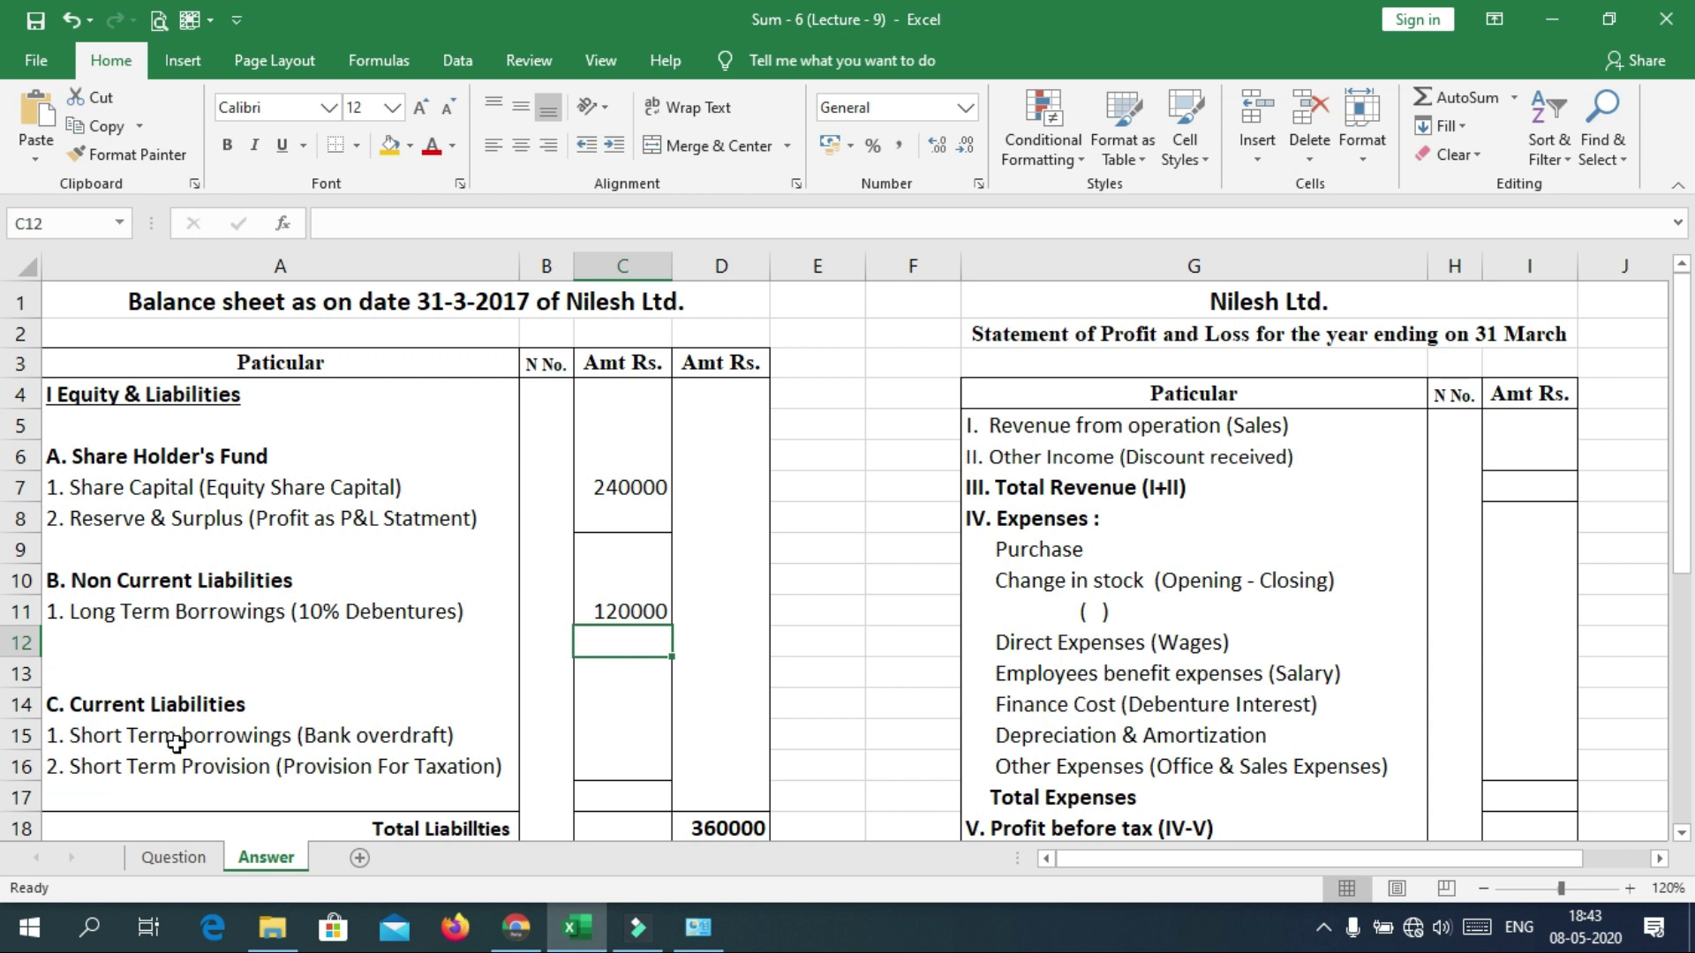
Fill the bank overdraft credit amount with orange on the Question sheet.
{"action": "left_click", "coordinate": [163, 863]}
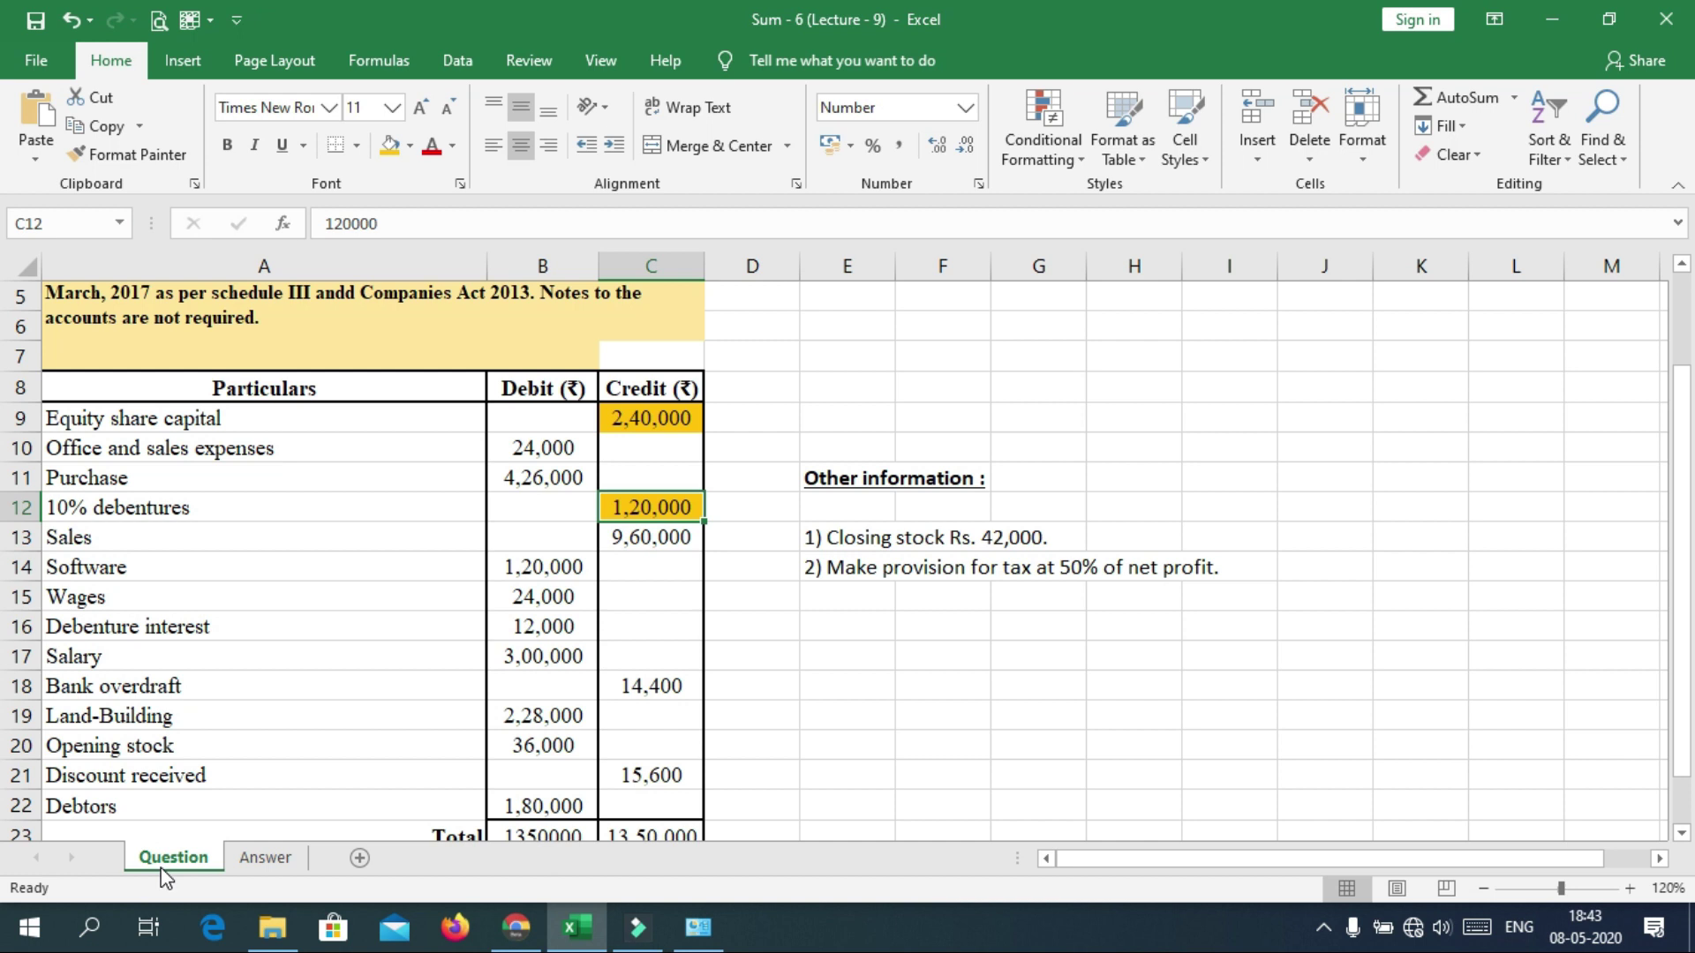
{"action": "left_click", "coordinate": [633, 690]}
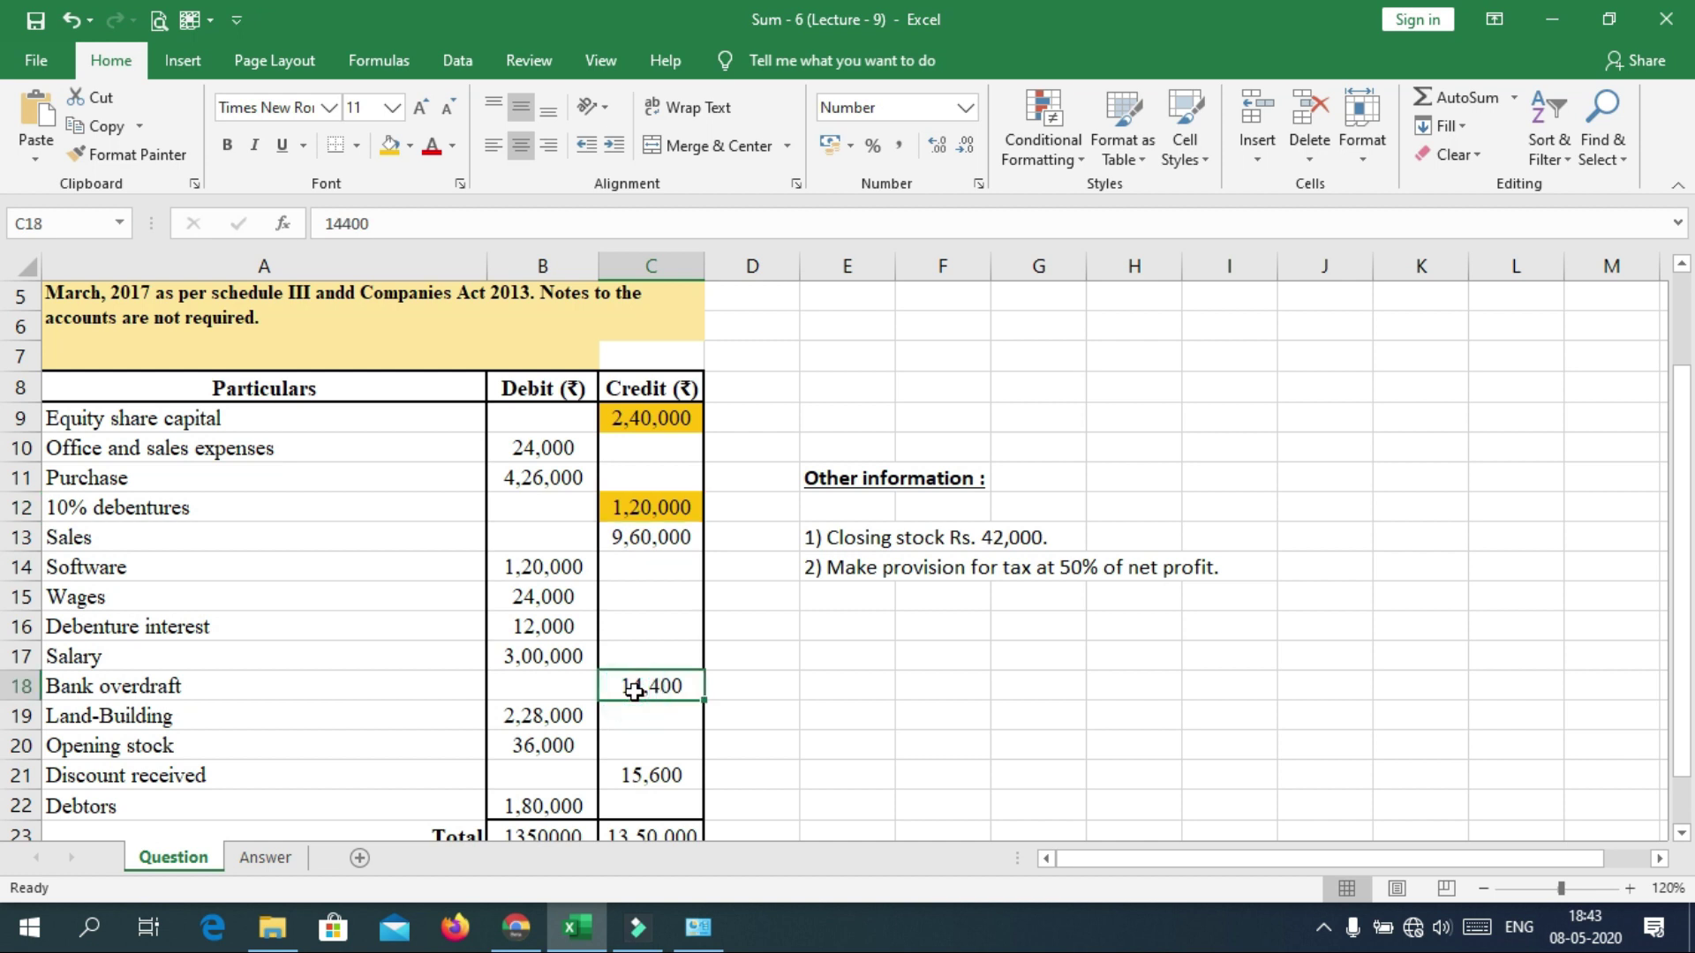
{"action": "left_click", "coordinate": [393, 147]}
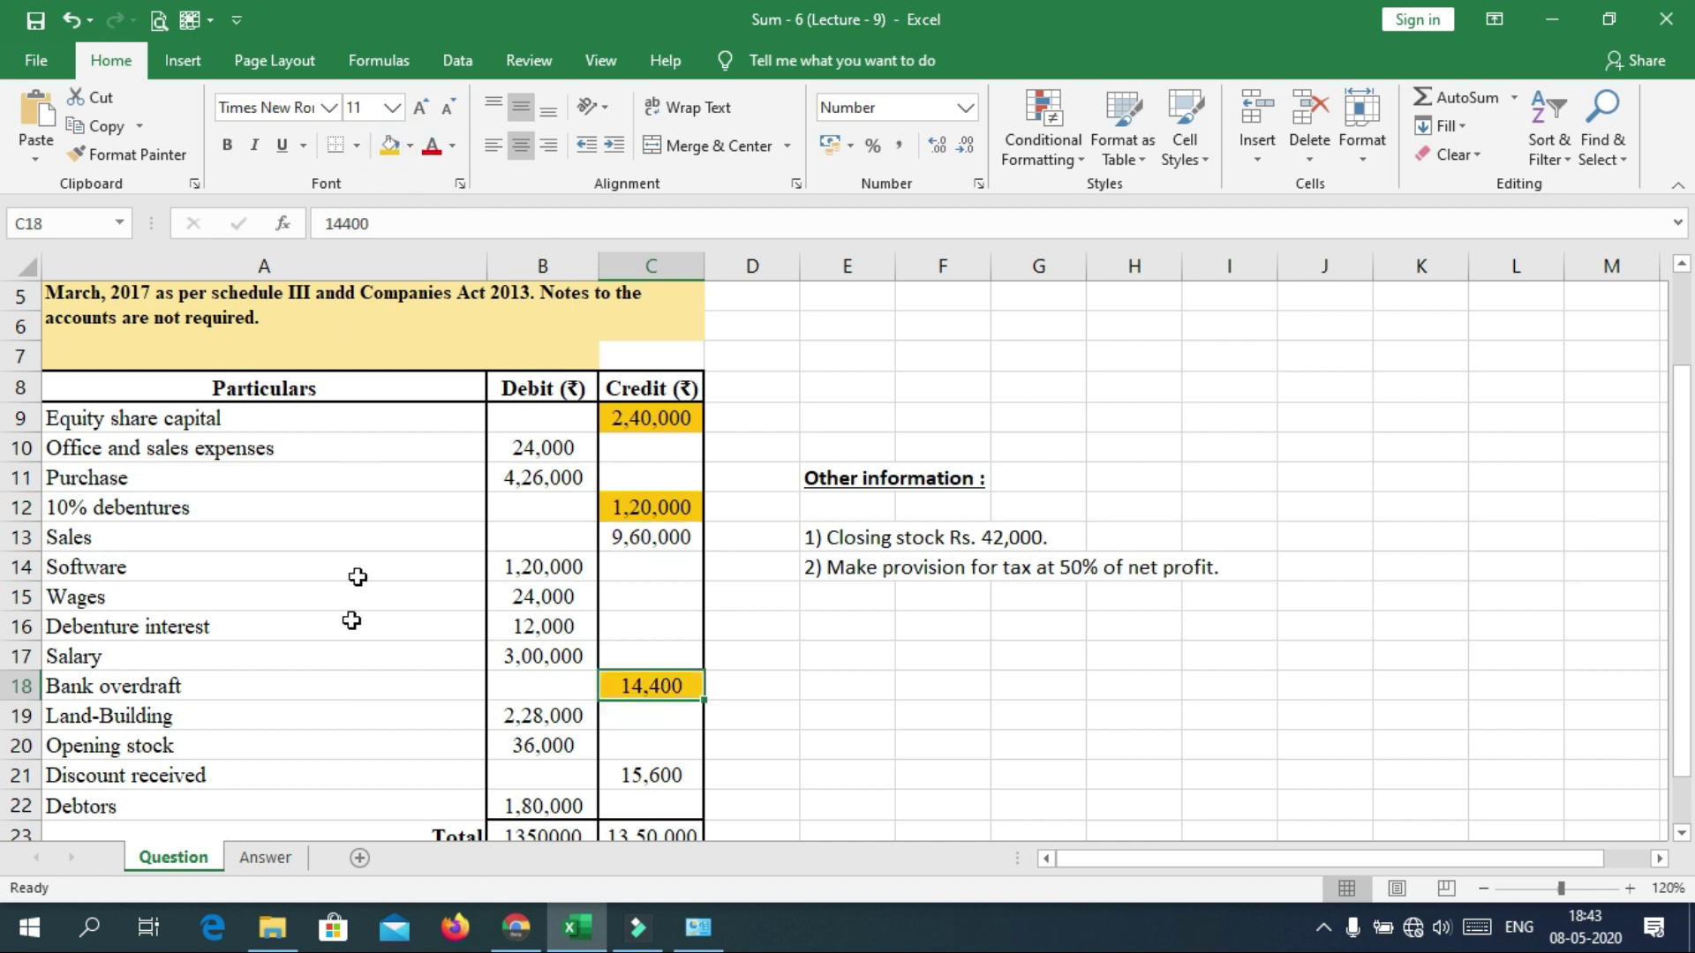
Enter 14400 for Short Term borrowings (Bank overdraft) in the Answer sheet's balance sheet.
{"action": "left_click", "coordinate": [277, 854]}
{"action": "left_click", "coordinate": [305, 739]}
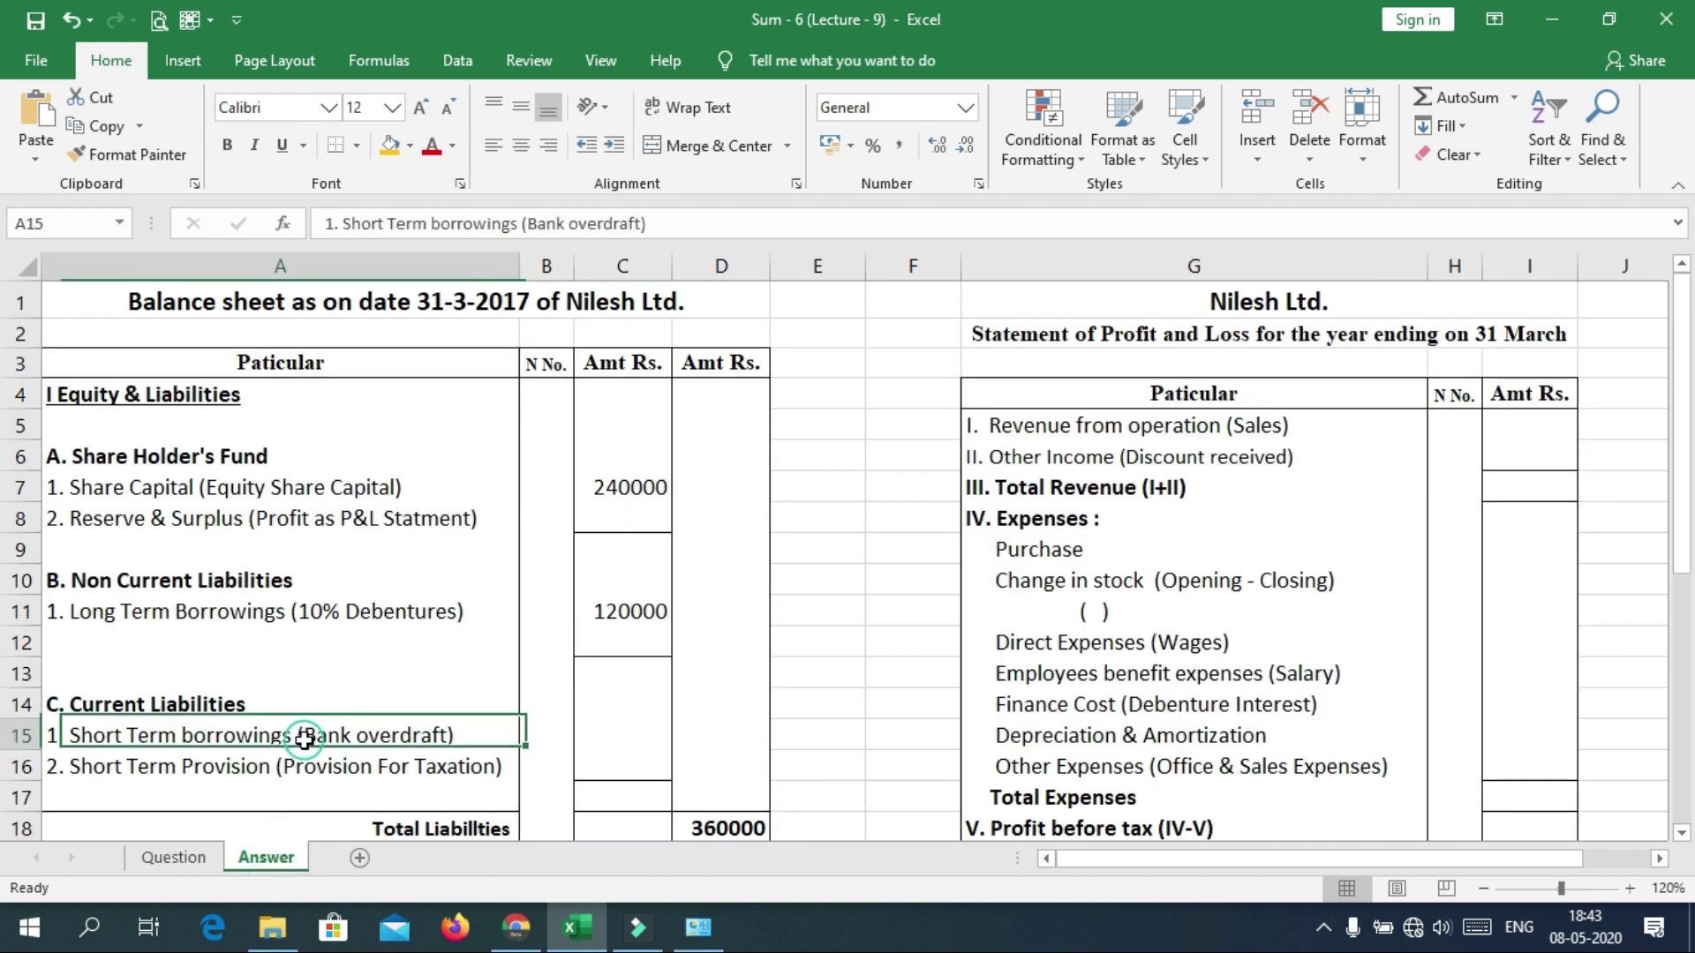
{"action": "left_click", "coordinate": [189, 865]}
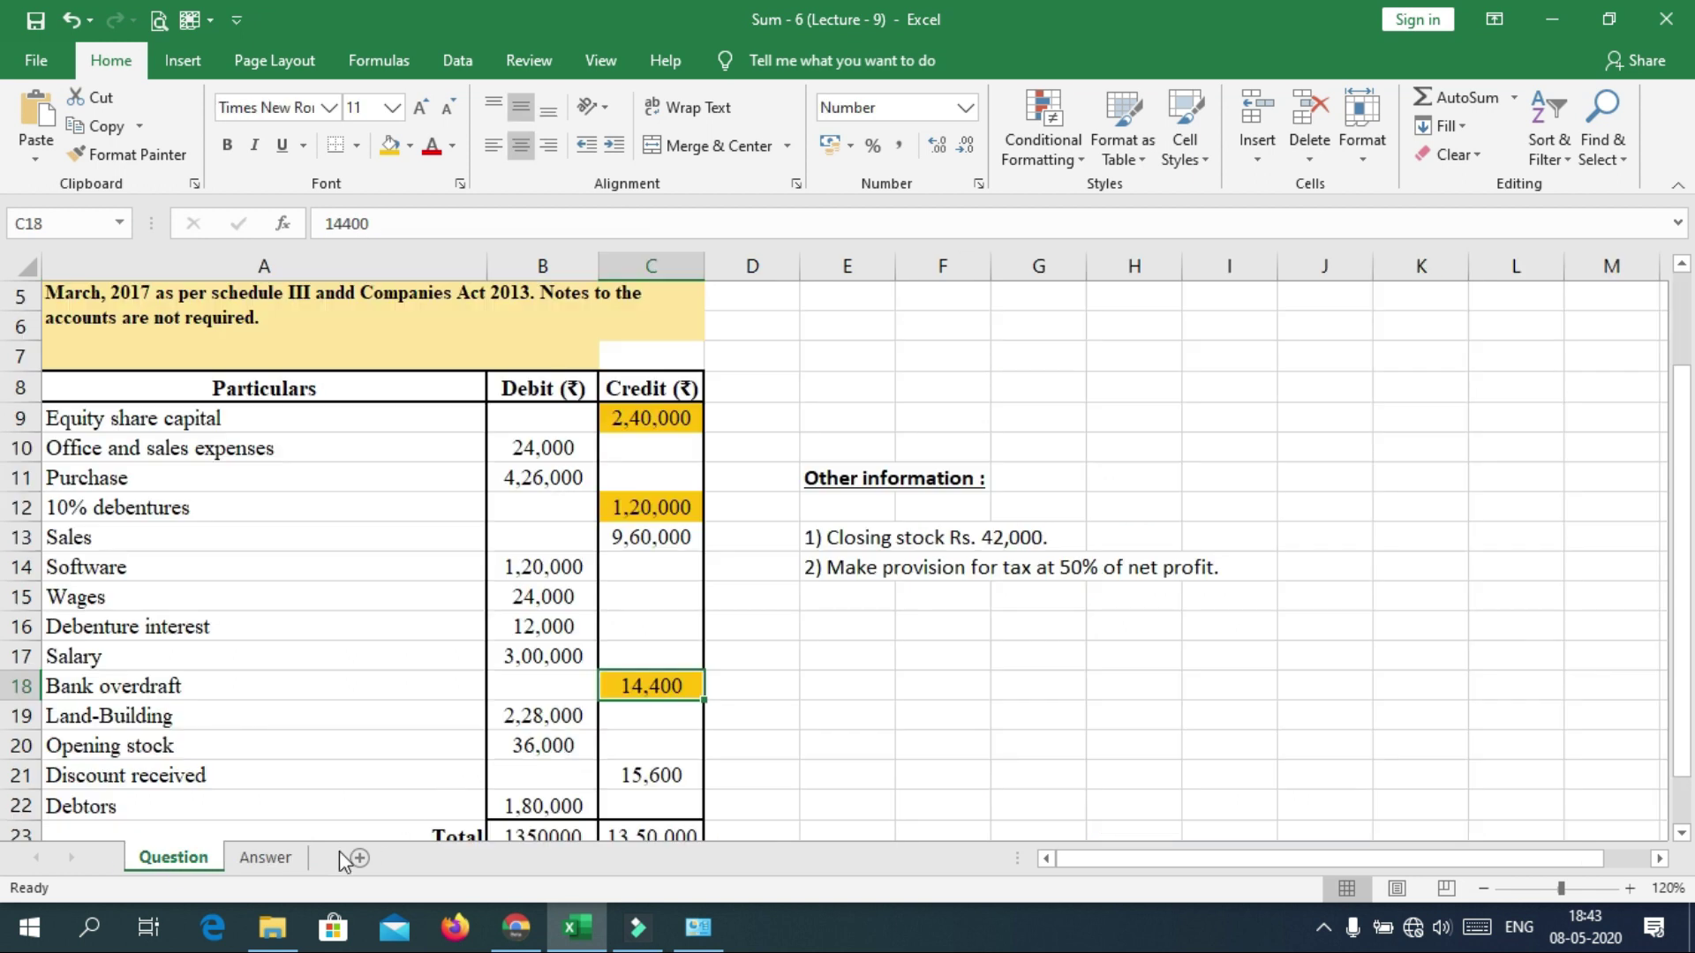
{"action": "left_click", "coordinate": [276, 872]}
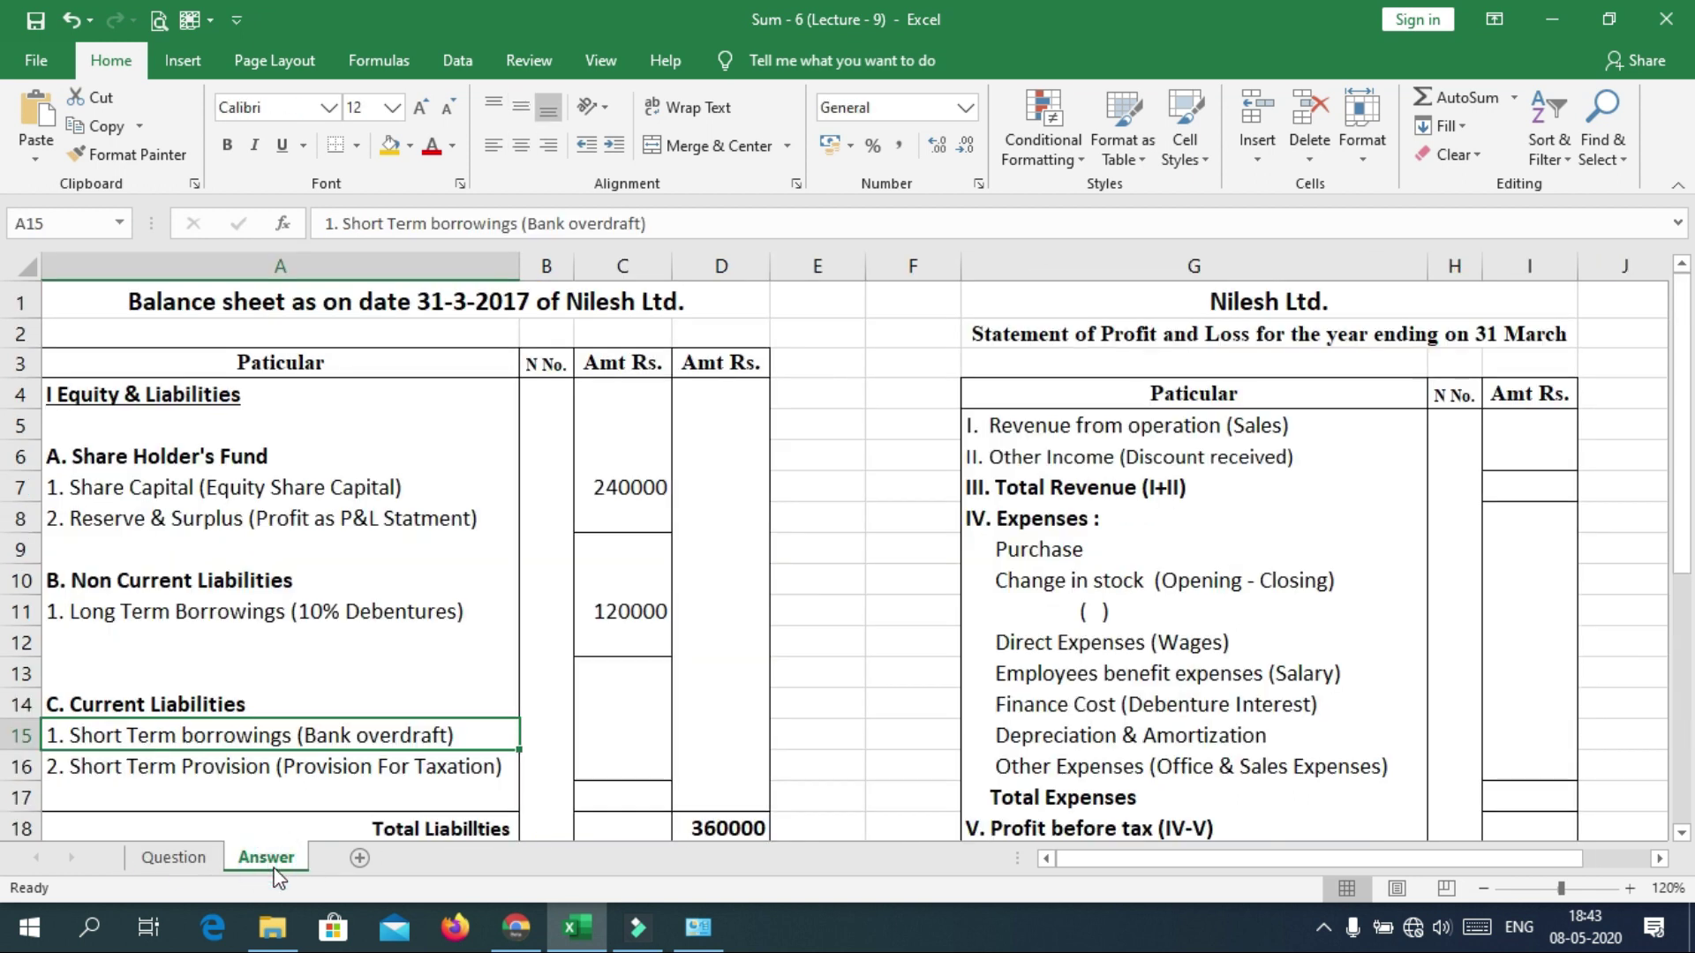
{"action": "left_click", "coordinate": [603, 758]}
{"action": "key", "text": "Up"}
{"action": "type", "text": "14"}
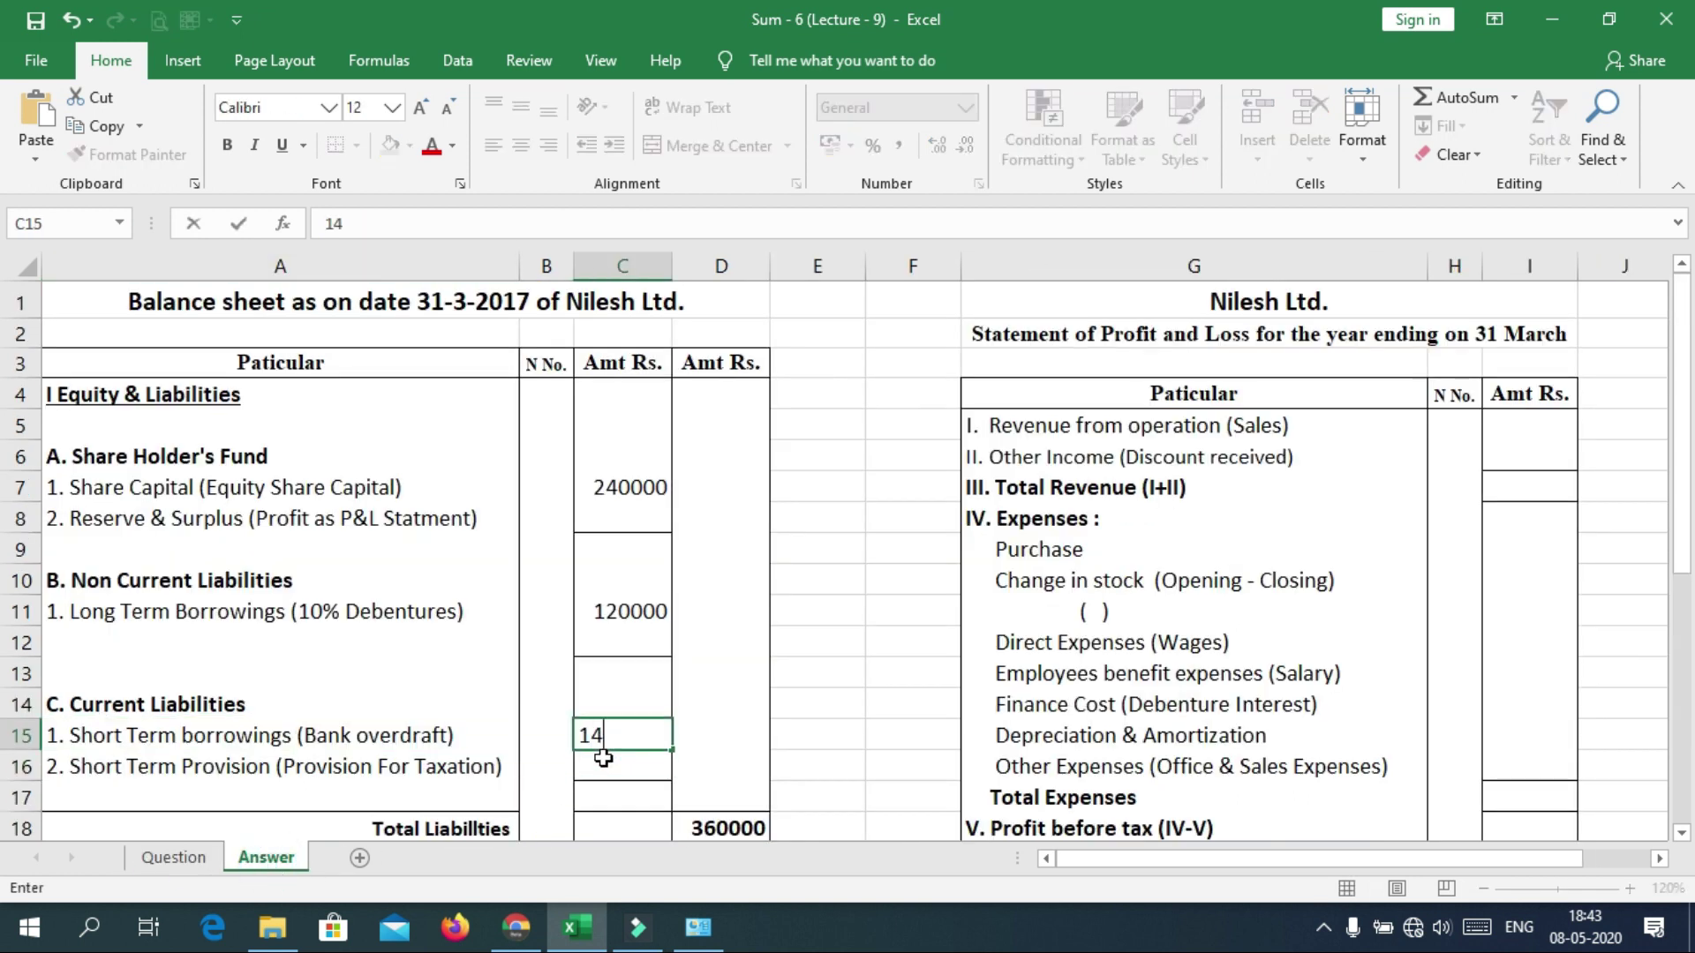
{"action": "type", "text": "400"}
{"action": "key", "text": "Return"}
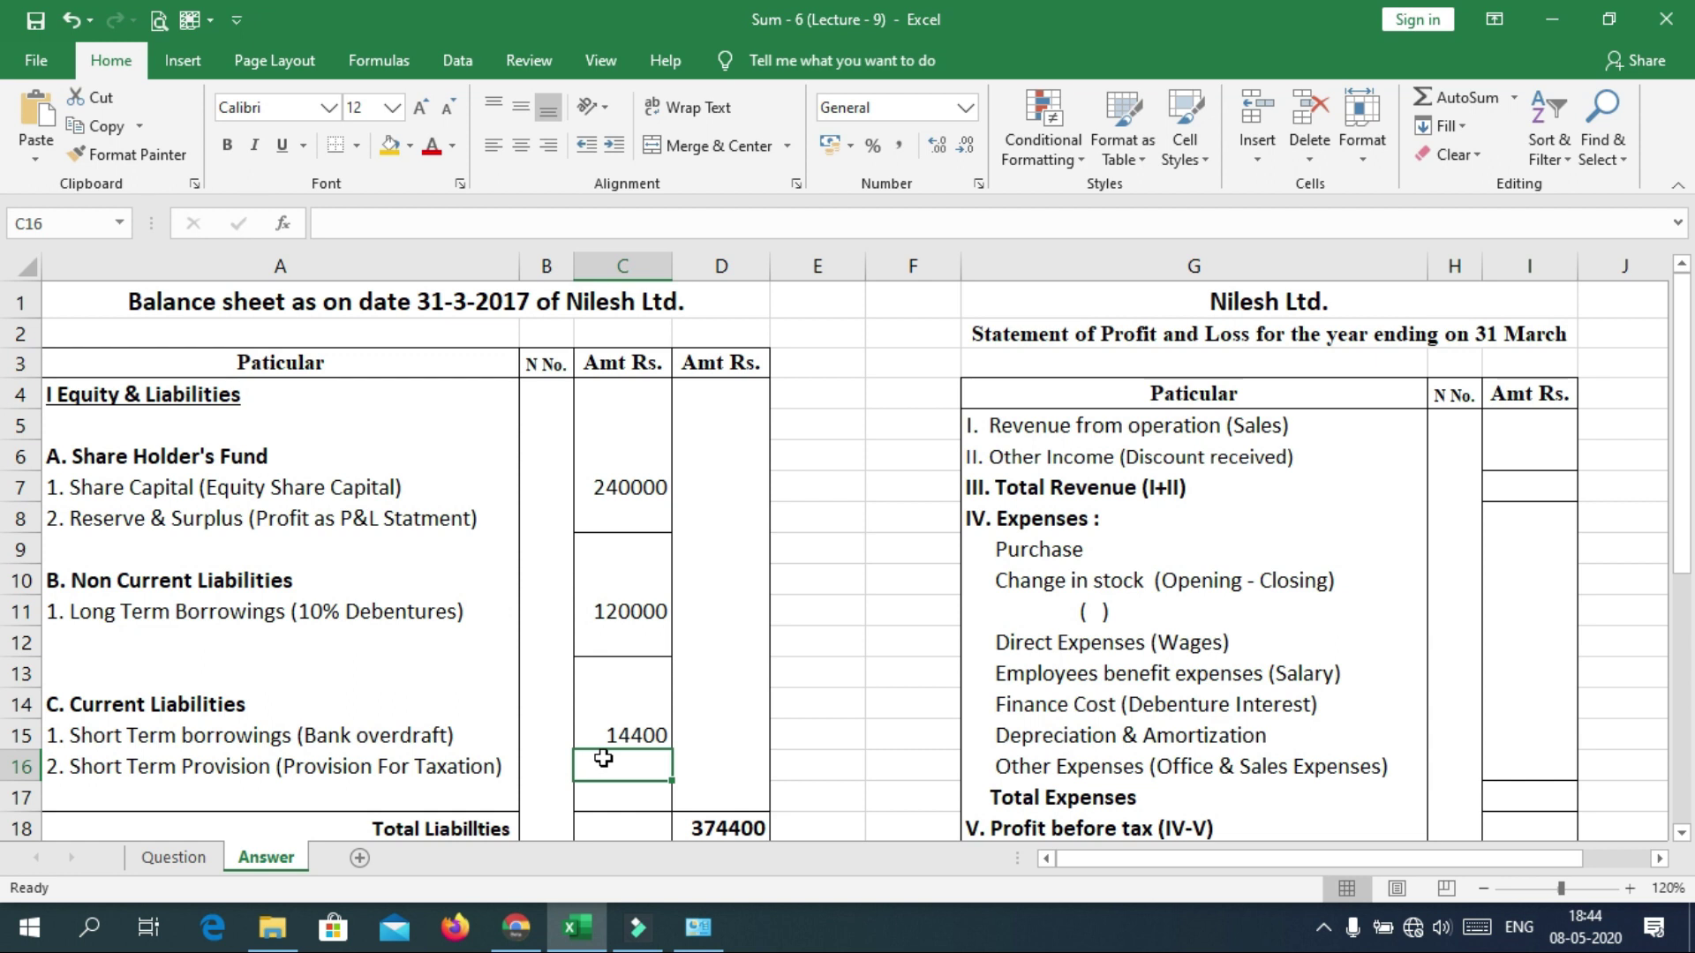
Review the 50% tax provision note on the Question sheet and the matching short term provision and tax lines on the Answer sheet.
{"action": "left_click", "coordinate": [173, 857]}
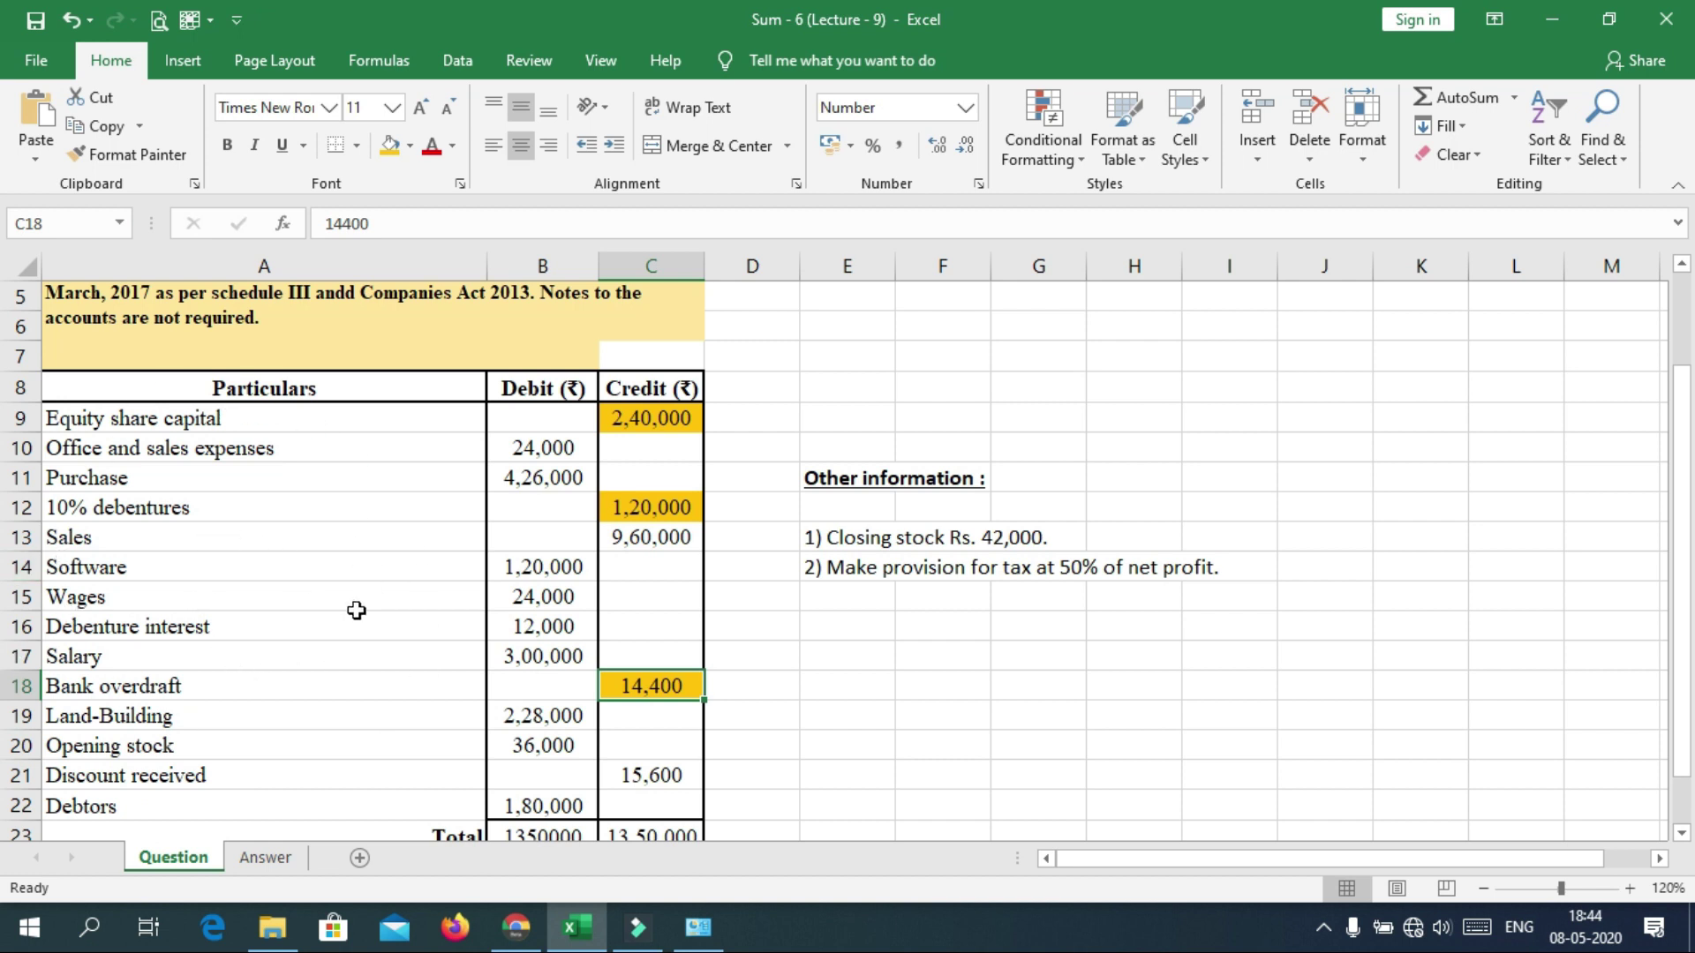
{"action": "left_click", "coordinate": [845, 569]}
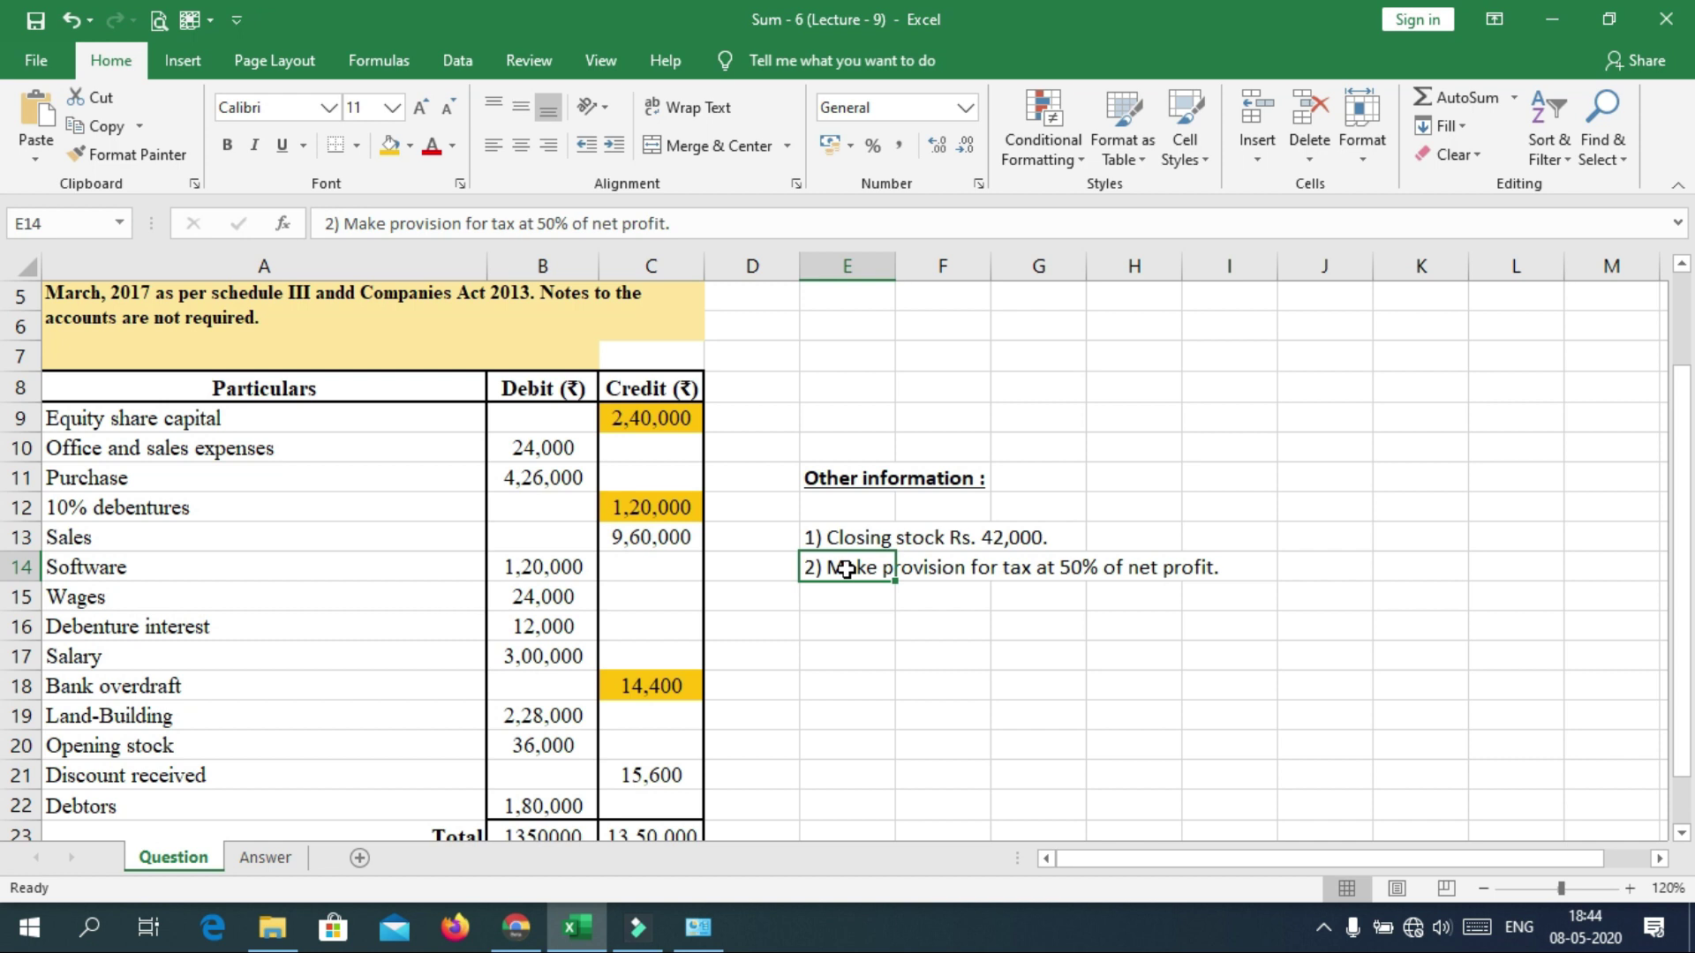
{"action": "left_click", "coordinate": [265, 858]}
{"action": "left_click", "coordinate": [126, 768]}
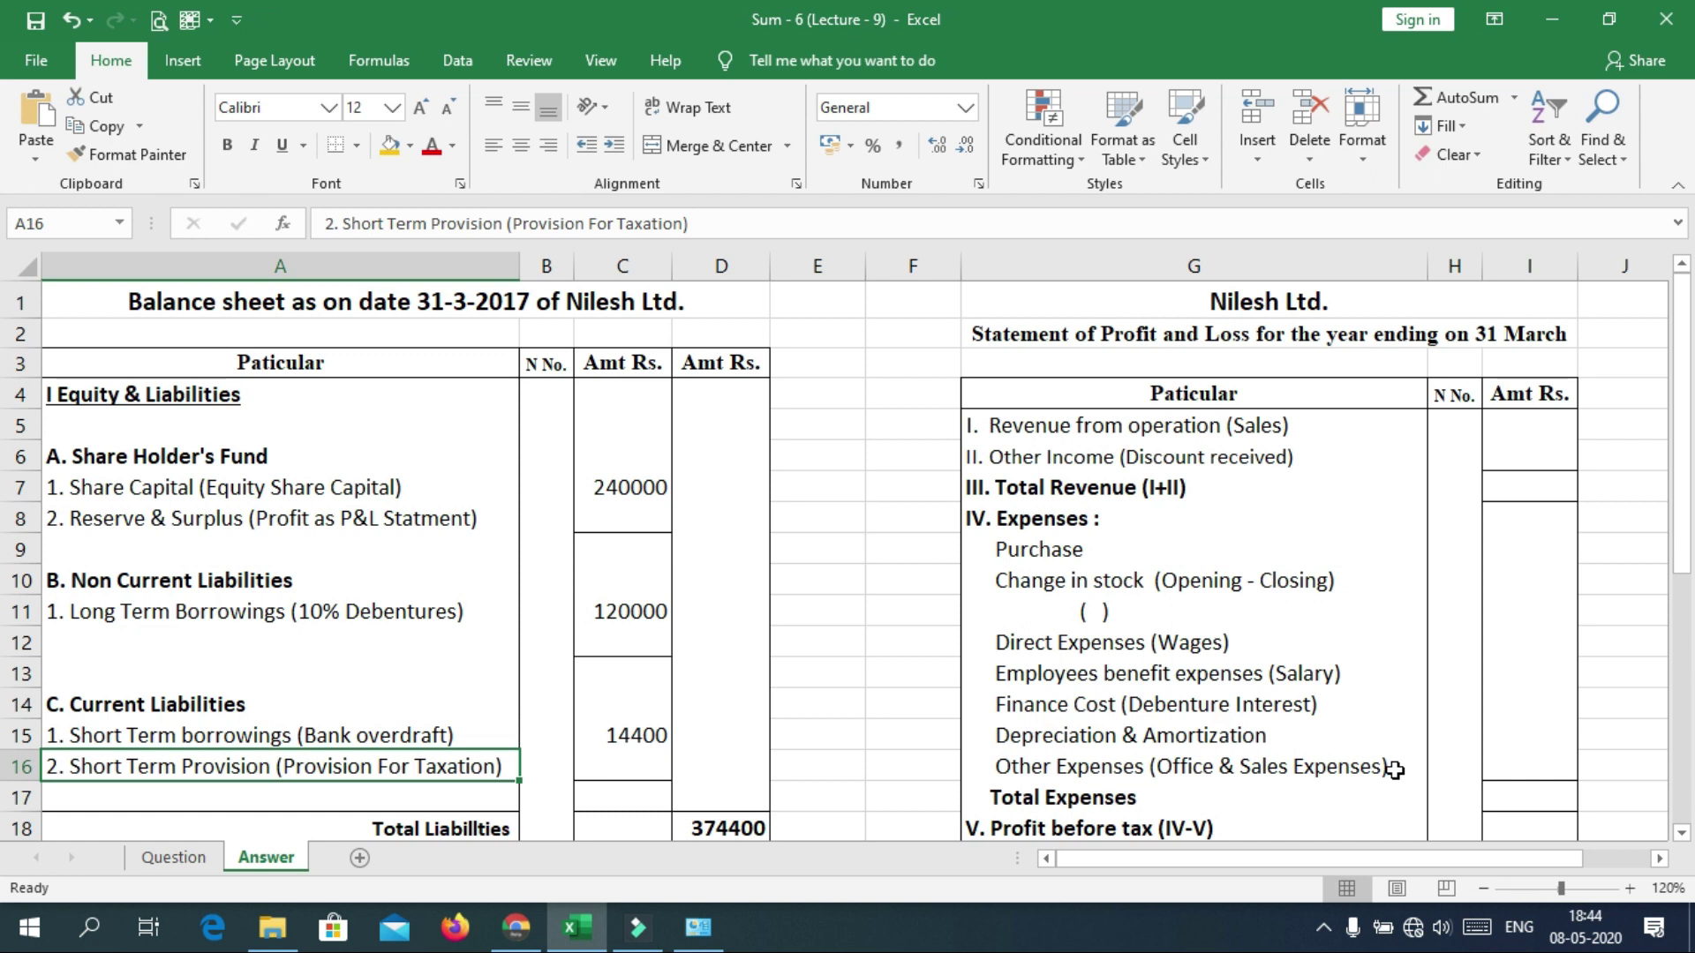
{"action": "key", "text": "Down"}
{"action": "key", "text": "Down"}
{"action": "key", "text": "Down"}
{"action": "key", "text": "Down"}
{"action": "key", "text": "Down"}
{"action": "key", "text": "Down"}
{"action": "key", "text": "Down"}
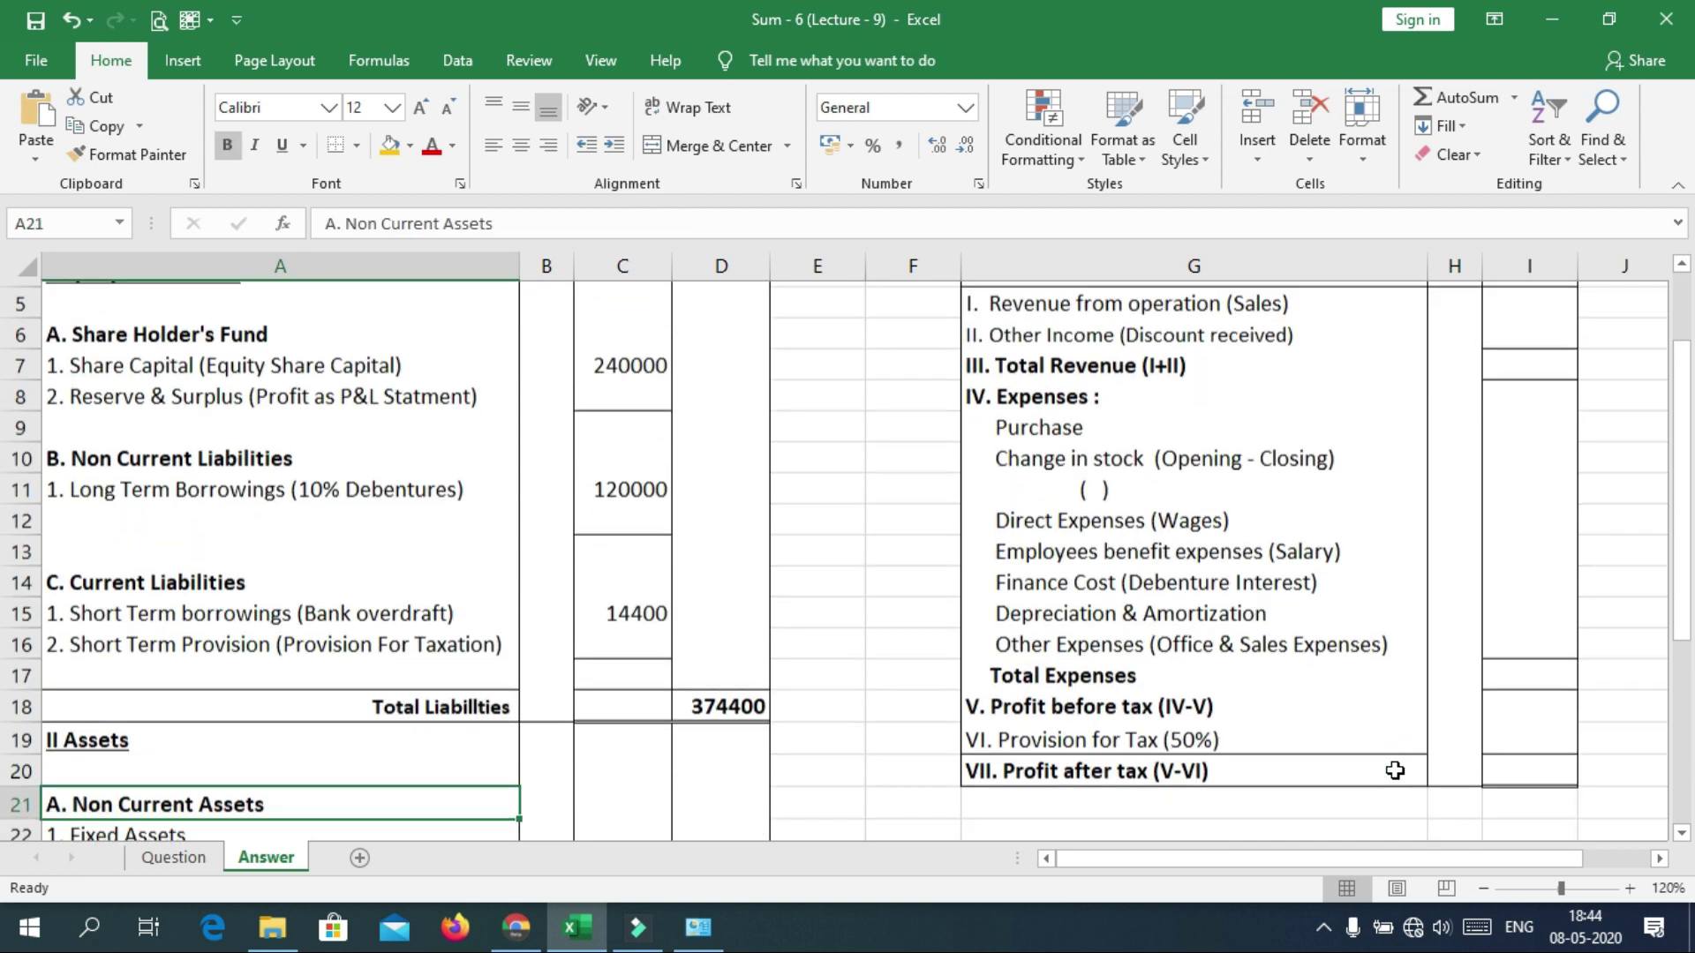
Read through the balance sheet's Non Current Assets section down to the Tangible (Land & Building) line.
{"action": "key", "text": "Up"}
{"action": "key", "text": "Up"}
{"action": "key", "text": "Up"}
{"action": "key", "text": "Up"}
{"action": "key", "text": "Down"}
{"action": "key", "text": "Down"}
{"action": "key", "text": "Down"}
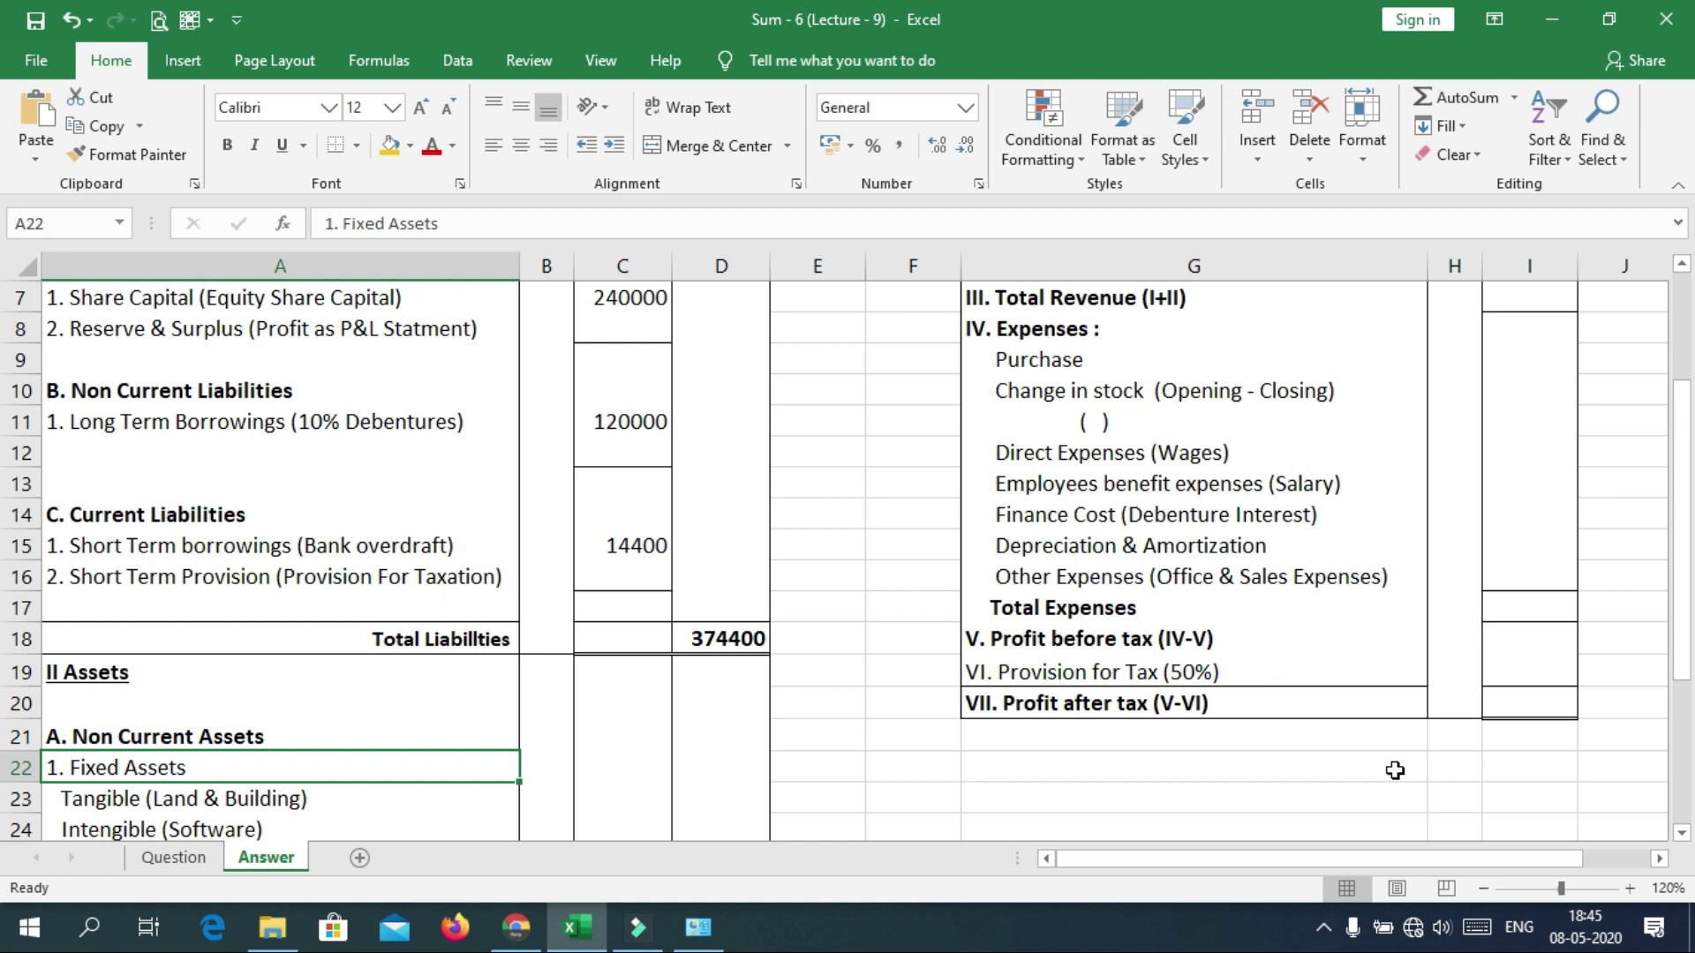
{"action": "key", "text": "Down"}
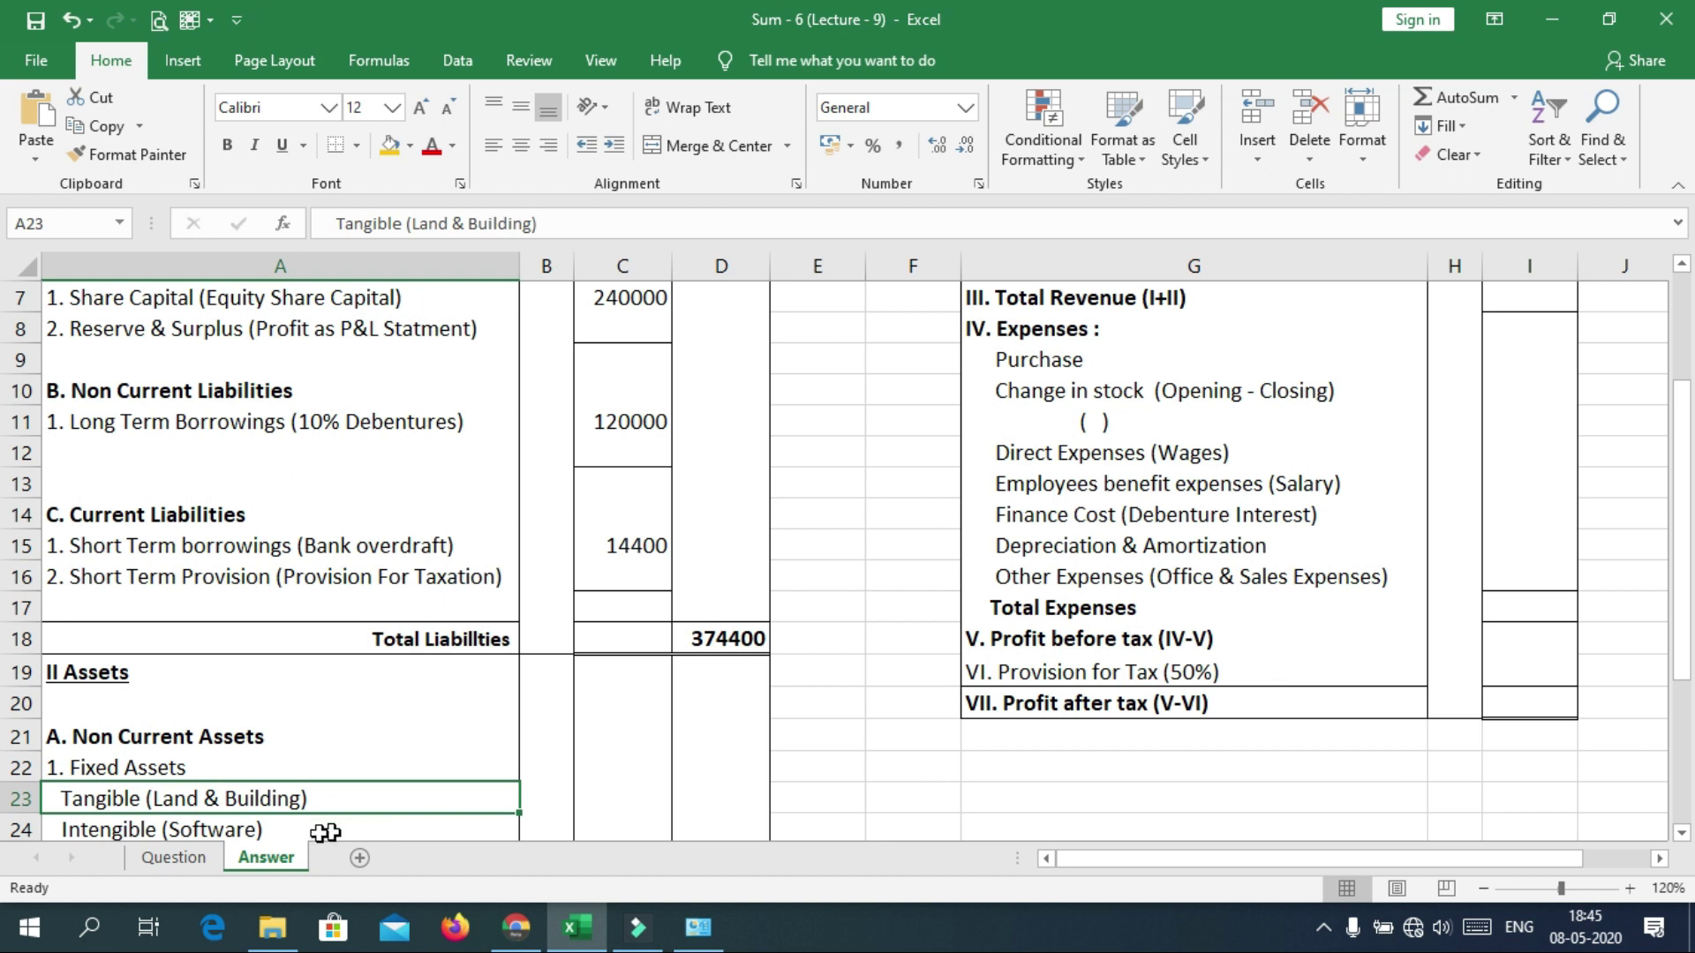
Fill the Land-Building debit amount with orange on the Question sheet and enter 228000 for Tangible fixed assets in the Answer sheet's balance sheet.
{"action": "left_click", "coordinate": [177, 859]}
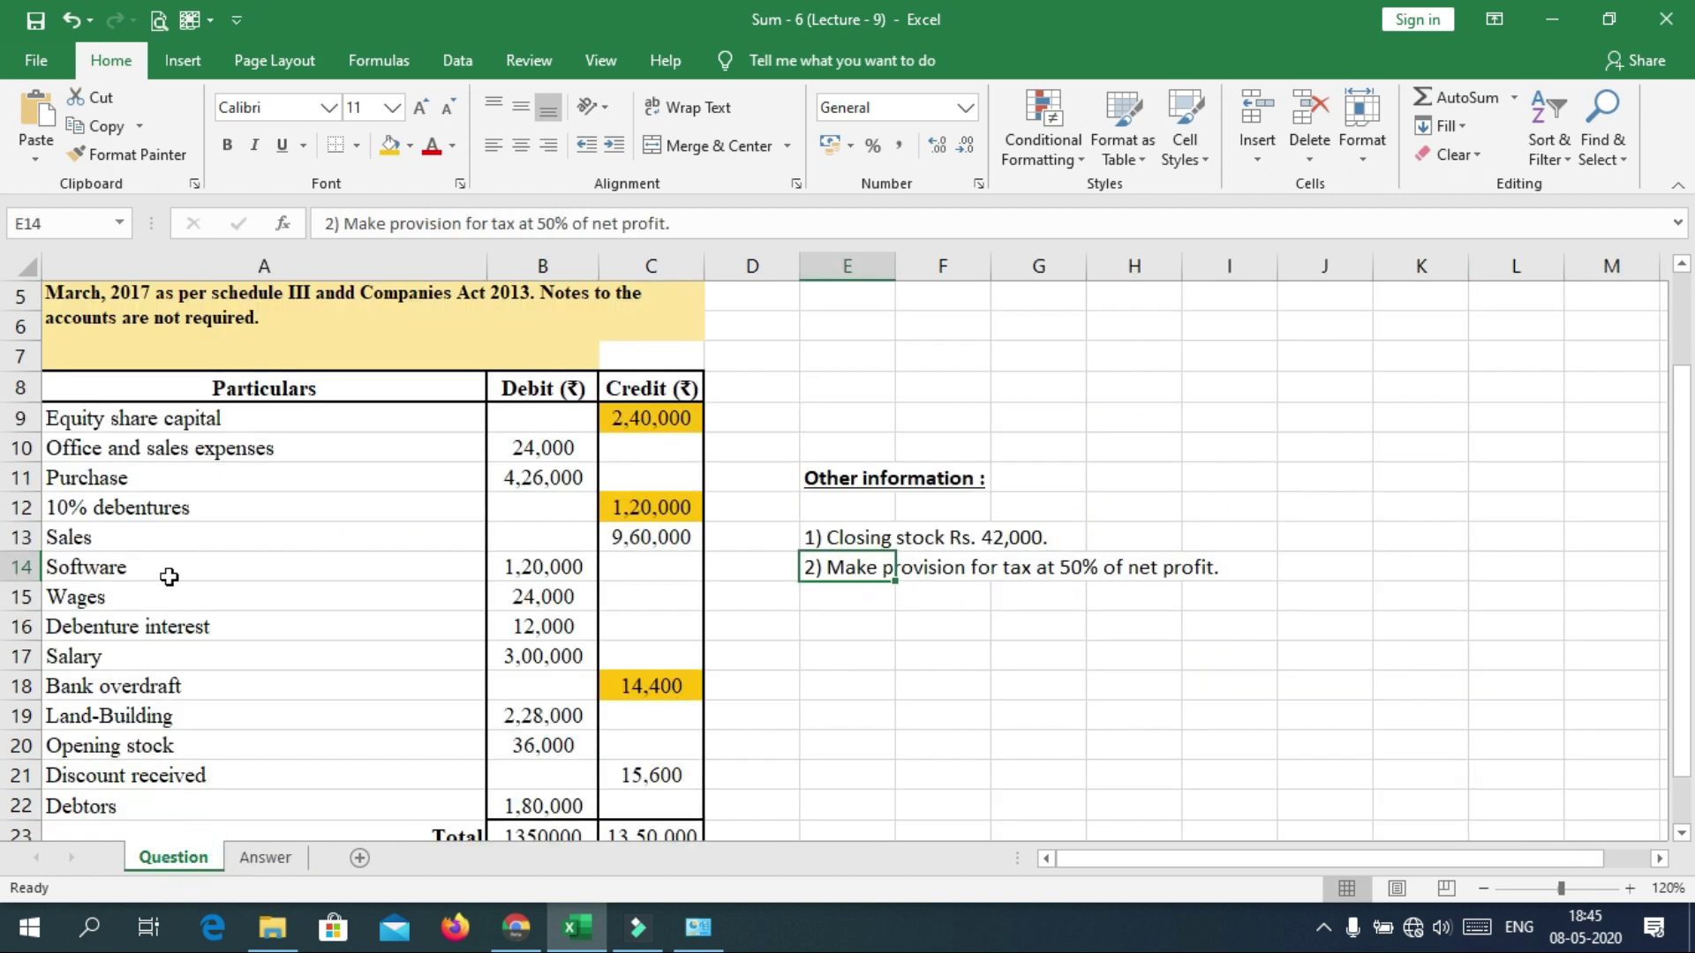
{"action": "left_click", "coordinate": [119, 694]}
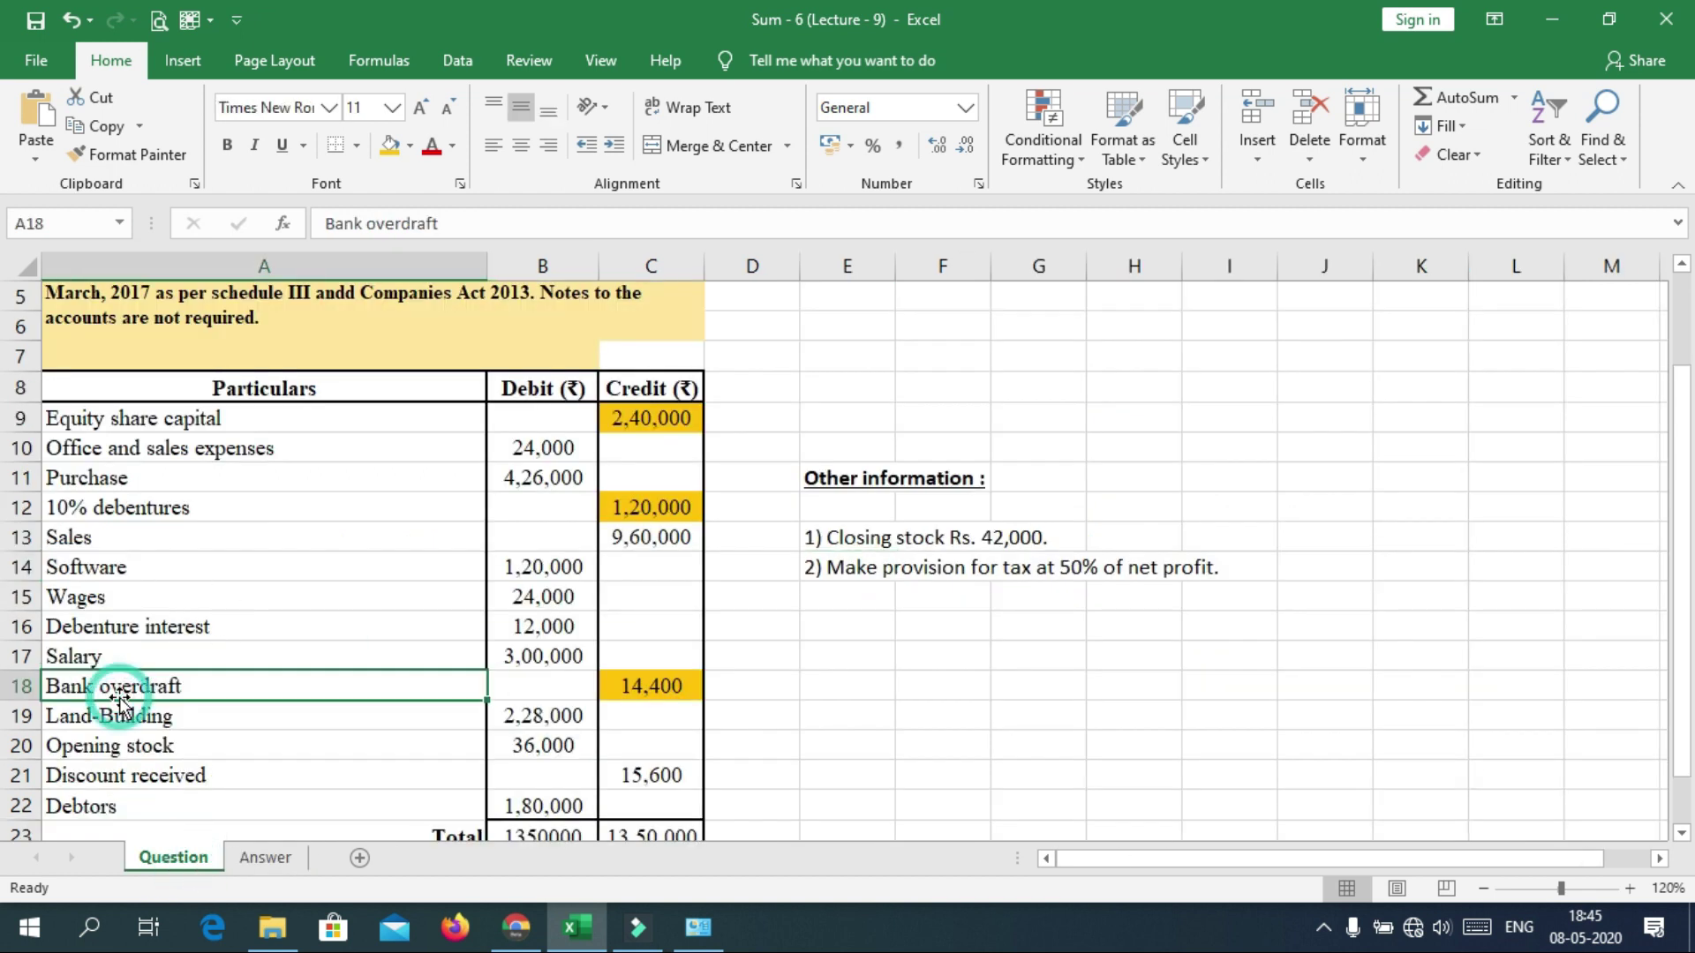
{"action": "left_click", "coordinate": [107, 715]}
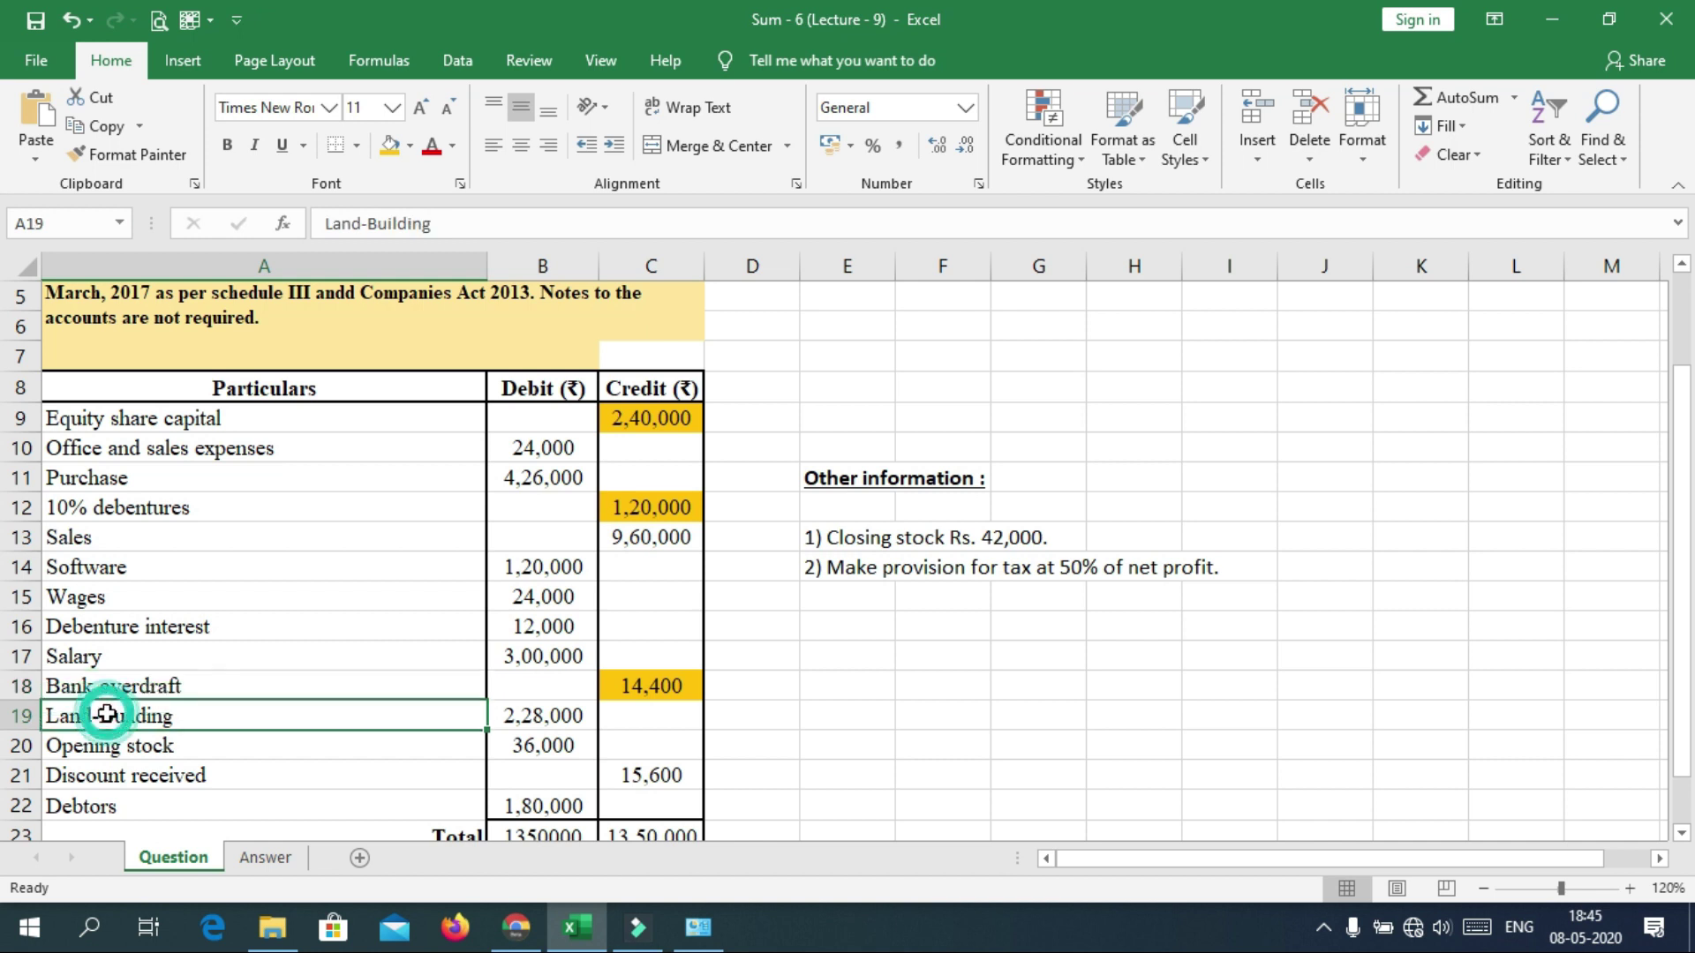
{"action": "left_click", "coordinate": [552, 715]}
{"action": "left_click", "coordinate": [389, 147]}
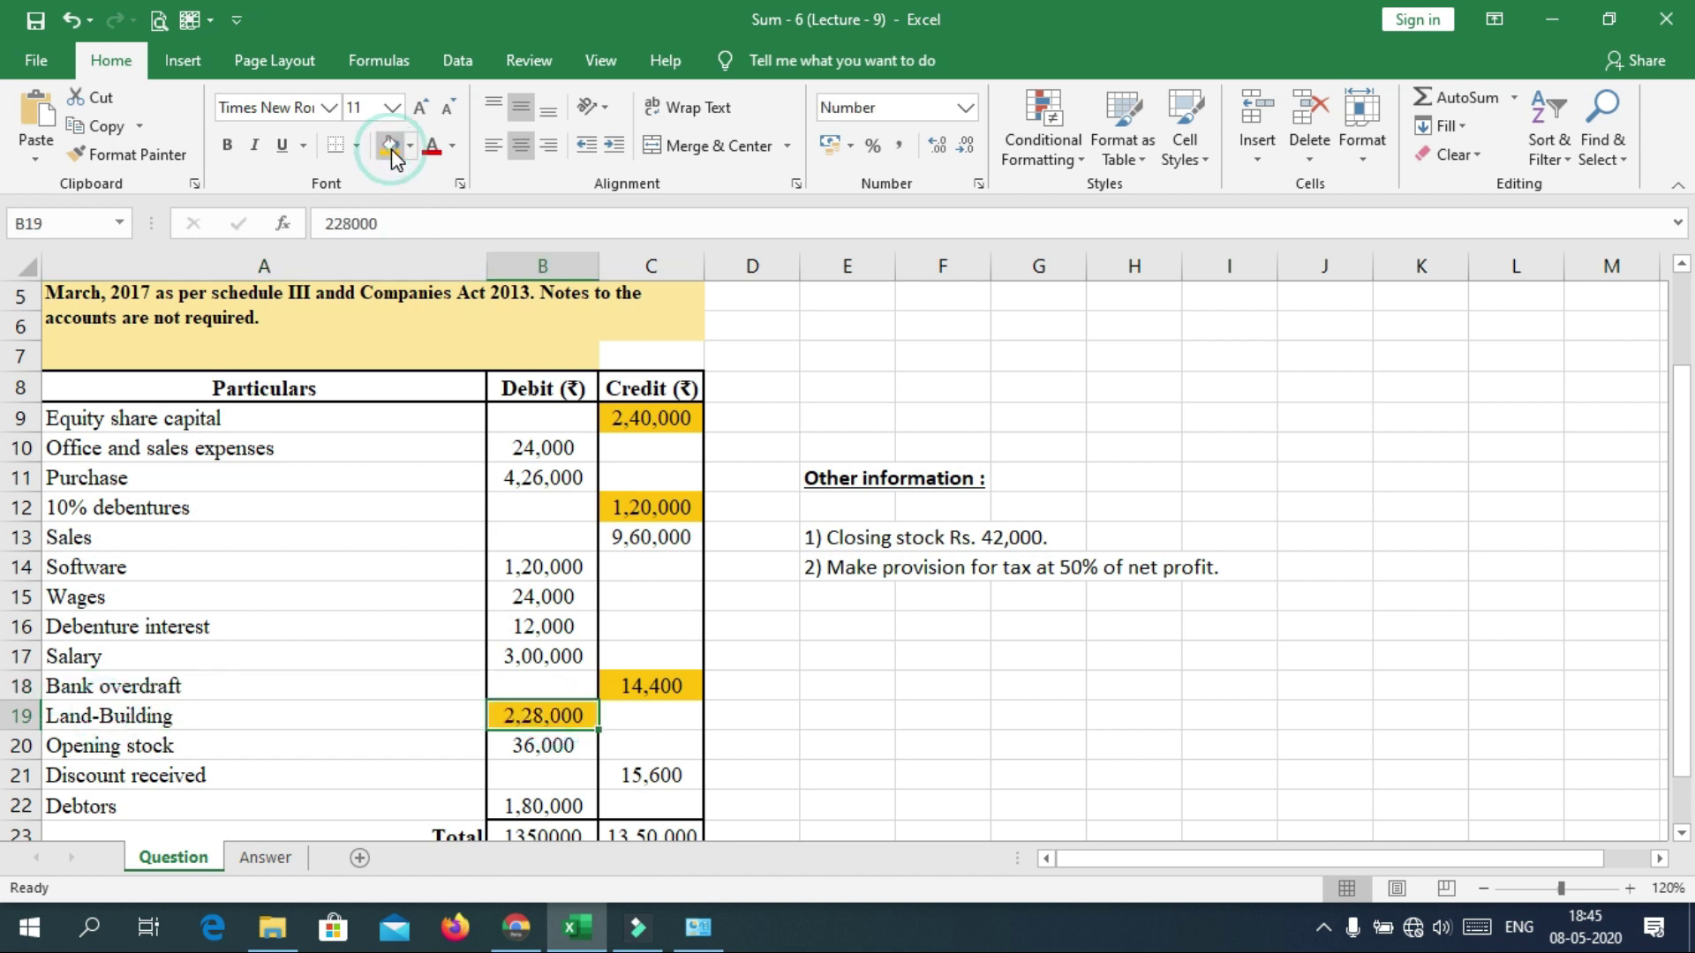
{"action": "left_click", "coordinate": [265, 857]}
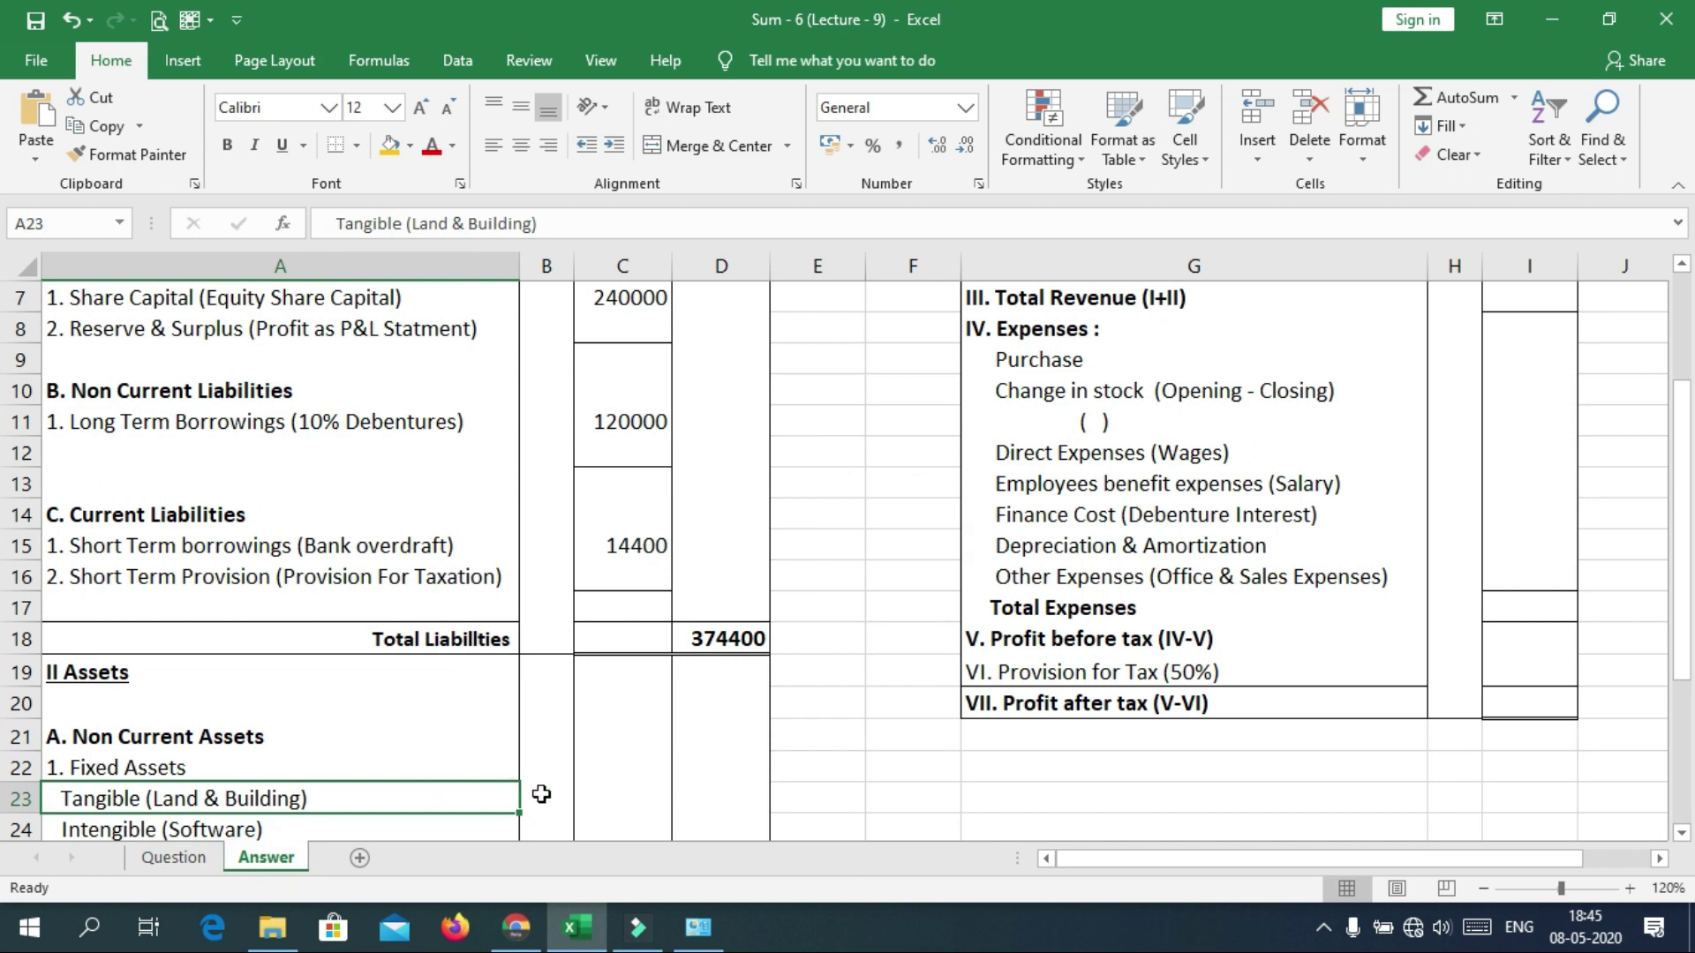
{"action": "left_click", "coordinate": [592, 805]}
{"action": "type", "text": "22"}
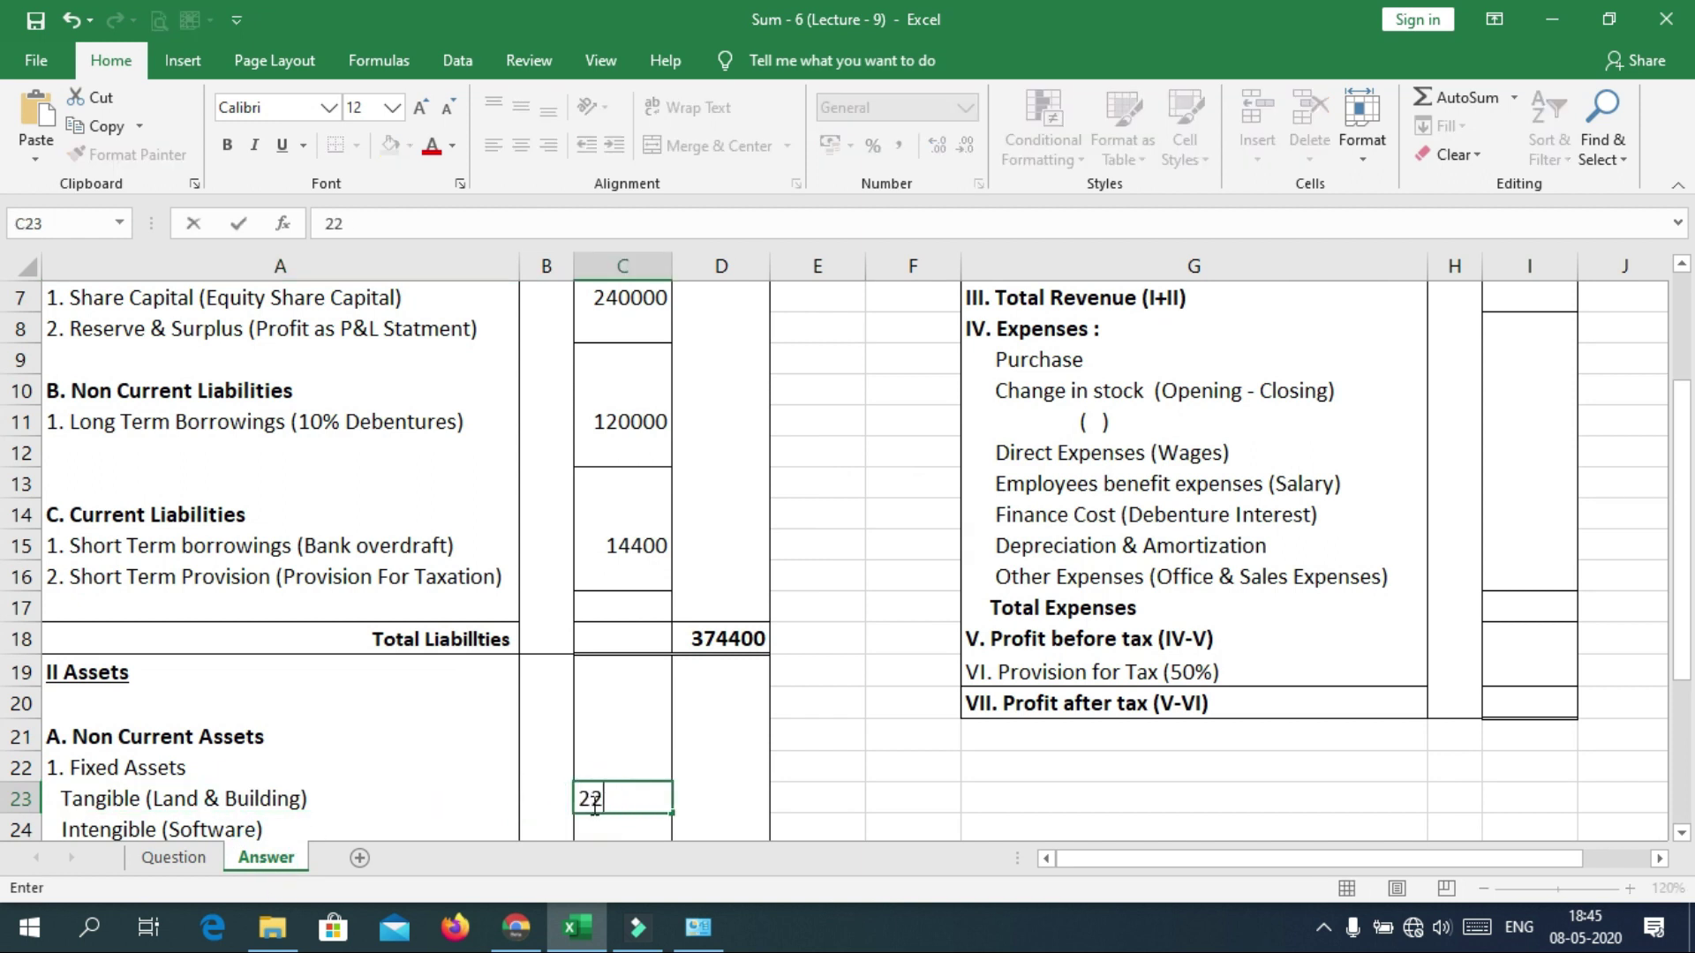
{"action": "type", "text": "8000"}
{"action": "key", "text": "Return"}
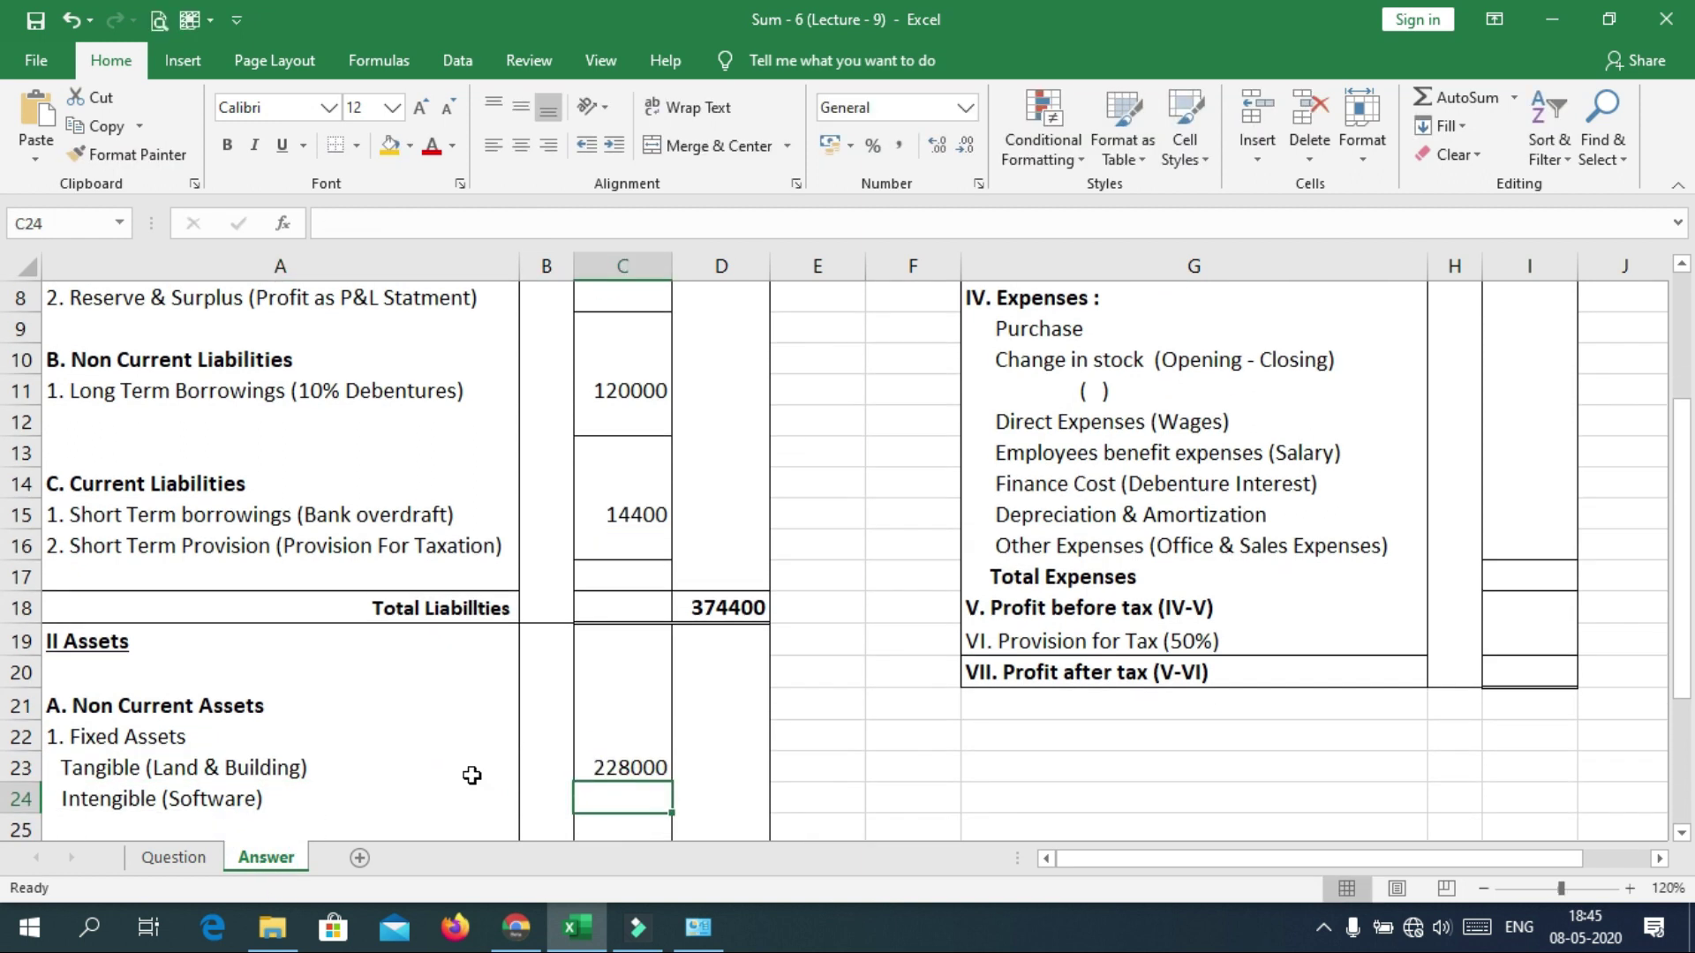
Fill the Software debit amount with orange on the Question sheet and enter 120000 for the Software fixed asset in the Answer sheet's balance sheet.
{"action": "left_click", "coordinate": [172, 860]}
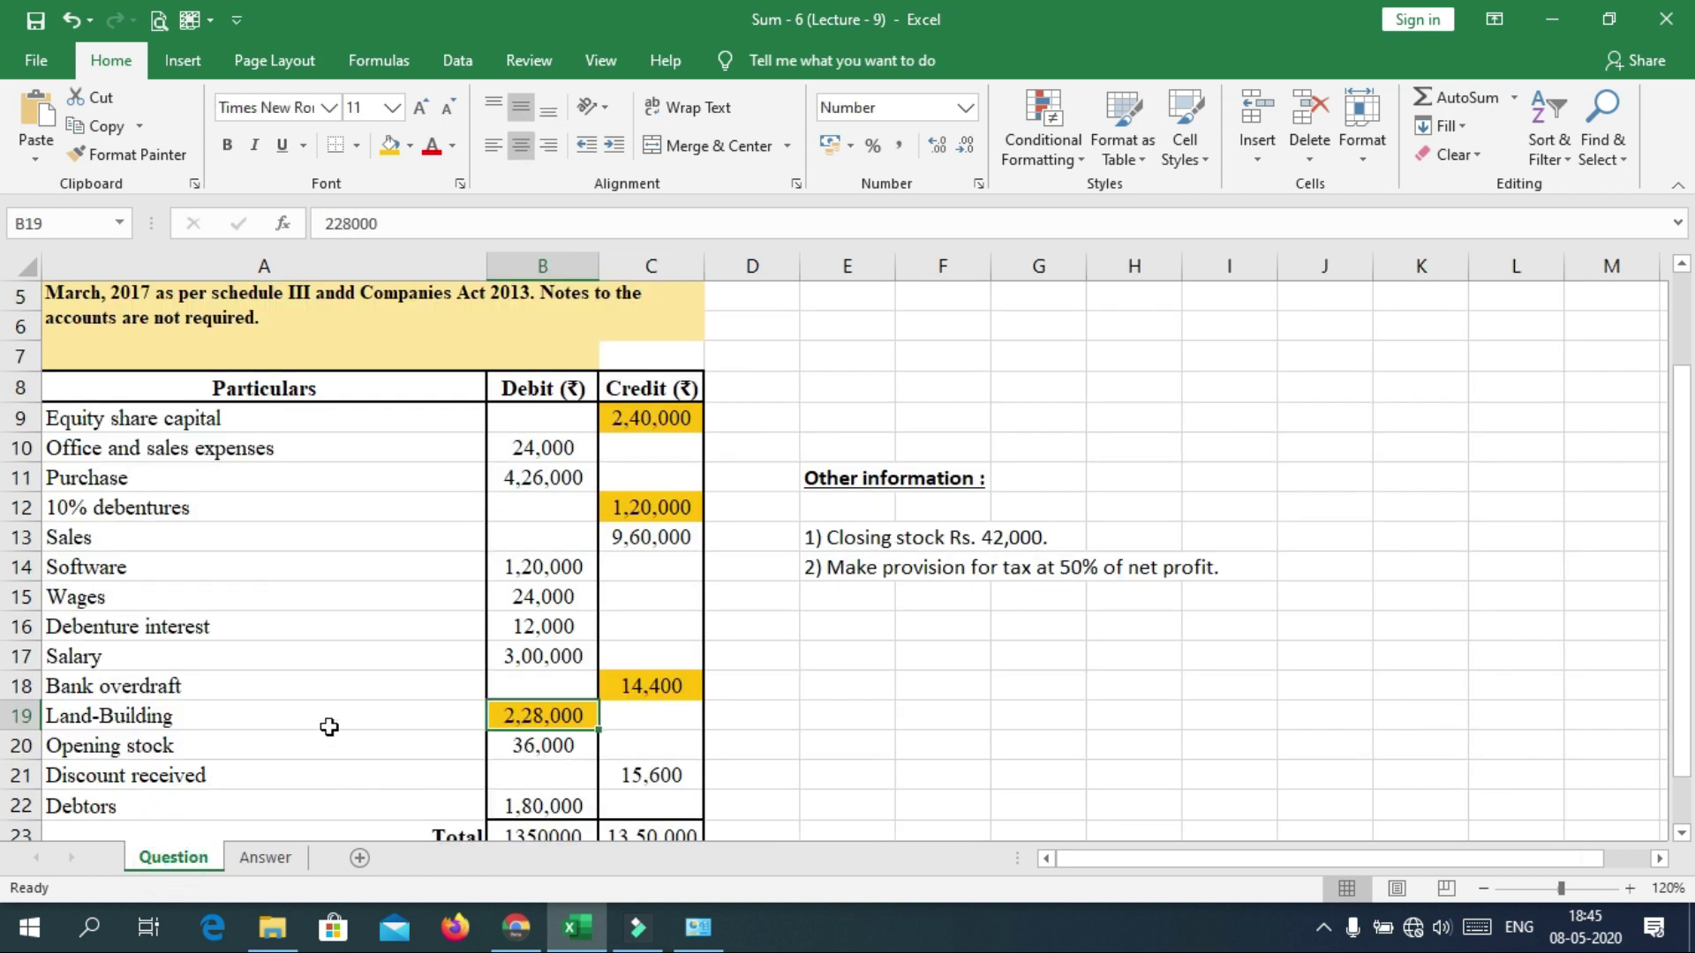
{"action": "left_click", "coordinate": [513, 572]}
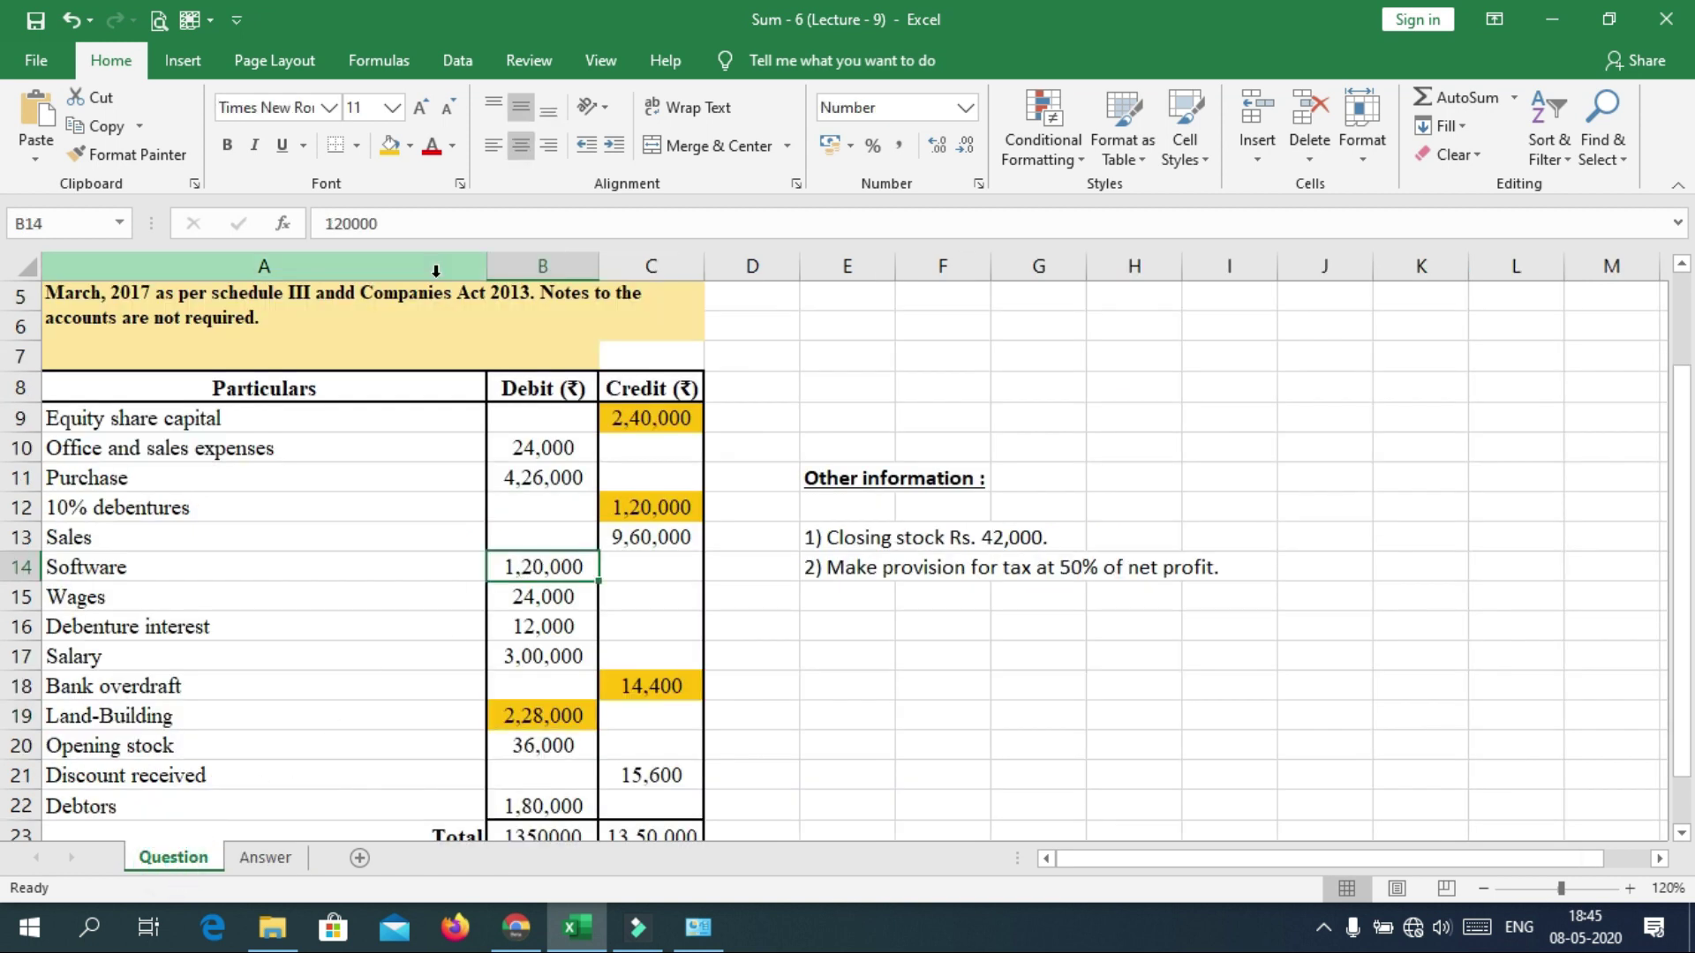
{"action": "left_click", "coordinate": [389, 145]}
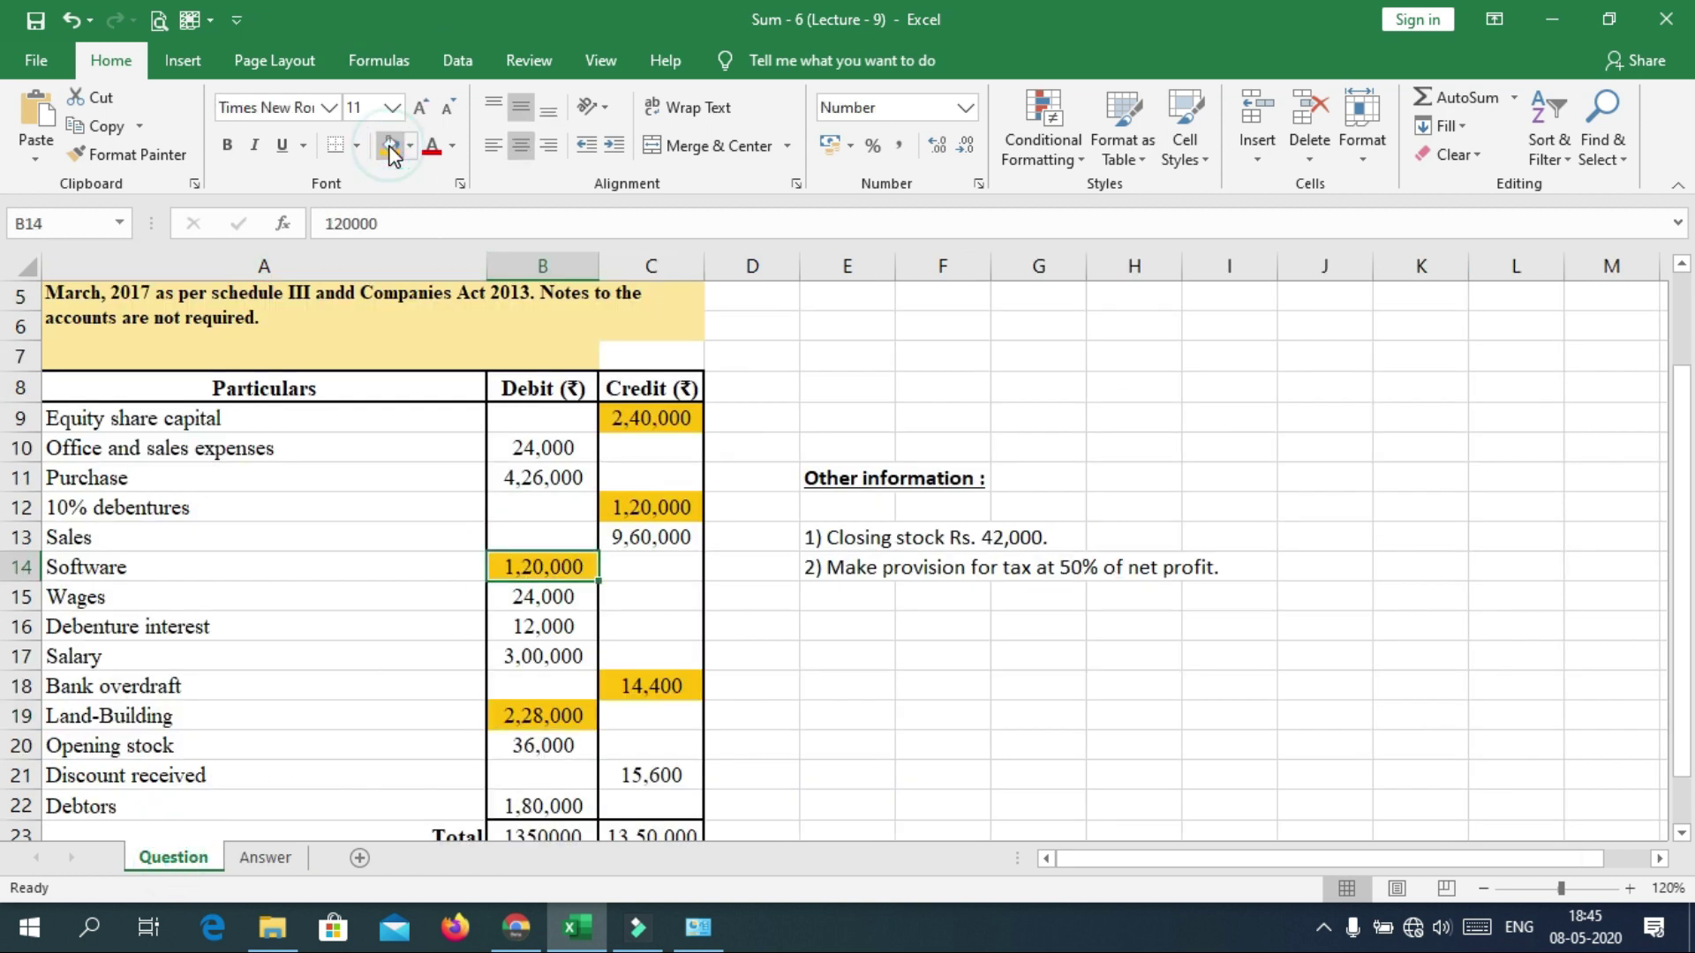
{"action": "left_click", "coordinate": [247, 856]}
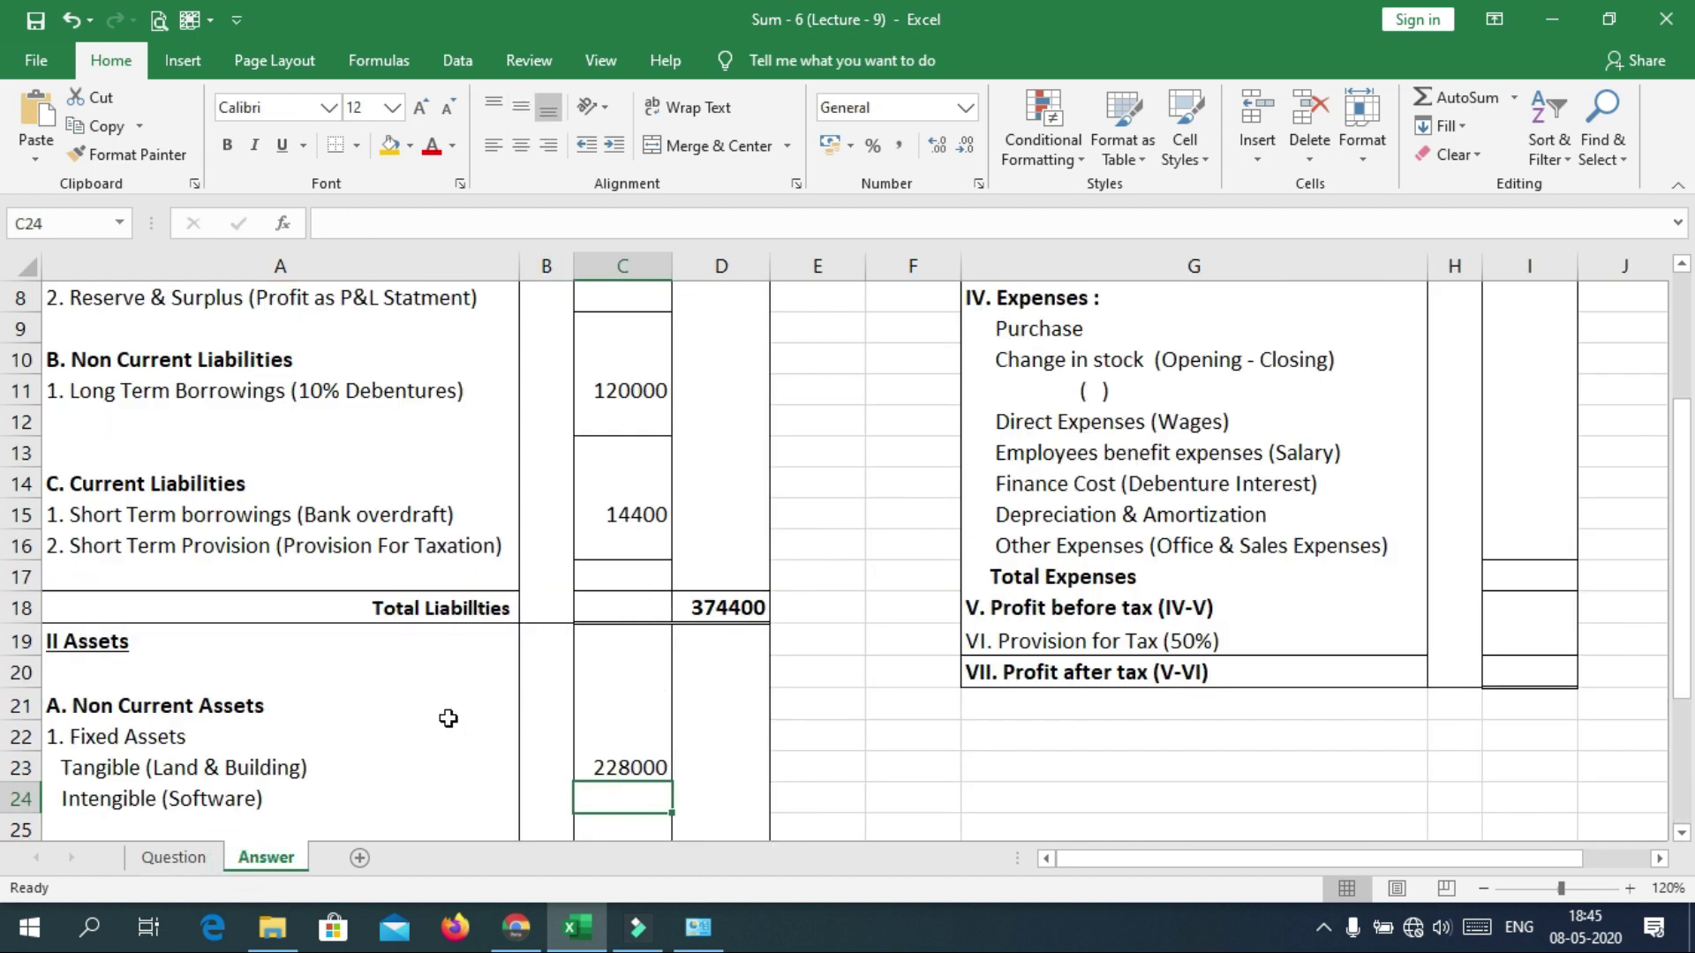
{"action": "type", "text": "120000"}
{"action": "key", "text": "Return"}
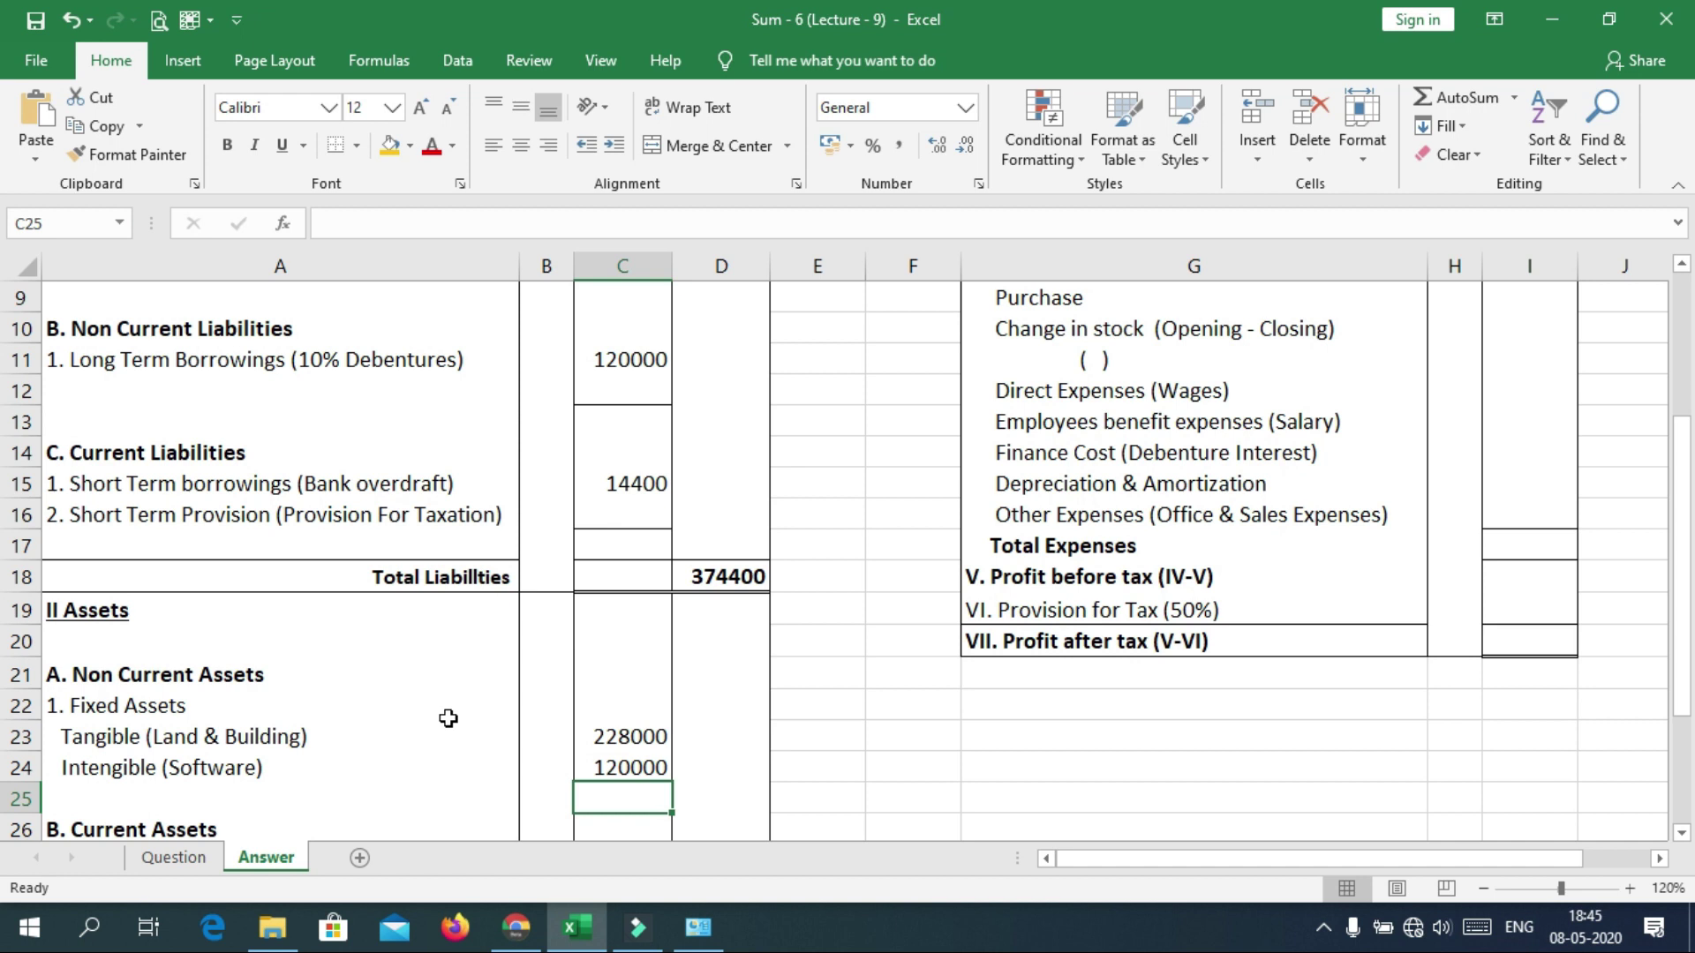
Check the closing stock note on the Question sheet and enter 42000 for Inventories (Closing Stock) under Current Assets on the Answer sheet.
{"action": "scroll", "coordinate": [449, 719], "scroll_direction": "down", "scroll_amount": 2}
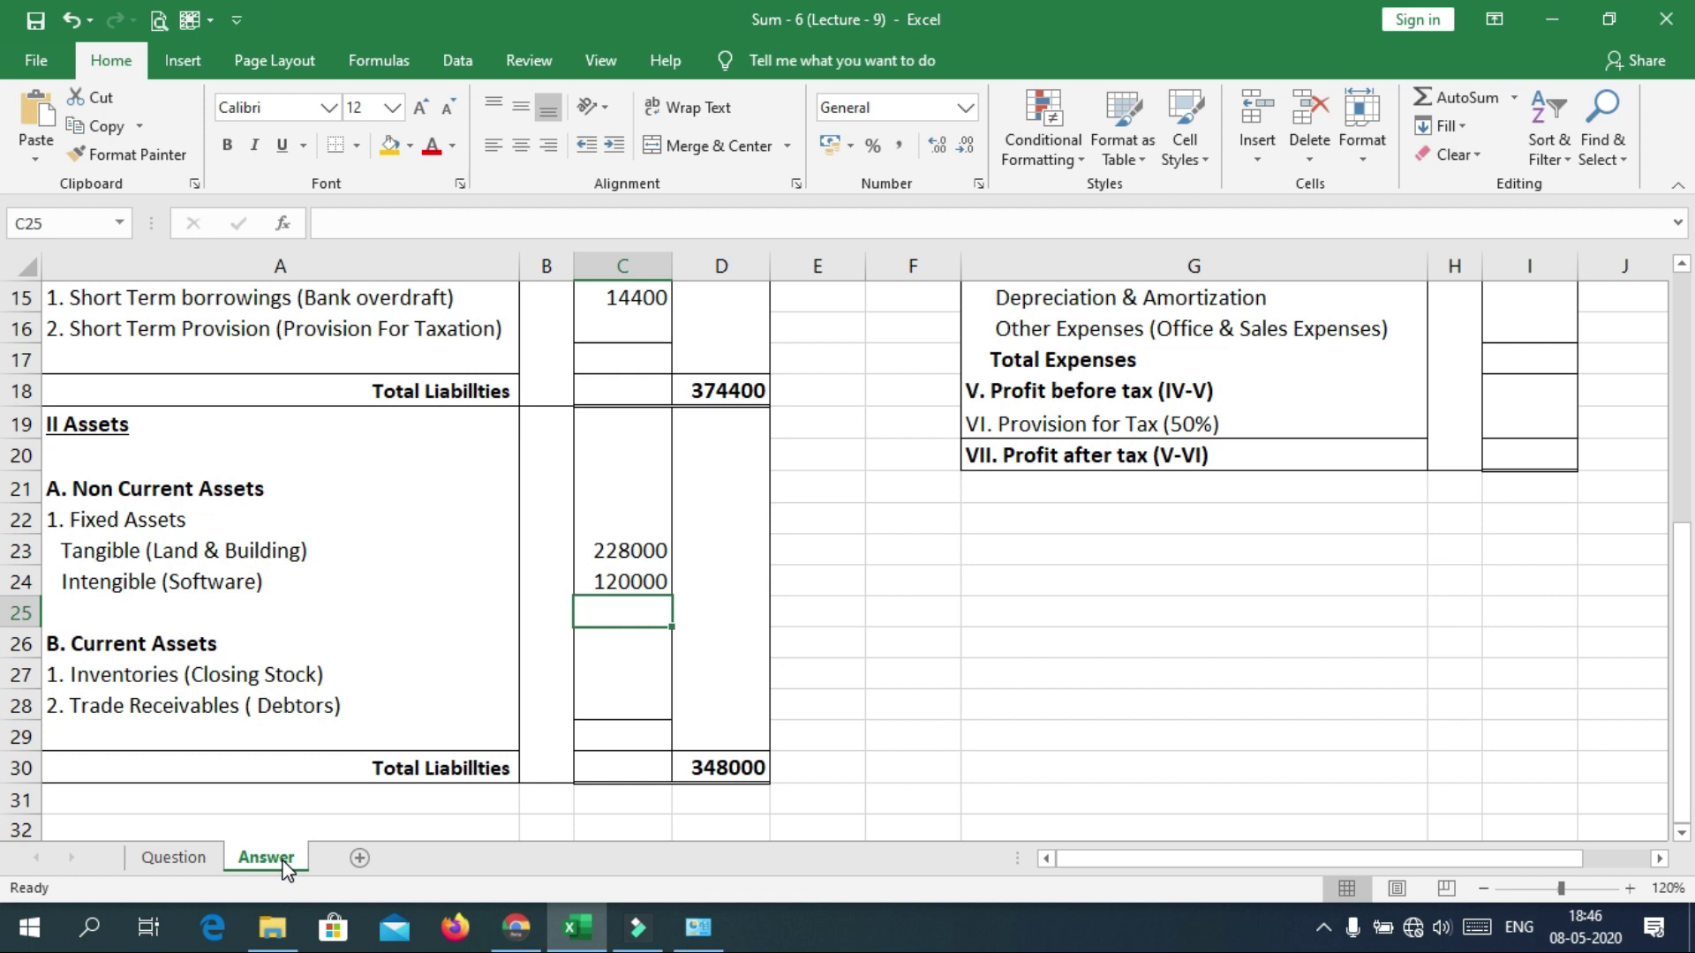
{"action": "left_click", "coordinate": [181, 856]}
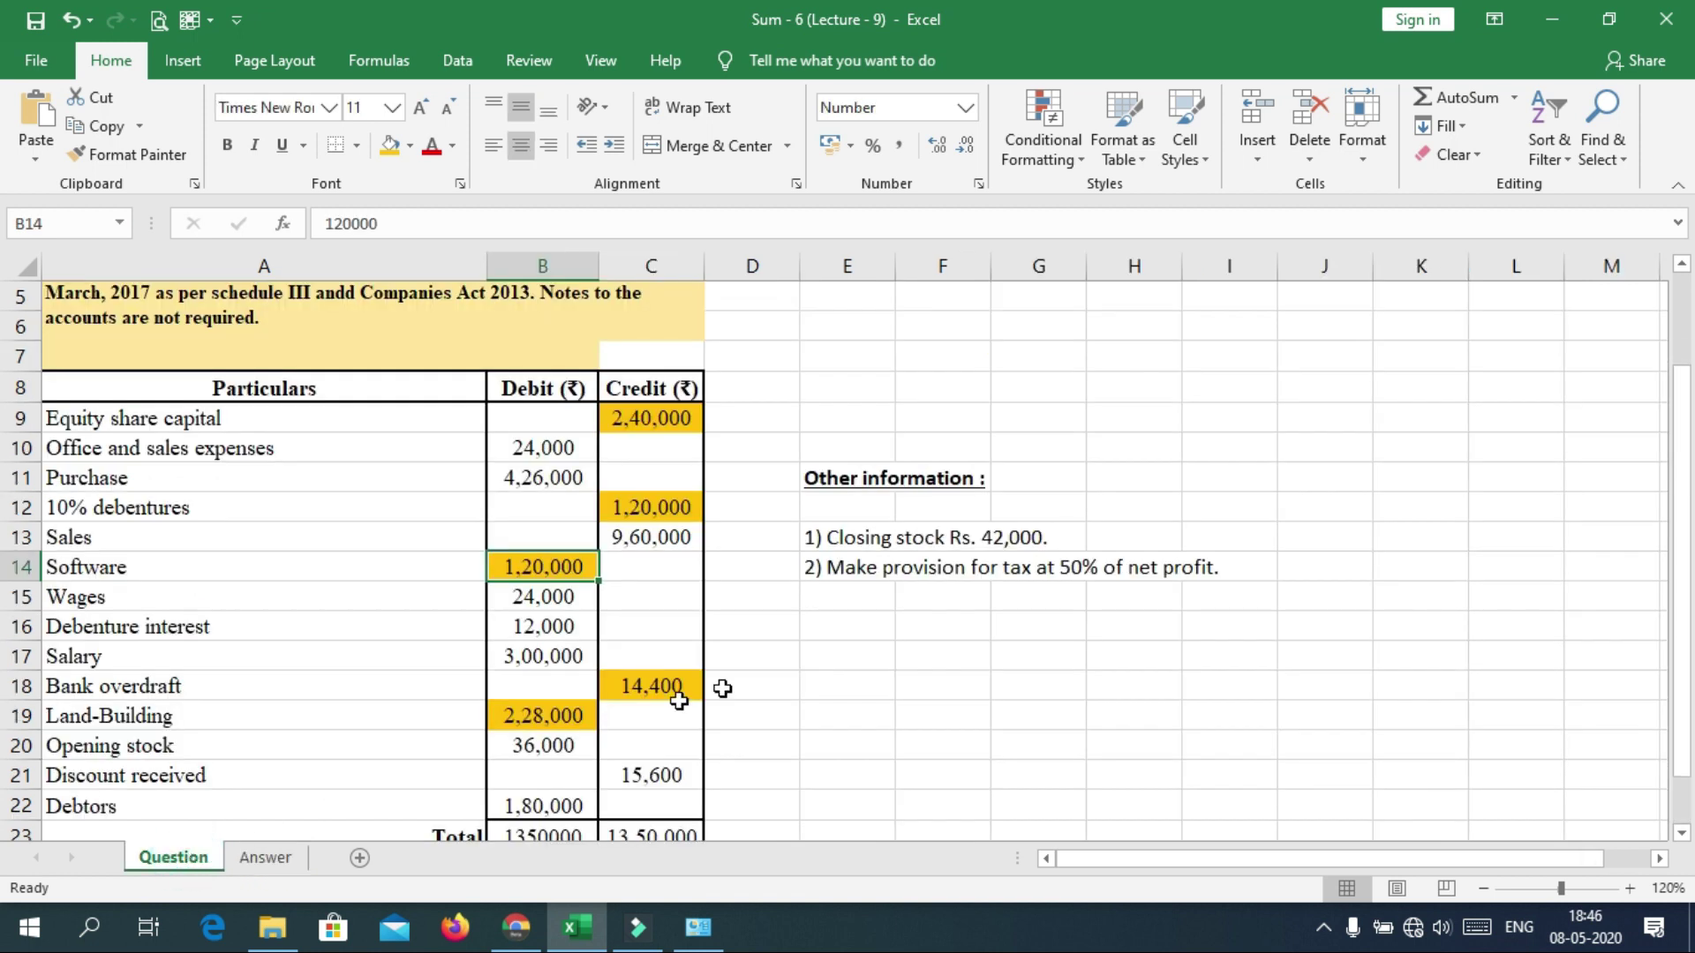
{"action": "left_click", "coordinate": [831, 546]}
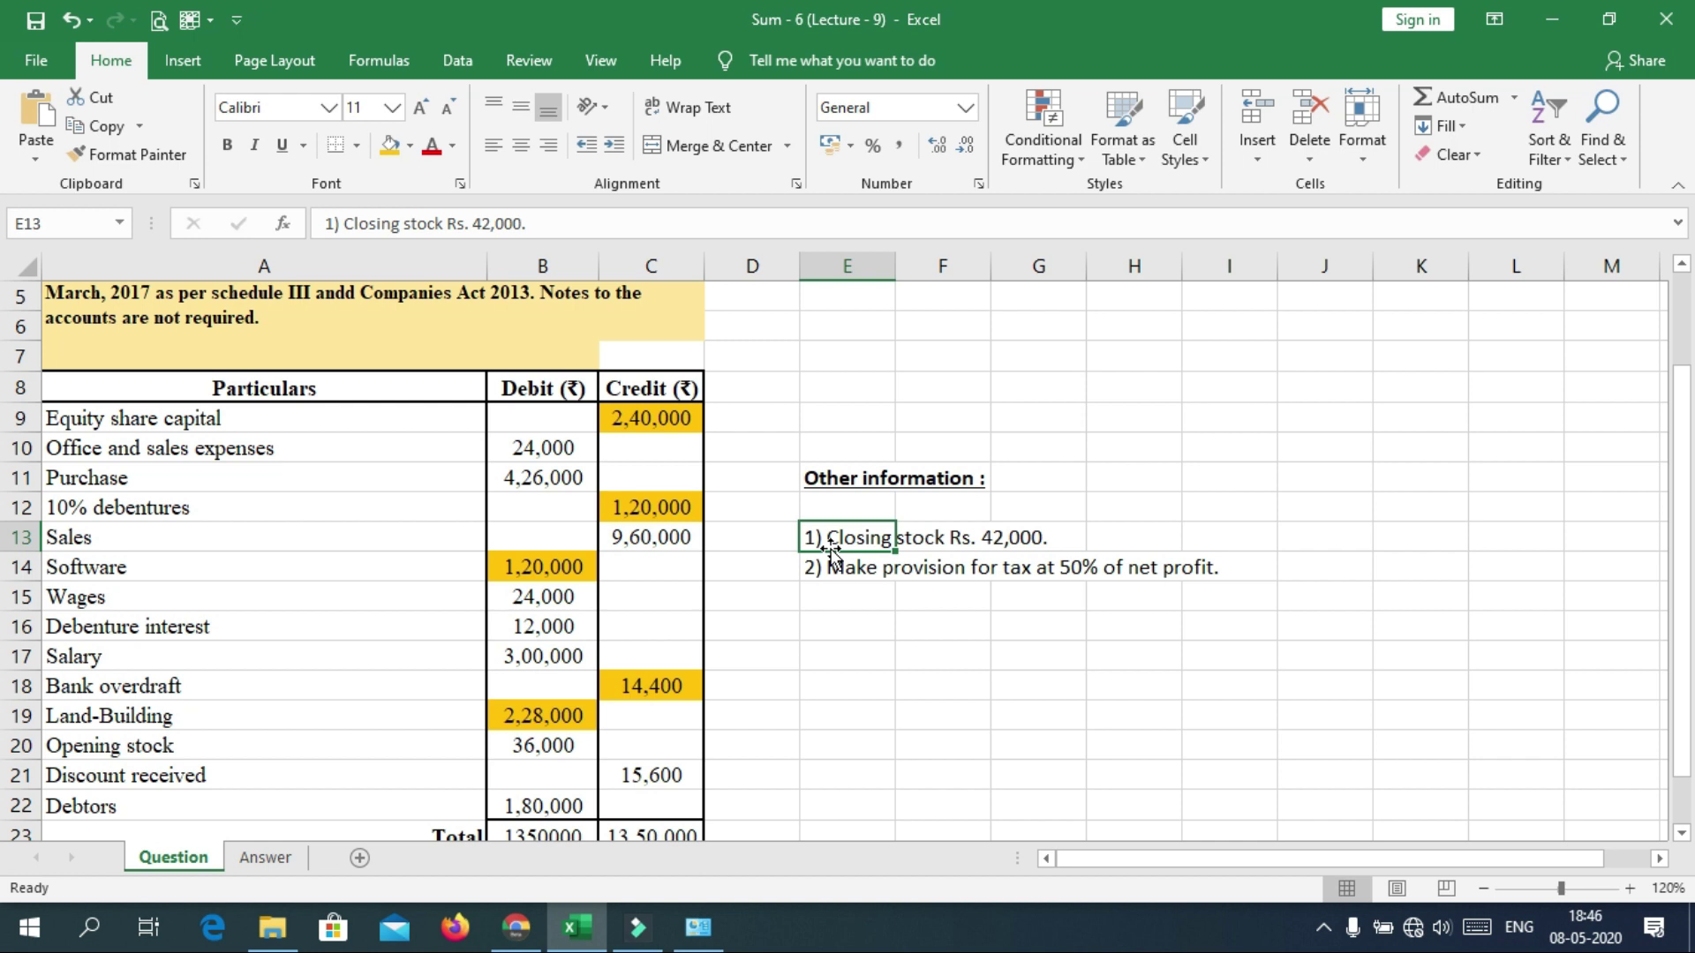
{"action": "left_click", "coordinate": [266, 857]}
{"action": "left_click", "coordinate": [620, 681]}
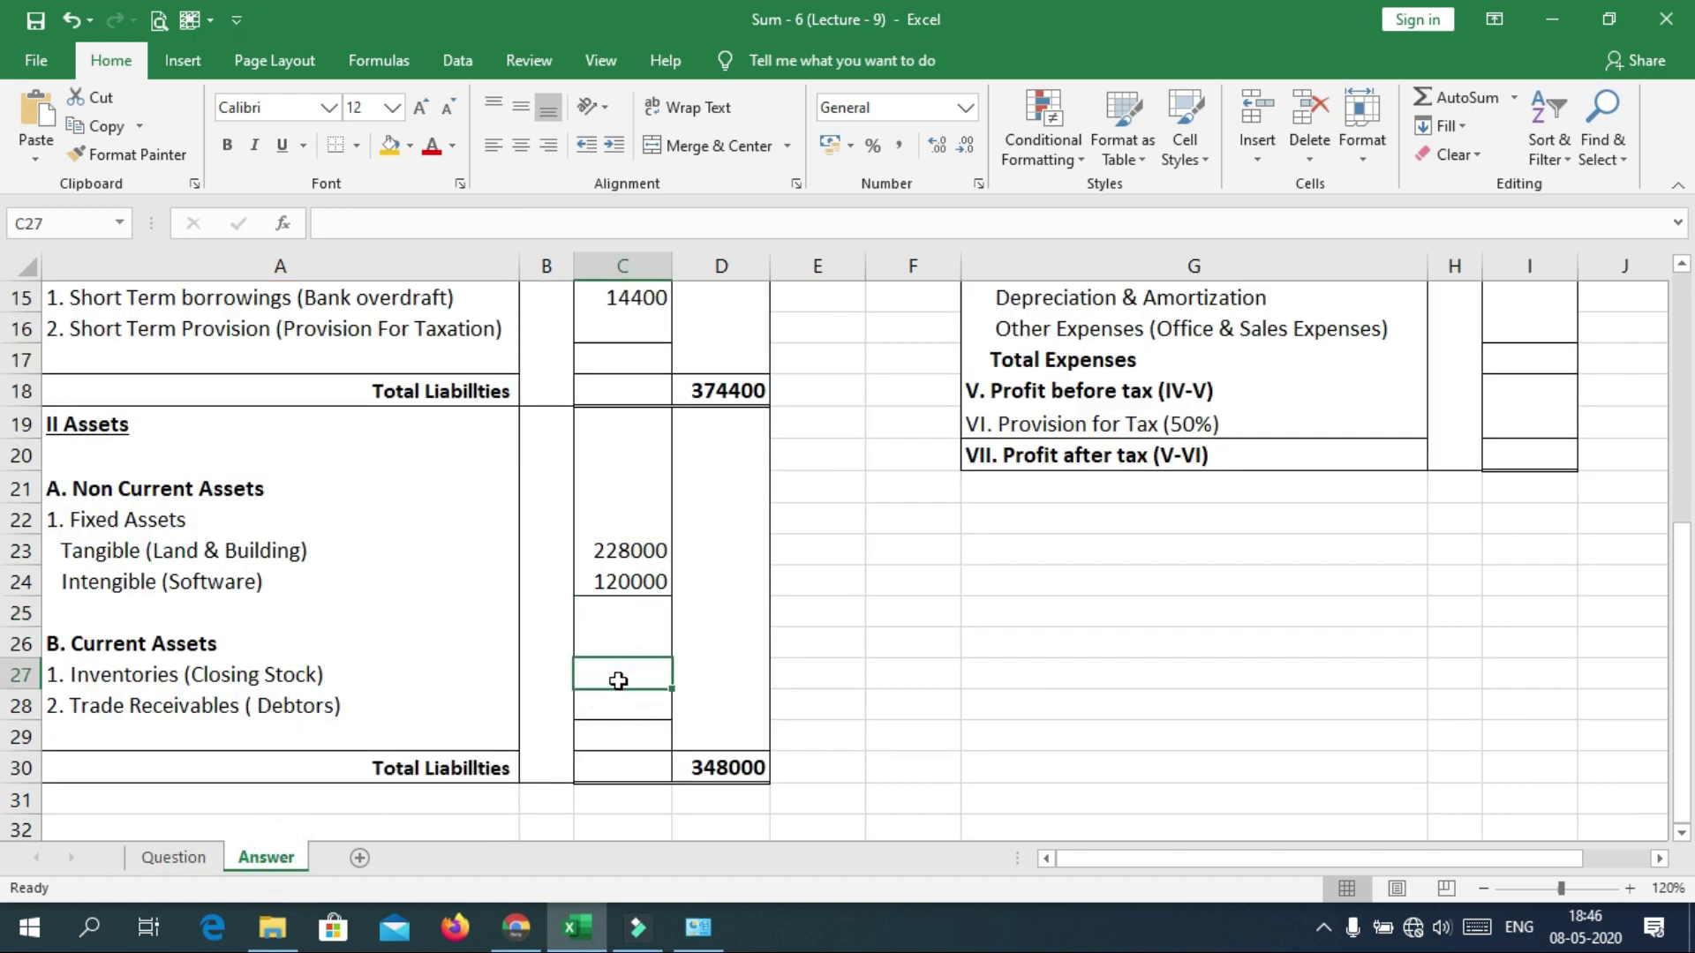
{"action": "type", "text": "42000"}
{"action": "key", "text": "Return"}
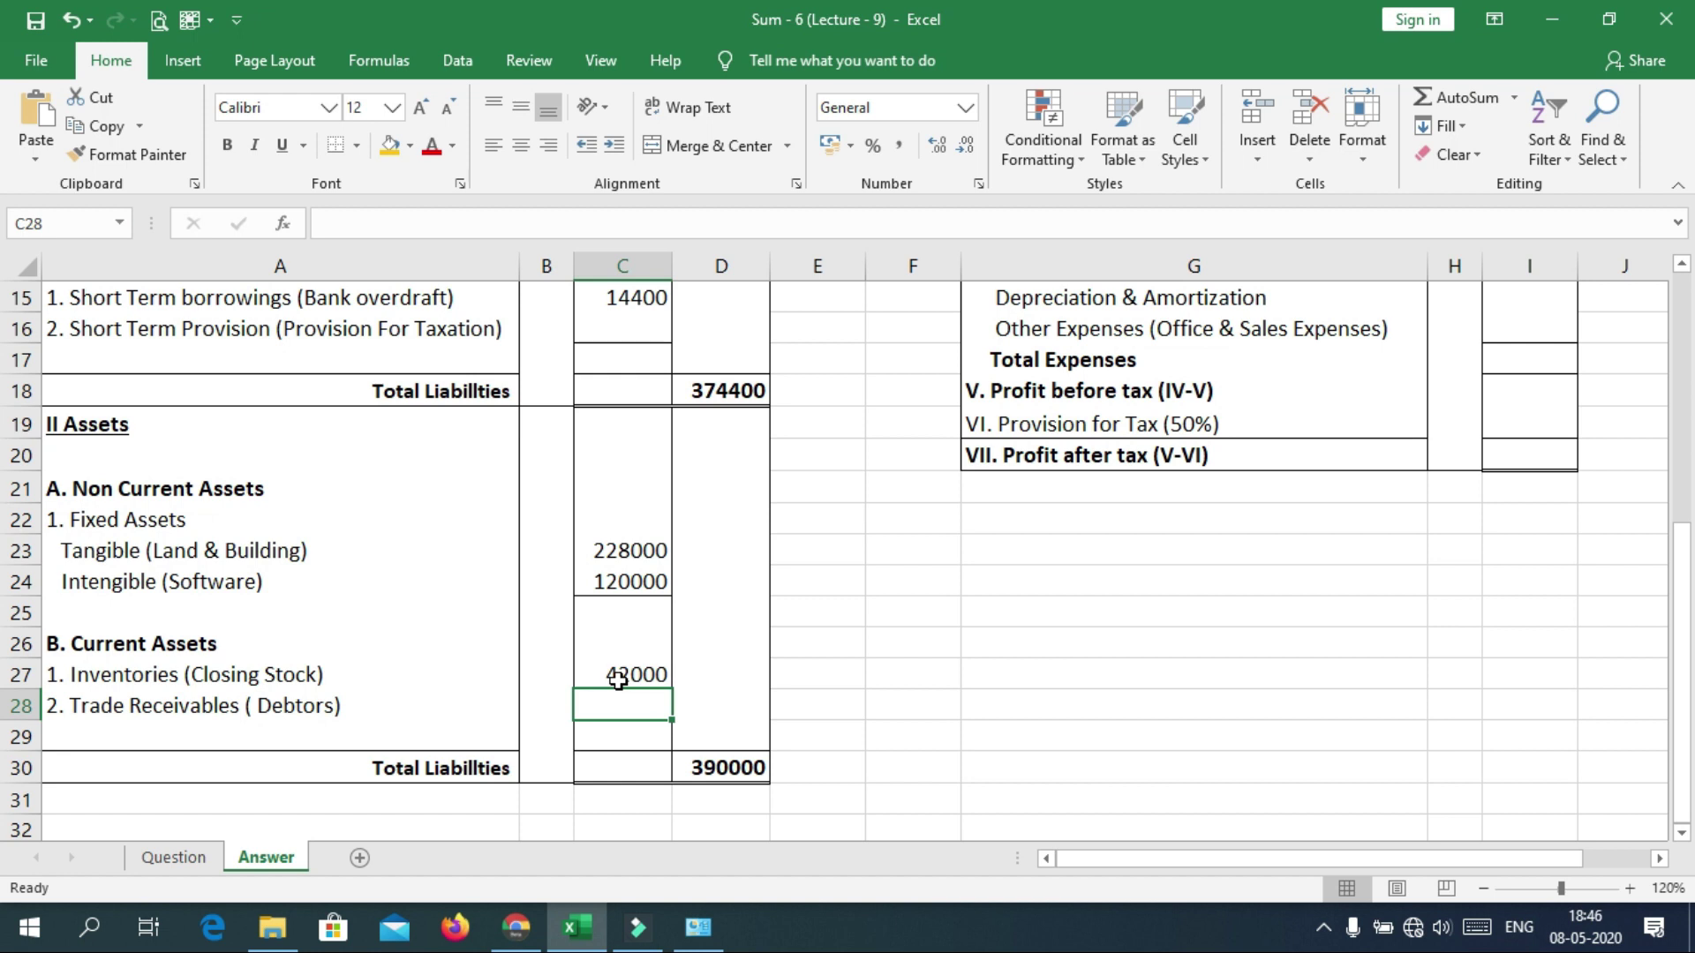
Insert -42000 inside the brackets below Change in stock in the profit and loss statement.
{"action": "left_click_drag", "start_coordinate": [1684, 565], "coordinate": [1688, 362]}
{"action": "double_click", "coordinate": [1091, 519]}
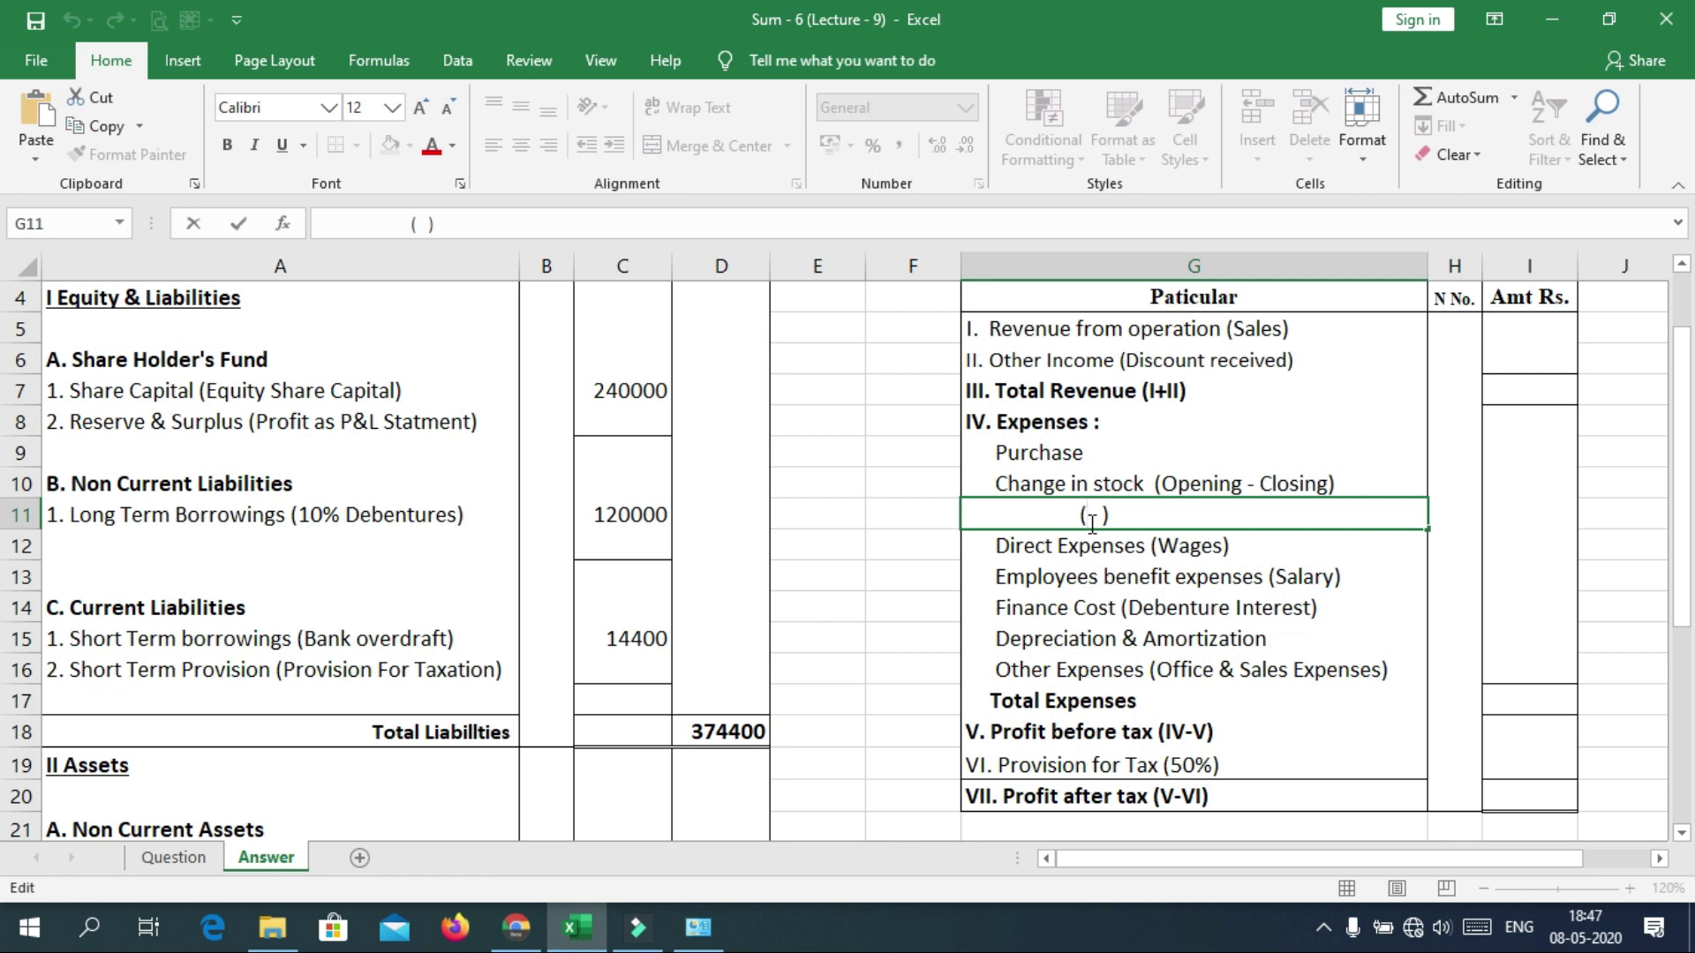
{"action": "type", "text": "-42000"}
Fill the Debtors debit amount with orange on the Question sheet and enter 180000 for Trade Receivables (Debtors) in the Answer sheet's balance sheet.
{"action": "left_click_drag", "start_coordinate": [1688, 425], "coordinate": [1690, 649]}
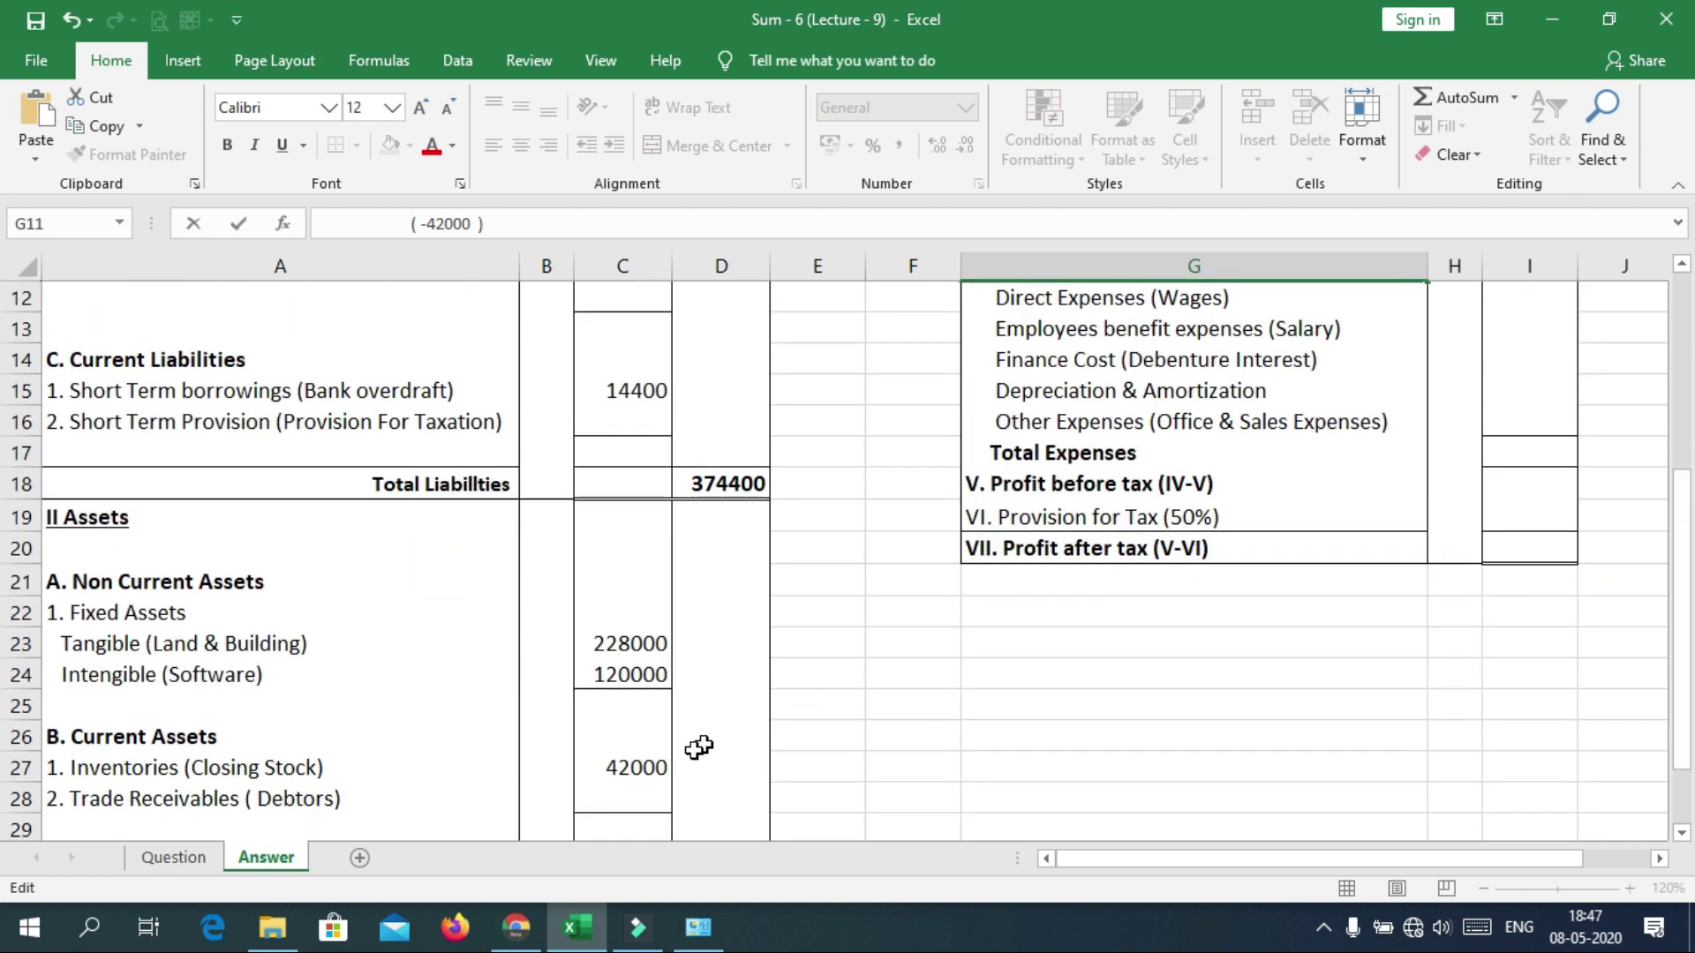
{"action": "left_click", "coordinate": [604, 801]}
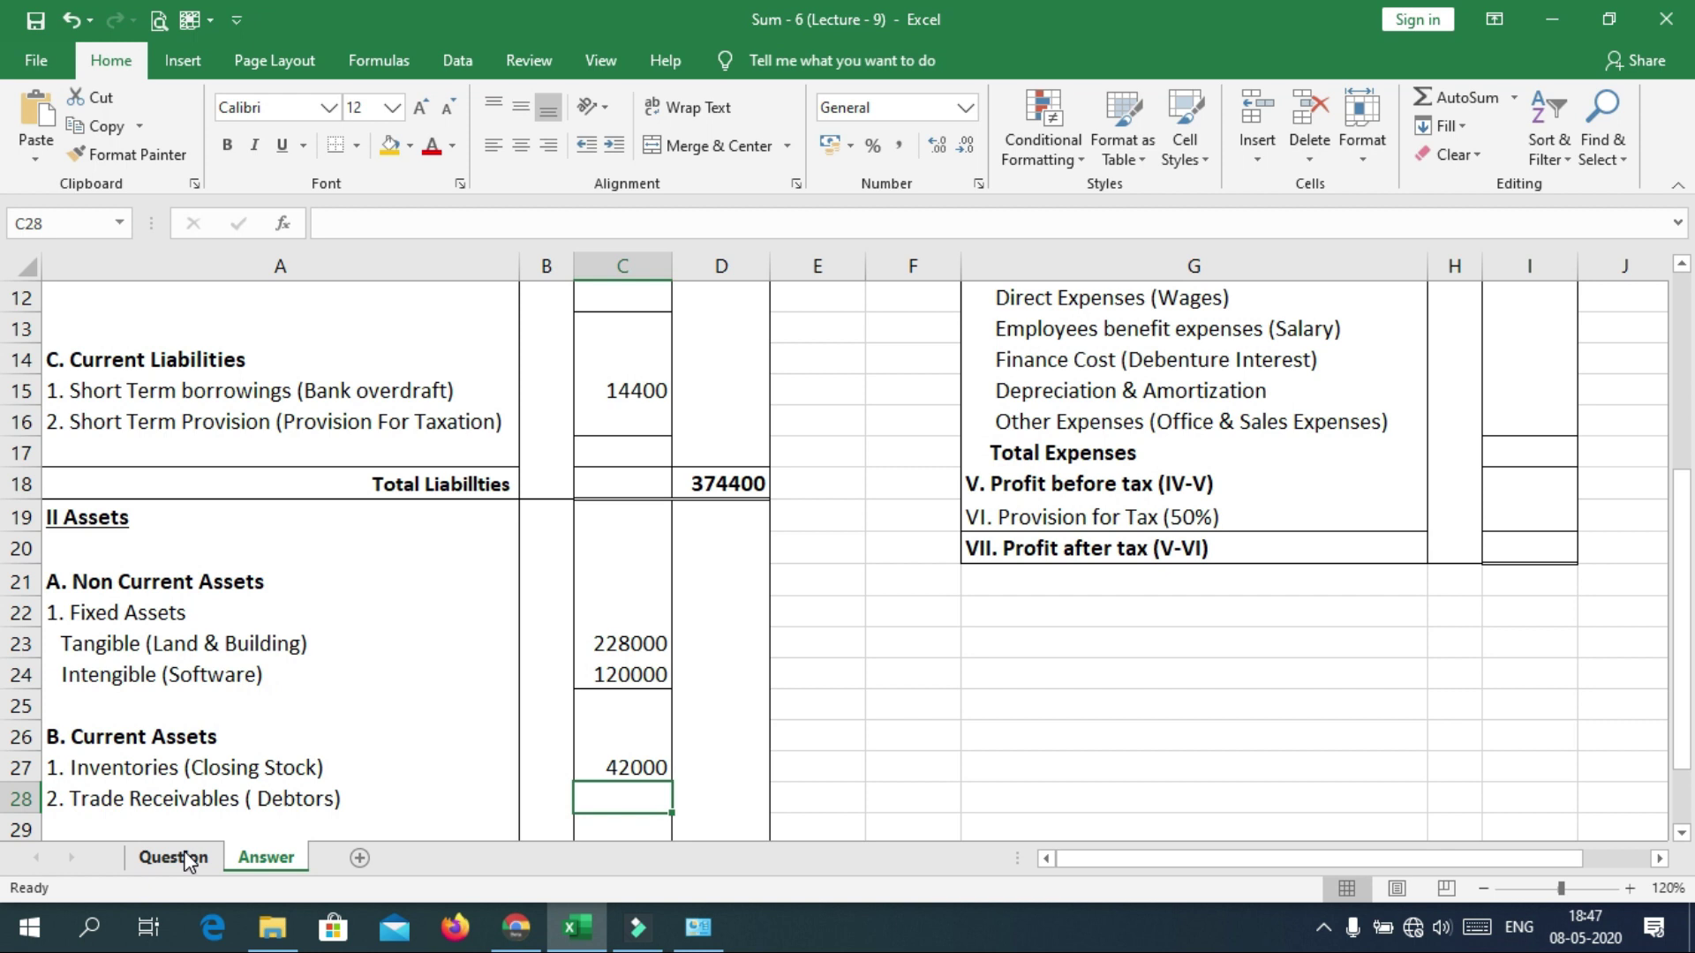
{"action": "left_click", "coordinate": [172, 857]}
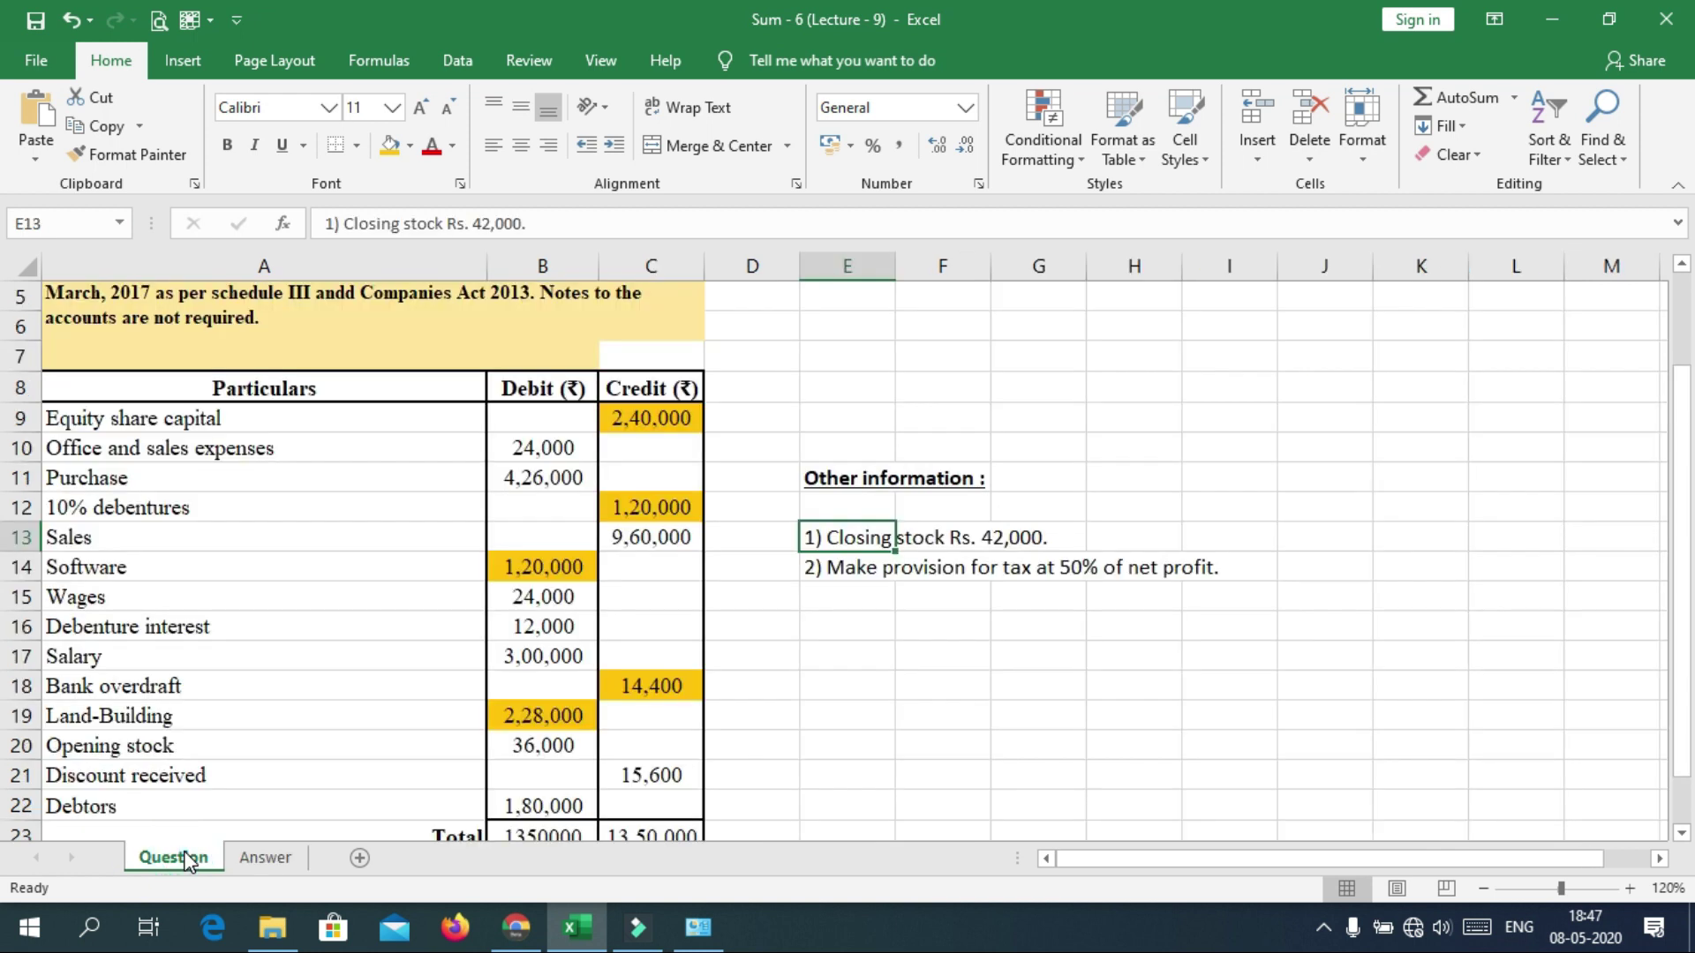
{"action": "left_click", "coordinate": [564, 799]}
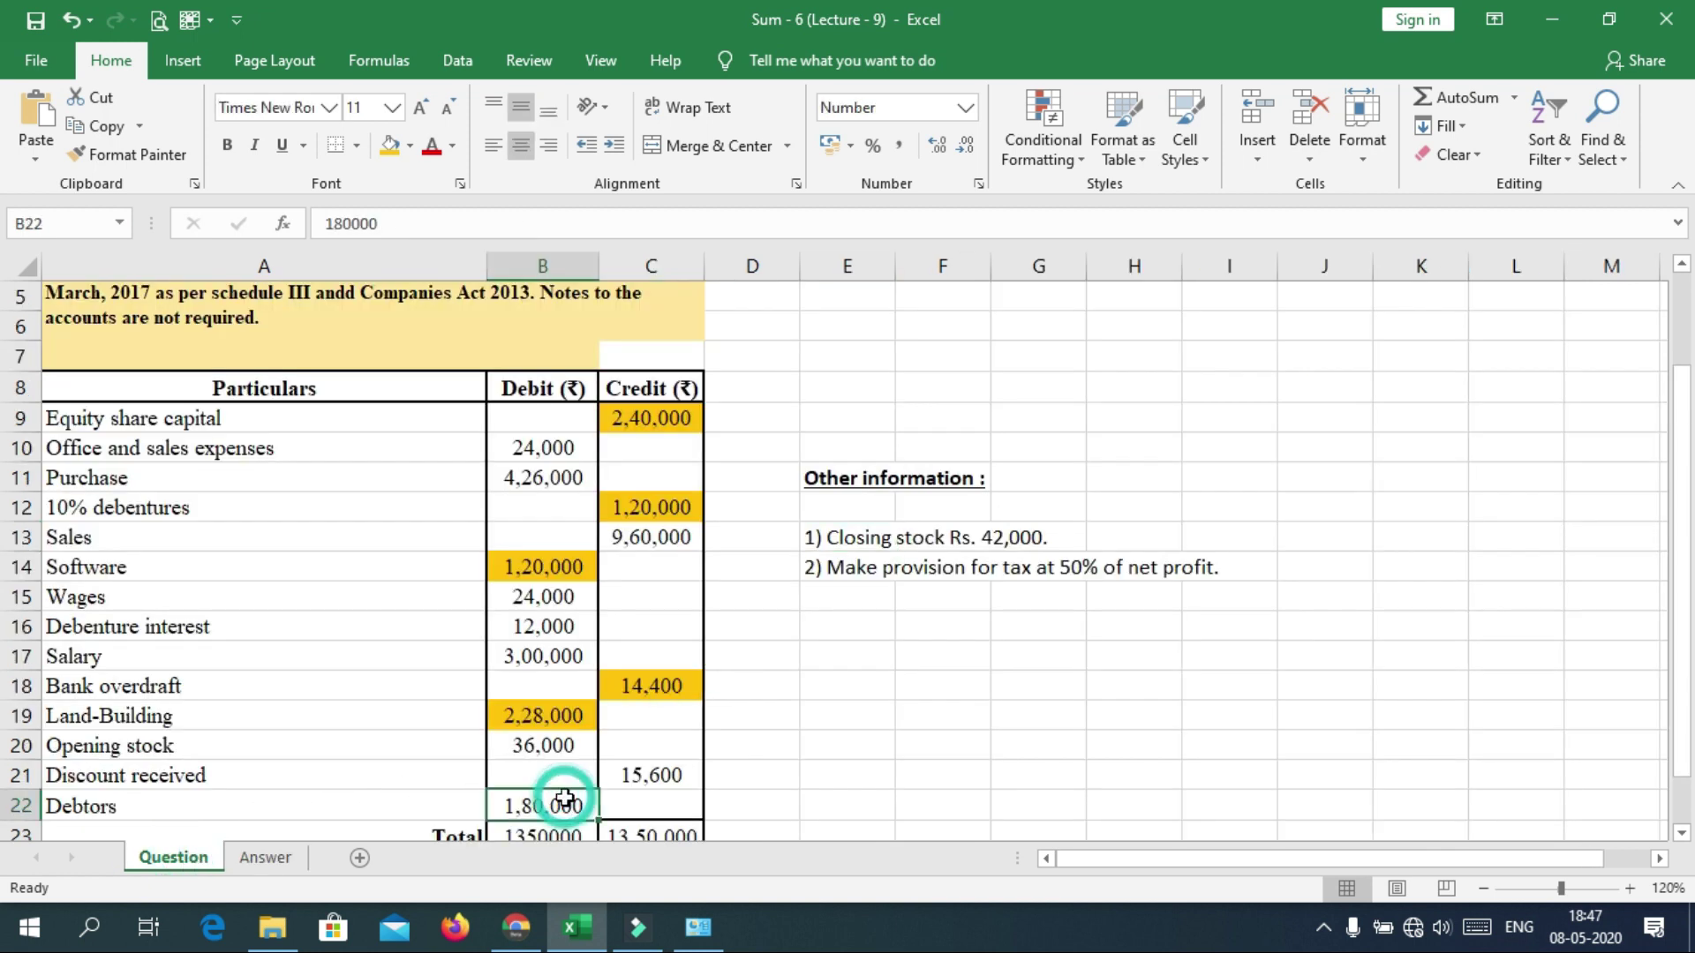
{"action": "left_click", "coordinate": [389, 150]}
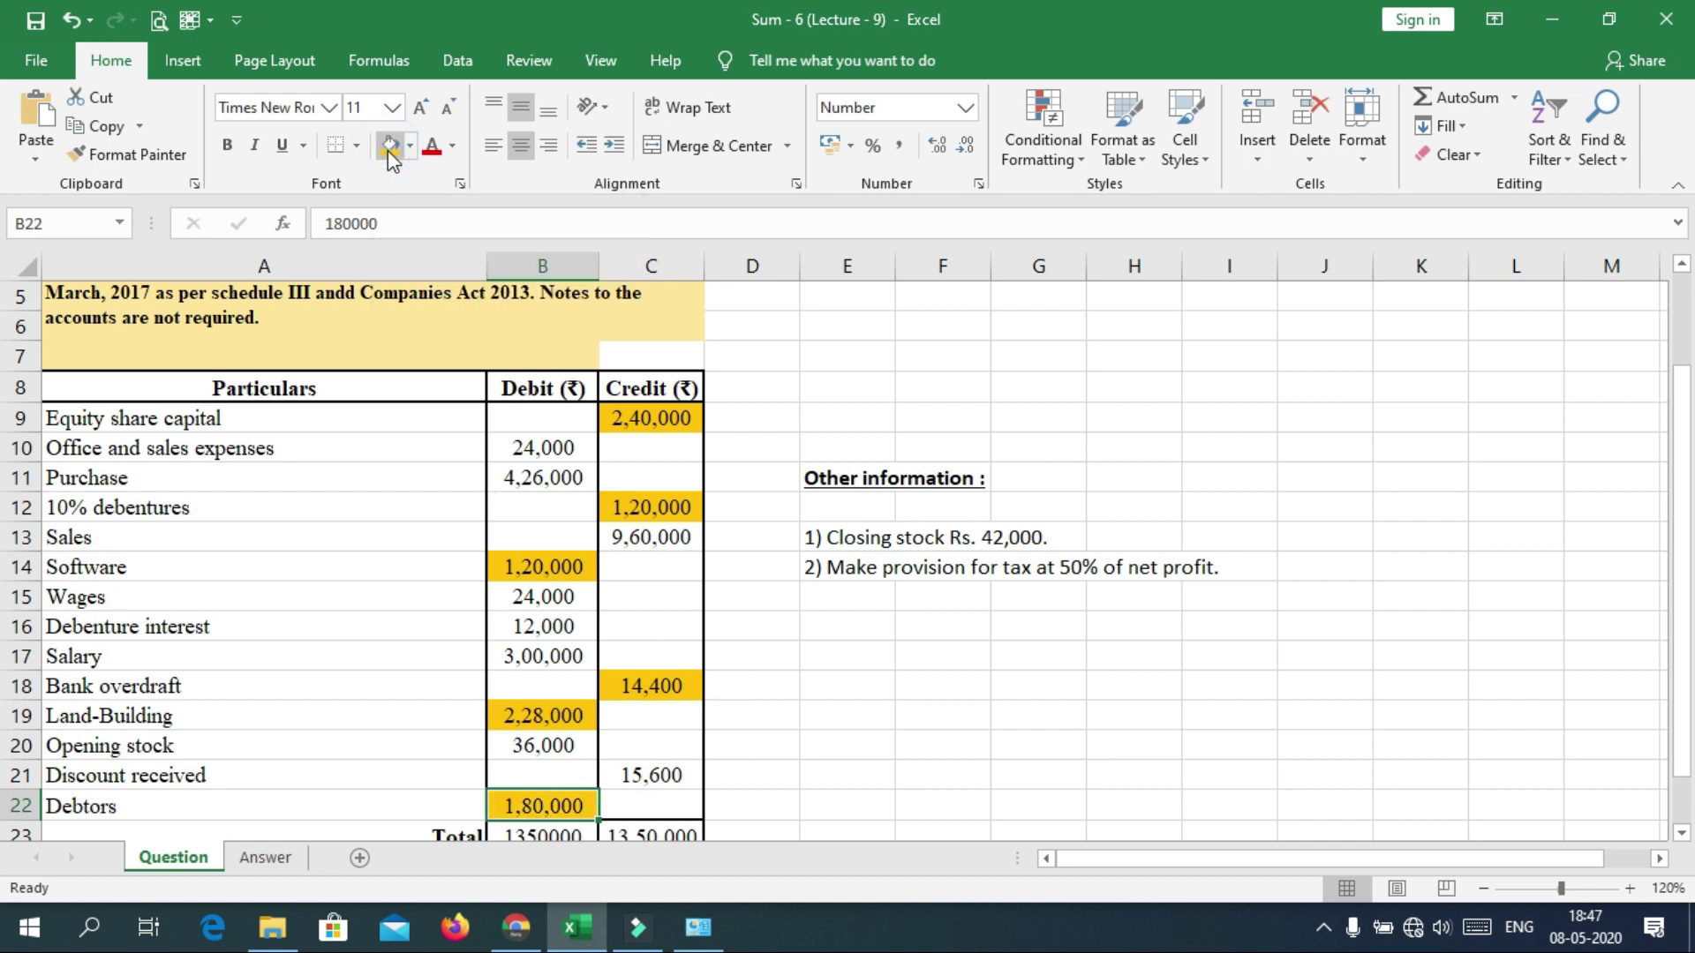
{"action": "left_click", "coordinate": [263, 856]}
{"action": "left_click", "coordinate": [254, 794]}
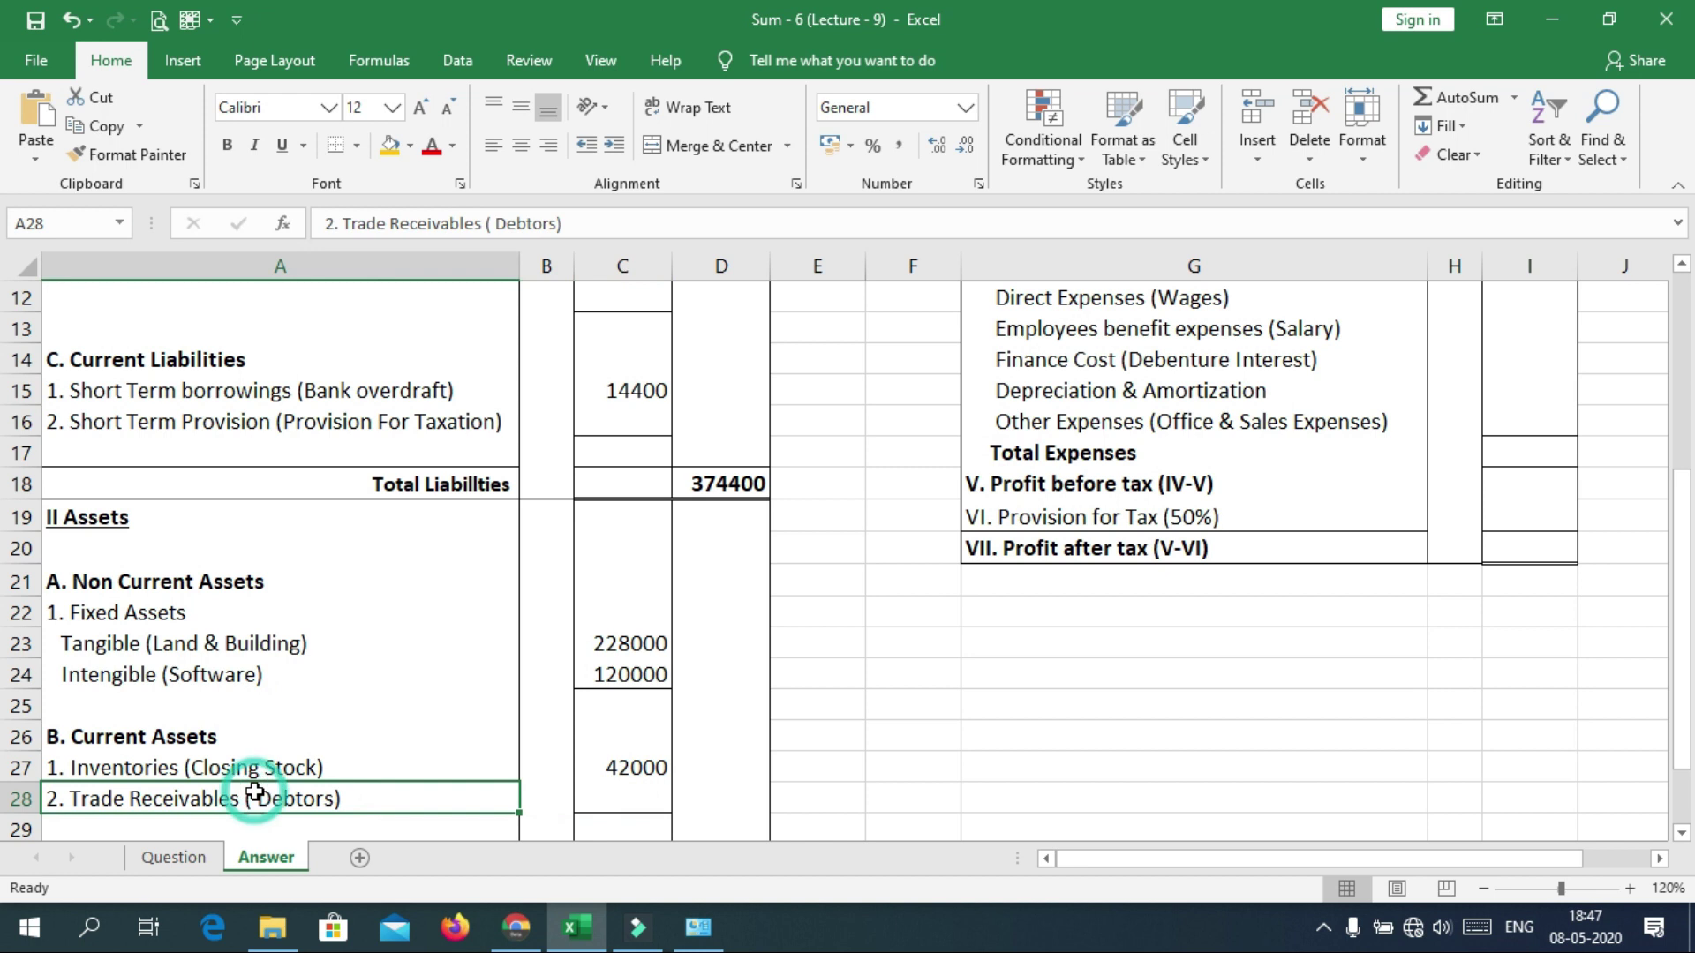
{"action": "left_click", "coordinate": [651, 803]}
{"action": "type", "text": "180000"}
{"action": "key", "text": "Return"}
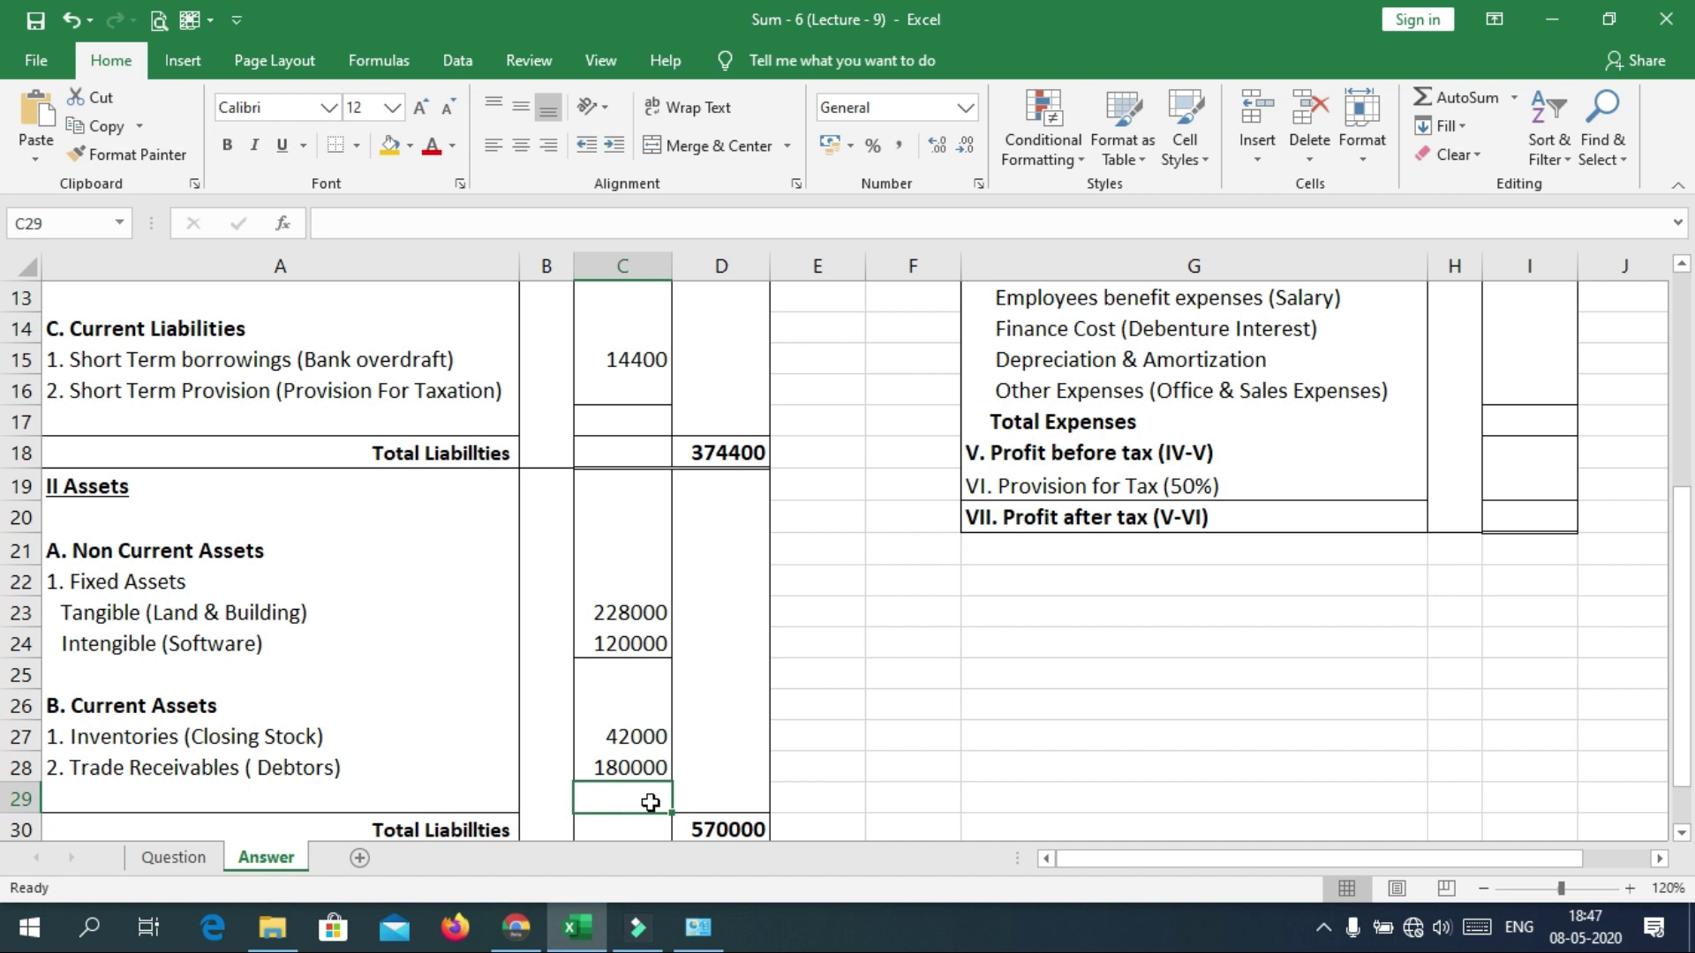
Fill the Sales credit amount with orange on the Question sheet and enter 960000 for Revenue from operation in the profit and loss statement.
{"action": "scroll", "coordinate": [1688, 419], "scroll_direction": "up", "scroll_amount": 4}
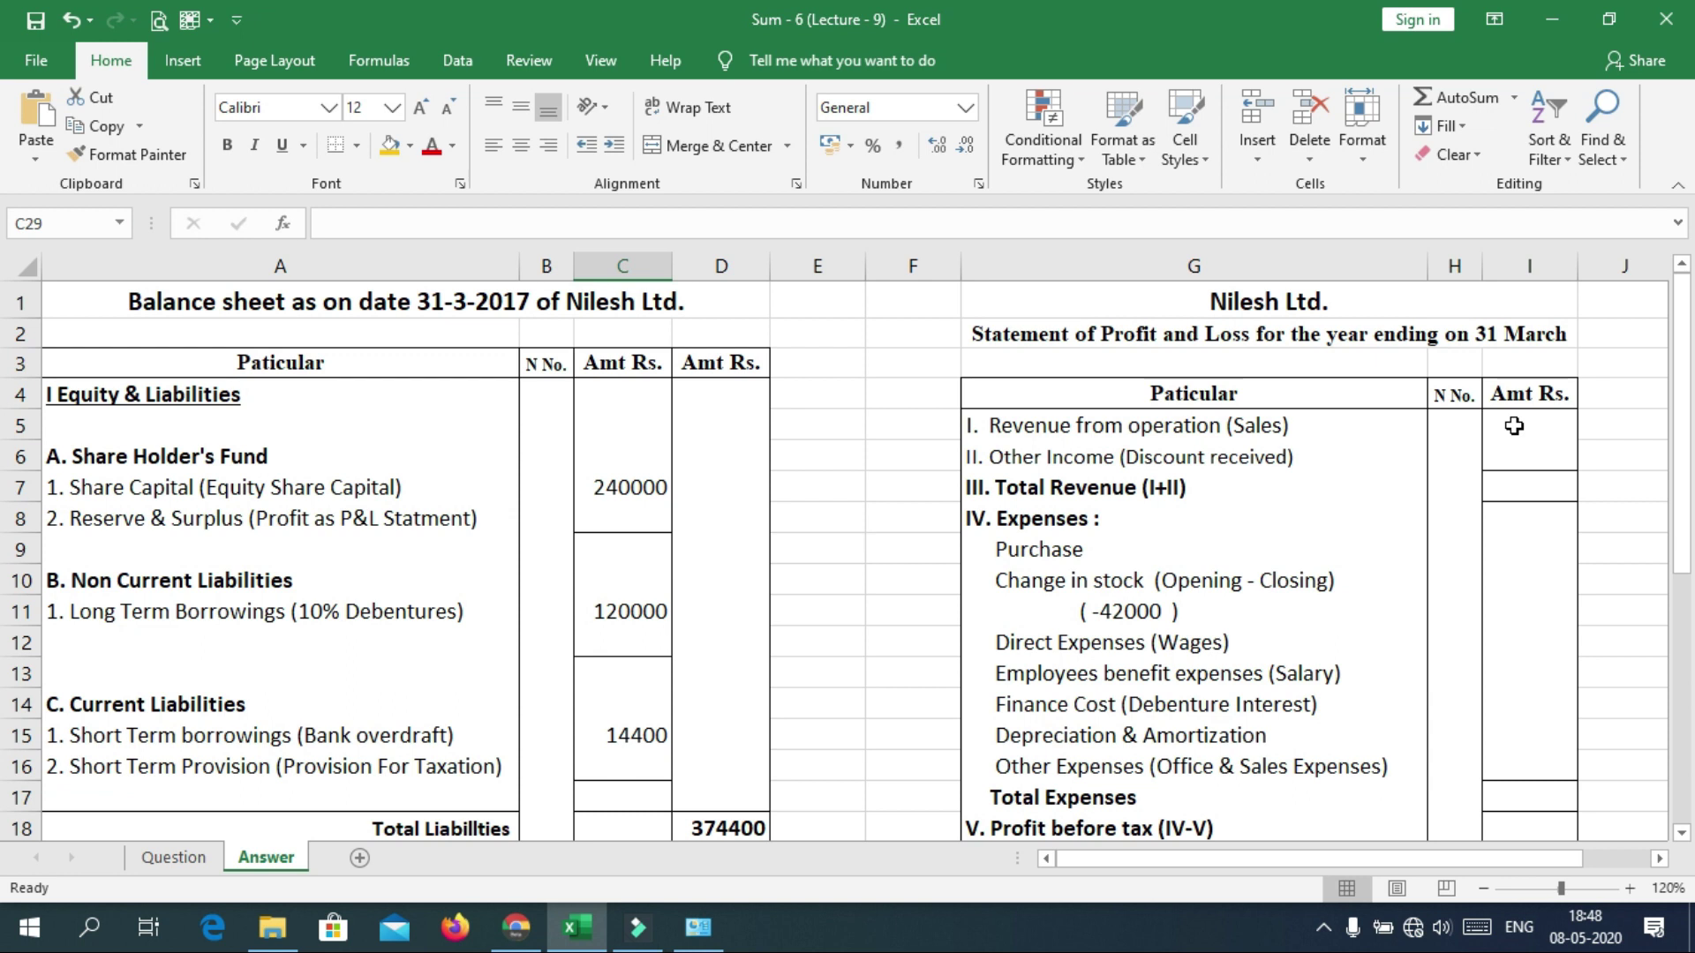
{"action": "left_click", "coordinate": [173, 857]}
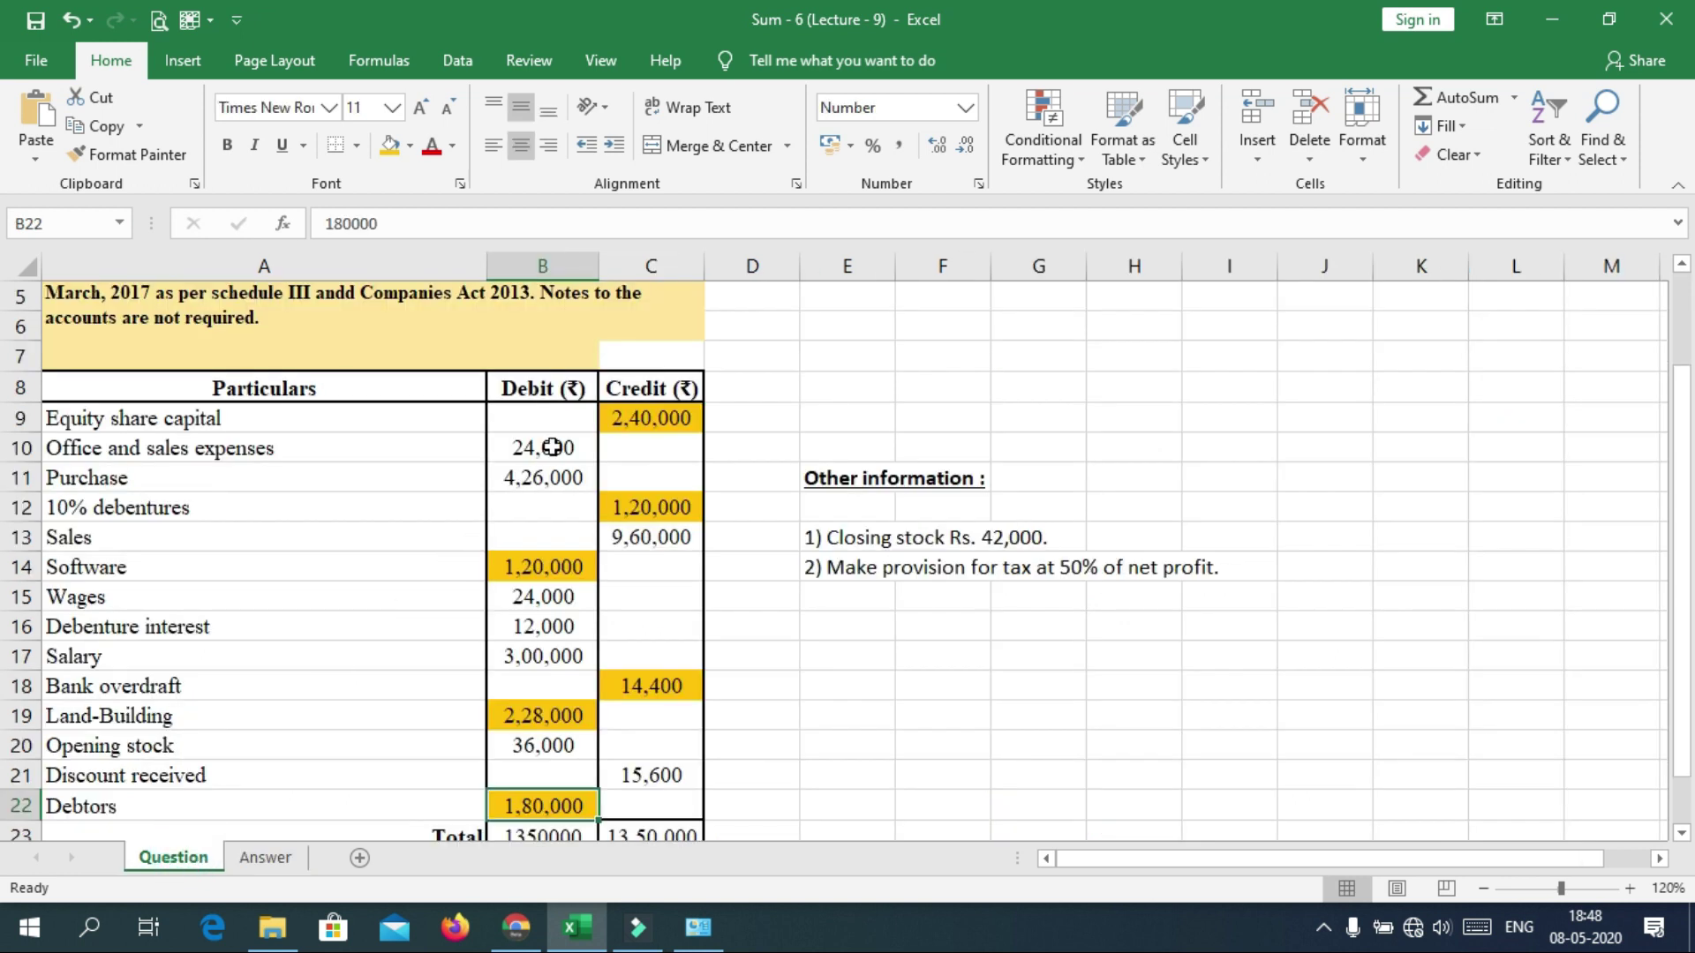
{"action": "left_click", "coordinate": [628, 543]}
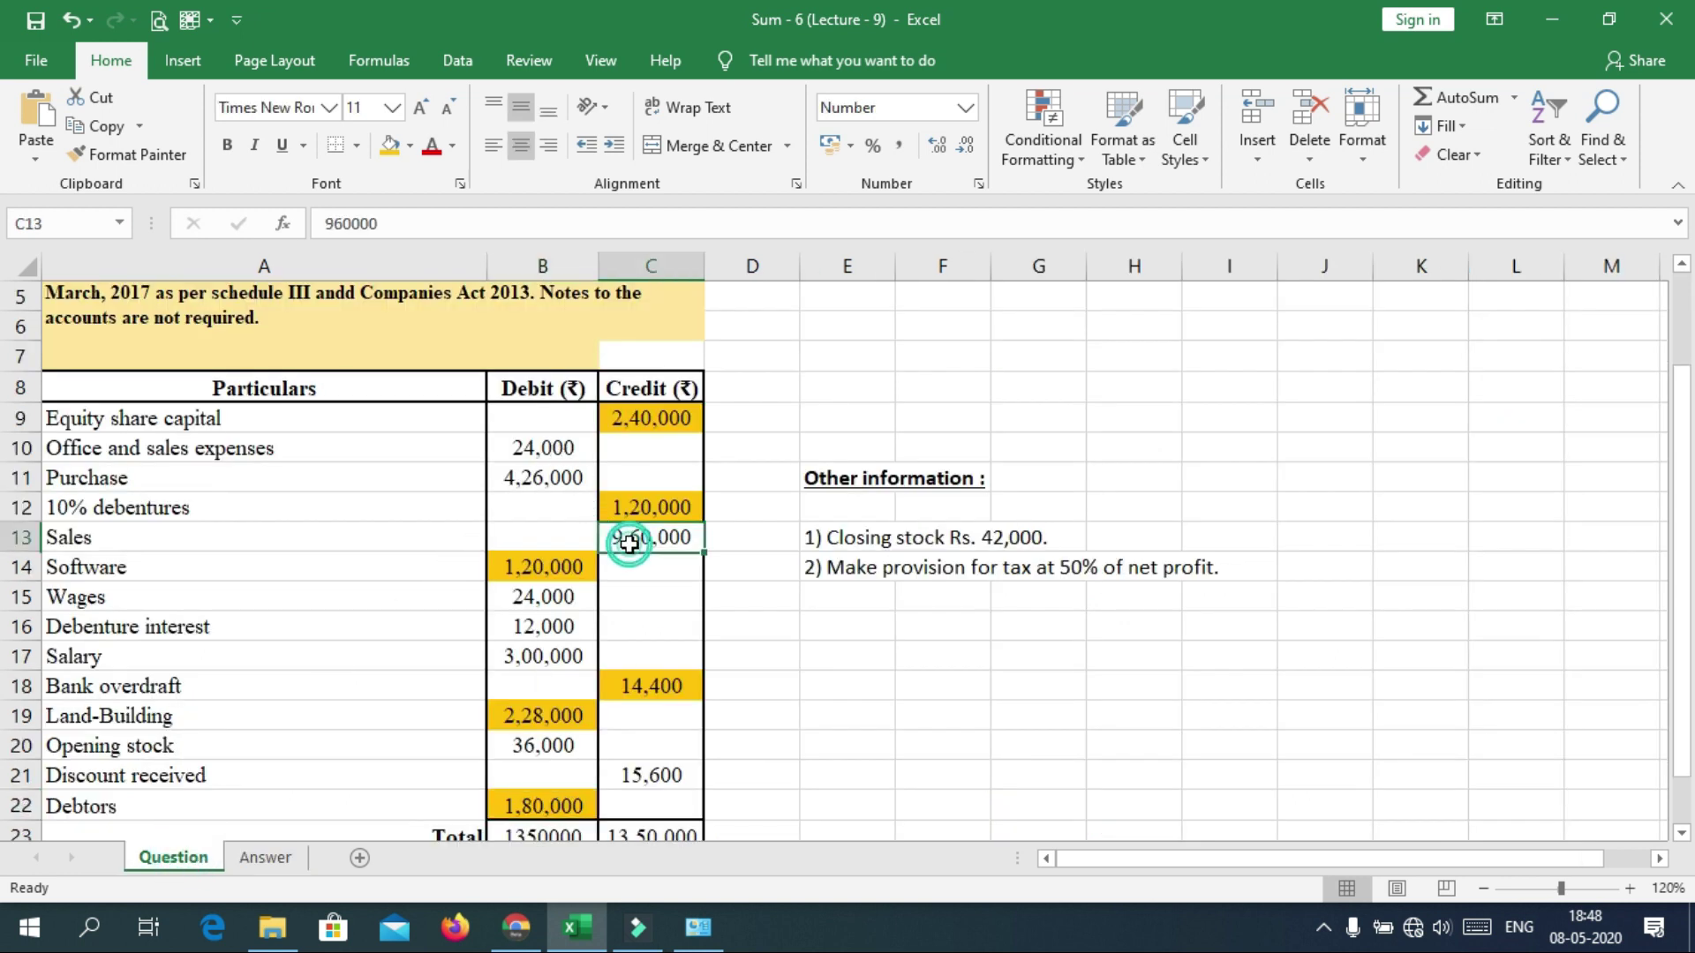
{"action": "left_click", "coordinate": [389, 146]}
{"action": "left_click", "coordinate": [265, 857]}
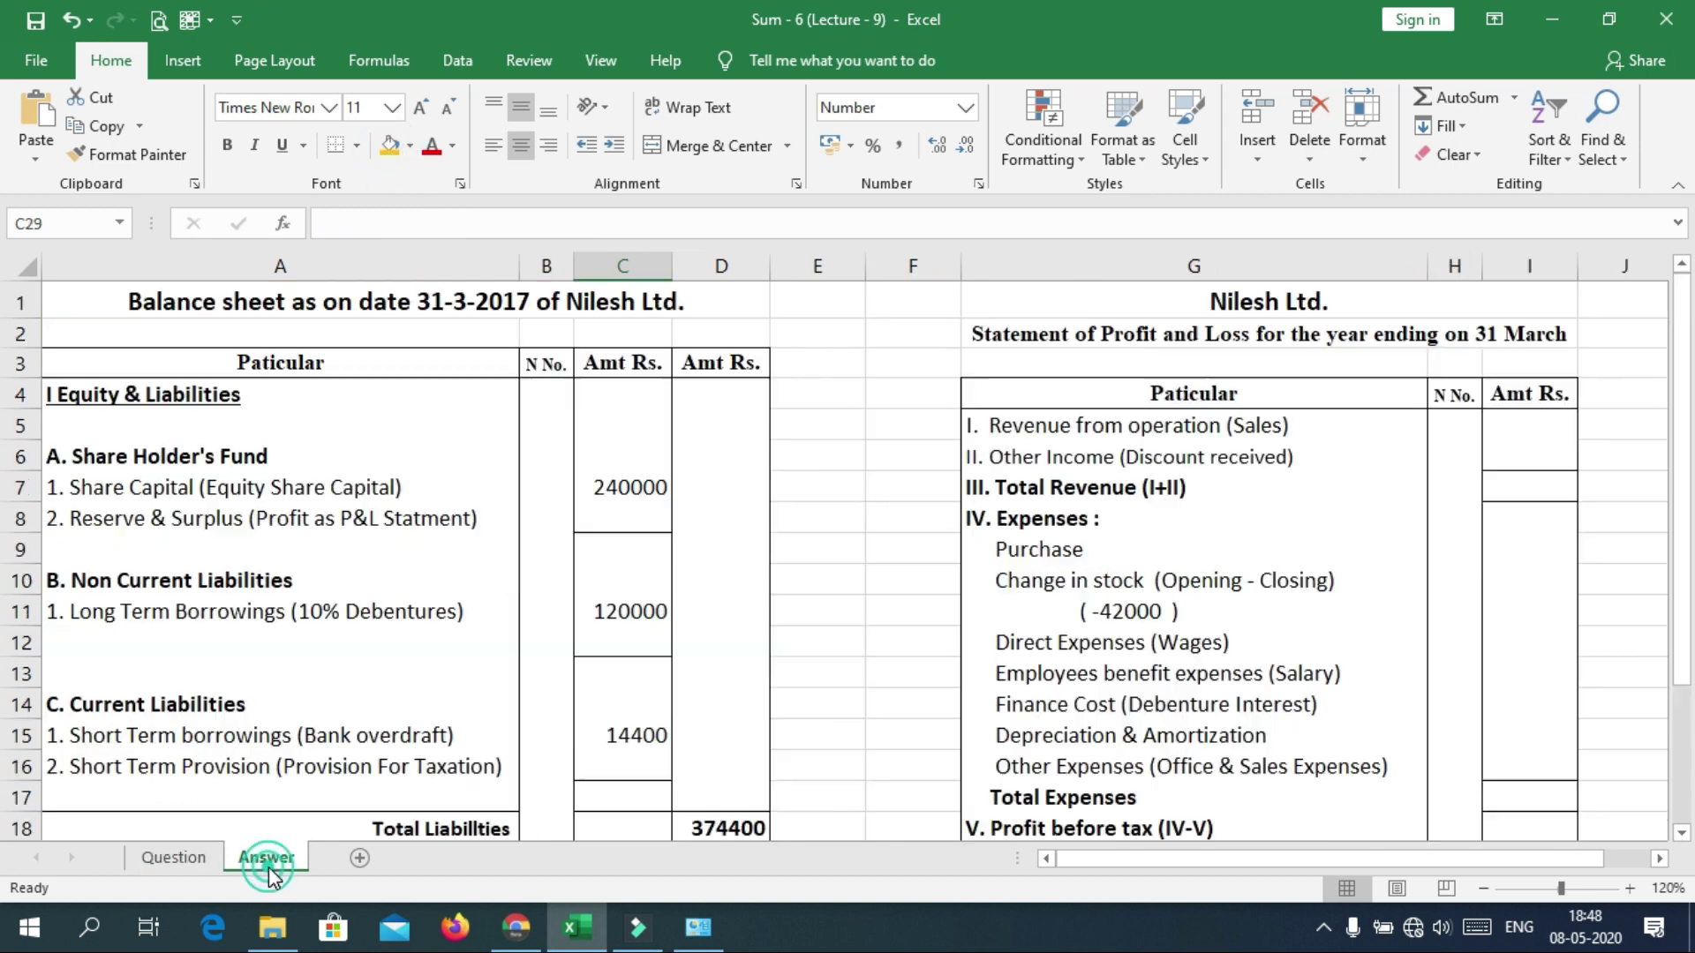
{"action": "left_click", "coordinate": [1516, 432]}
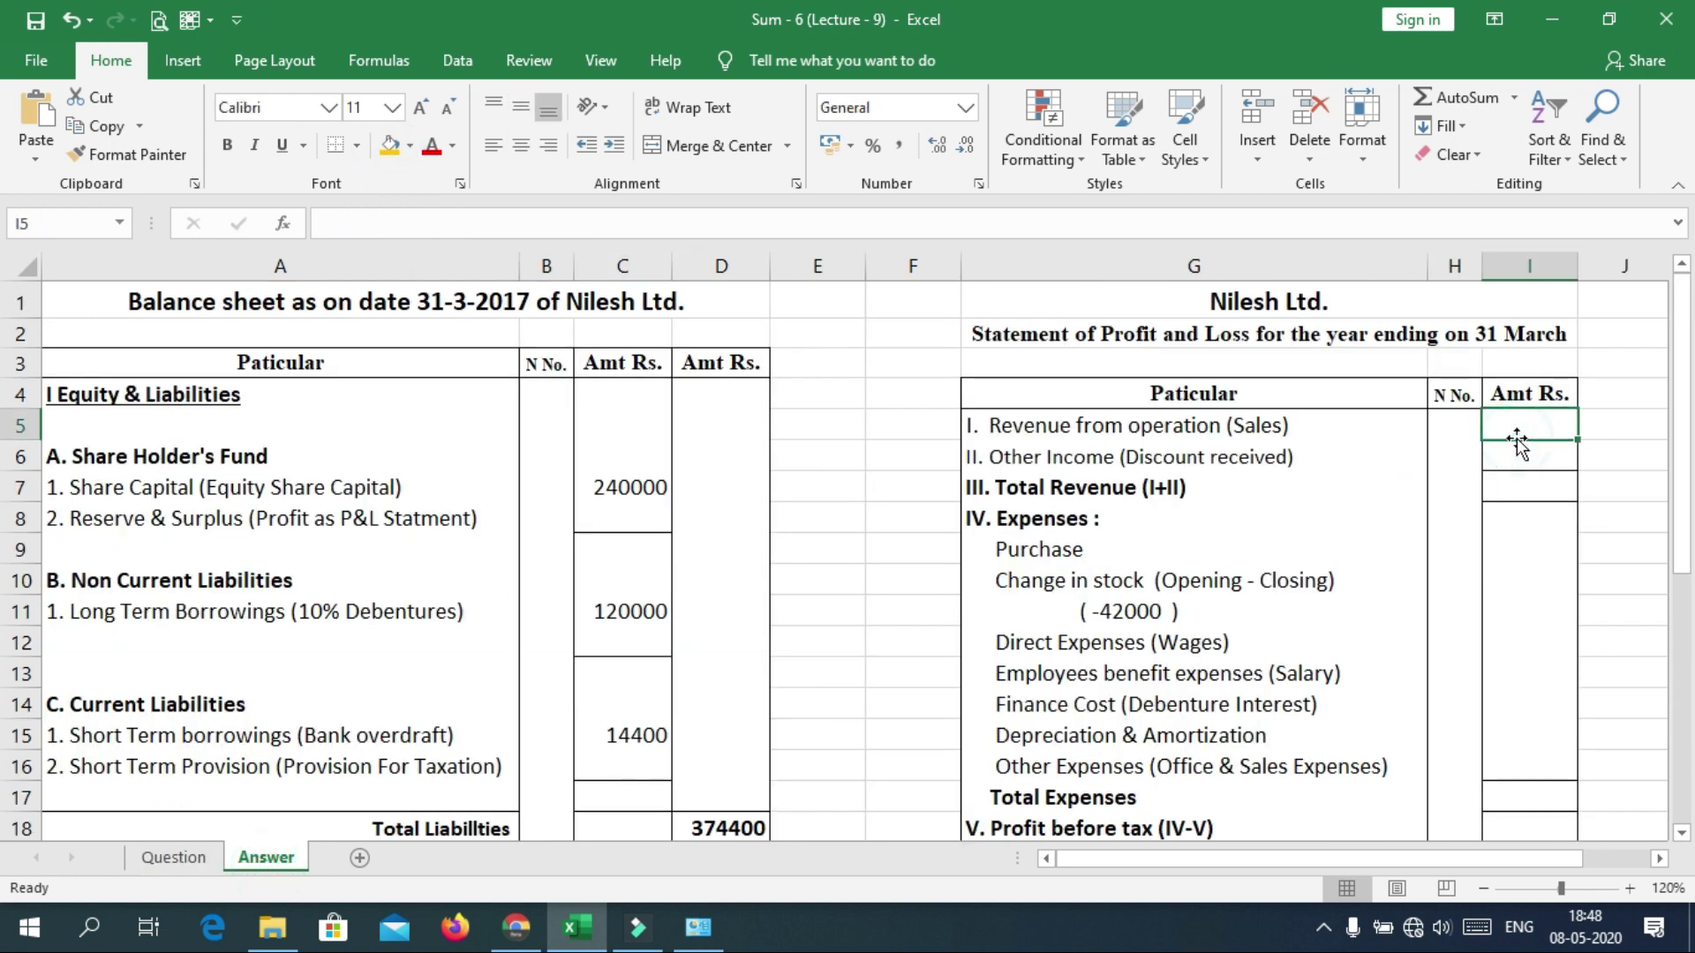
{"action": "type", "text": "960000"}
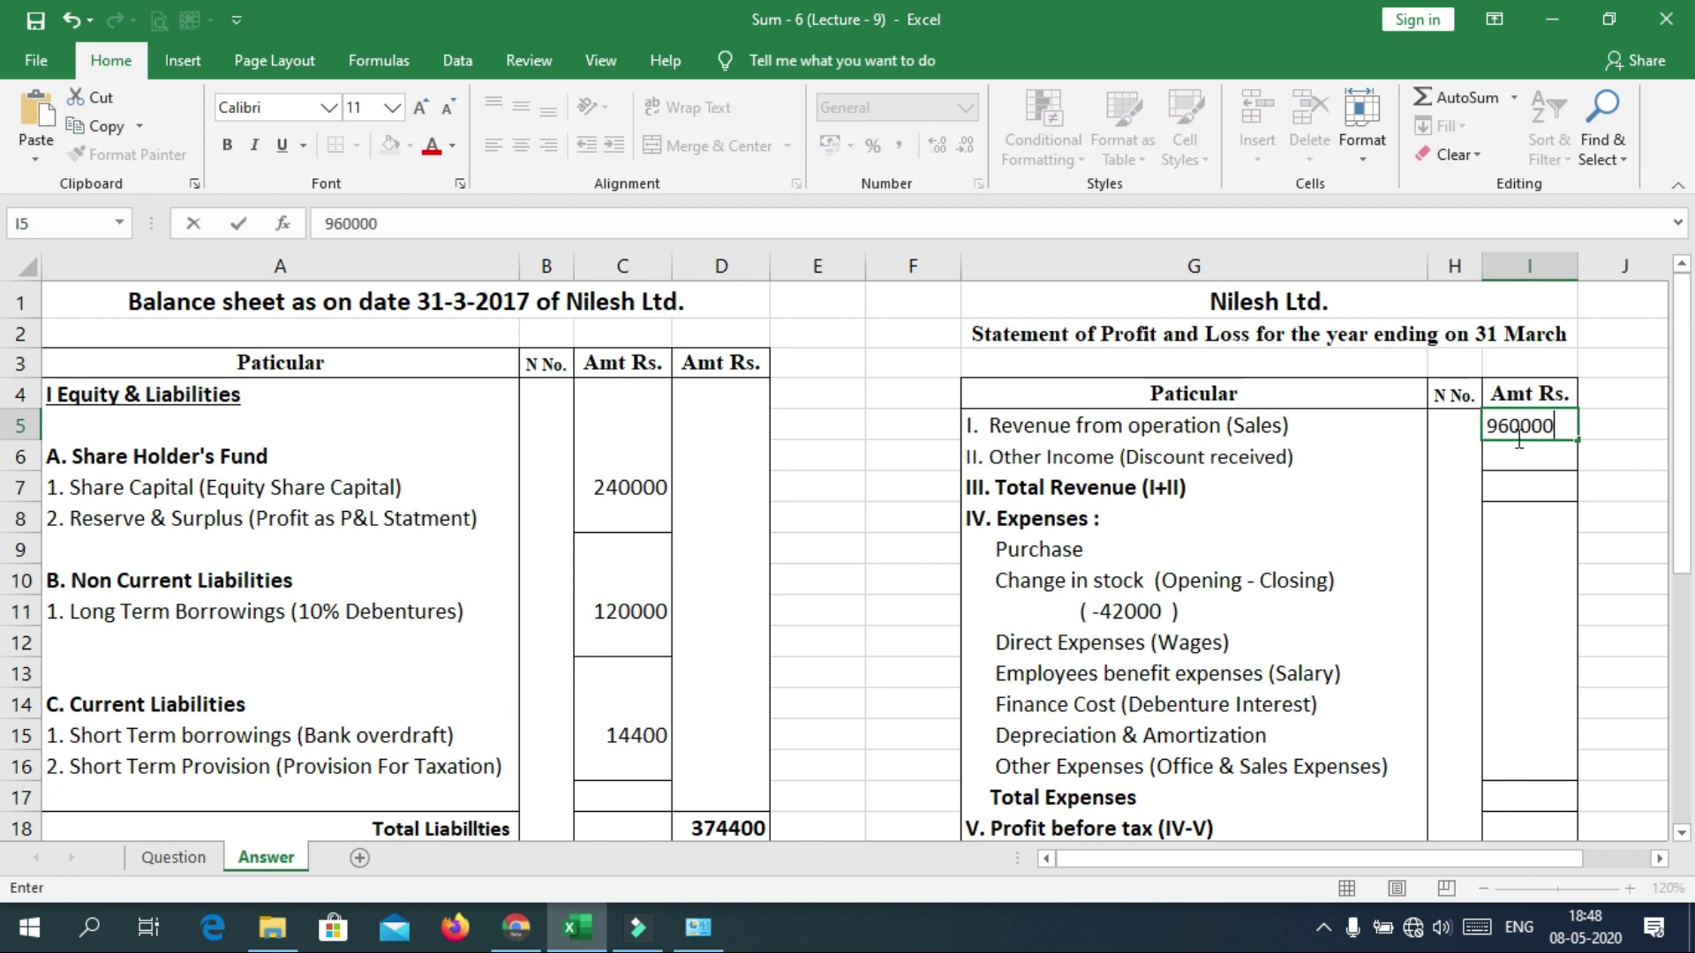
{"action": "key", "text": "Return"}
Fill the Discount received credit amount with orange on the Question sheet and enter 15600 for Other Income in the profit and loss statement.
{"action": "left_click", "coordinate": [1324, 456]}
{"action": "left_click", "coordinate": [173, 857]}
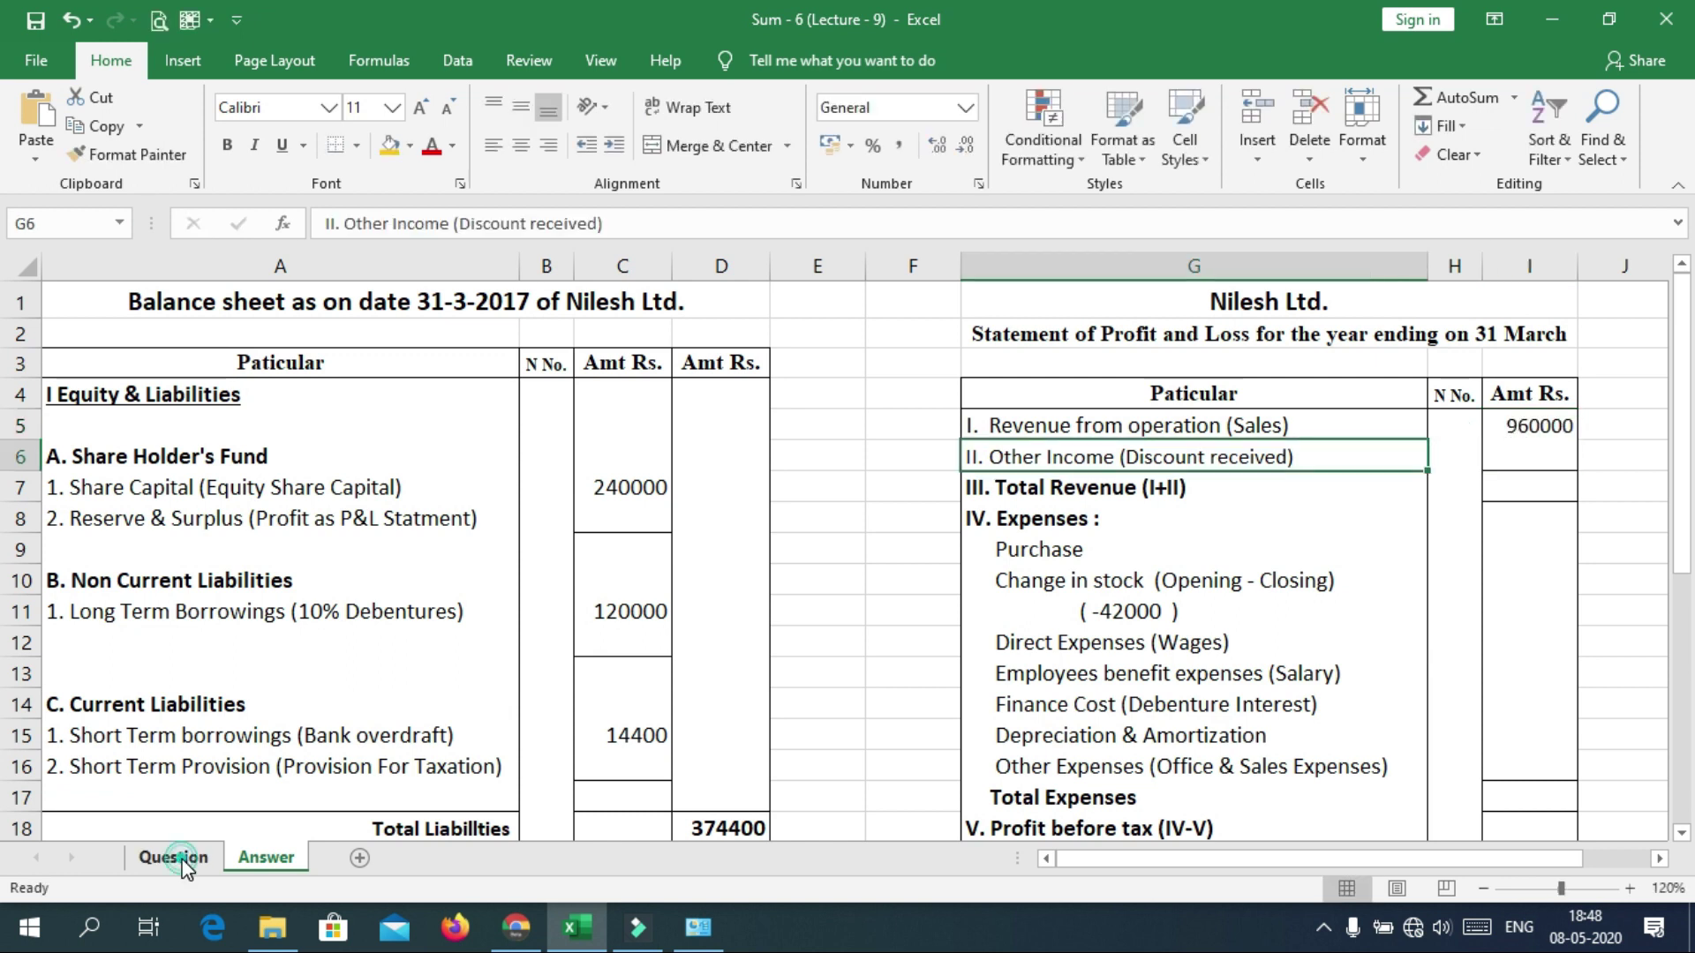
{"action": "left_click", "coordinate": [650, 775]}
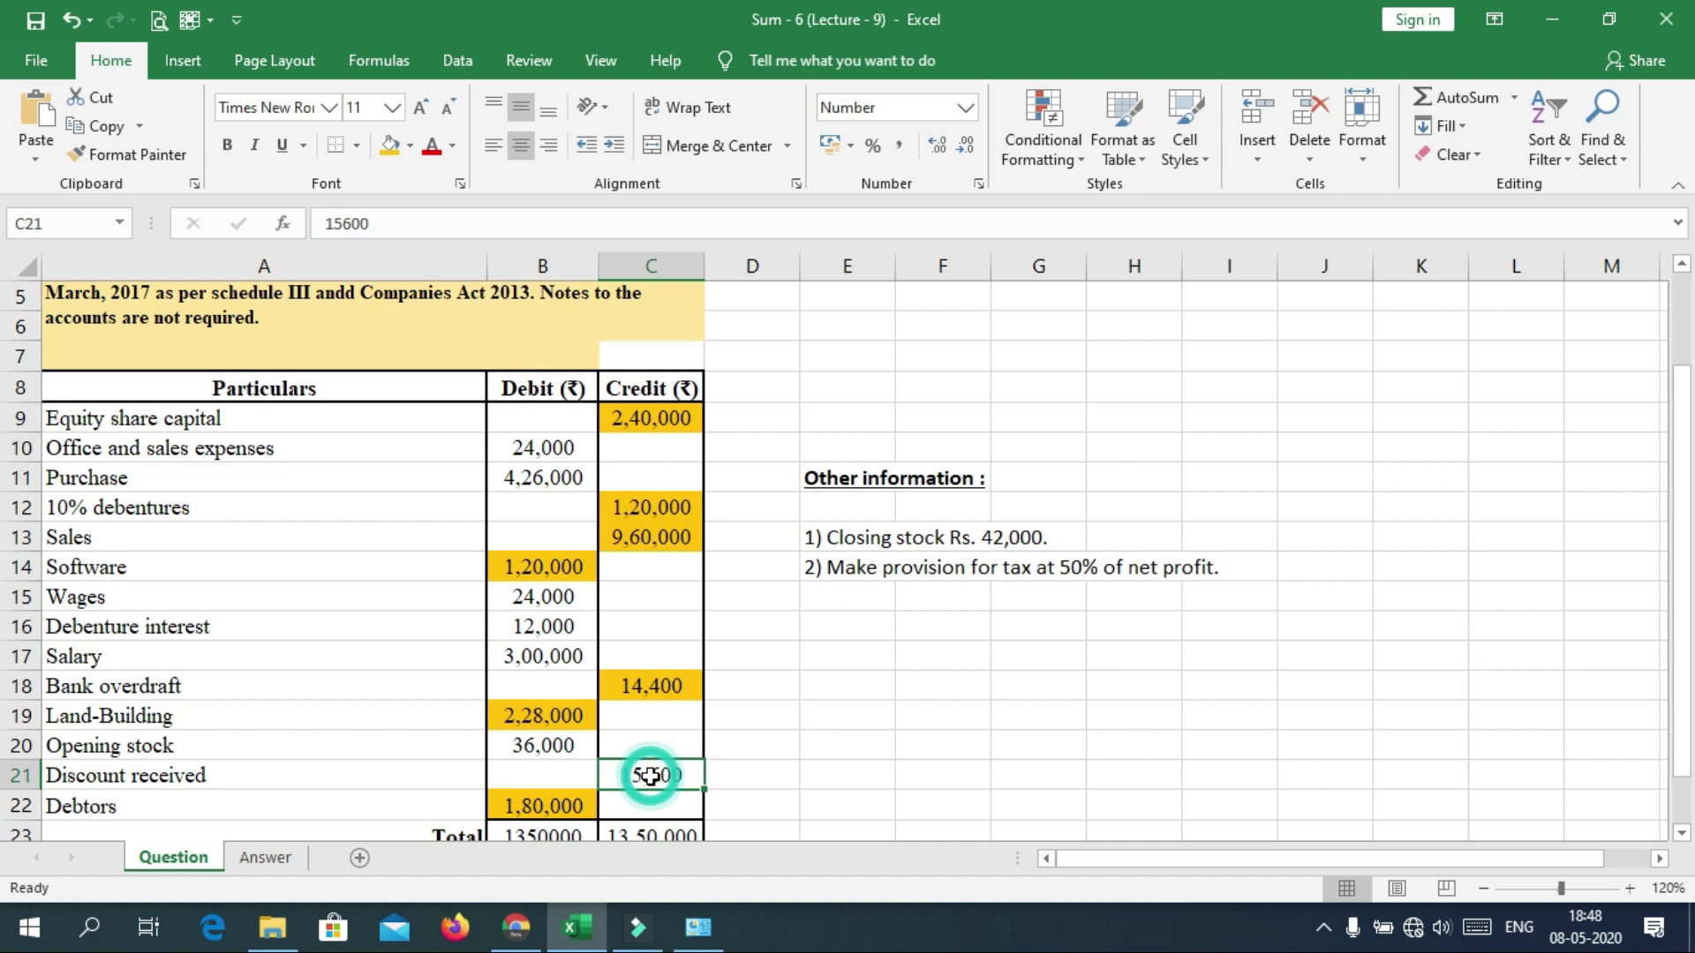
{"action": "left_click", "coordinate": [390, 145]}
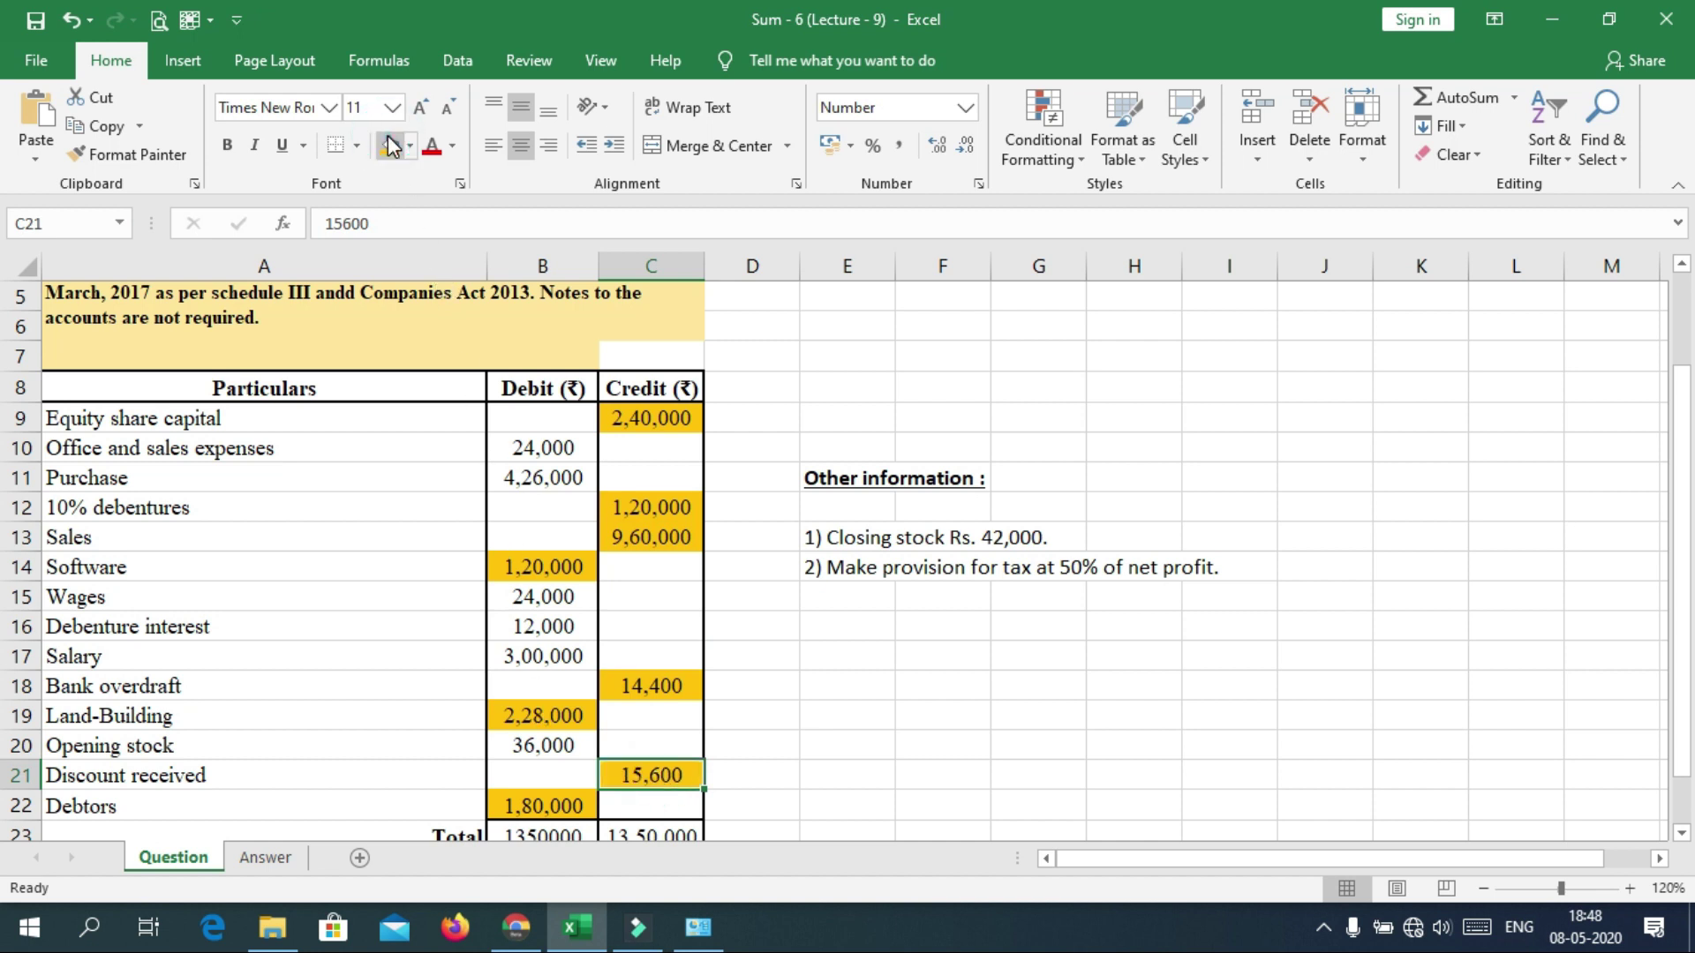
{"action": "left_click", "coordinate": [259, 854]}
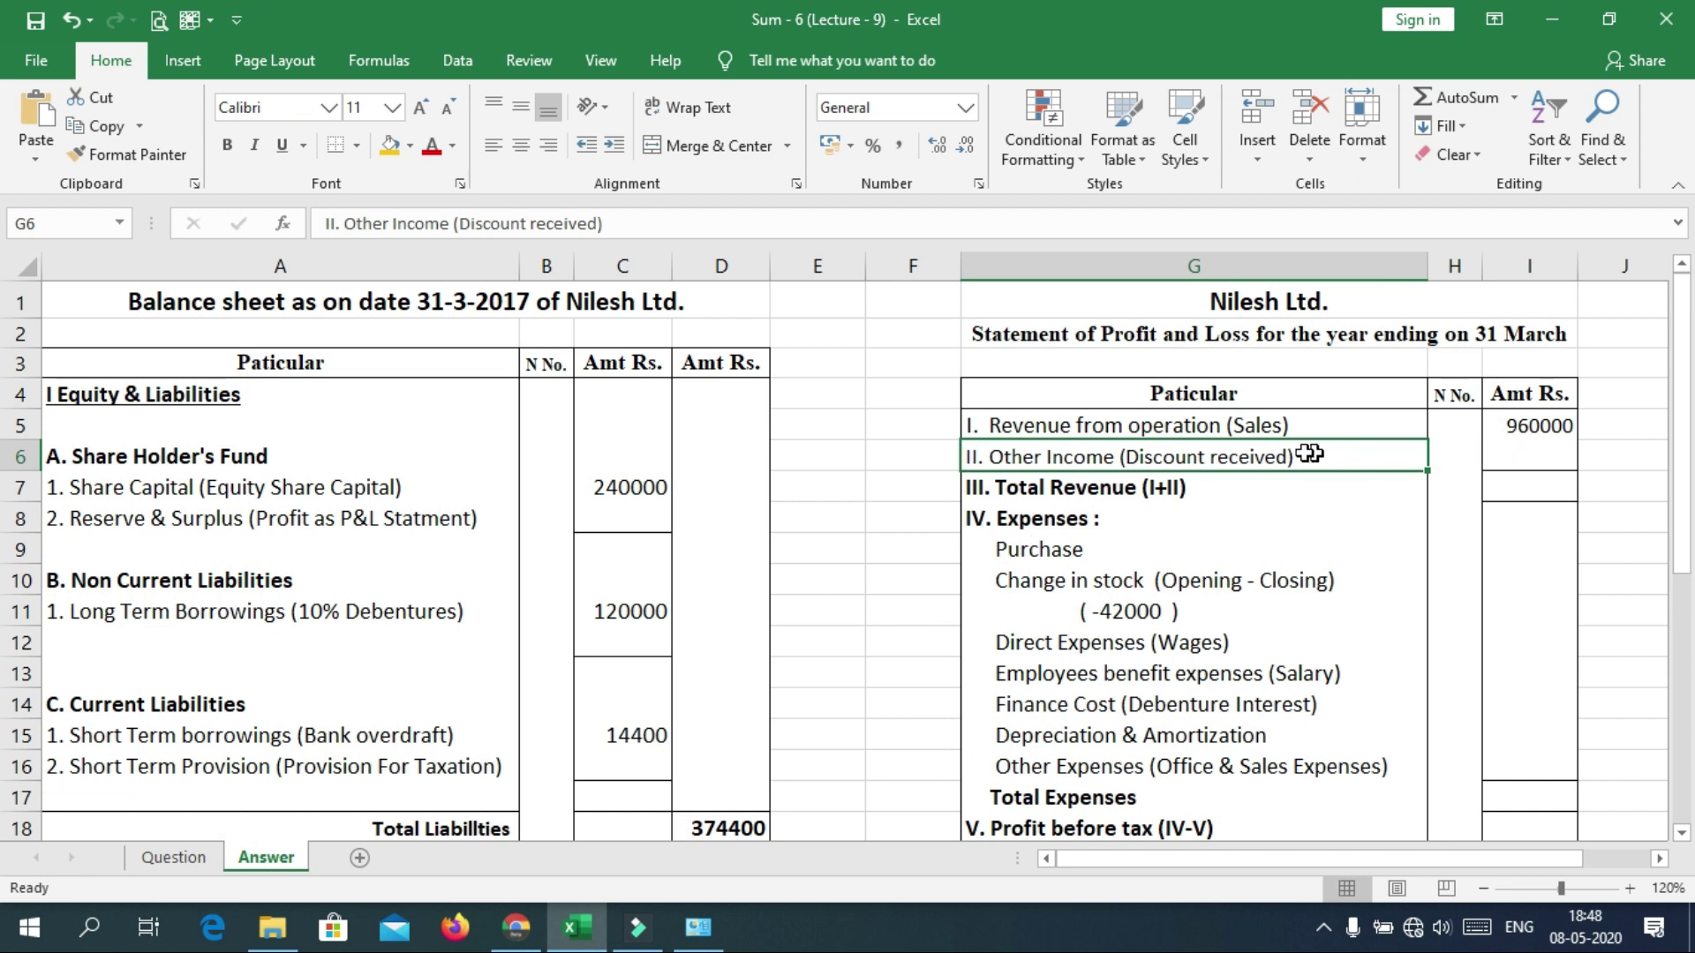
{"action": "left_click", "coordinate": [1517, 452]}
{"action": "type", "text": "15600"}
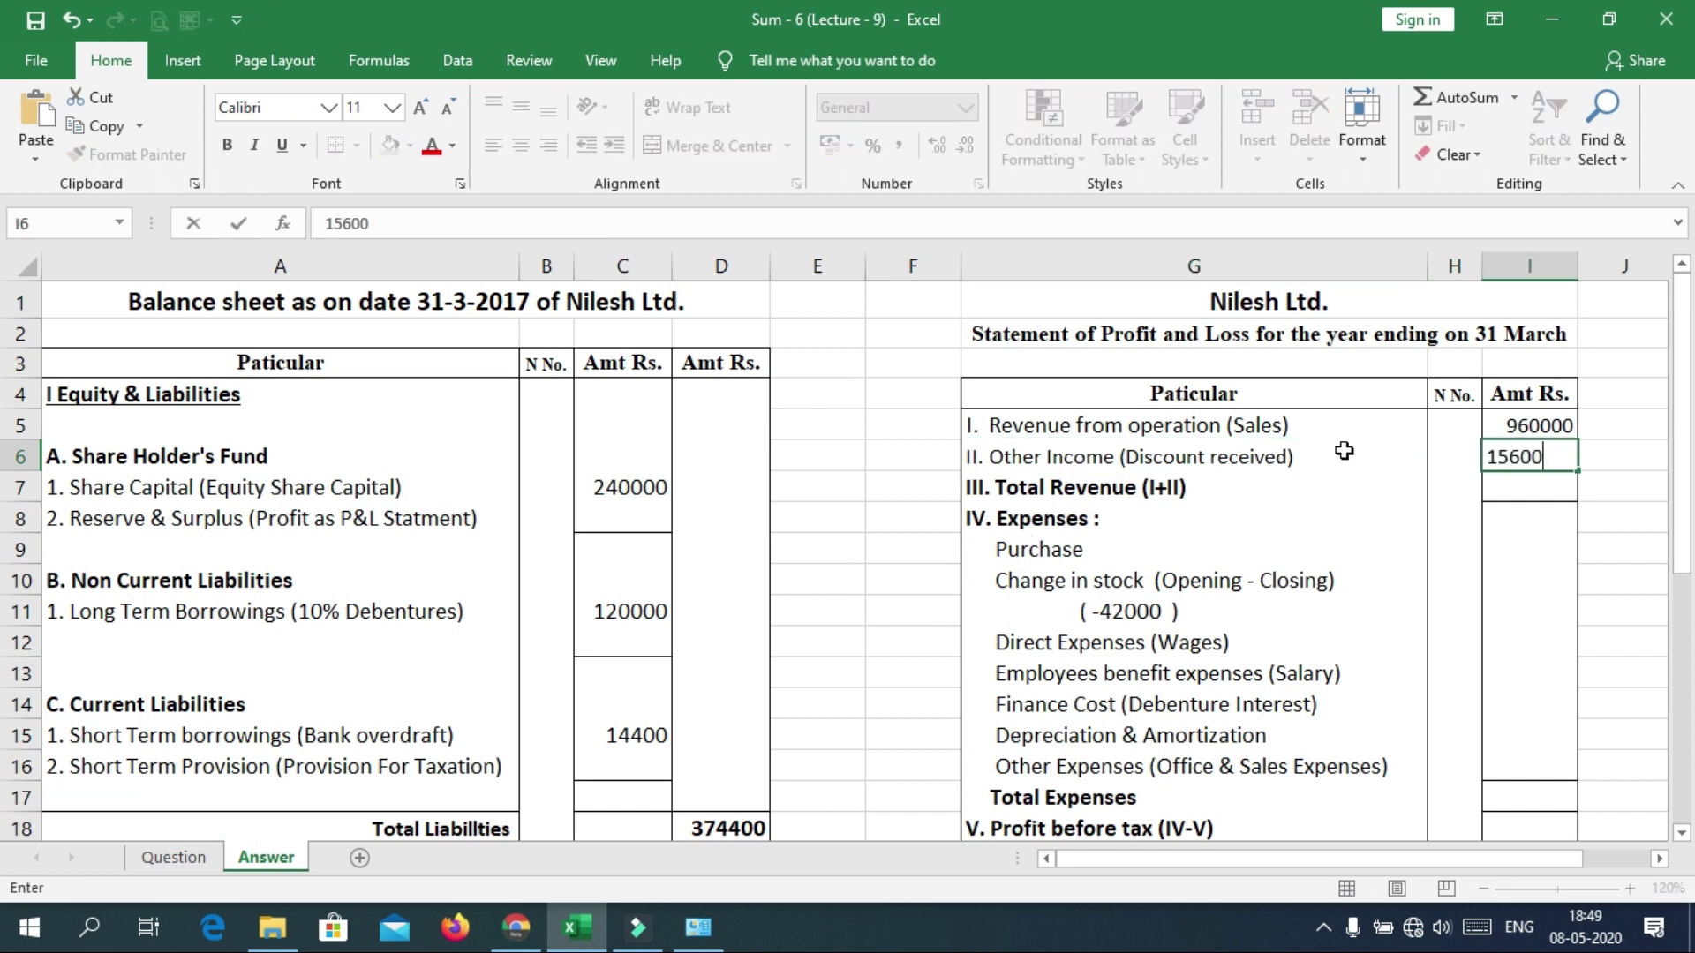
{"action": "key", "text": "Return"}
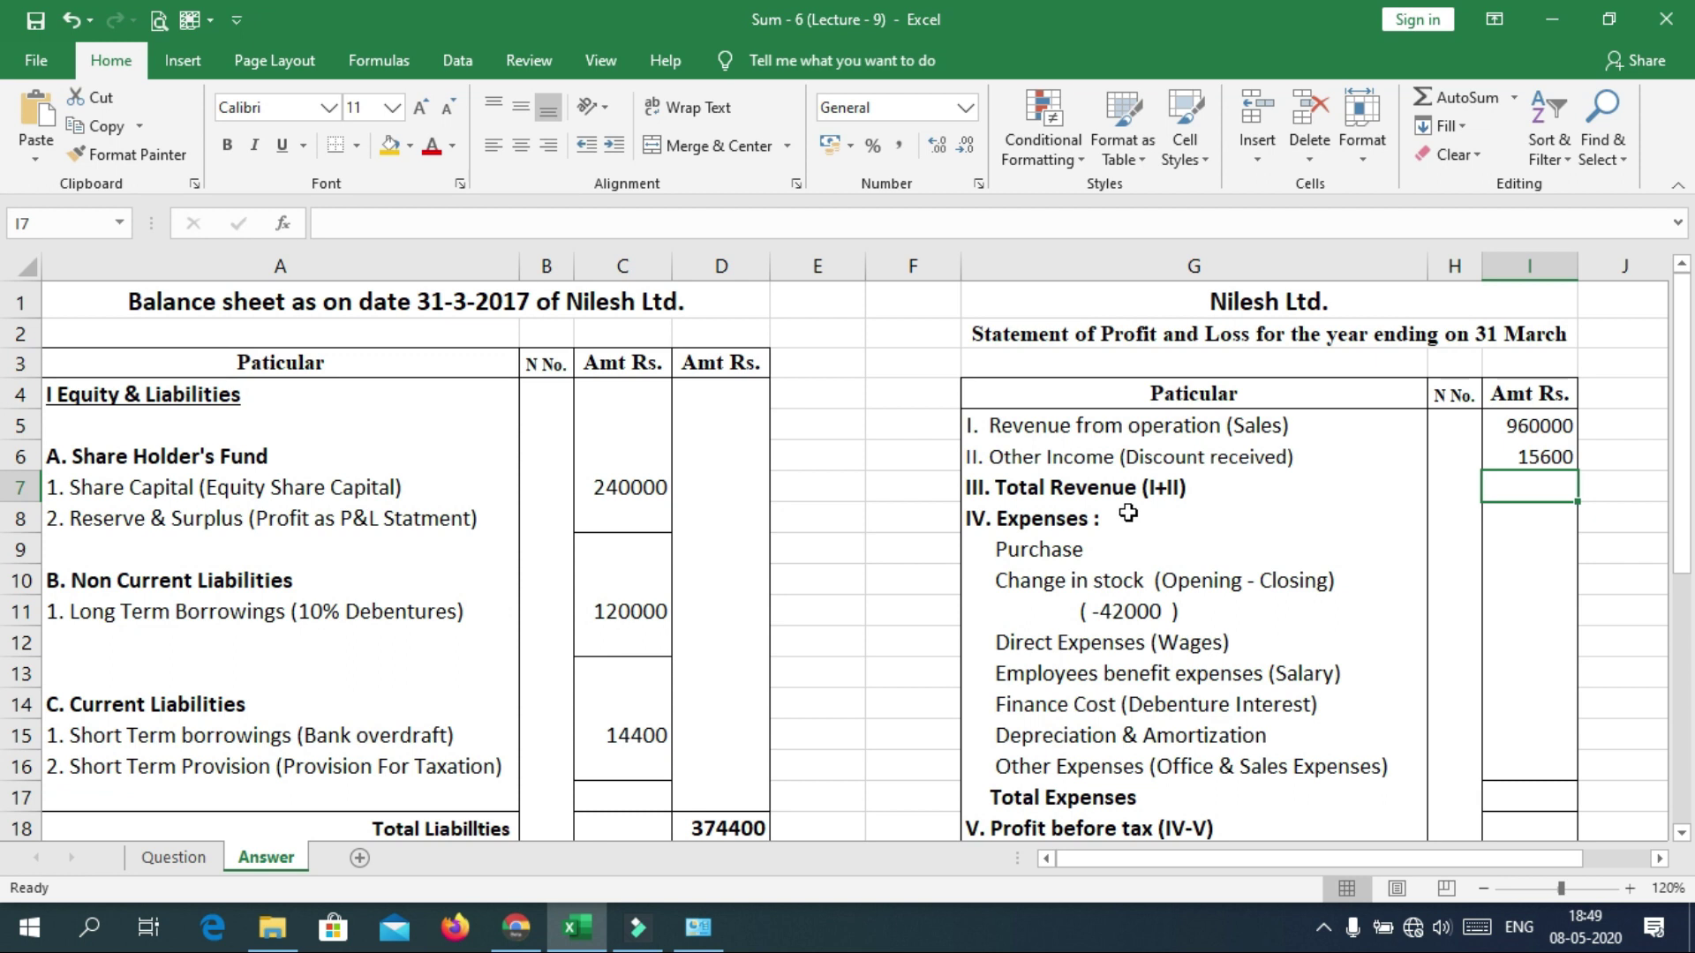
Fill the Purchase debit amount with orange on the Question sheet and enter 426000 for Purchase in the profit and loss statement's expenses.
{"action": "left_click", "coordinate": [173, 857]}
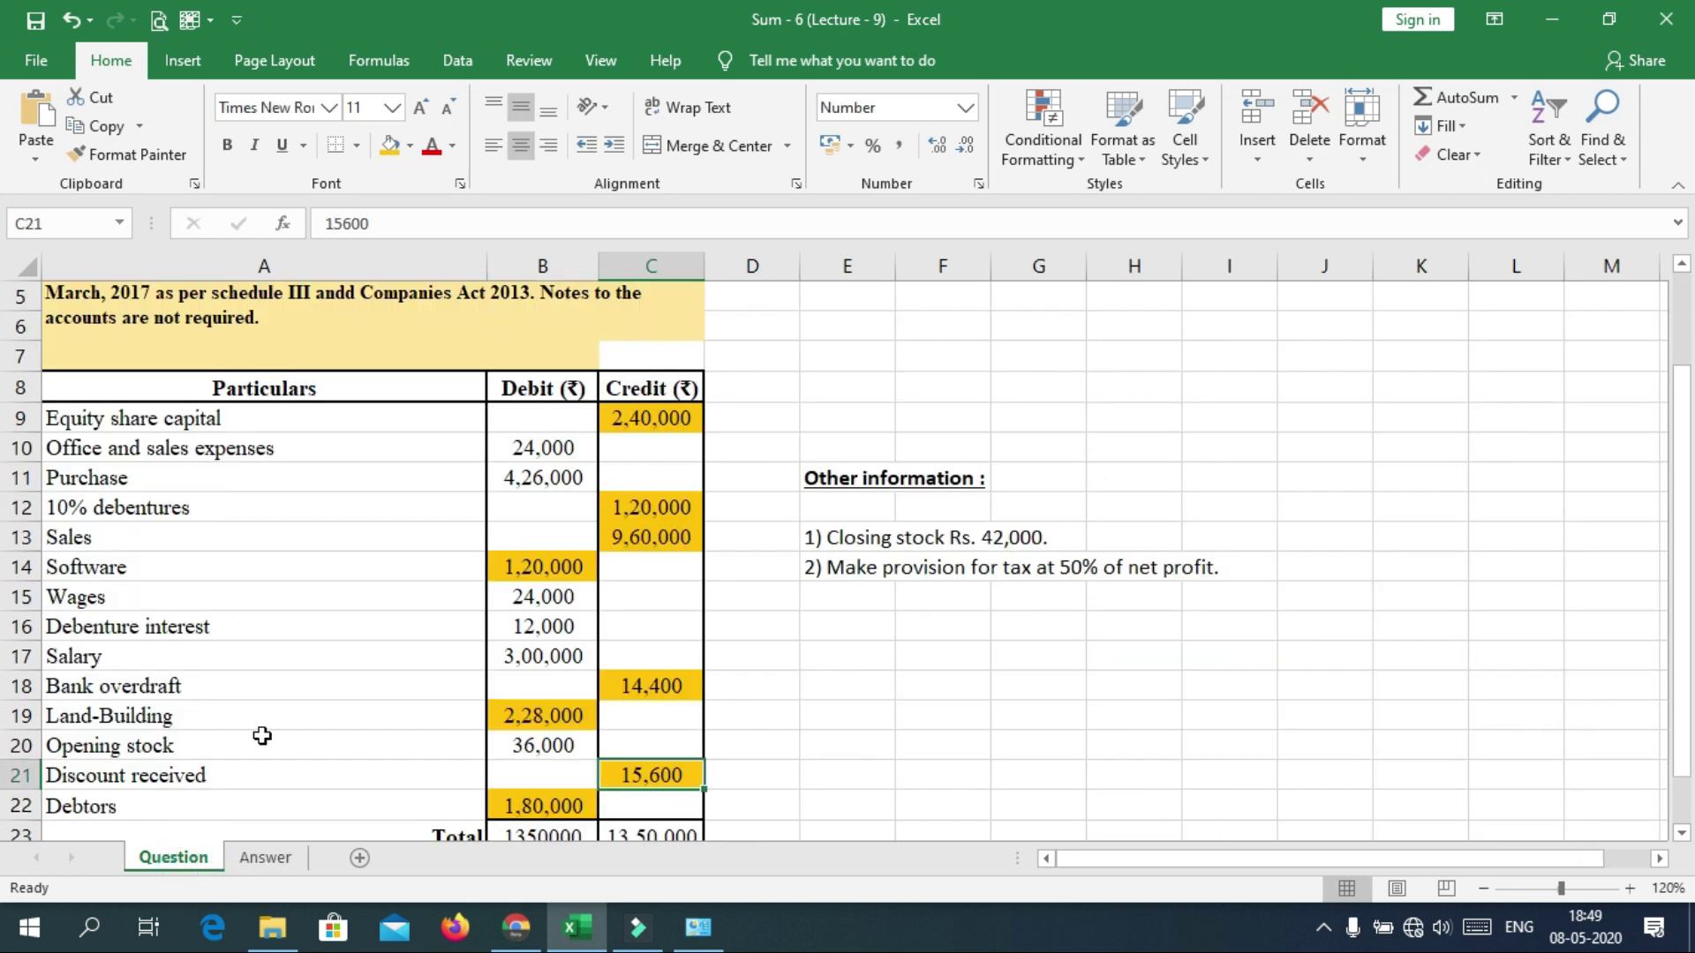
{"action": "left_click", "coordinate": [561, 478]}
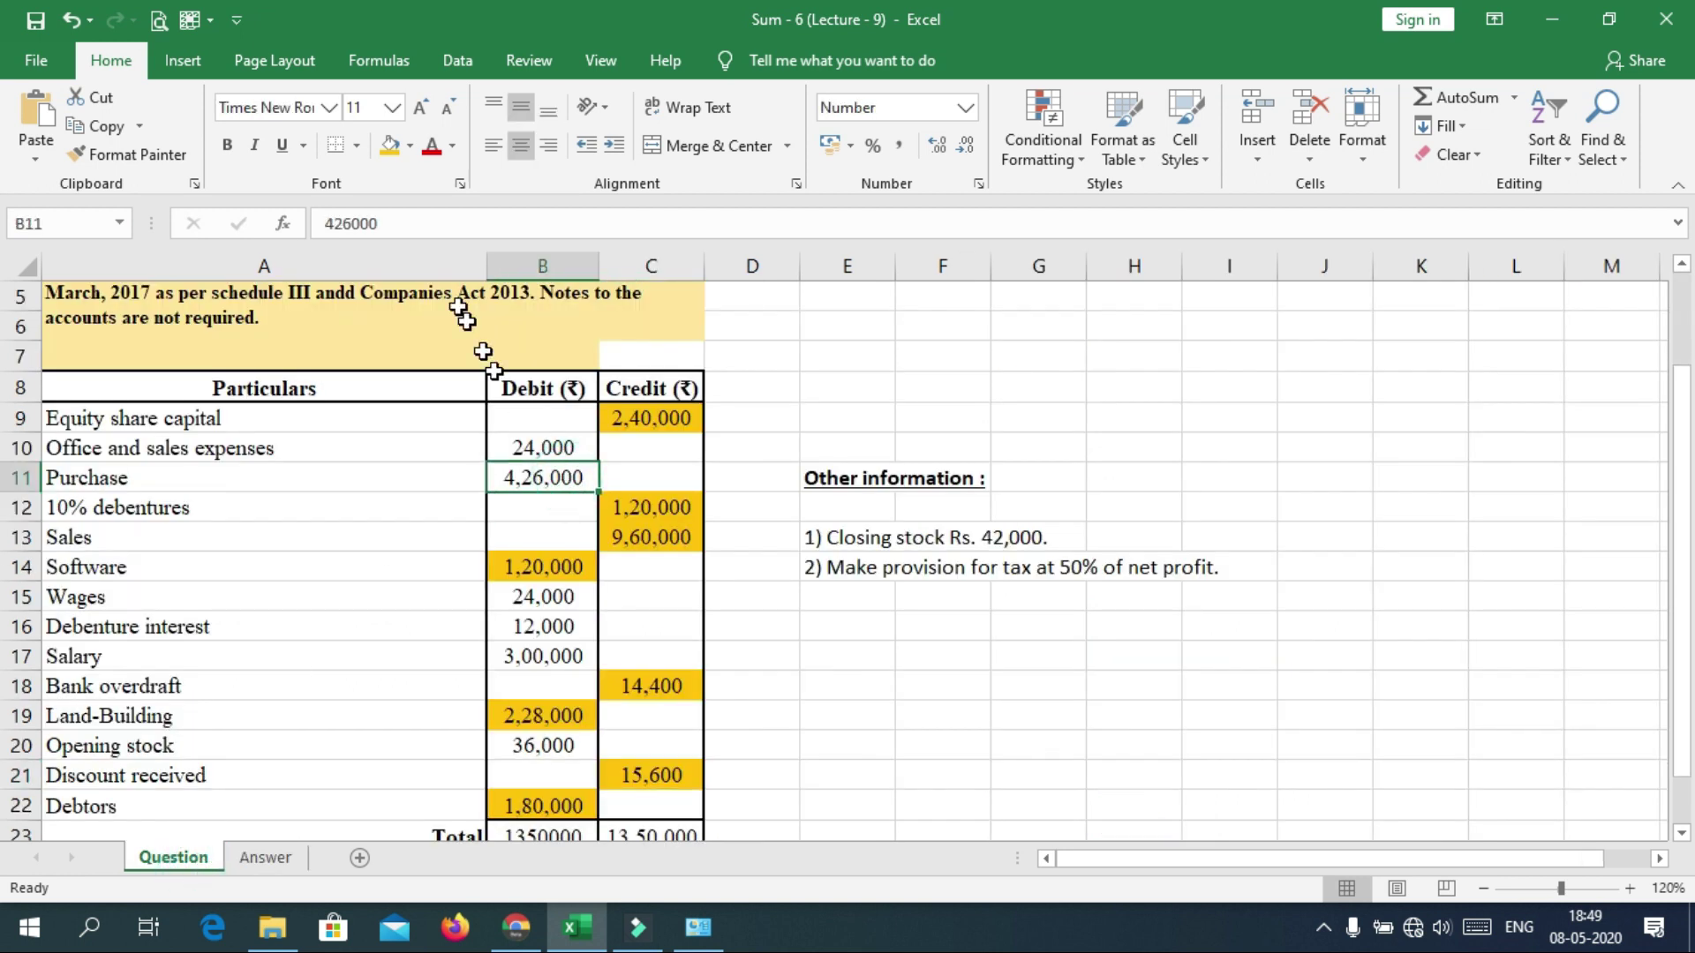
{"action": "left_click", "coordinate": [389, 145]}
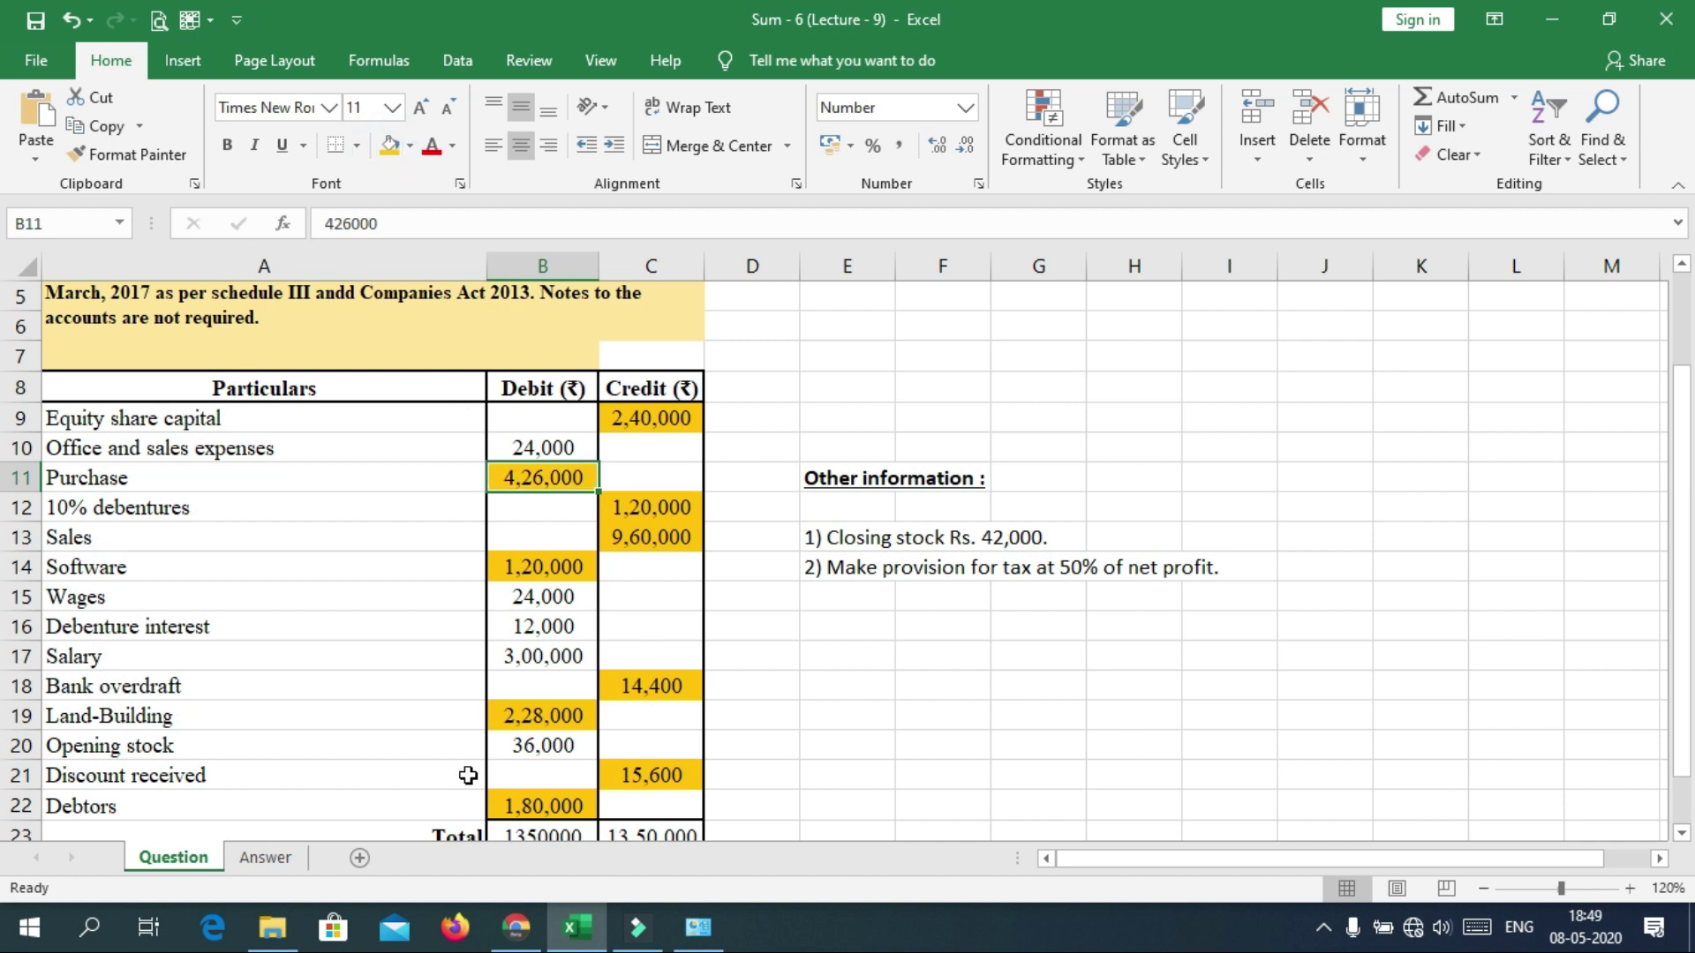
{"action": "left_click", "coordinate": [260, 854]}
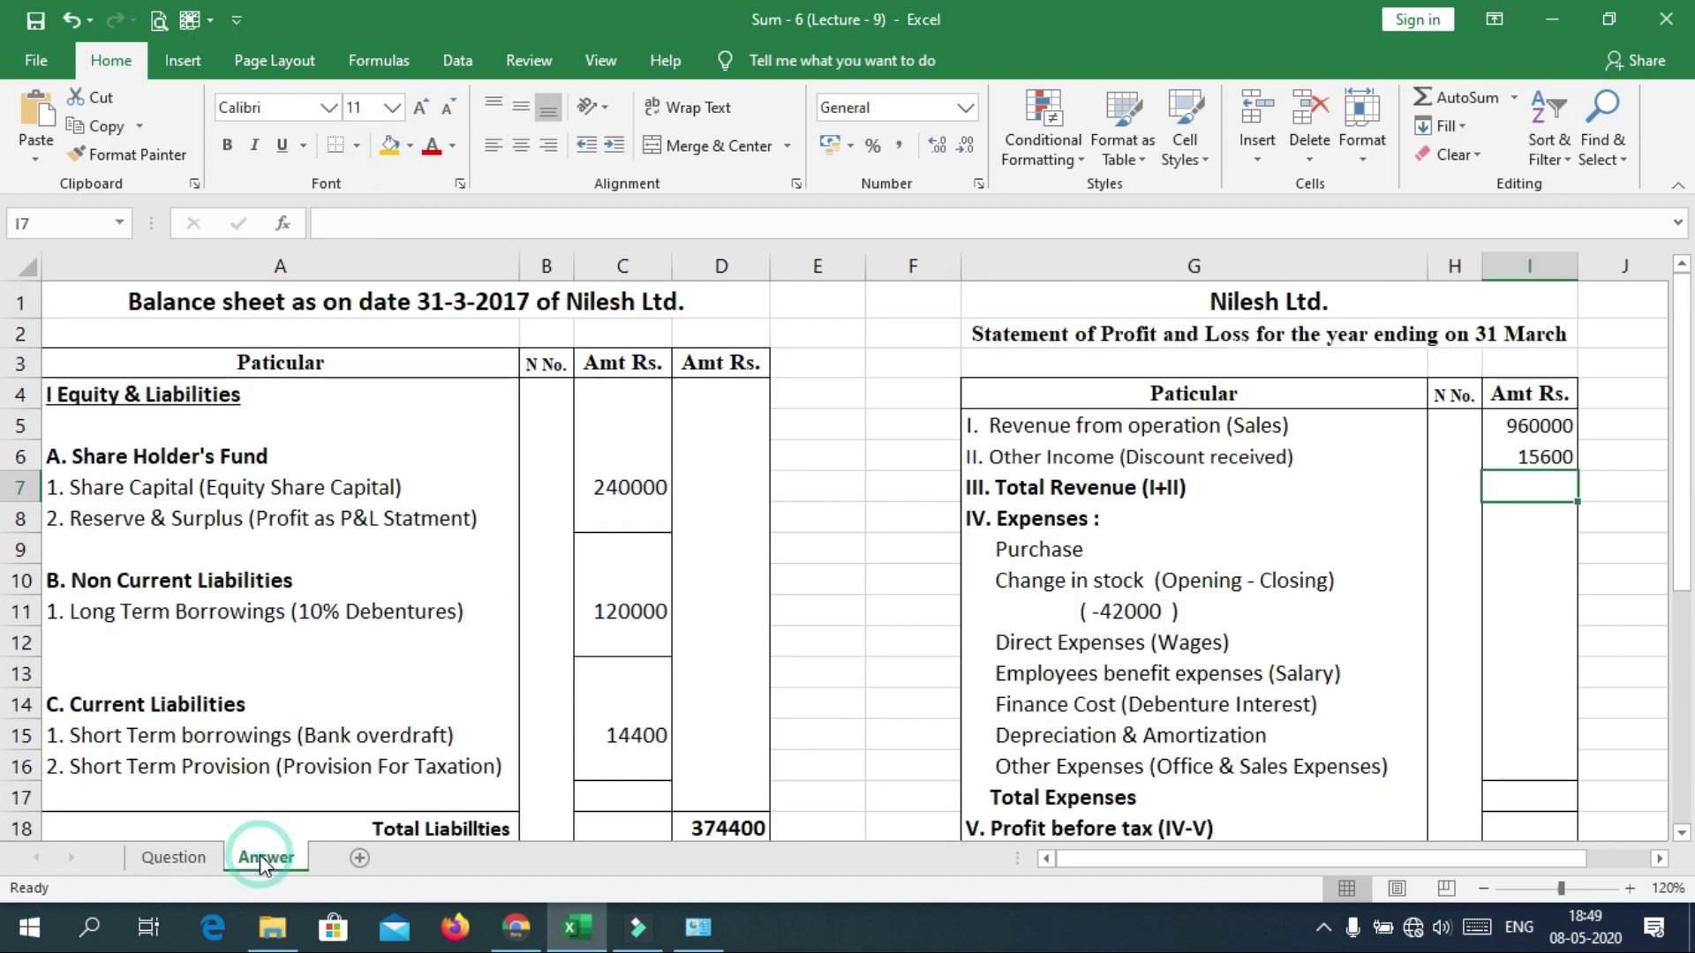
{"action": "left_click", "coordinate": [1523, 548]}
{"action": "type", "text": "426000"}
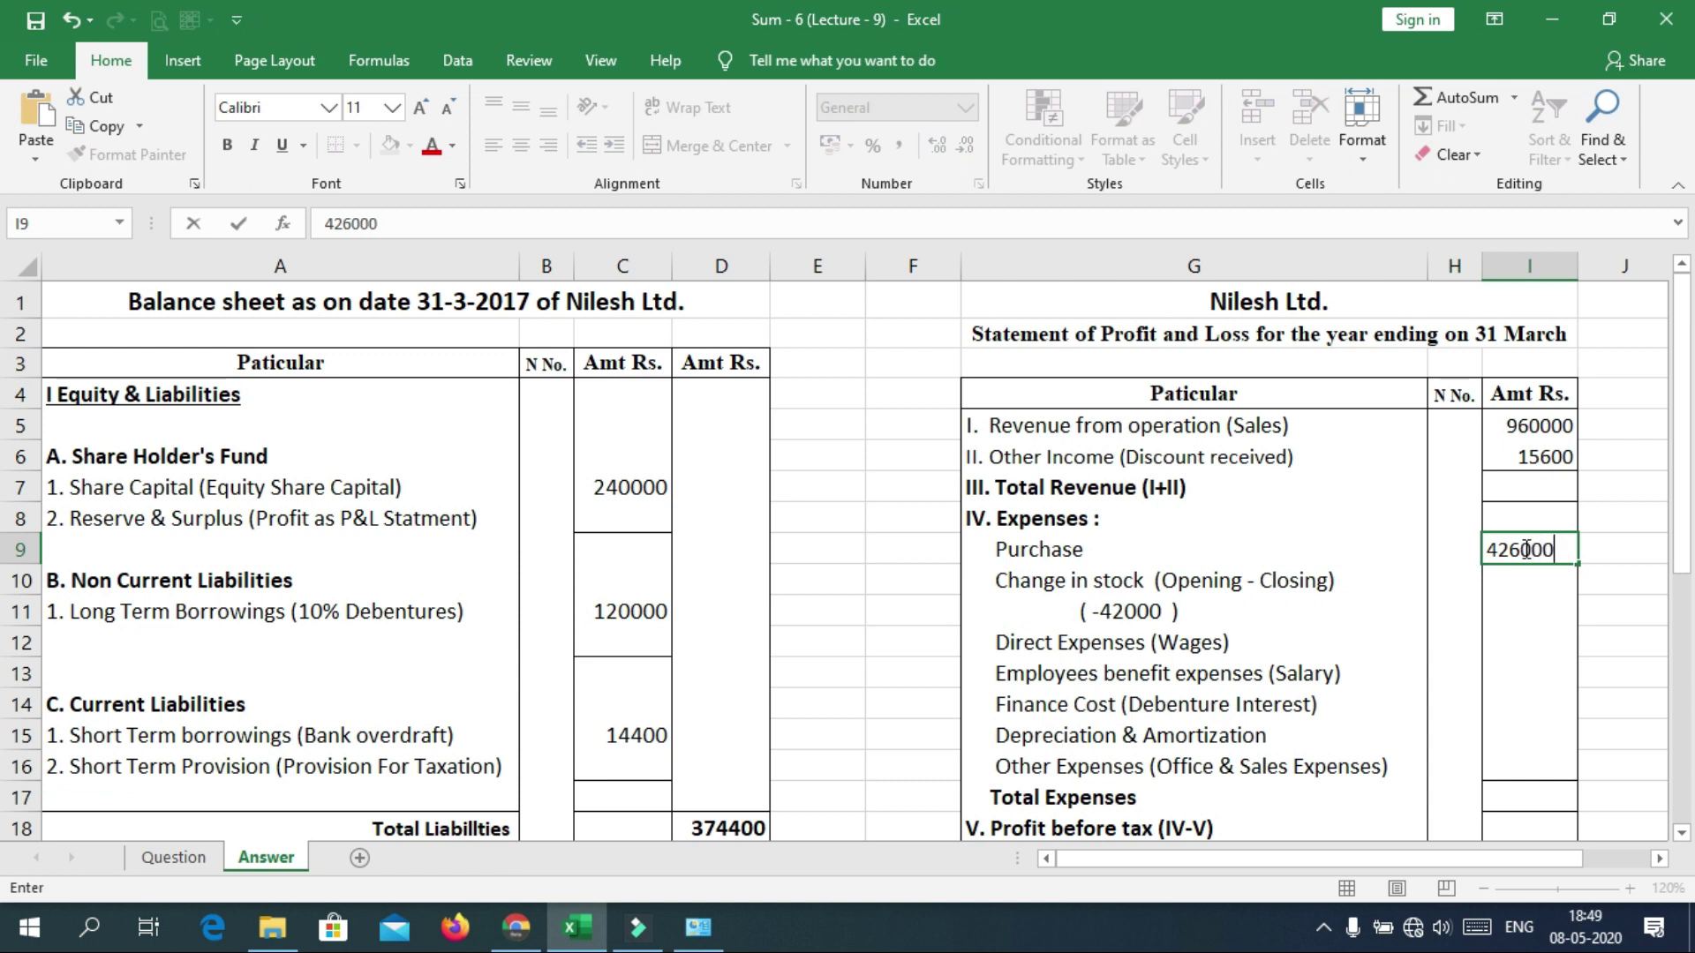
{"action": "key", "text": "Return"}
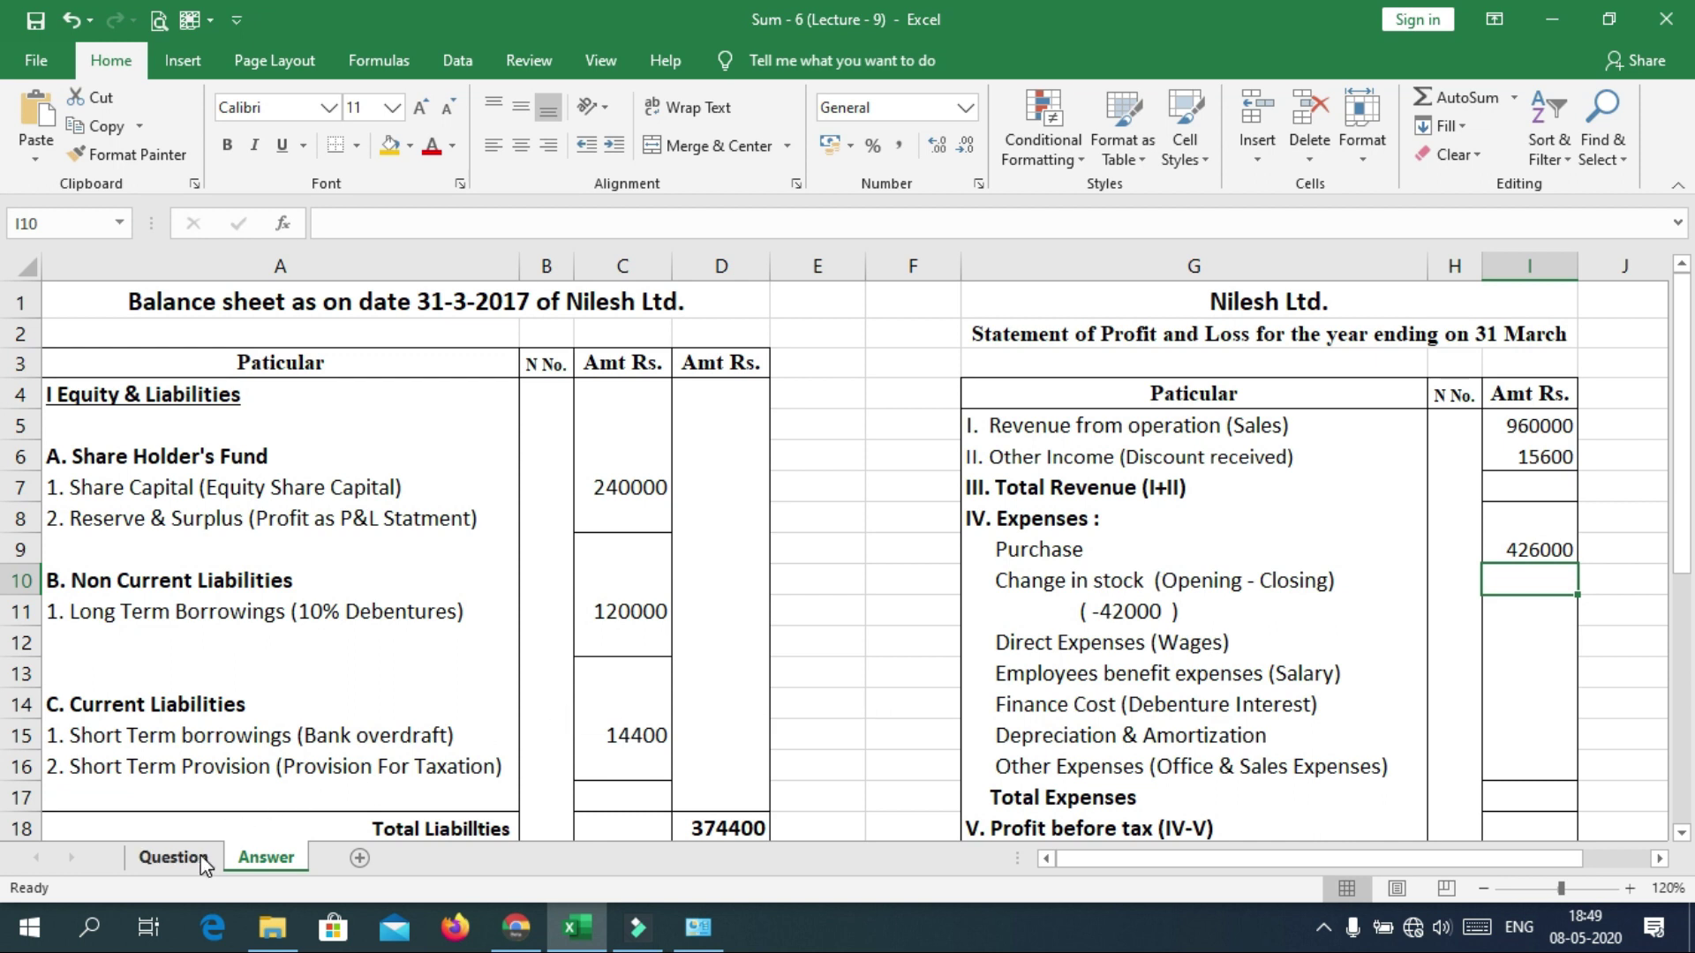
Fill the Opening stock debit amount with orange on the Question sheet and insert 36000 before -42000 in the brackets below Change in stock.
{"action": "left_click", "coordinate": [177, 856]}
{"action": "left_click", "coordinate": [498, 746]}
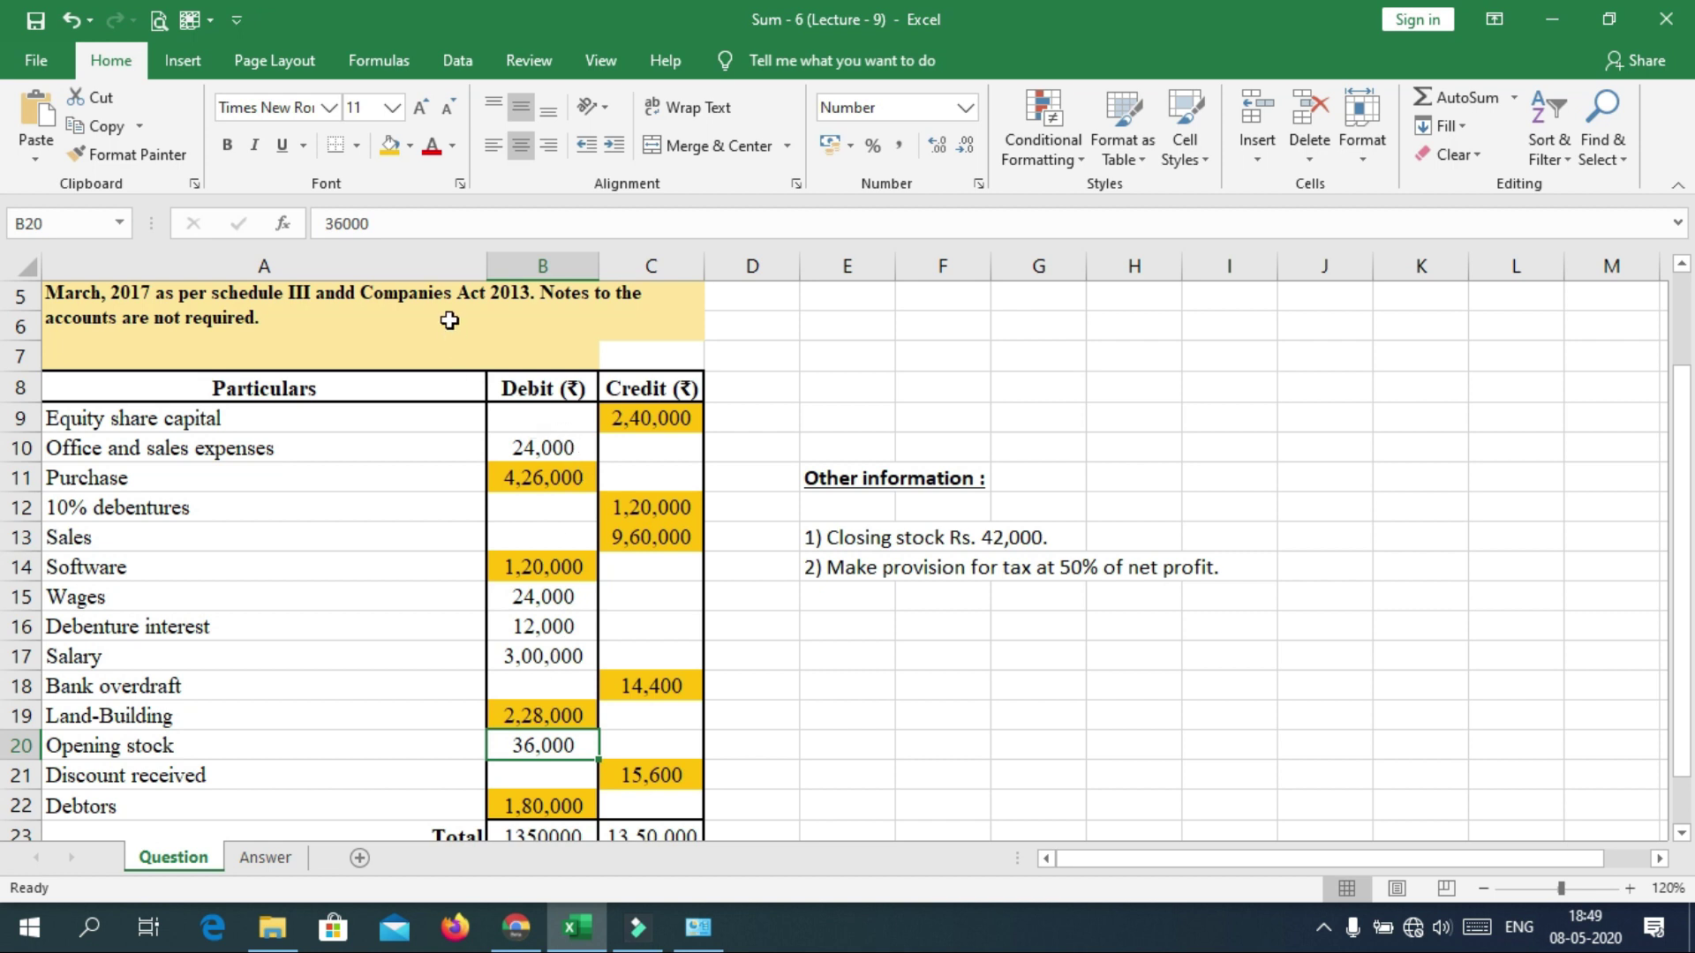
{"action": "left_click", "coordinate": [392, 142]}
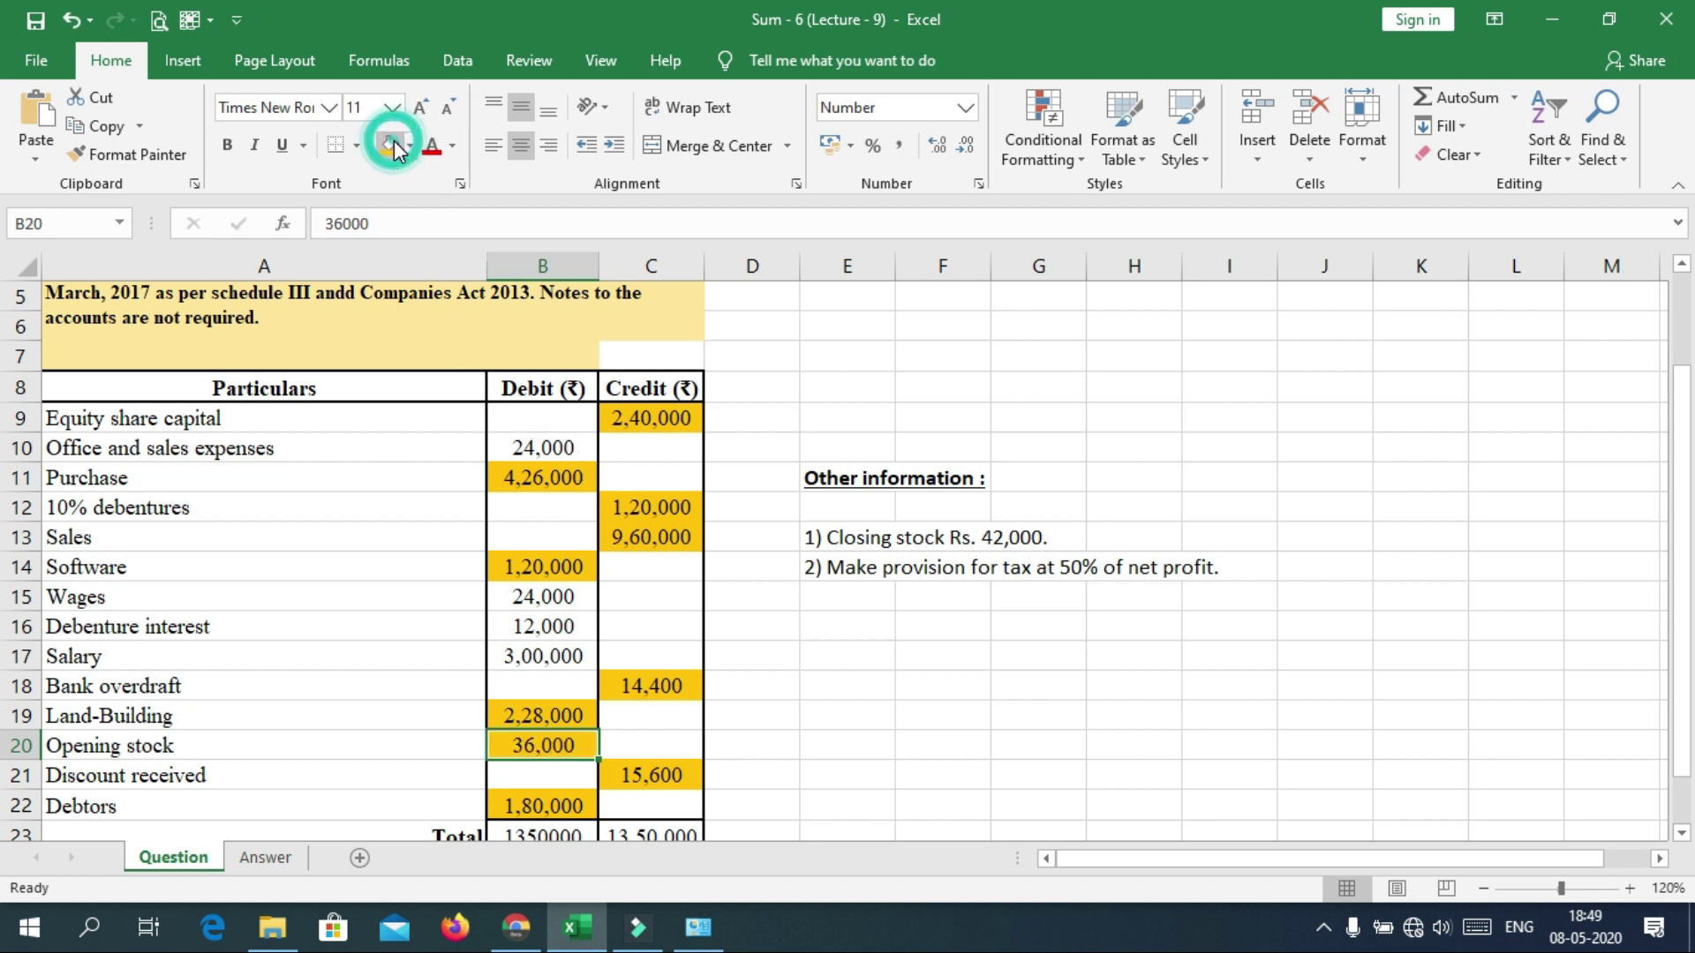
{"action": "left_click", "coordinate": [264, 860]}
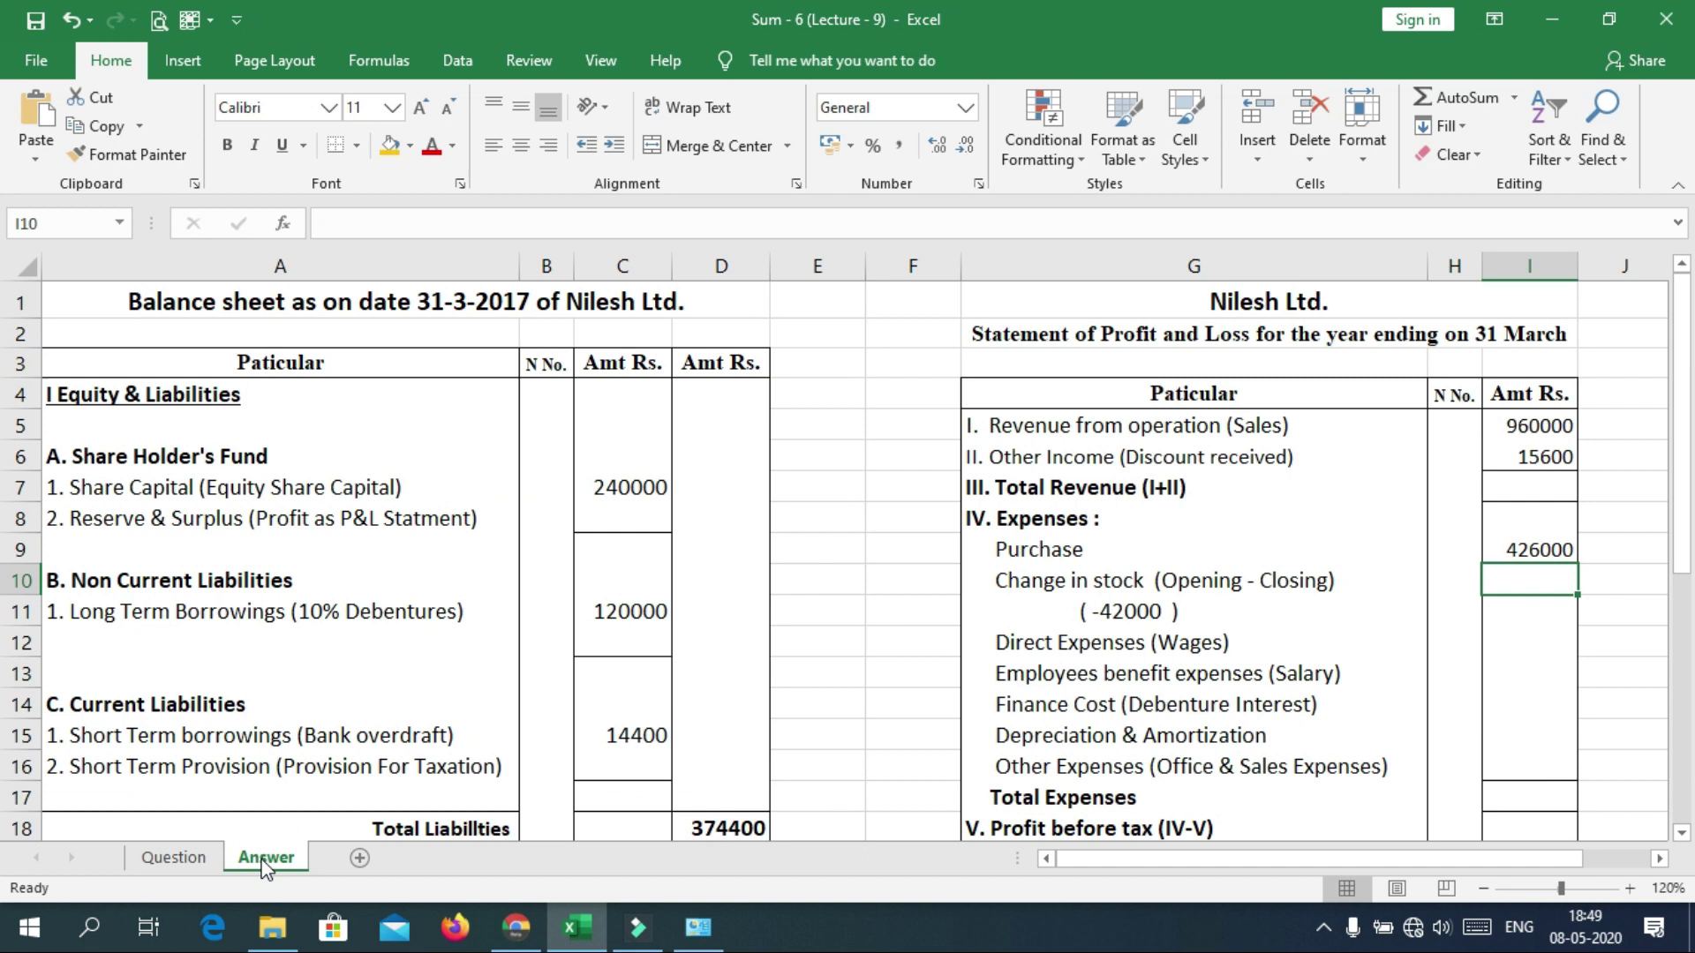
{"action": "double_click", "coordinate": [1094, 610]}
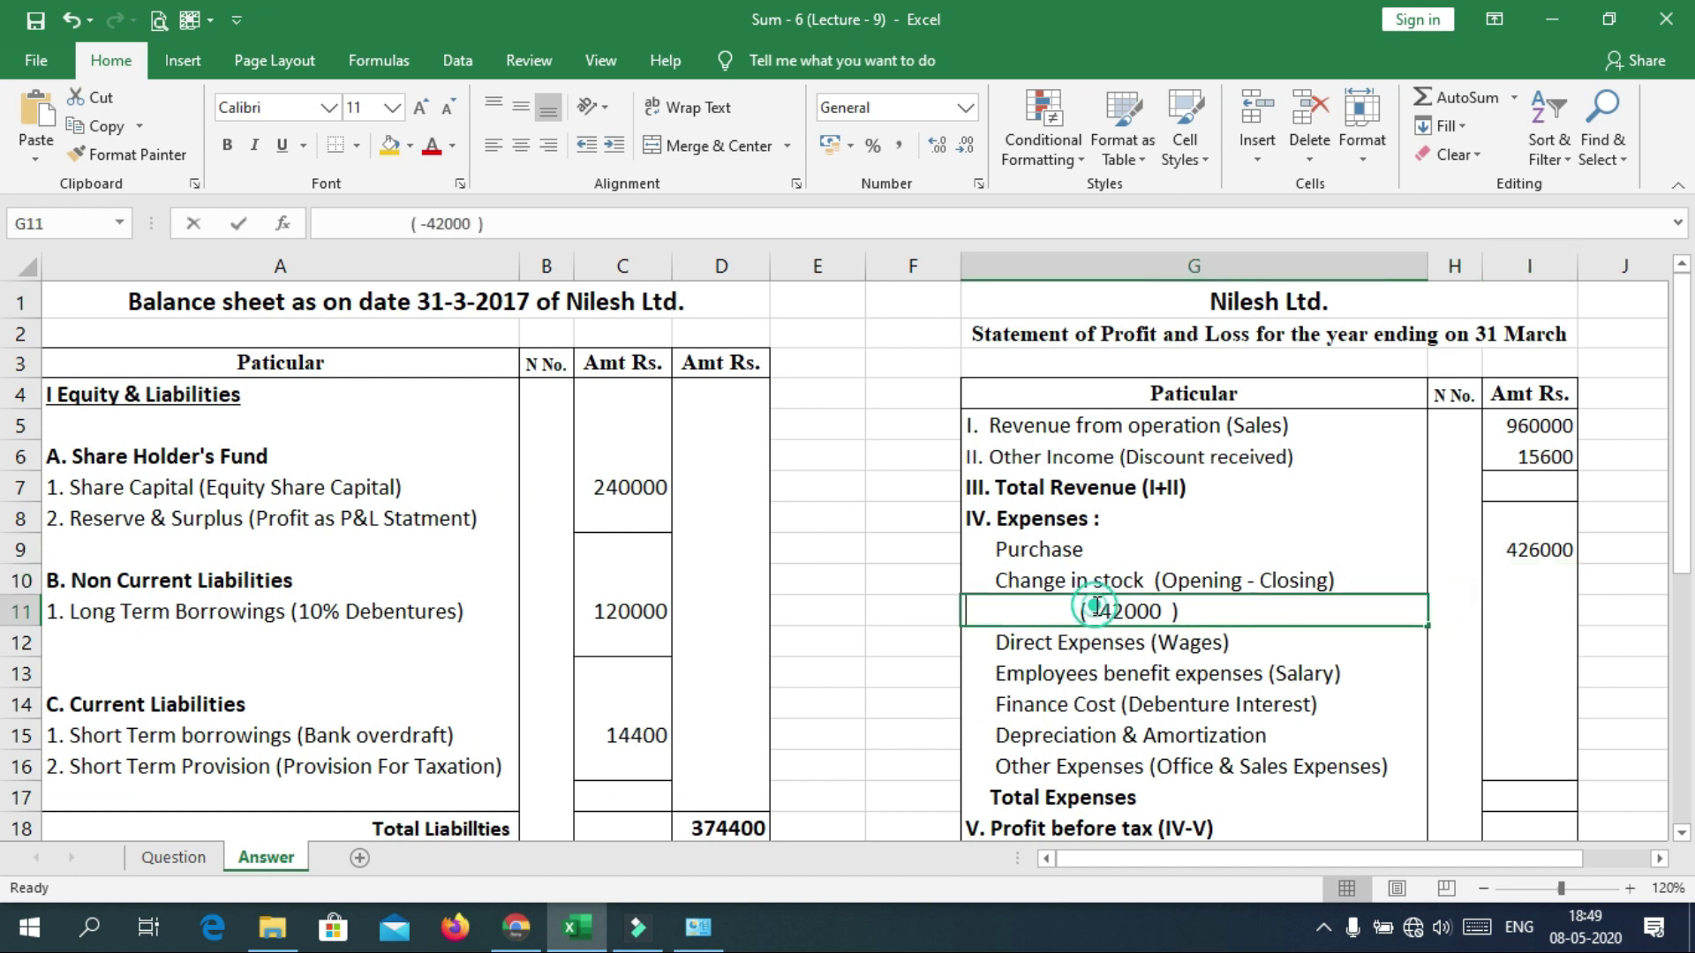
{"action": "type", "text": "36000"}
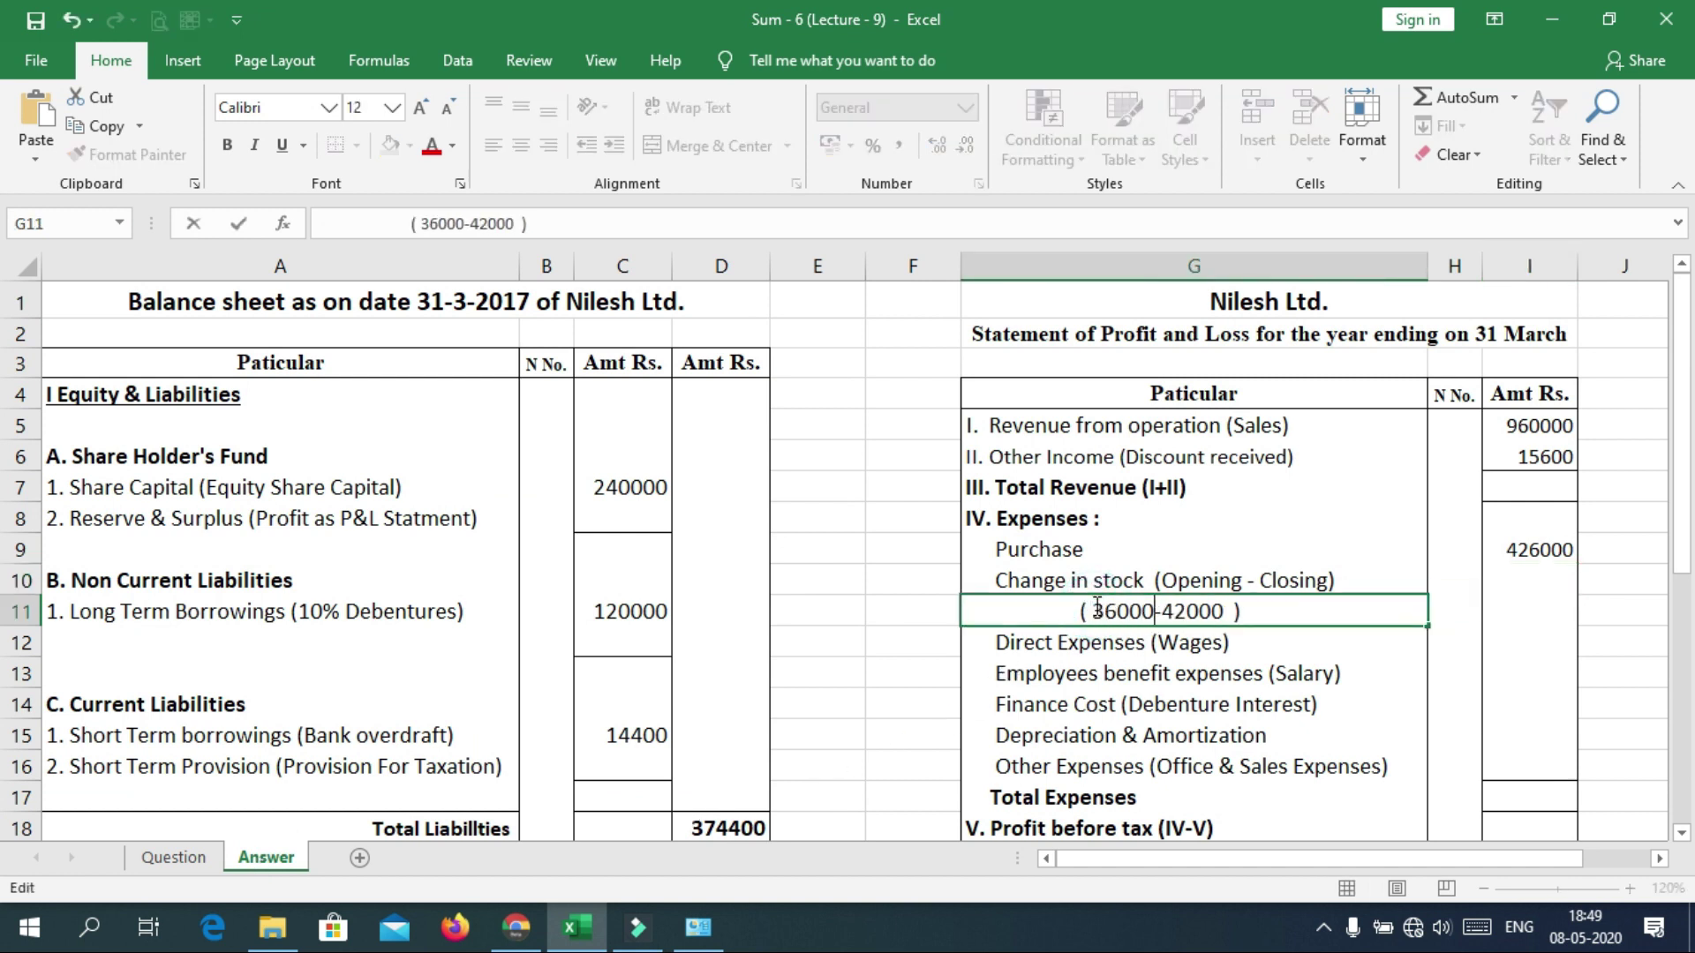
{"action": "key", "text": "Return"}
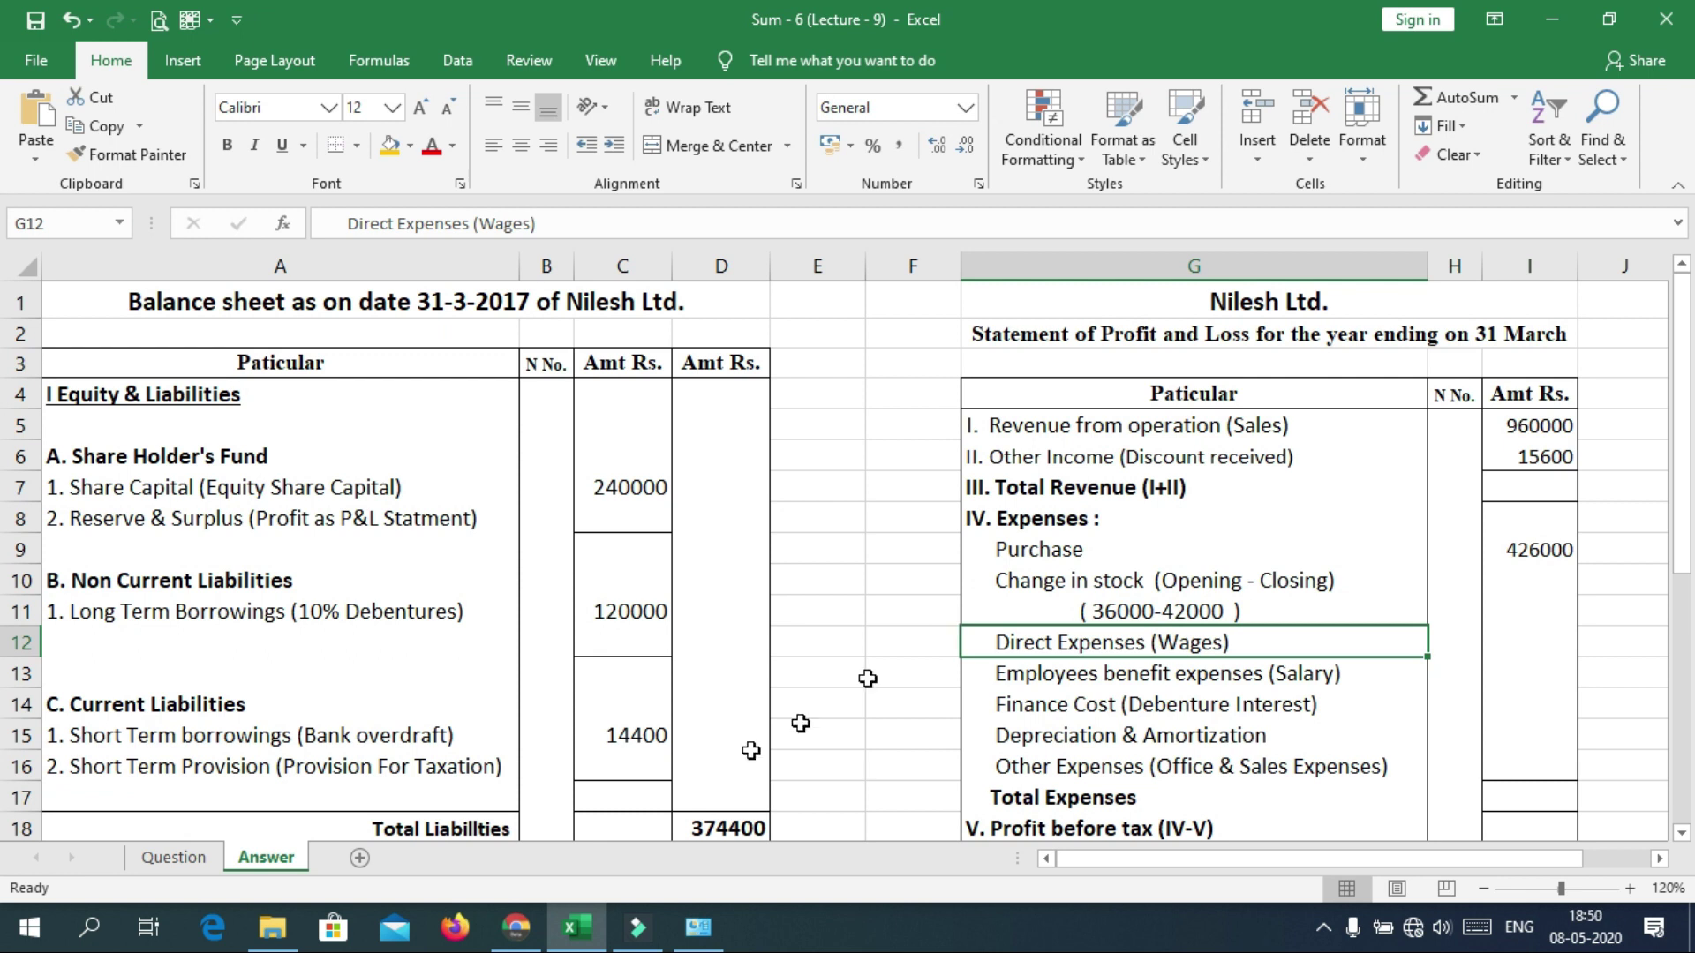
Fill the Wages debit amount with orange on the Question sheet and enter 24000 for Direct Expenses (Wages) in the profit and loss statement.
{"action": "left_click", "coordinate": [202, 861]}
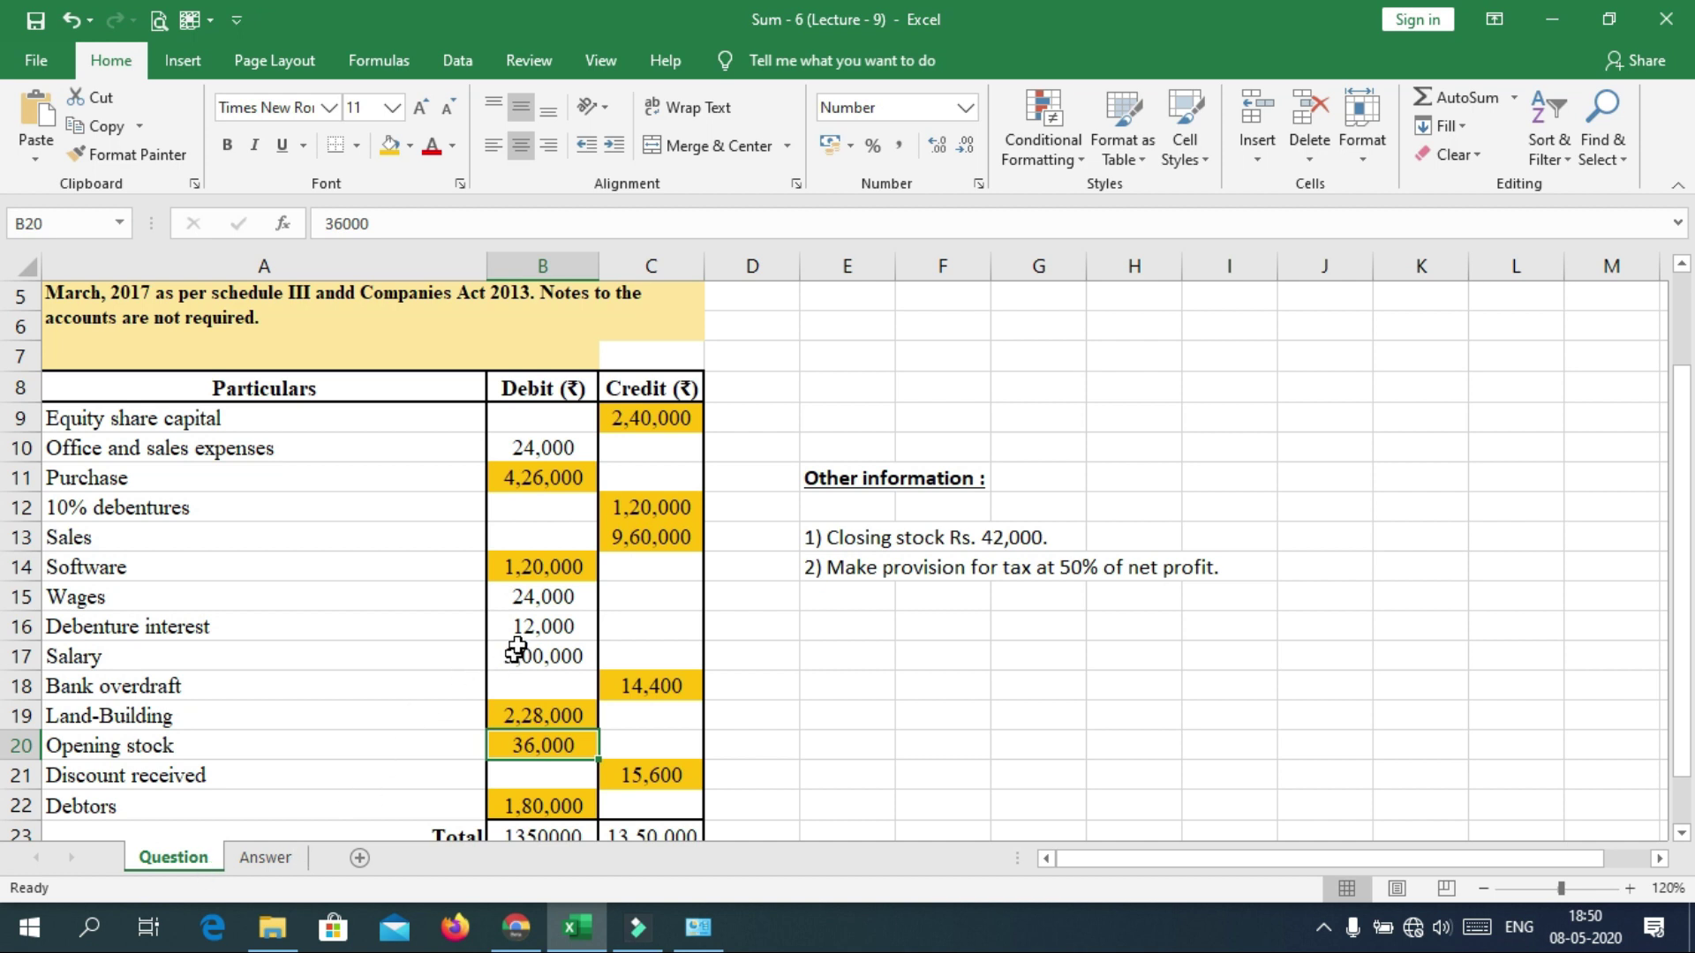
{"action": "left_click", "coordinate": [524, 603]}
{"action": "left_click", "coordinate": [390, 146]}
{"action": "left_click", "coordinate": [265, 857]}
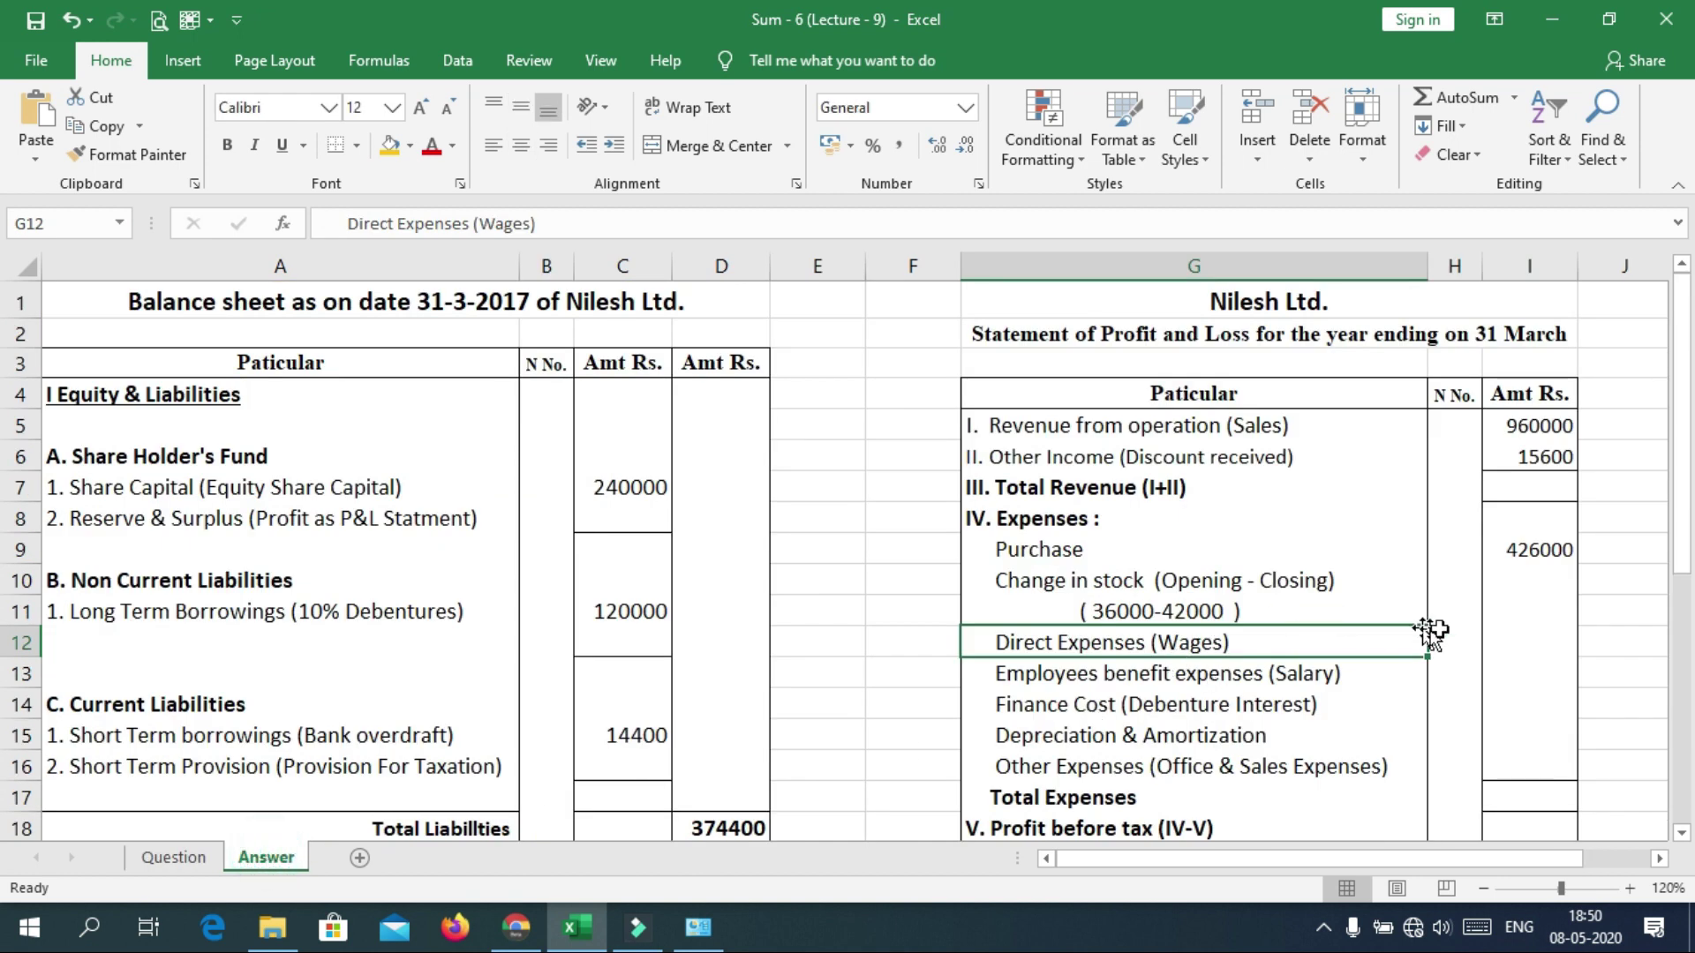
{"action": "left_click", "coordinate": [1507, 642]}
{"action": "type", "text": "24000"}
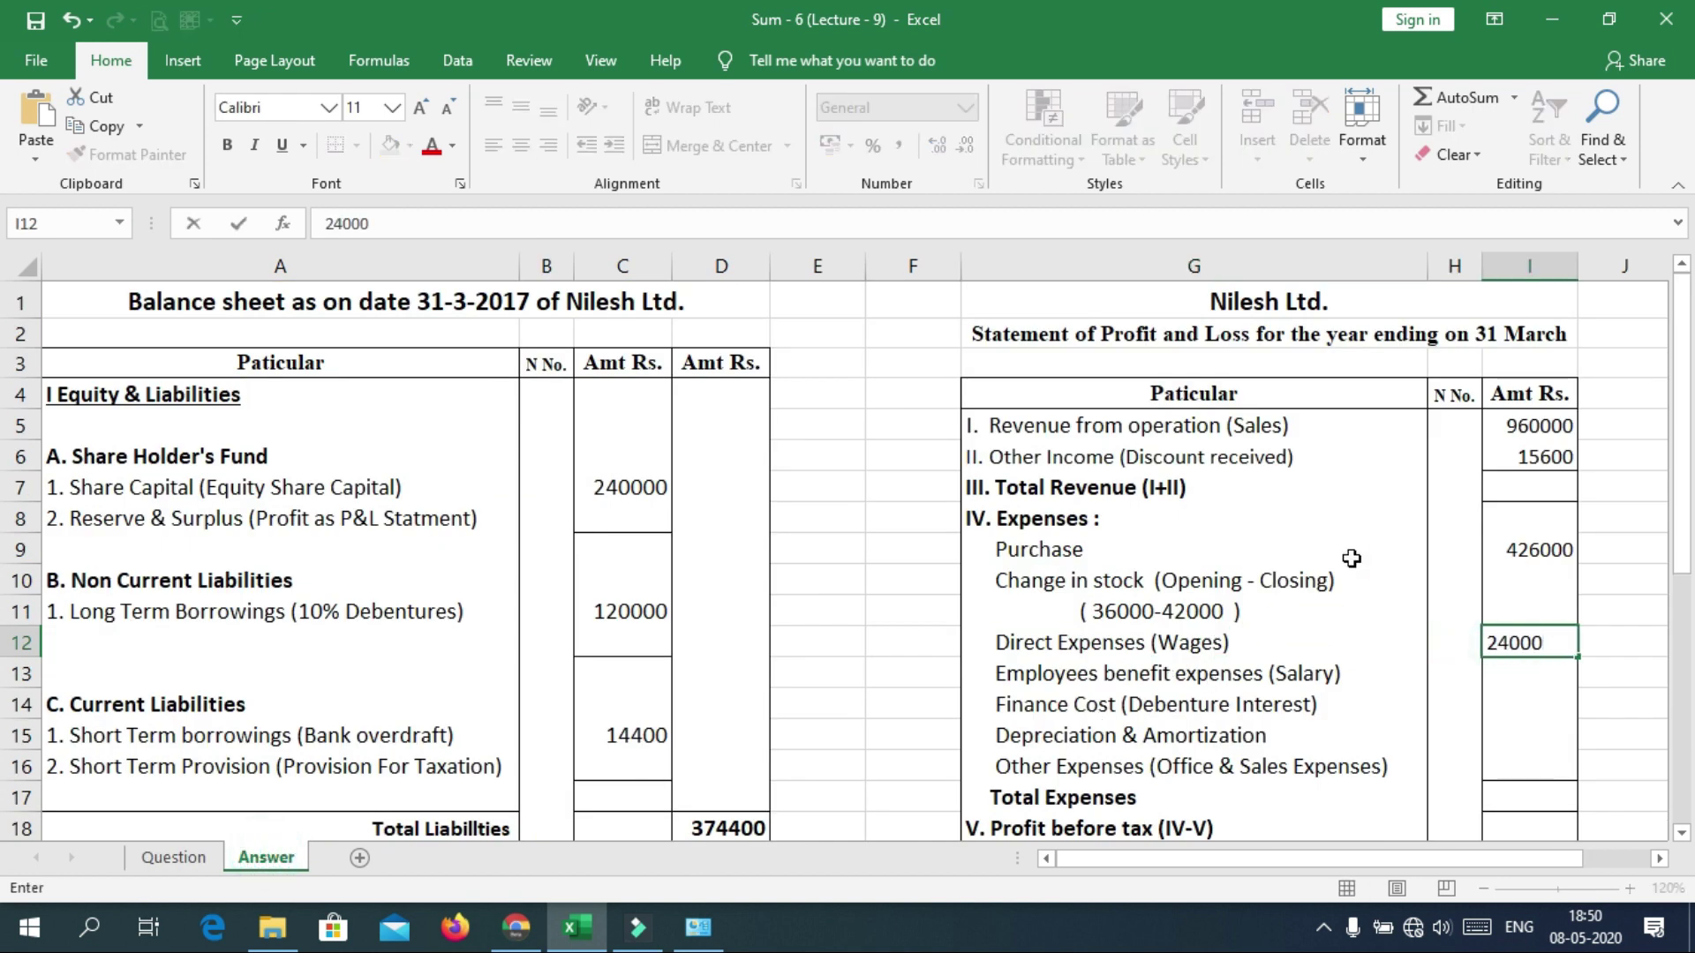
{"action": "key", "text": "Return"}
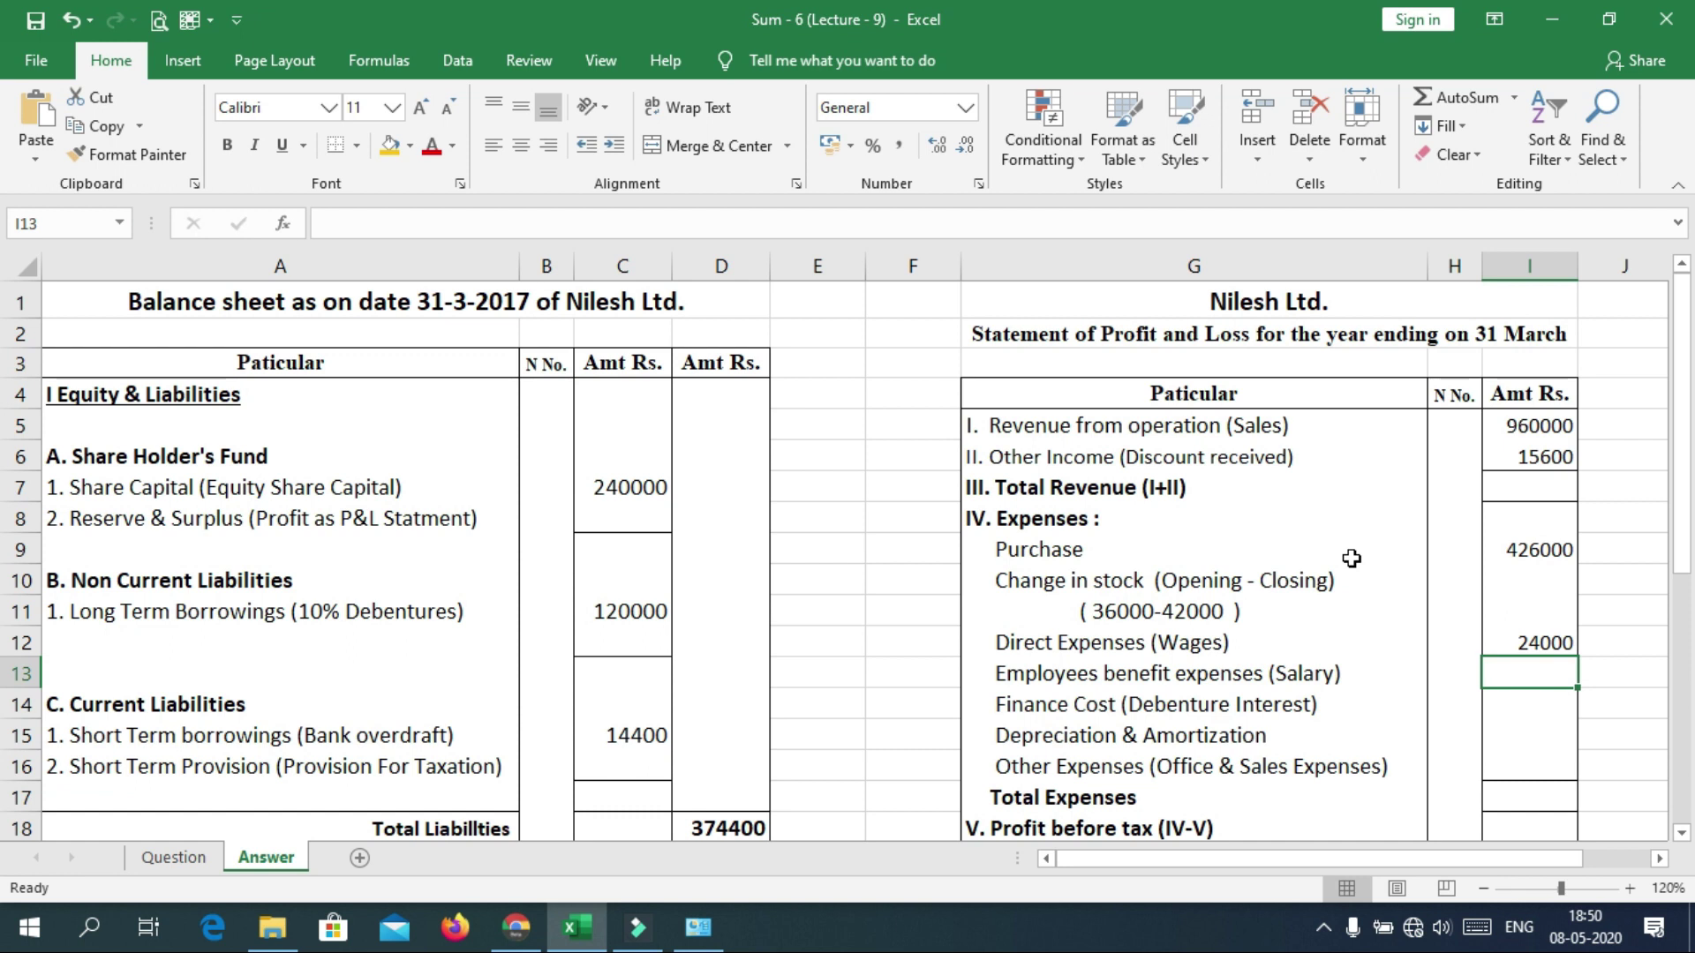
Fill the Salary debit amount with orange on the Question sheet and enter 300000 for Employees benefit expenses (Salary) in the profit and loss statement.
{"action": "left_click", "coordinate": [177, 852]}
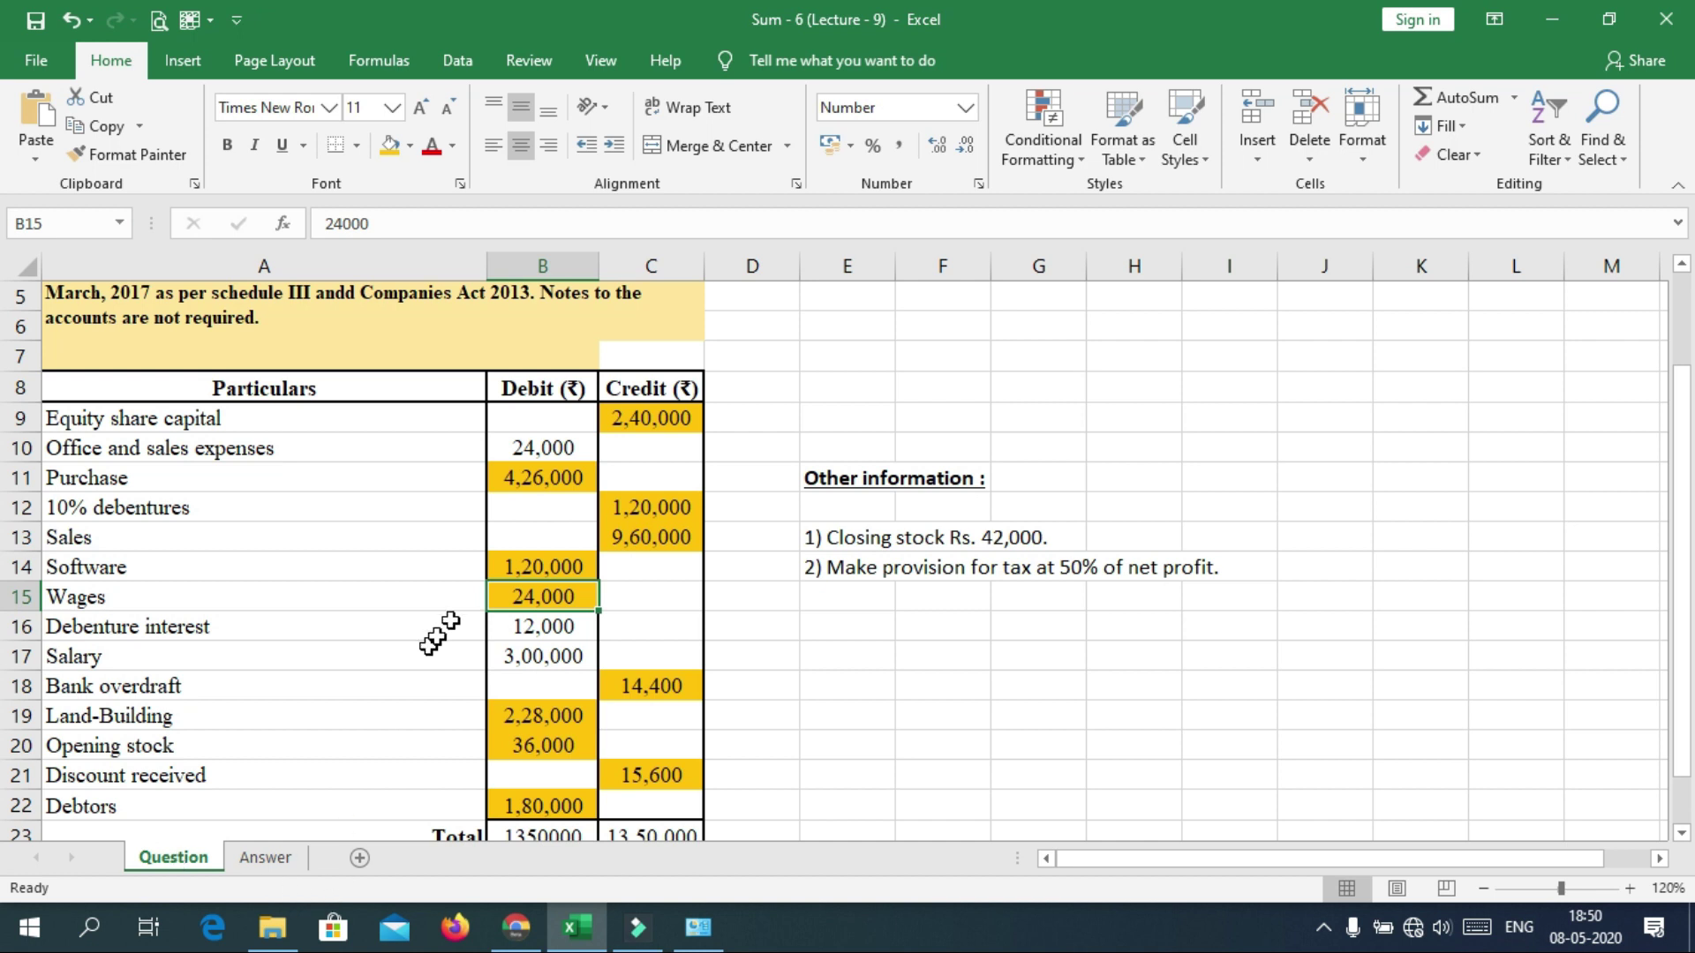
{"action": "left_click", "coordinate": [519, 655]}
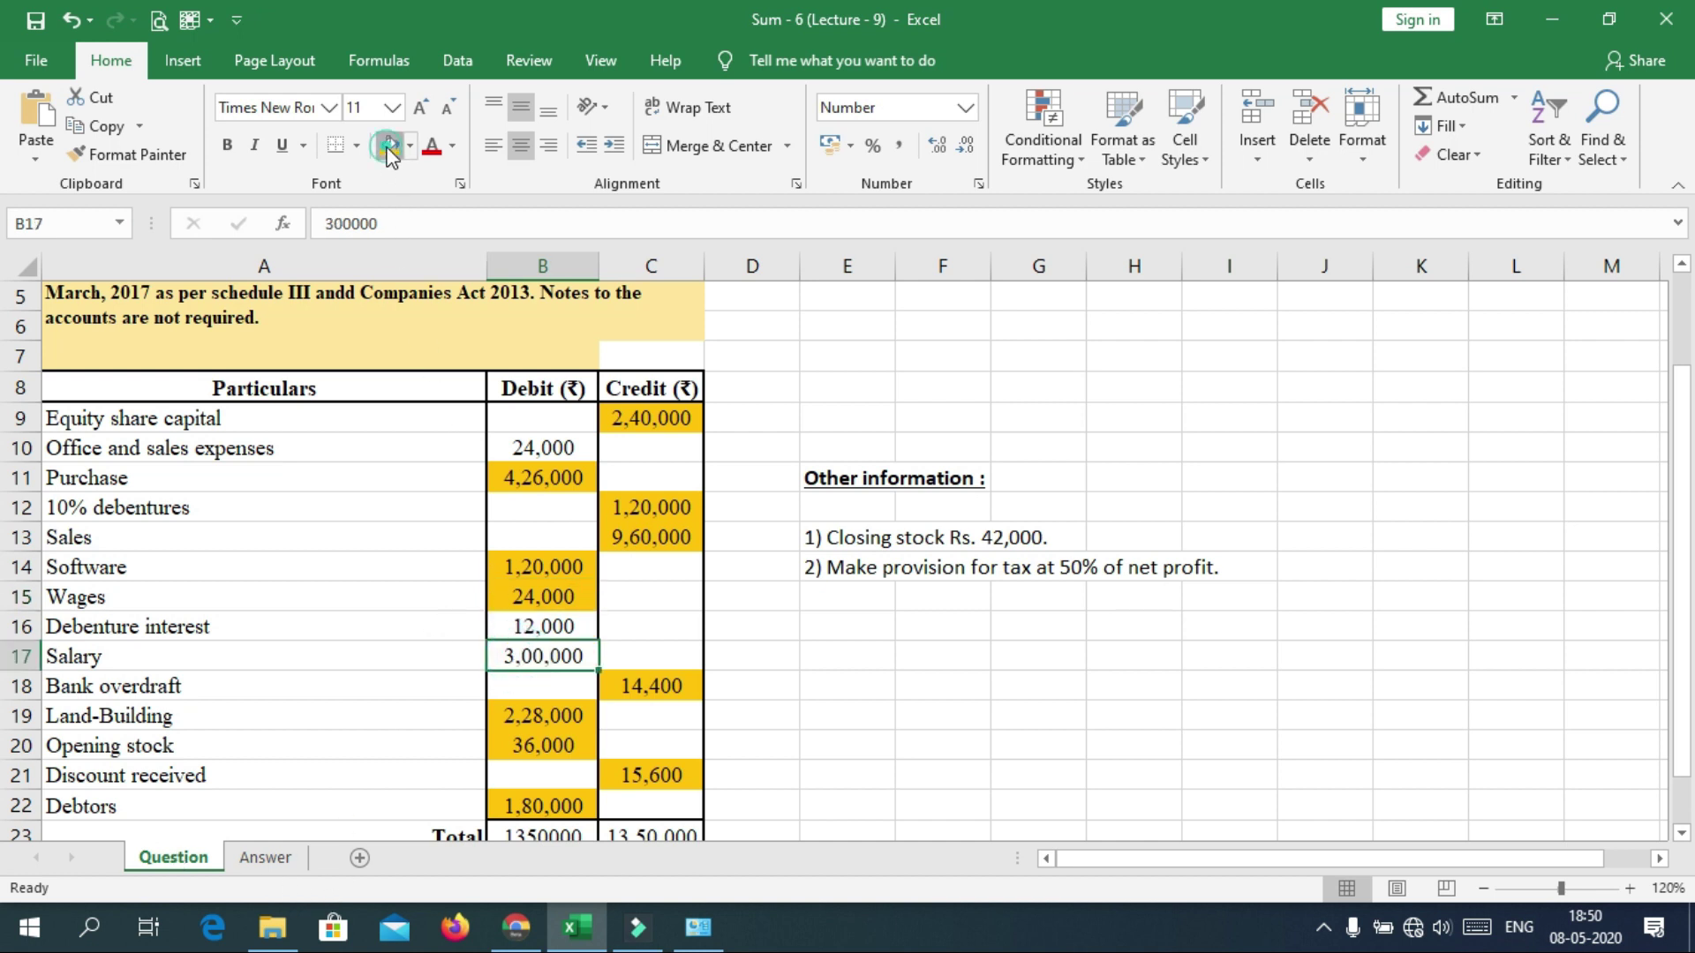
{"action": "left_click", "coordinate": [388, 148]}
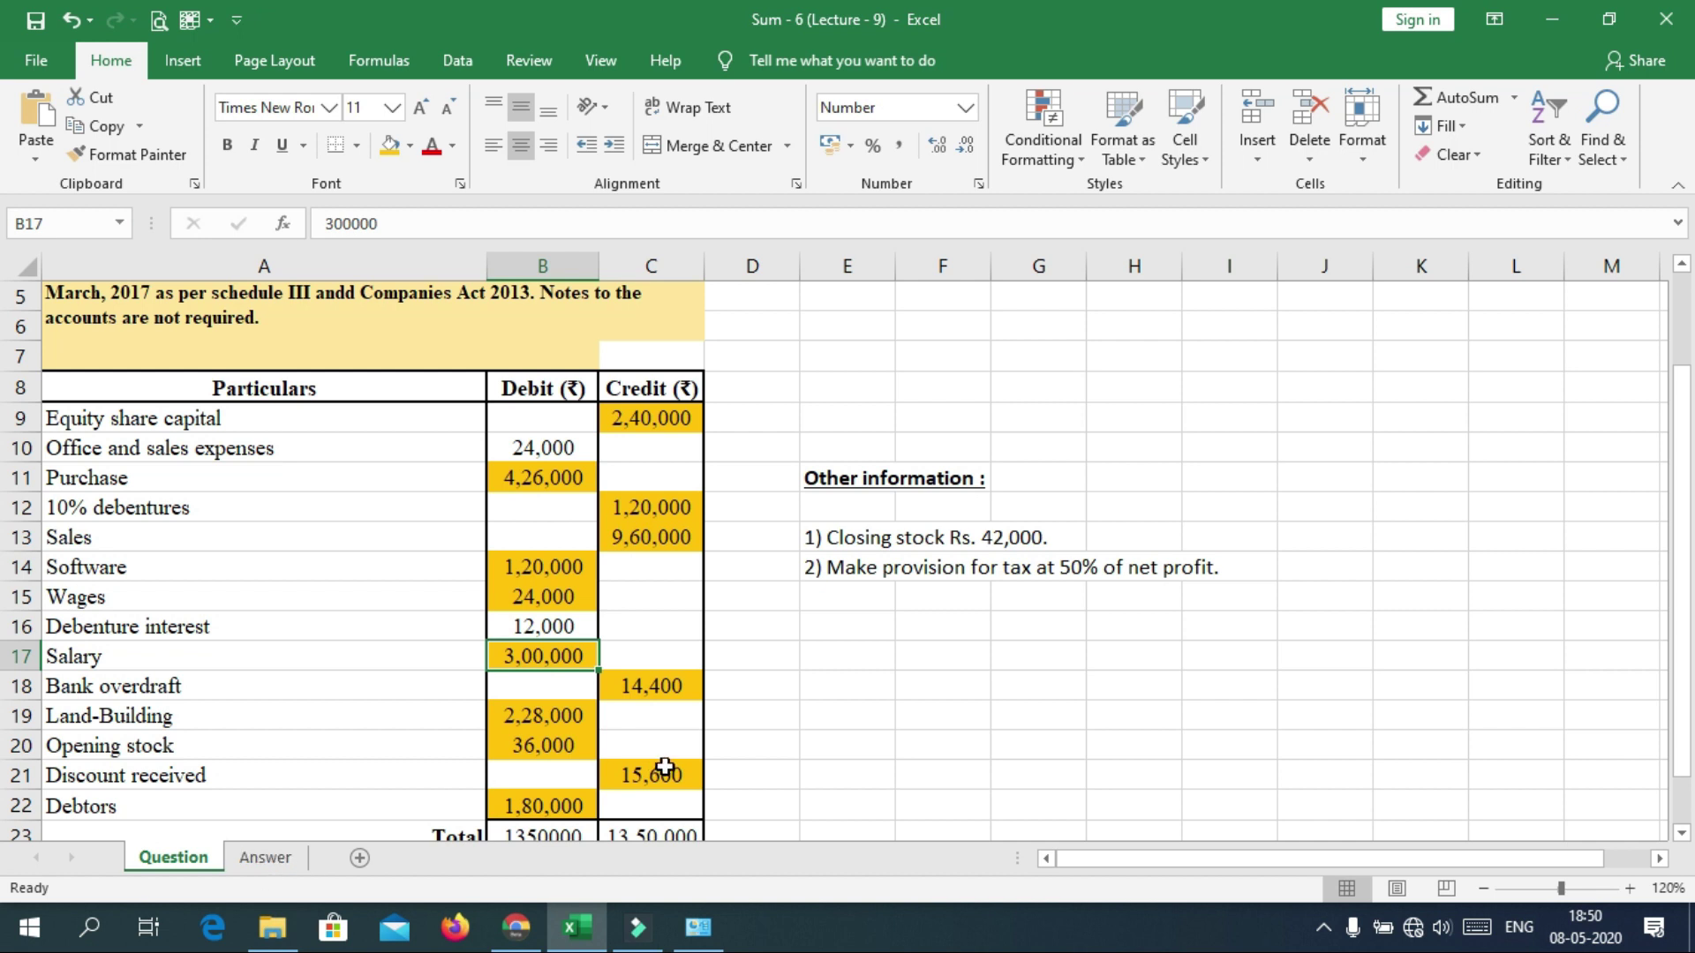
{"action": "left_click", "coordinate": [265, 859]}
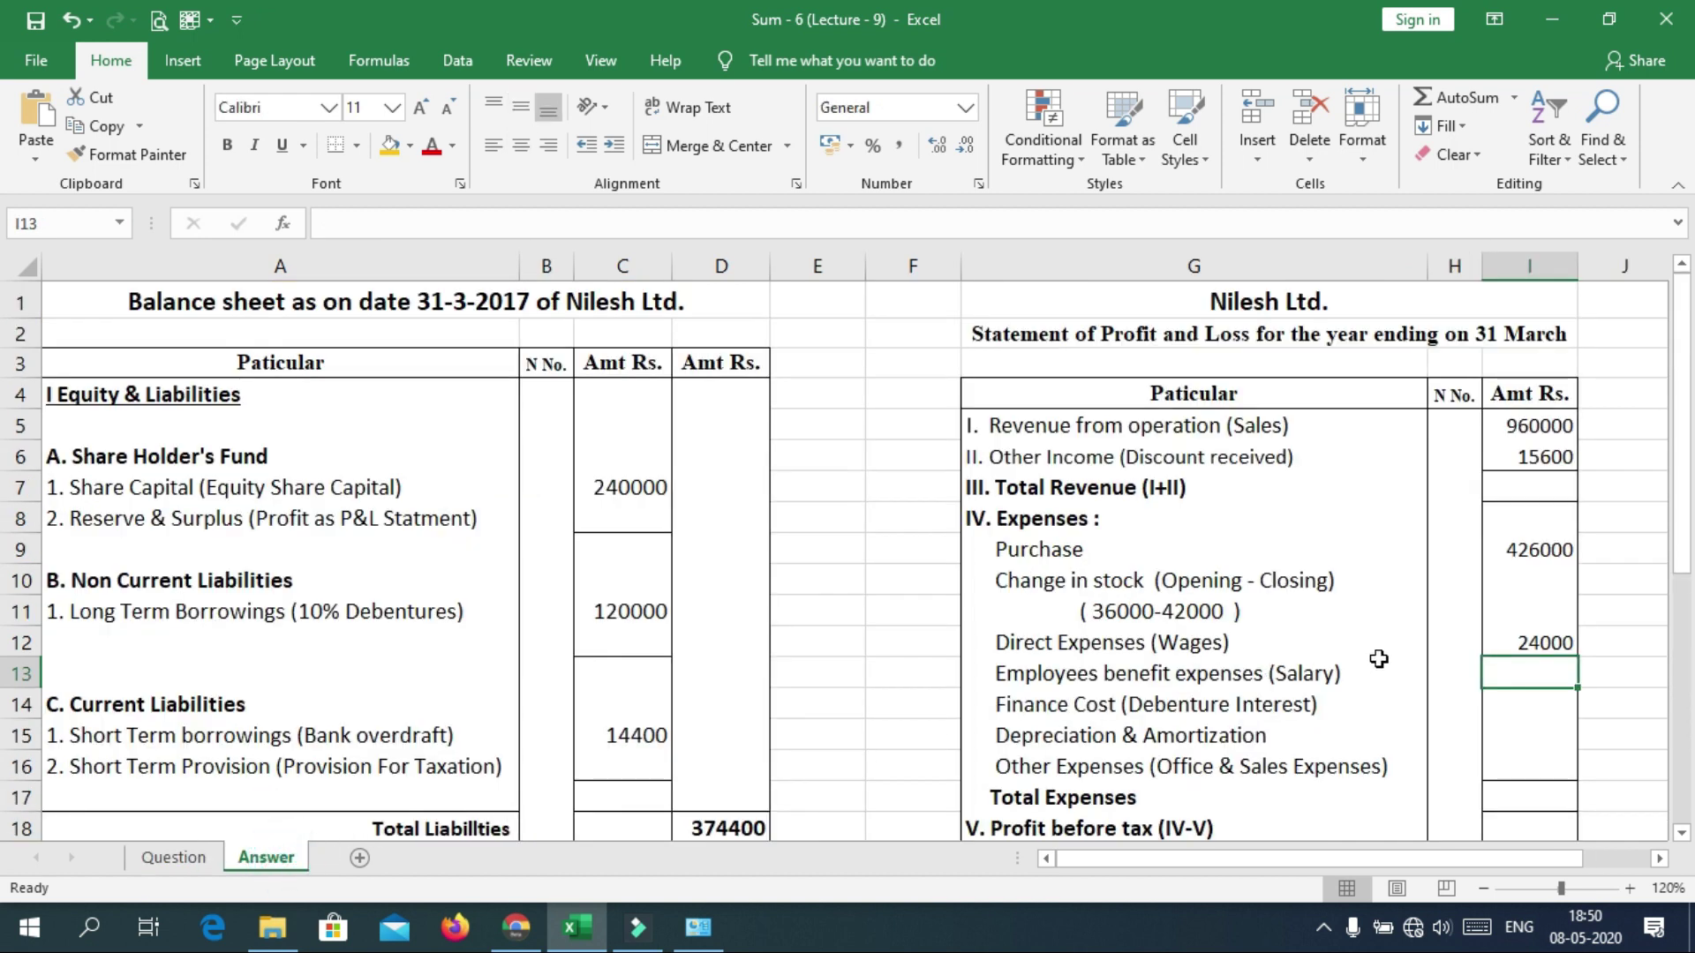
{"action": "type", "text": "300000"}
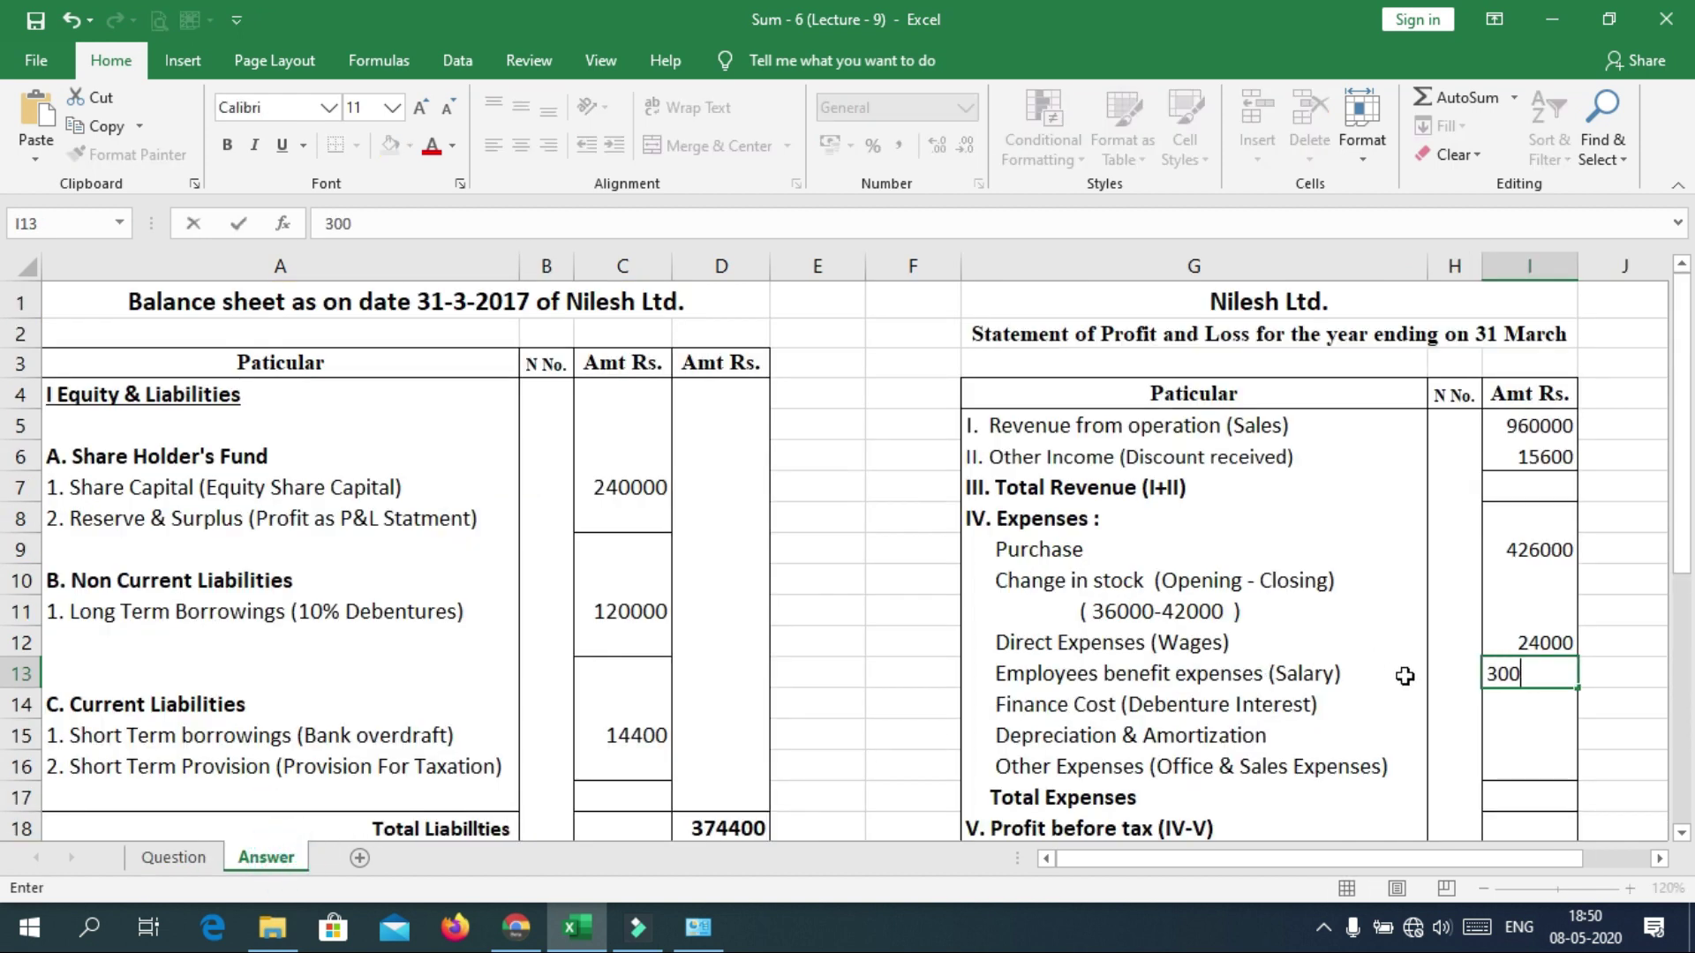
{"action": "key", "text": "Return"}
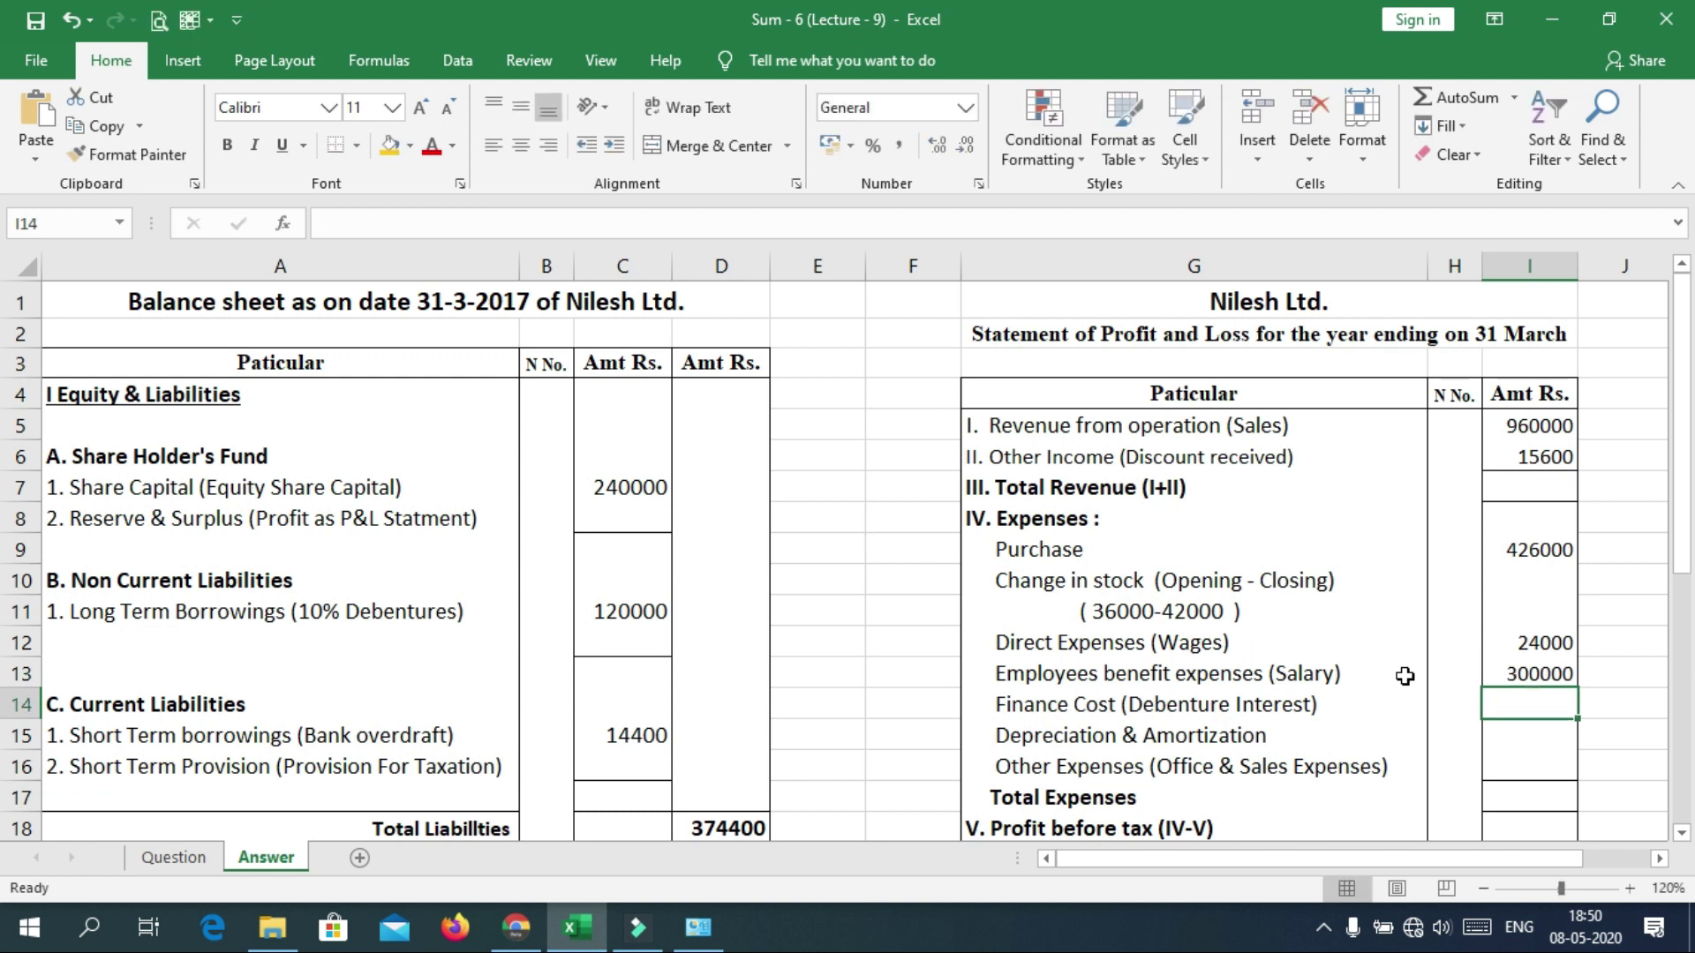
Fill the Debenture interest debit amount with orange on the Question sheet and enter 12000 for Finance Cost in the profit and loss statement.
{"action": "left_click", "coordinate": [190, 861]}
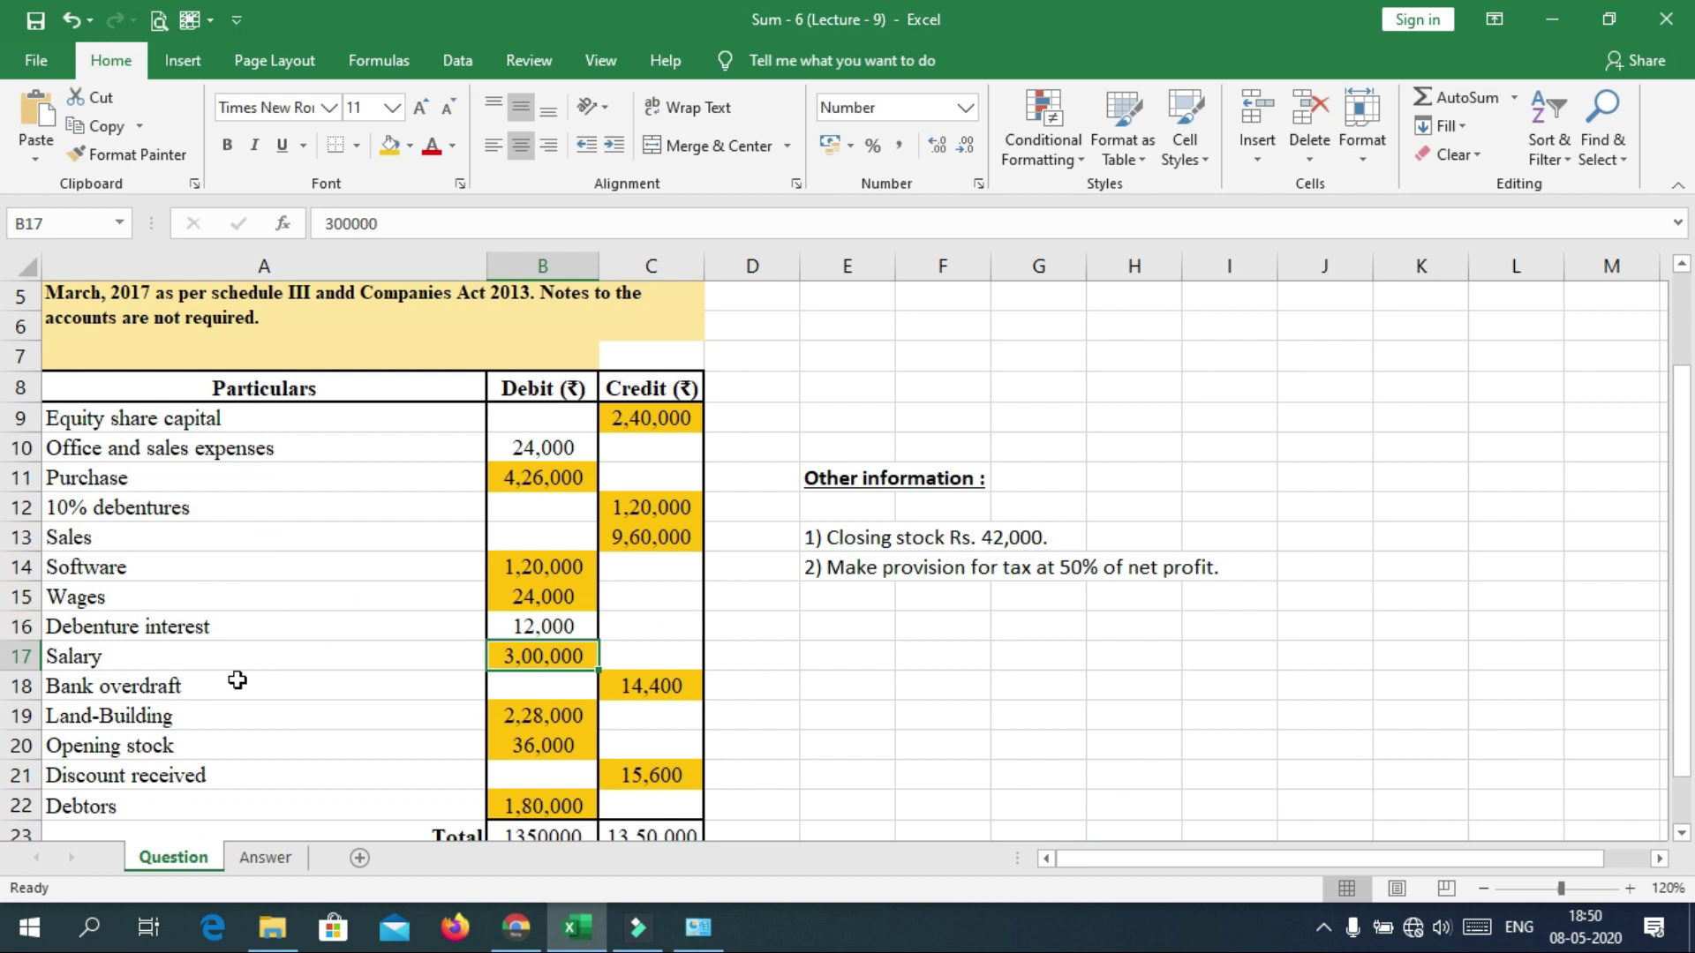
{"action": "left_click", "coordinate": [514, 625]}
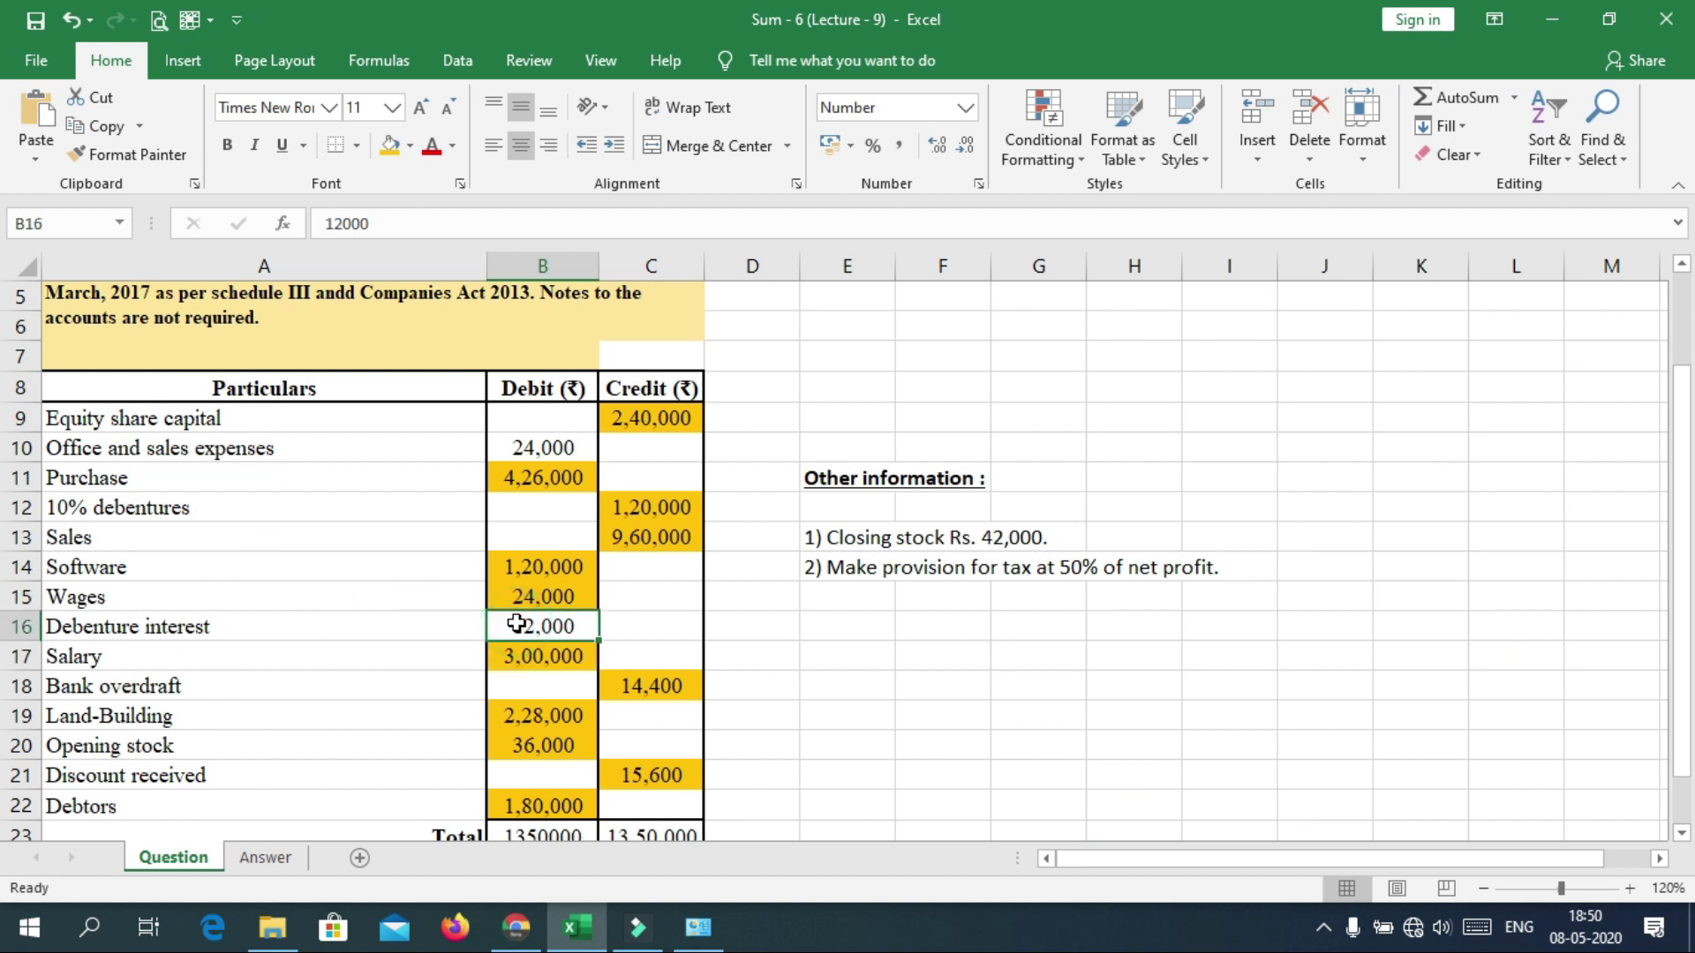
{"action": "left_click", "coordinate": [389, 144]}
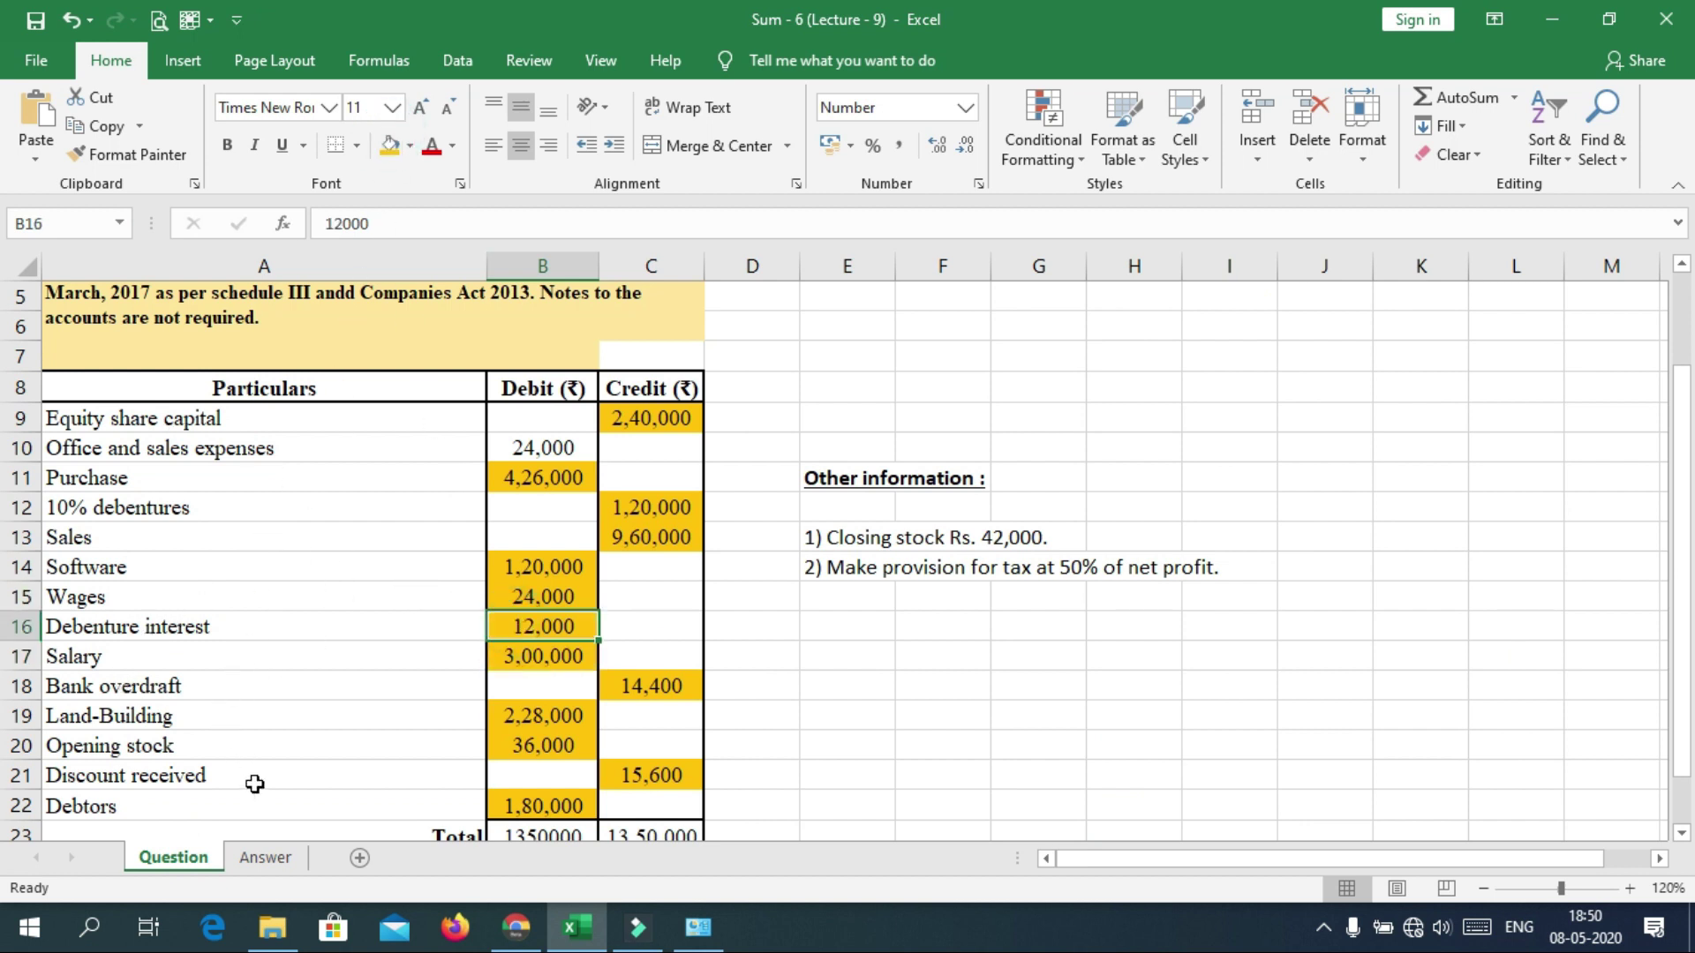
{"action": "left_click", "coordinate": [262, 857]}
{"action": "type", "text": "12"}
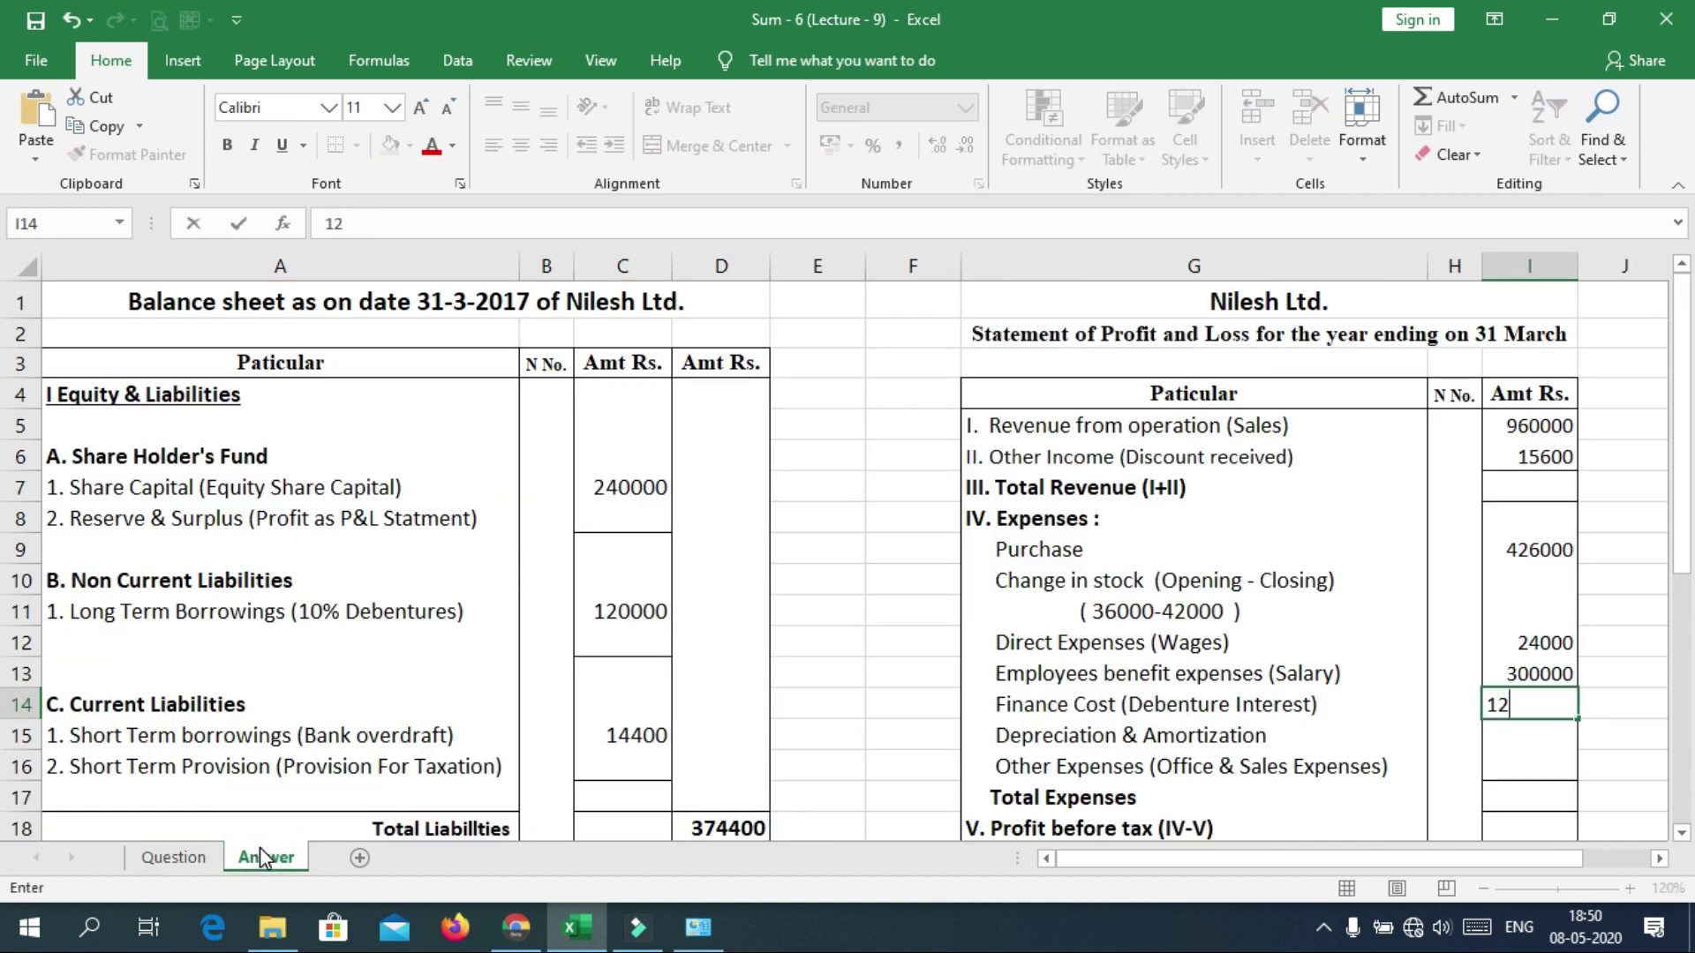
{"action": "type", "text": "000"}
{"action": "key", "text": "Return"}
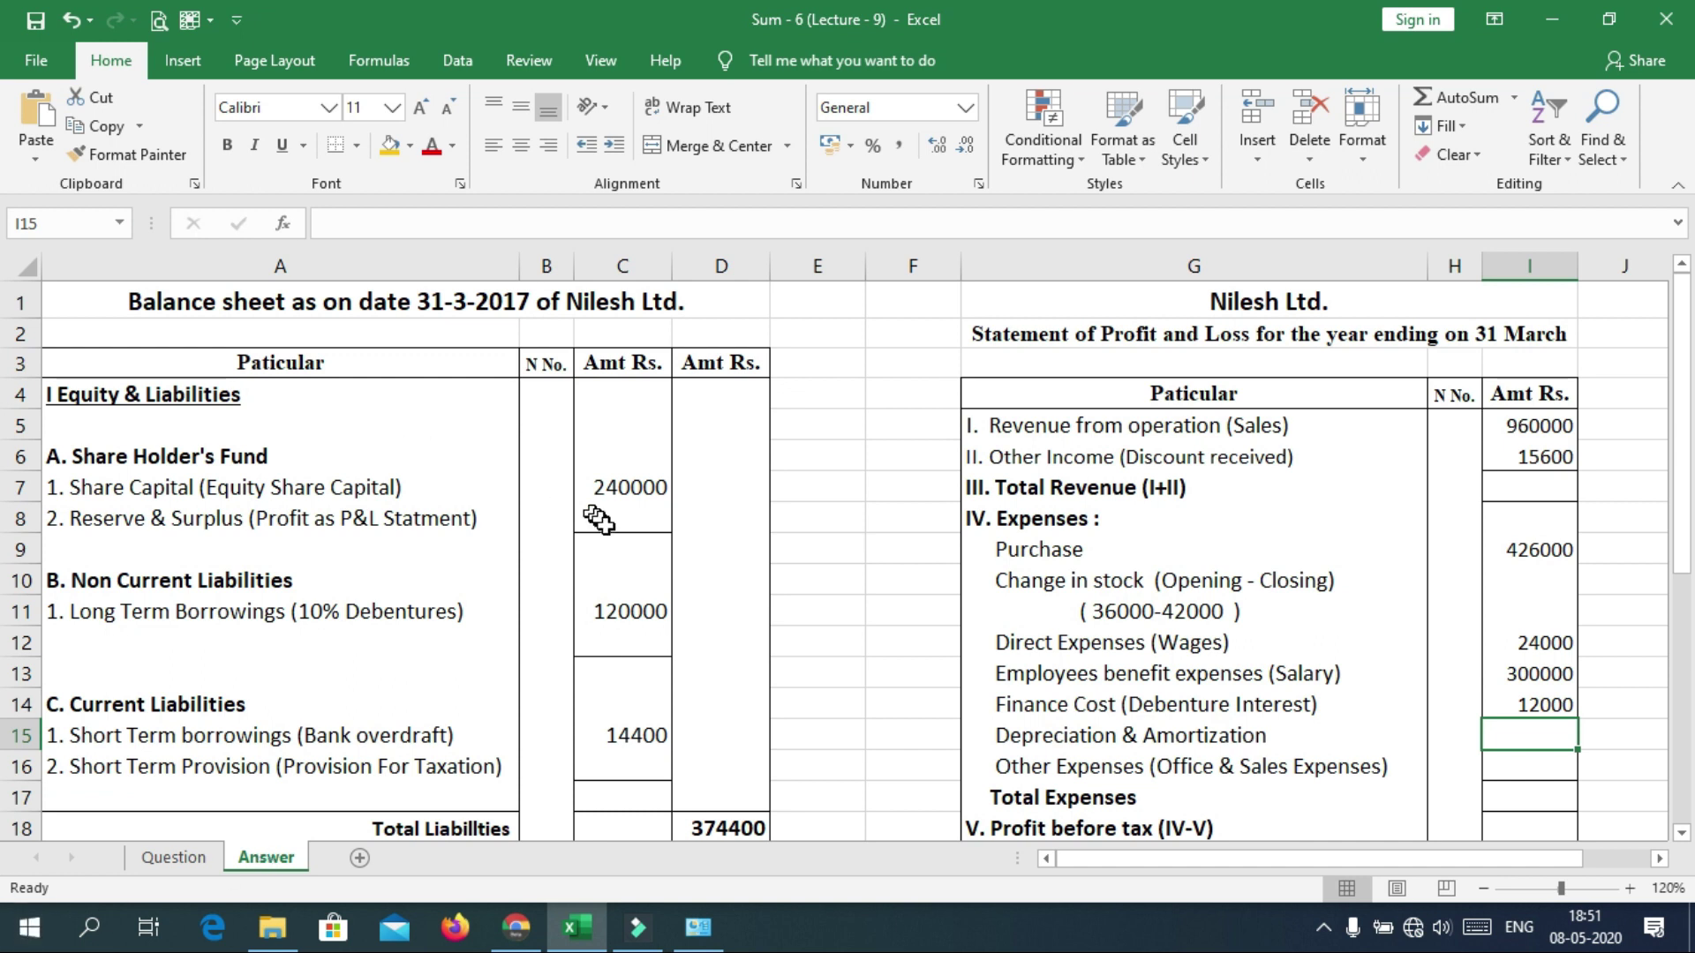
{"action": "left_click", "coordinate": [599, 608]}
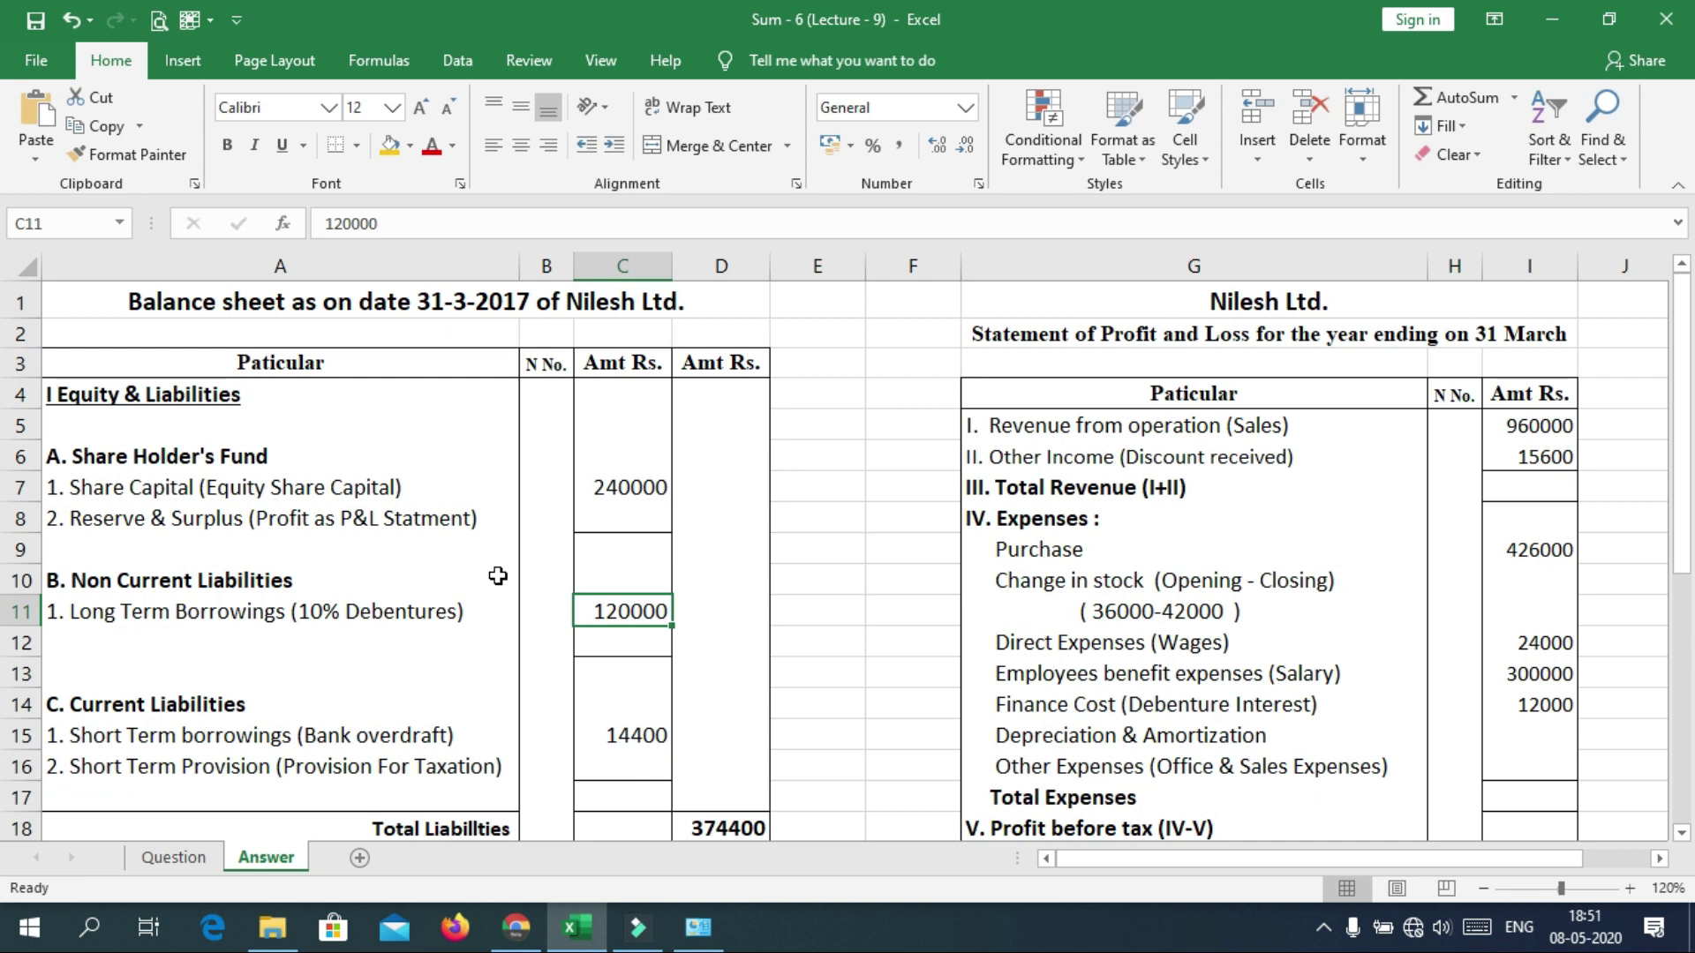
{"action": "left_click", "coordinate": [1558, 710]}
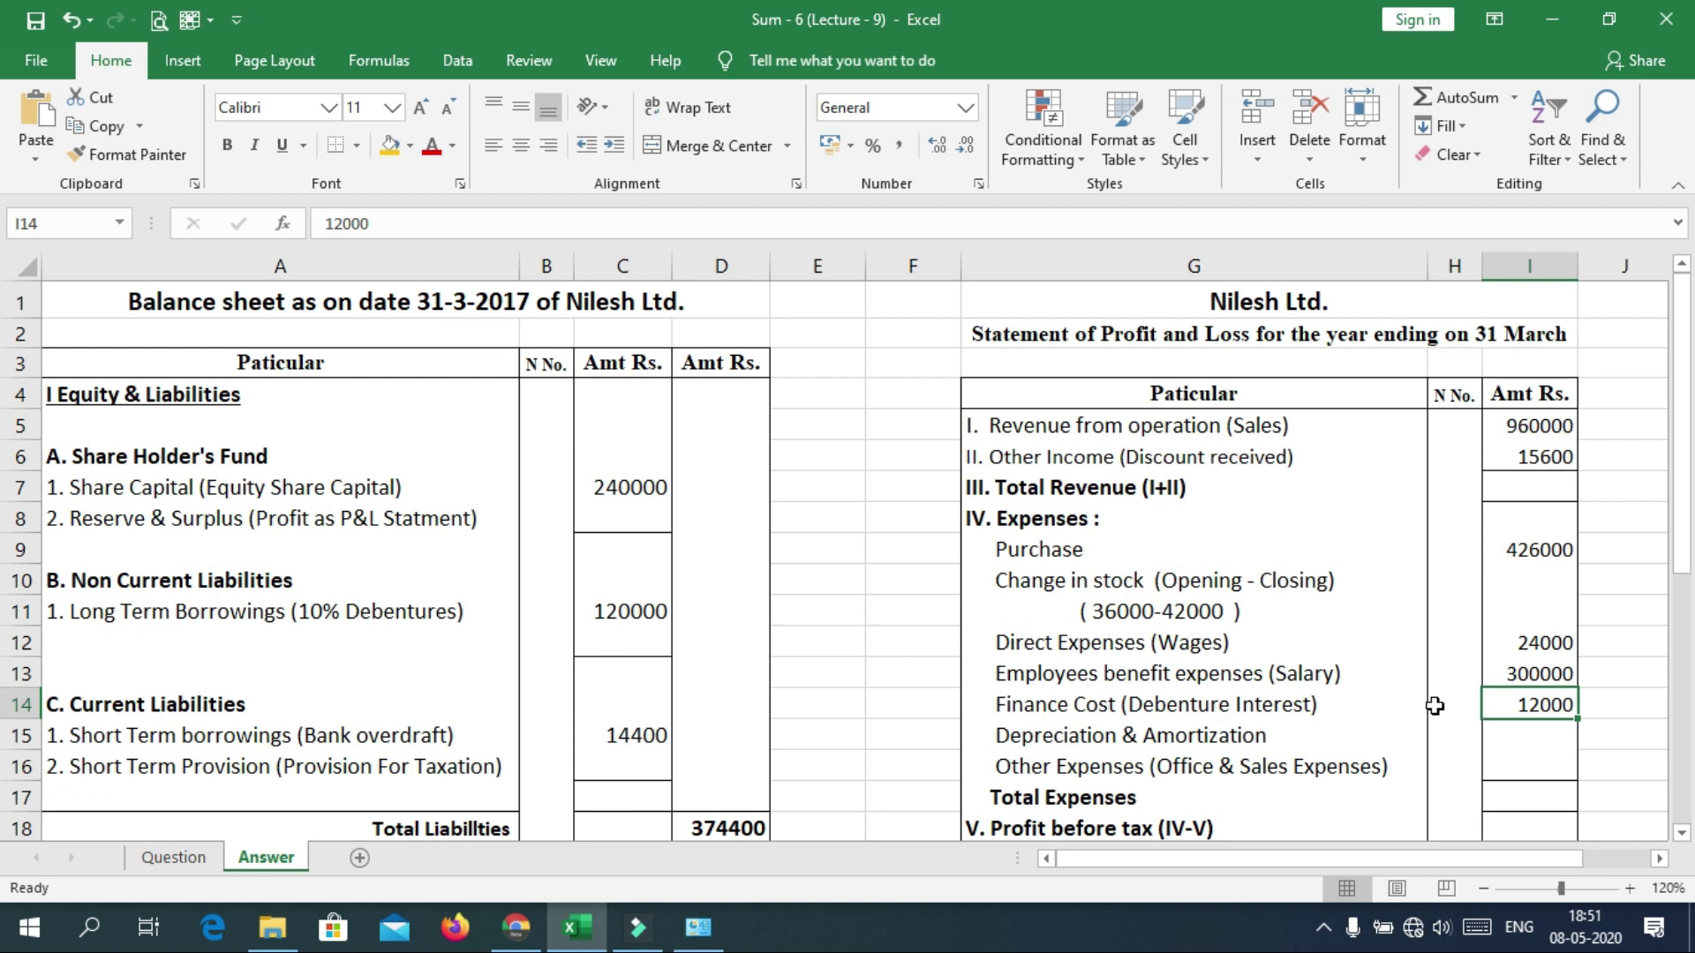
{"action": "left_click", "coordinate": [1546, 707]}
Check the Question sheet for depreciation and enter 0 for Depreciation & Amortization in the profit and loss statement.
{"action": "left_click", "coordinate": [1528, 737]}
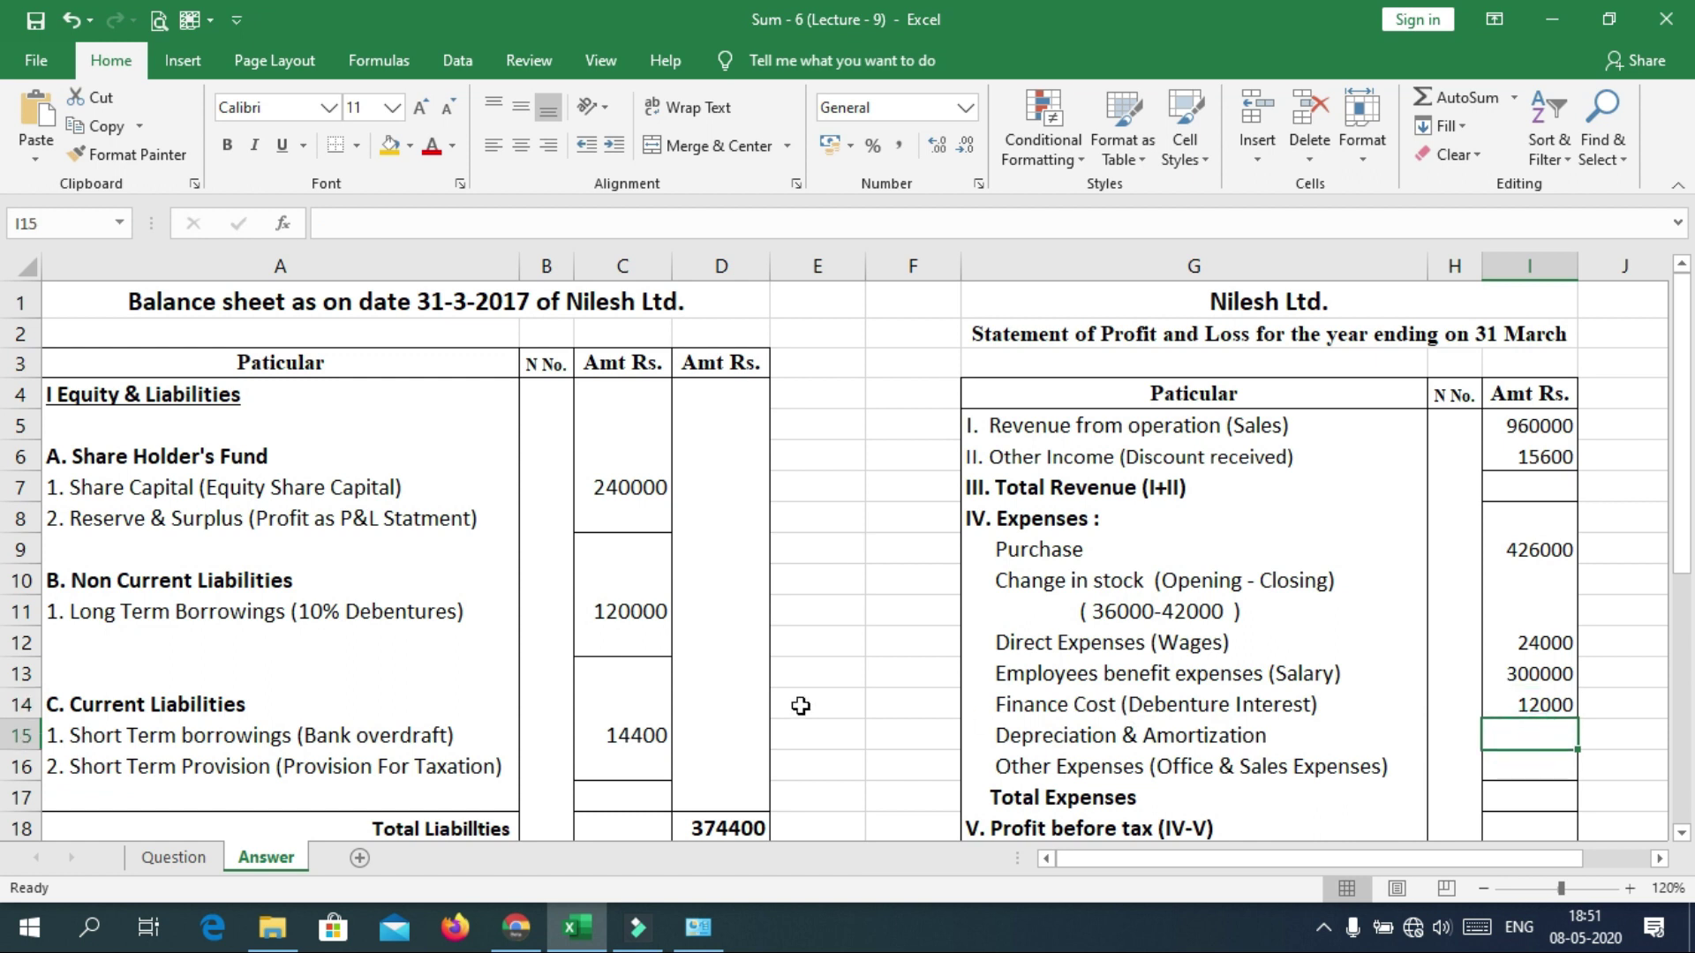
{"action": "left_click", "coordinate": [194, 858]}
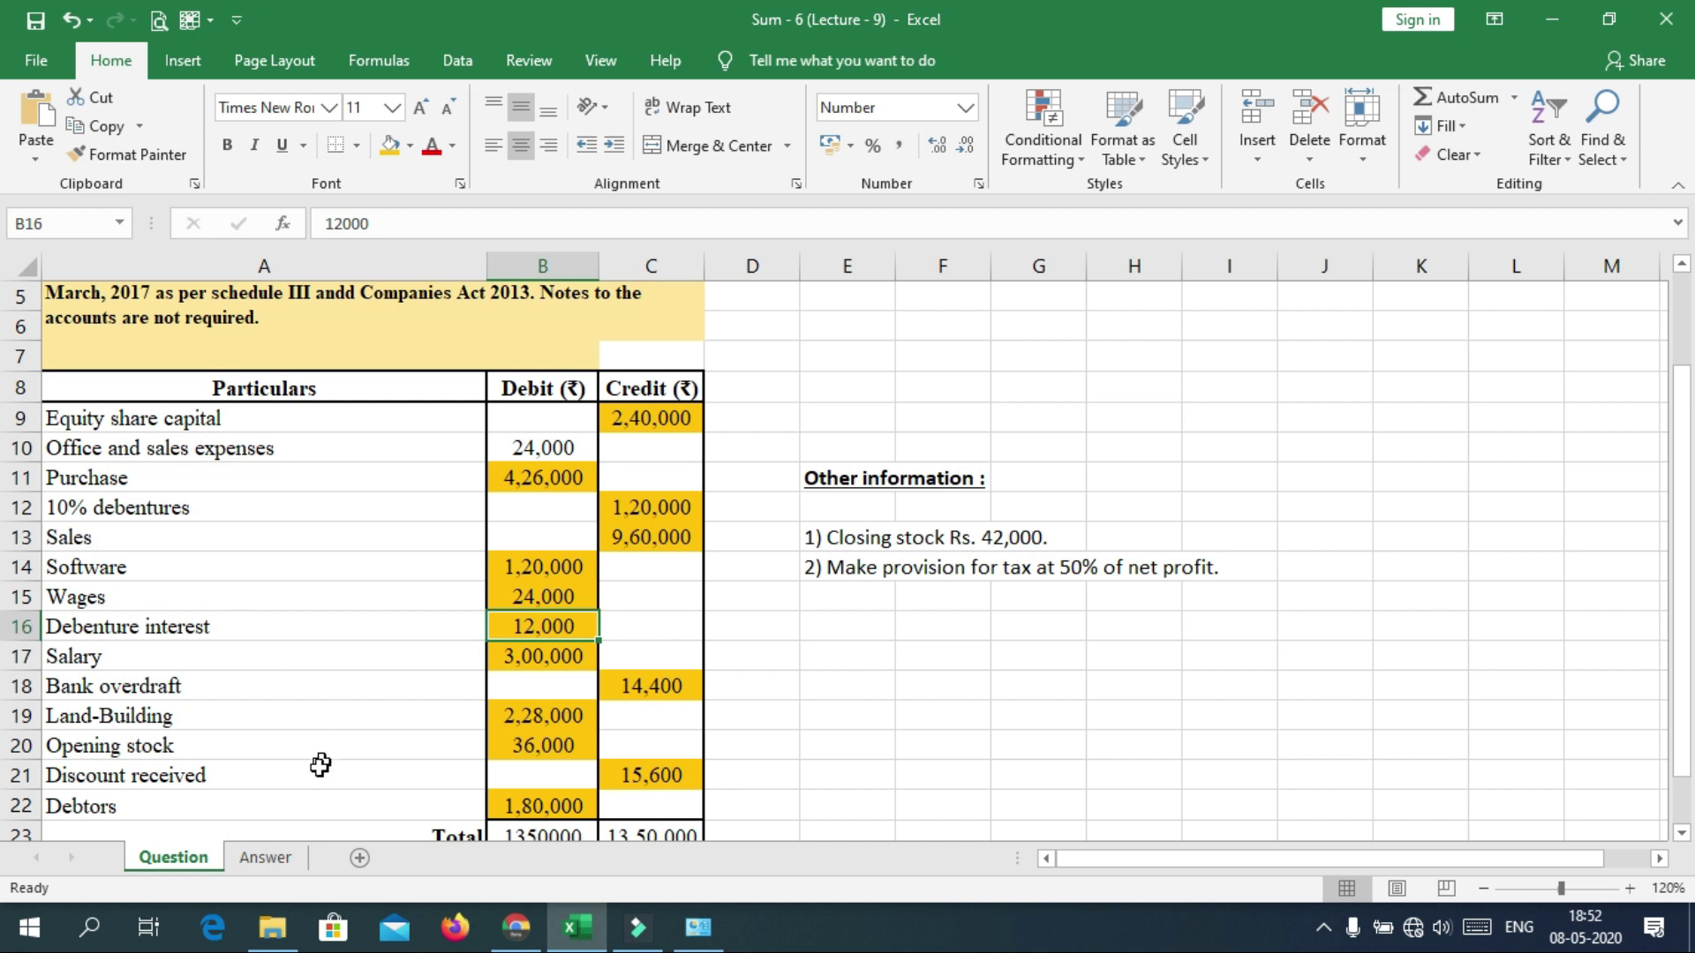
{"action": "left_click", "coordinate": [264, 858]}
{"action": "type", "text": "0"}
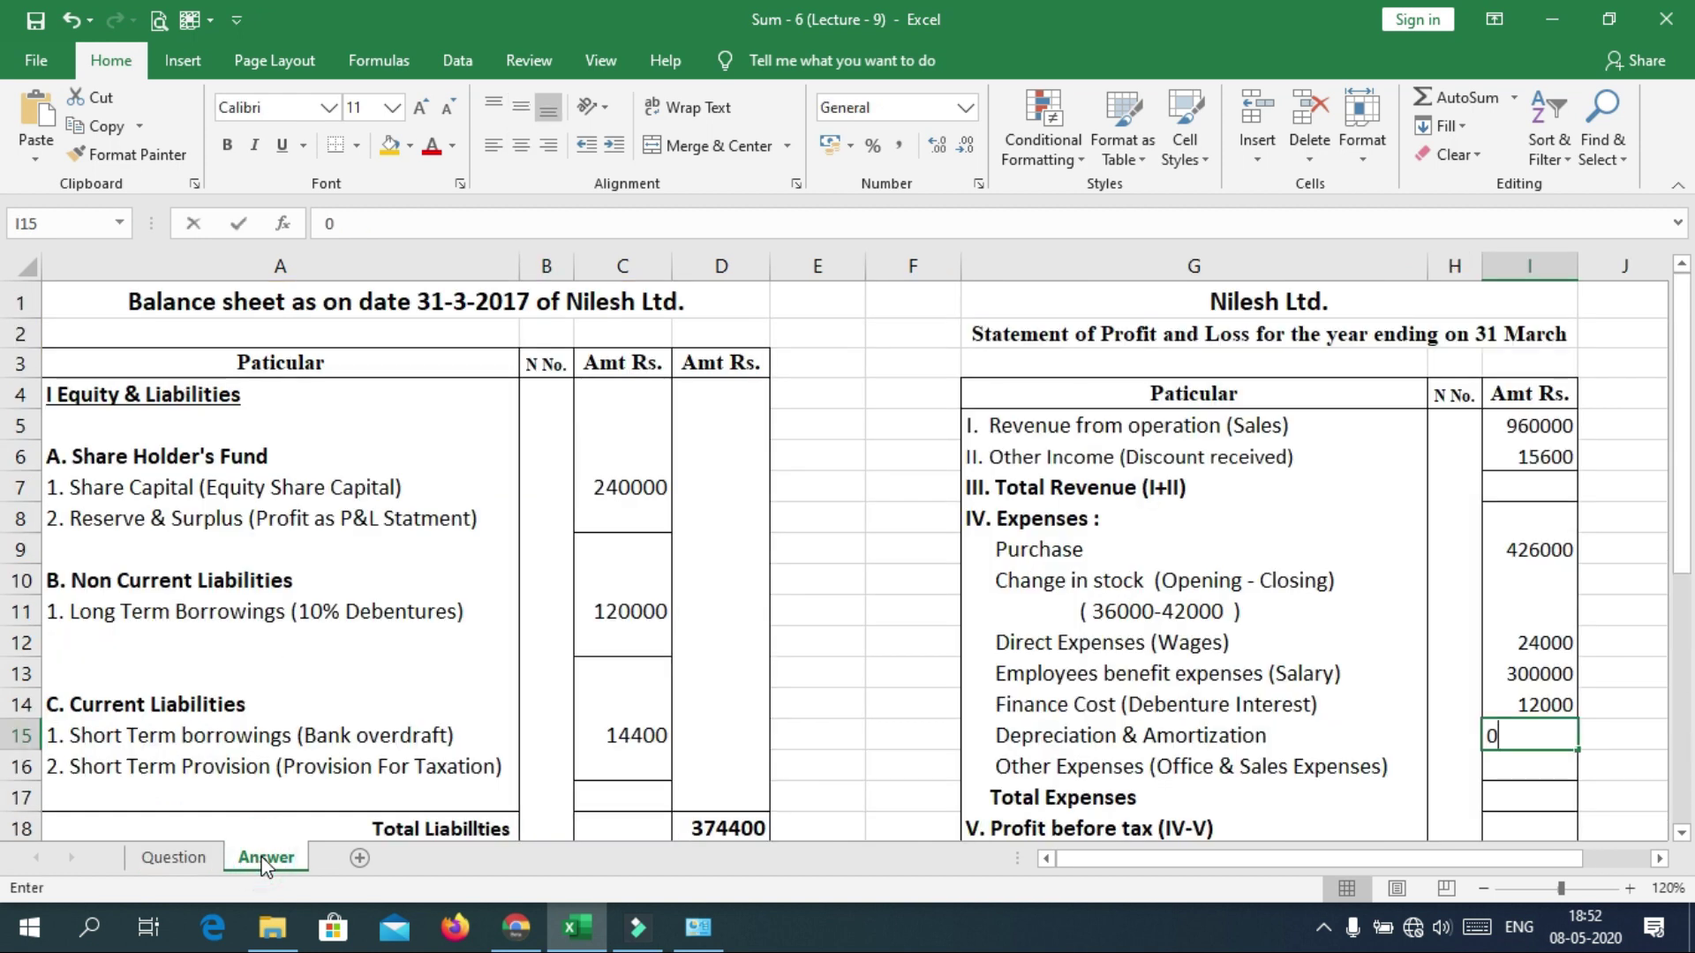
{"action": "key", "text": "Return"}
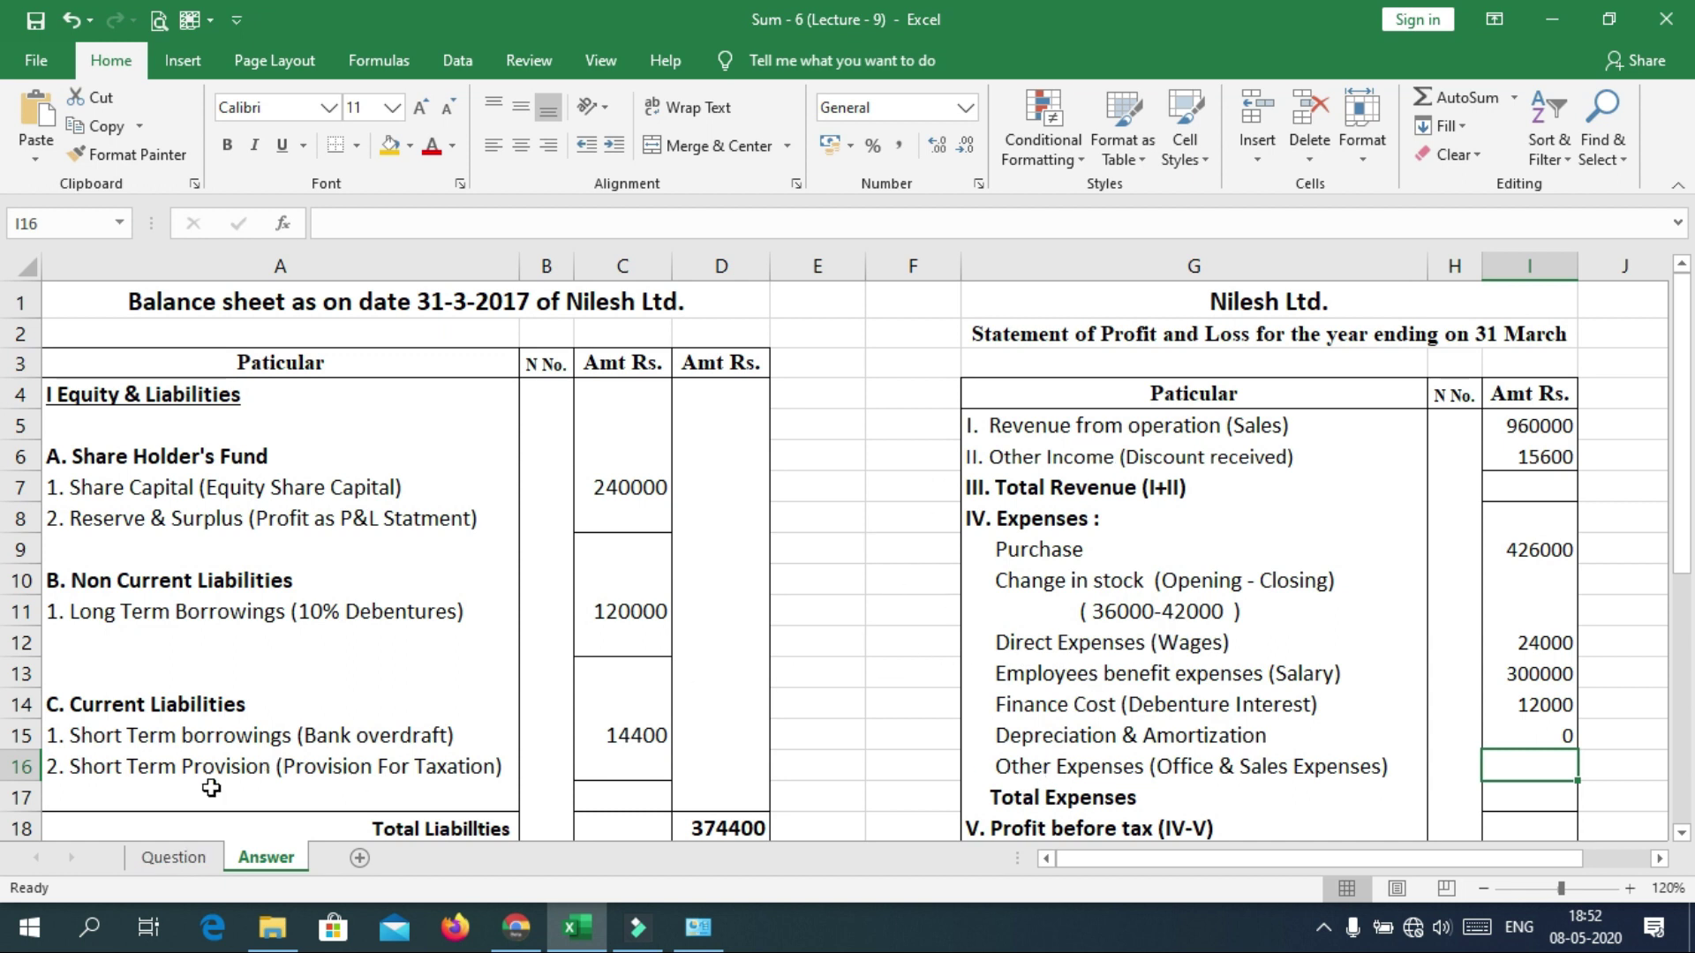
Fill the Office and sales expenses debit amount with orange on the Question sheet and enter 24000 for Other Expenses in the profit and loss statement.
{"action": "left_click", "coordinate": [161, 858]}
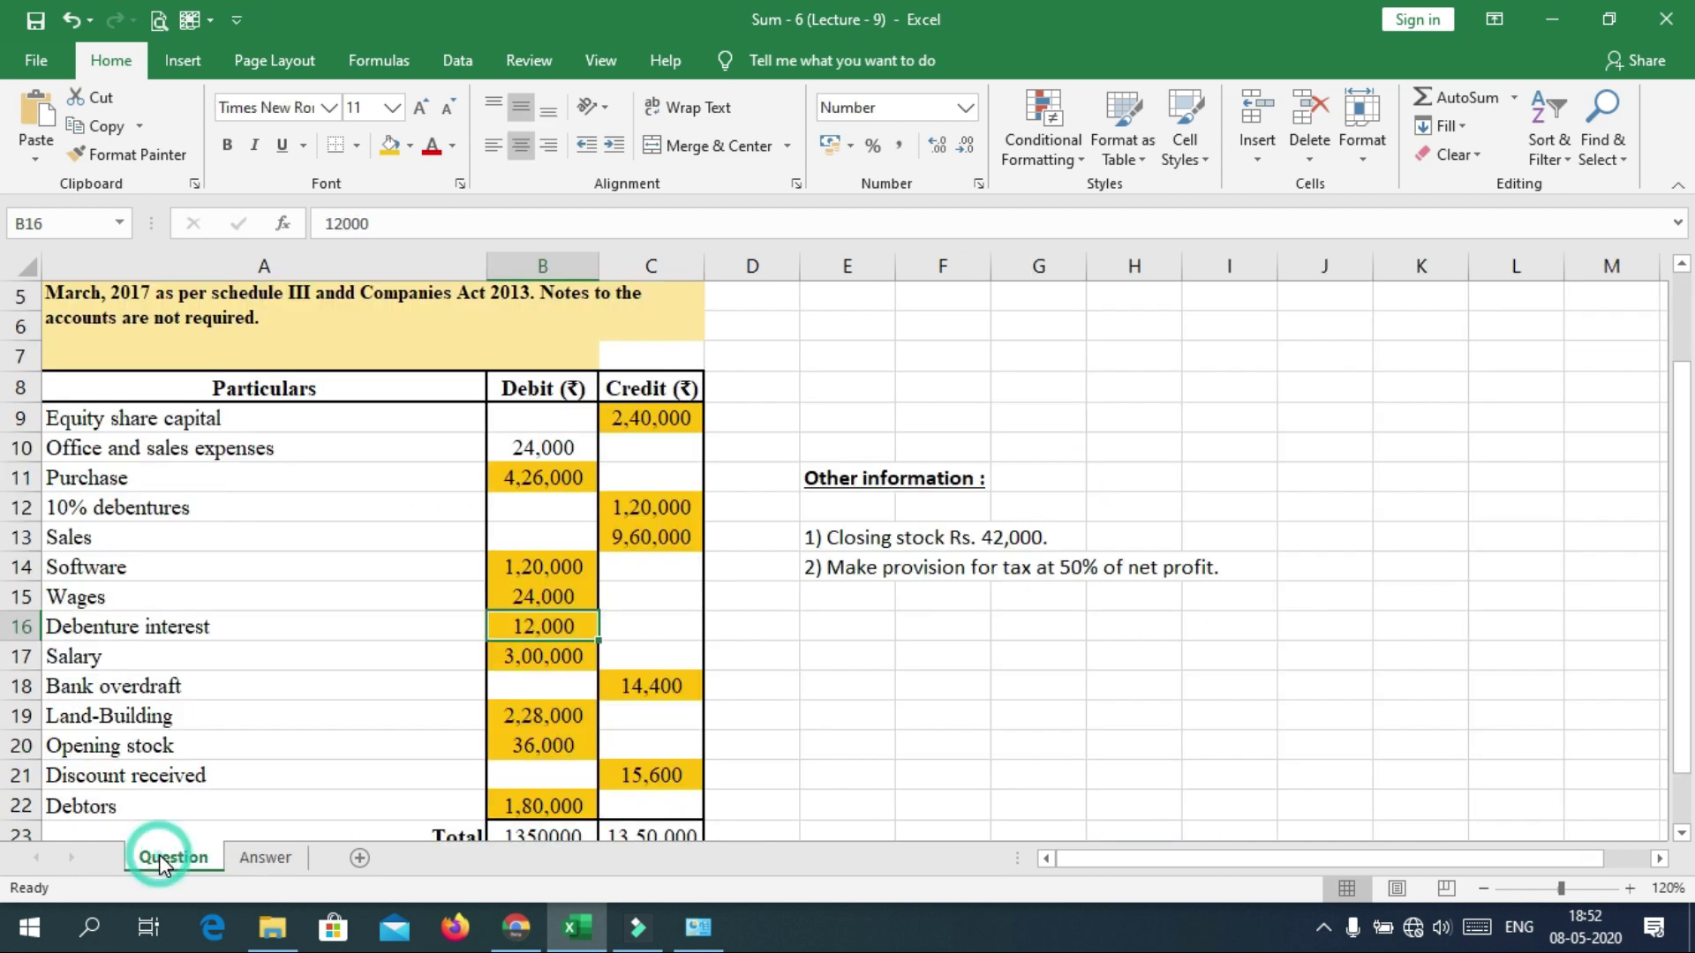
{"action": "left_click", "coordinate": [547, 451]}
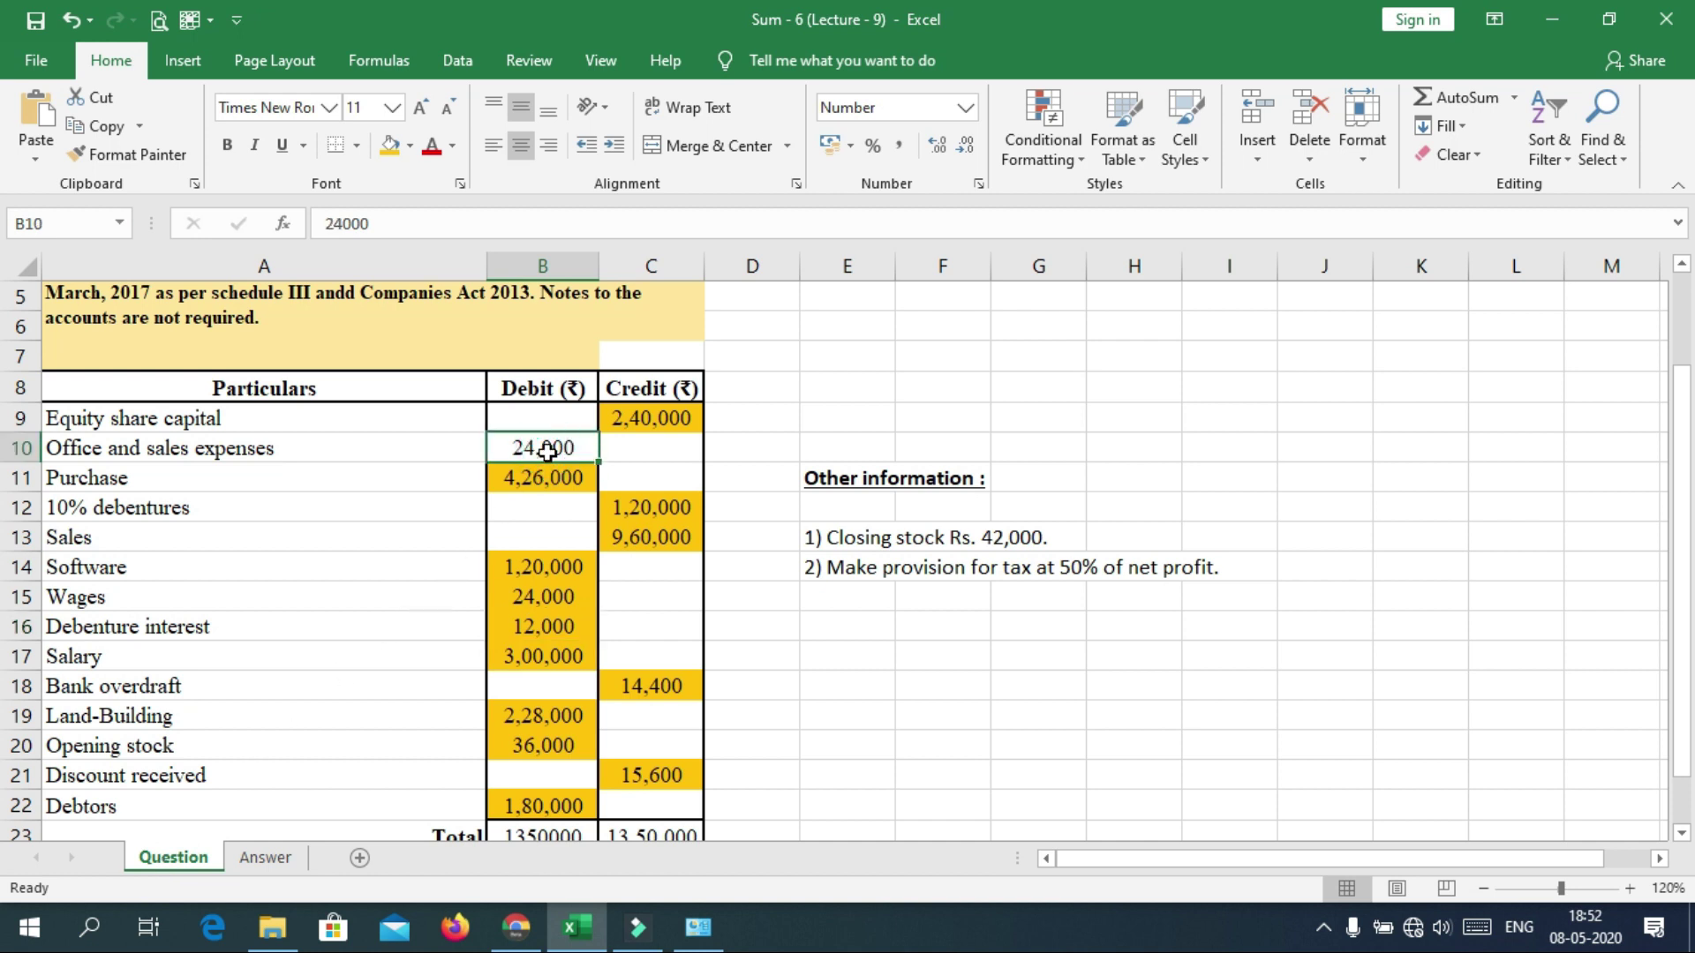
{"action": "left_click", "coordinate": [256, 856]}
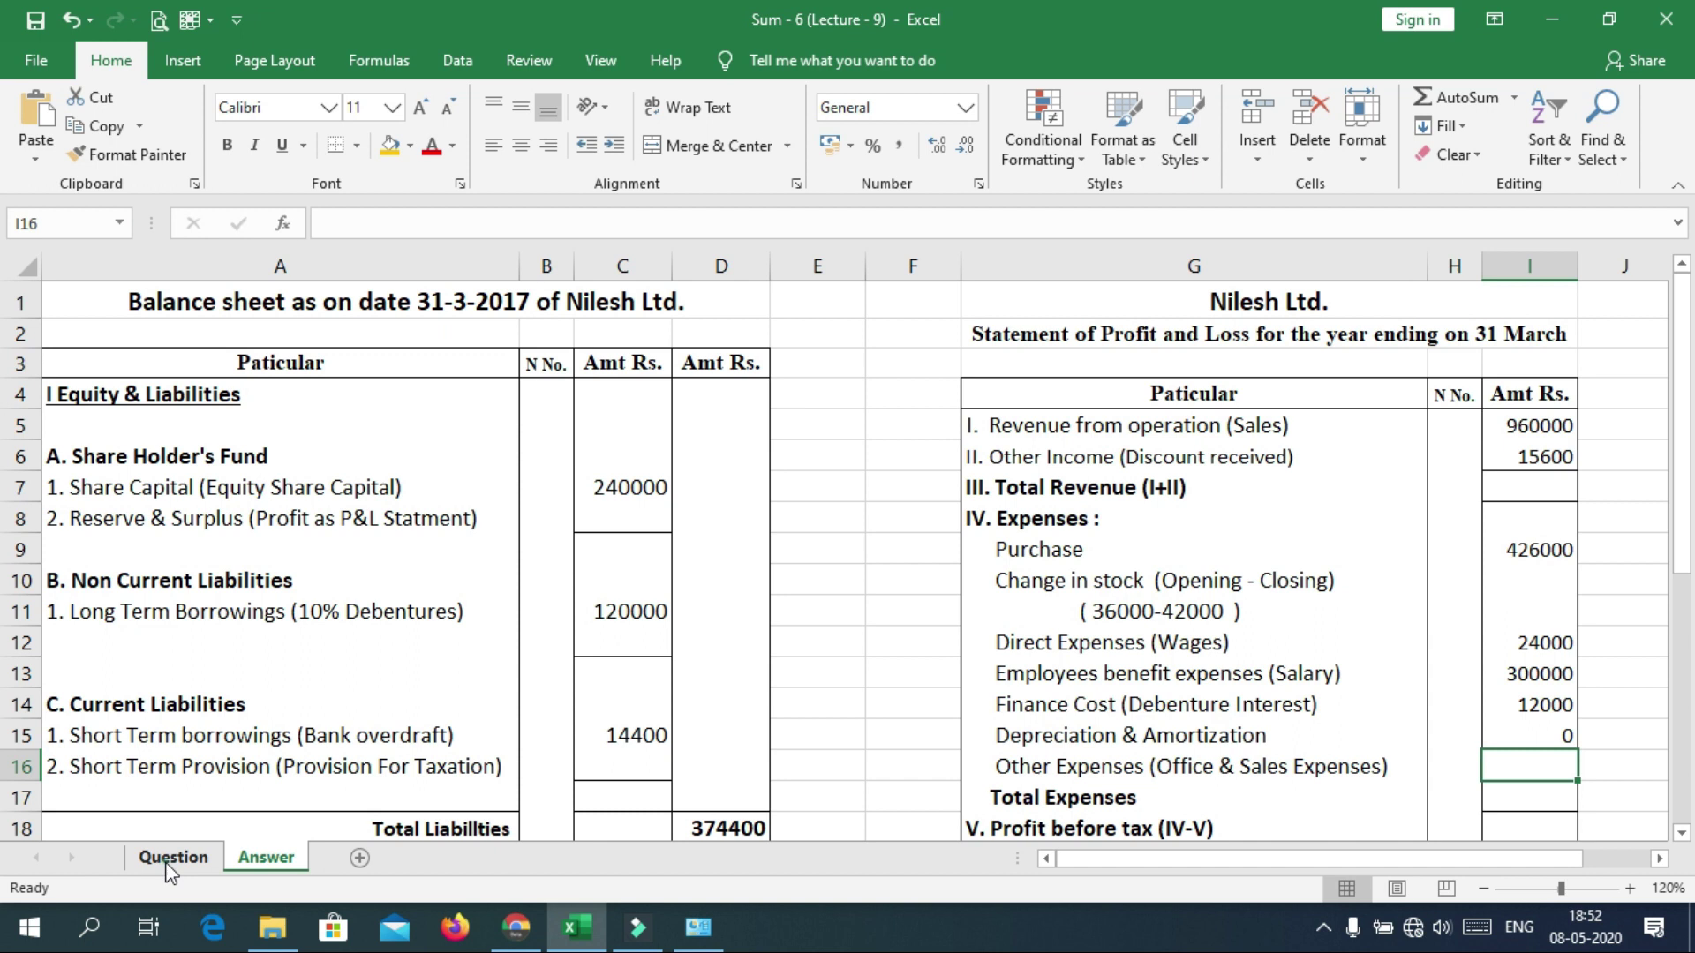
{"action": "left_click", "coordinate": [171, 860]}
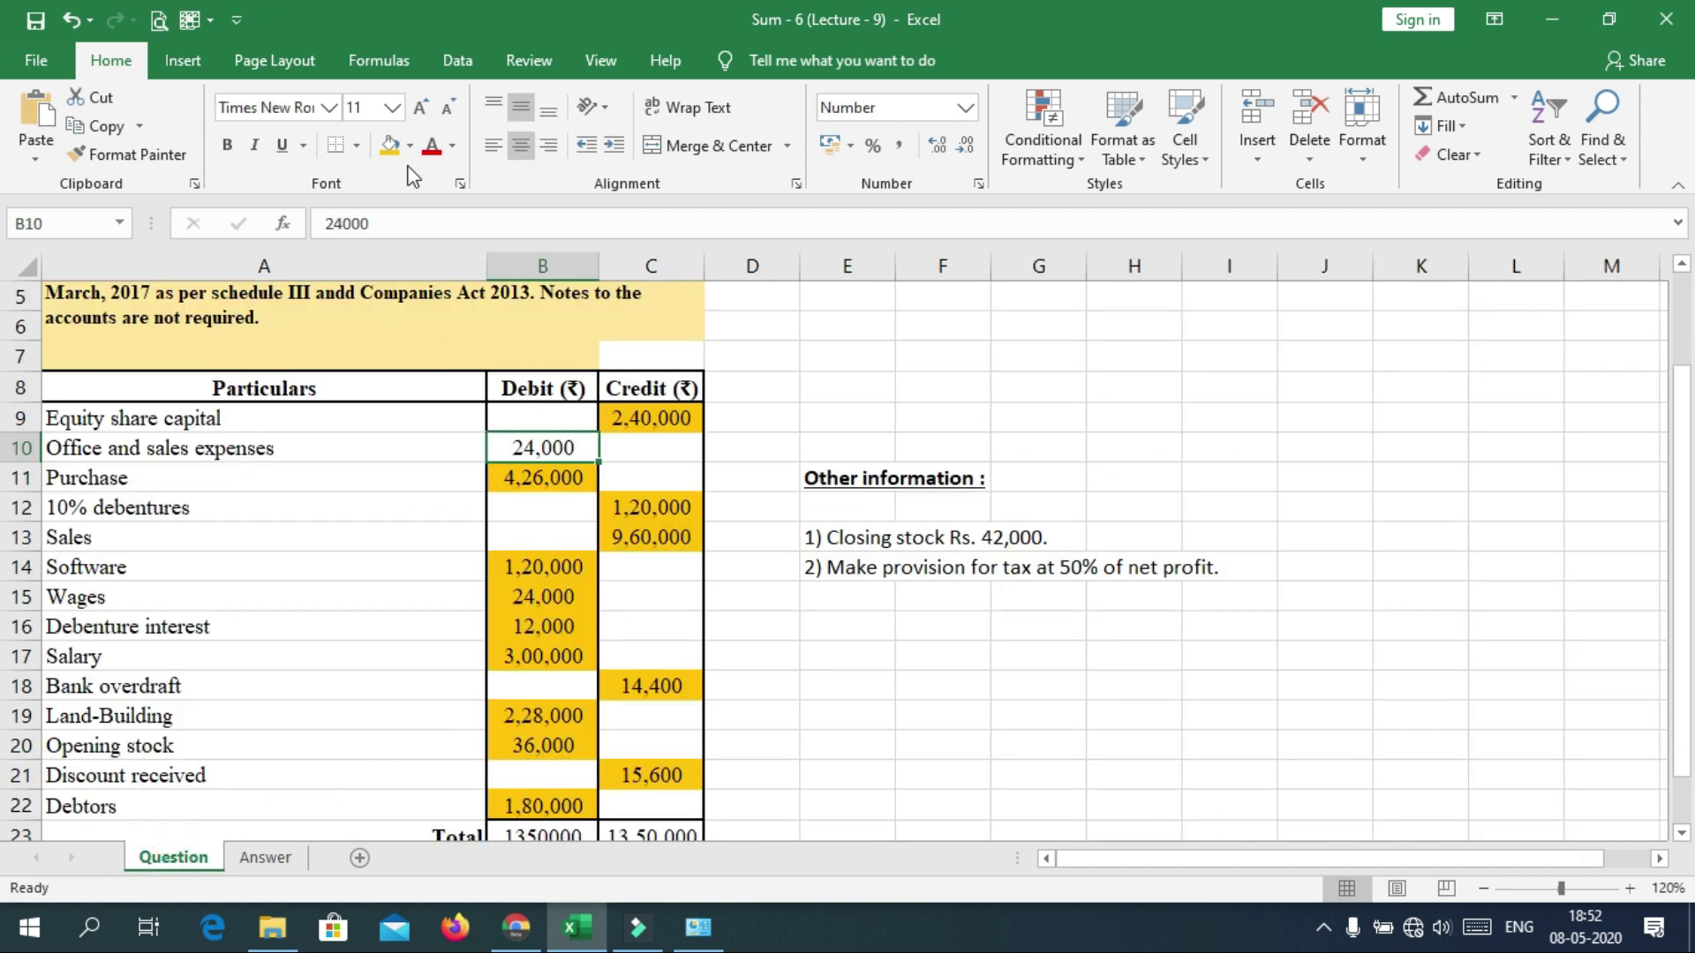
{"action": "left_click", "coordinate": [389, 146]}
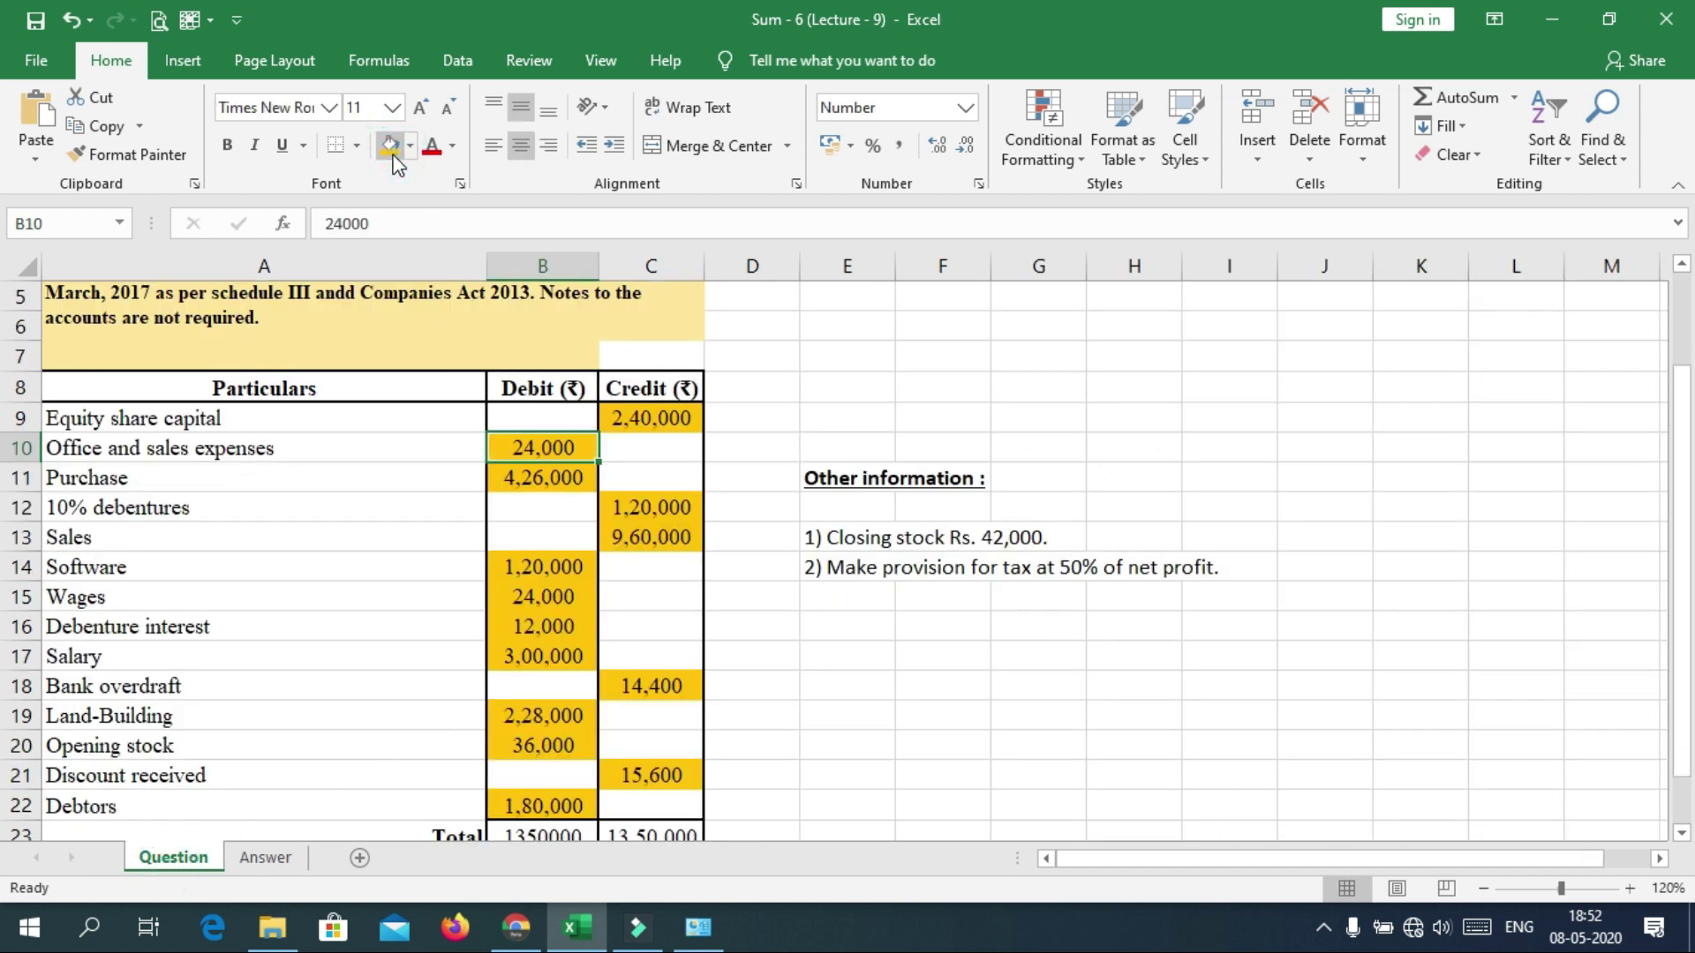
{"action": "left_click", "coordinate": [265, 857]}
{"action": "type", "text": "24000"}
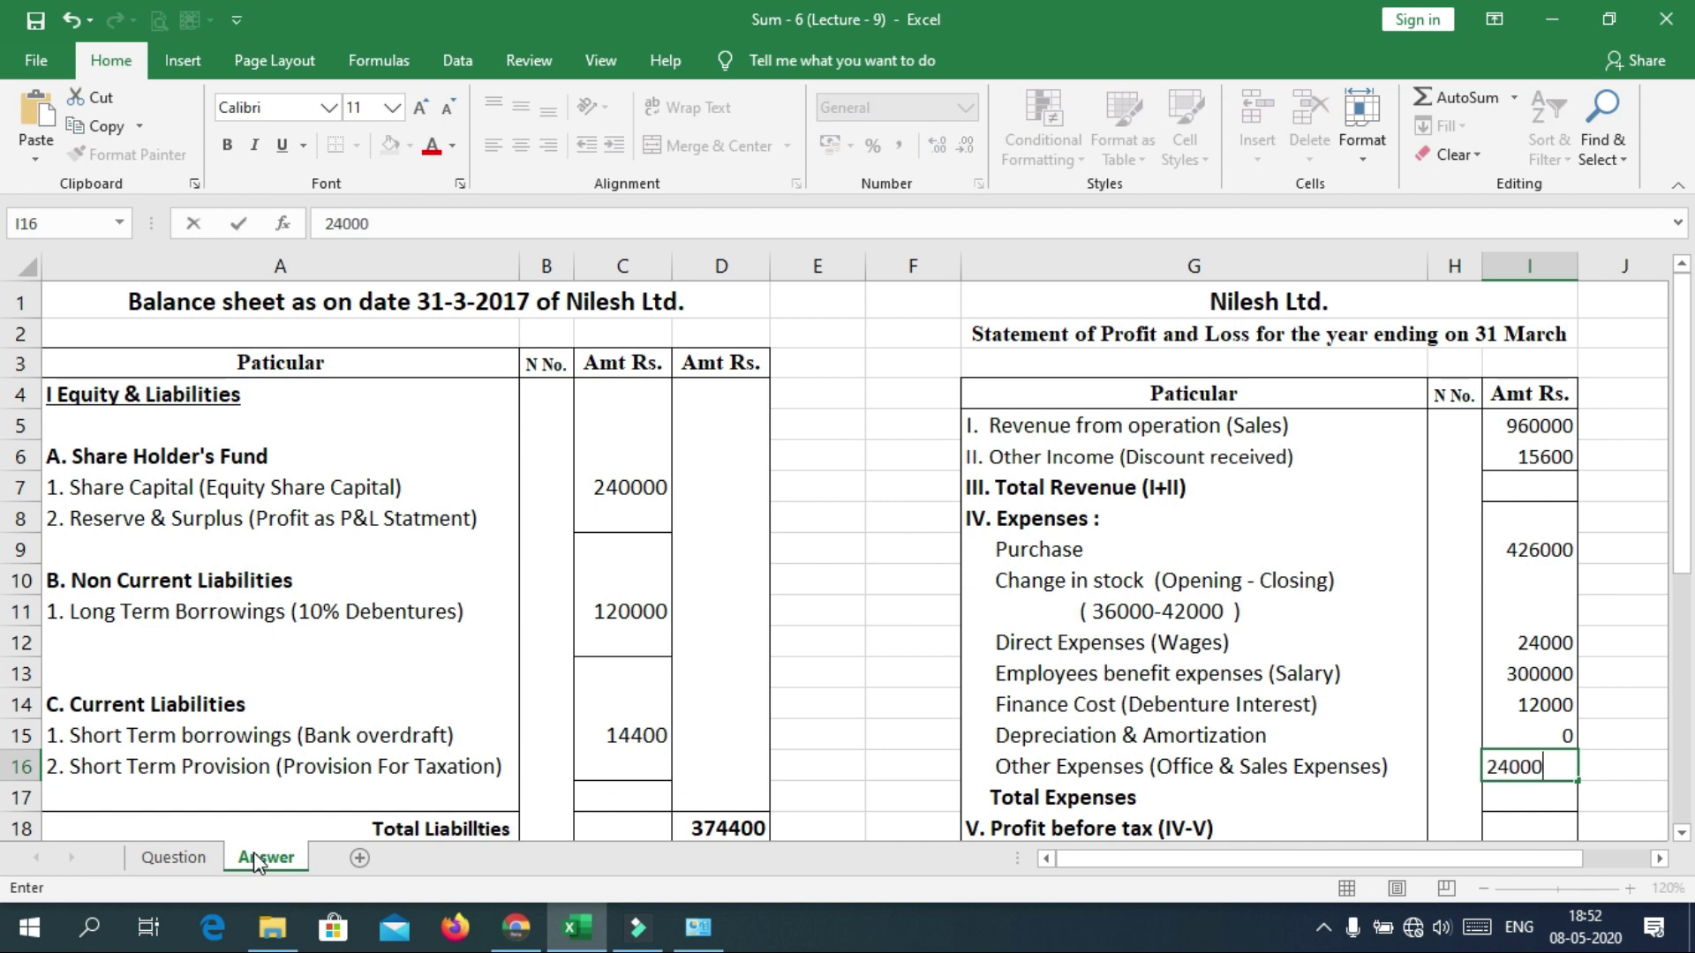
{"action": "key", "text": "Return"}
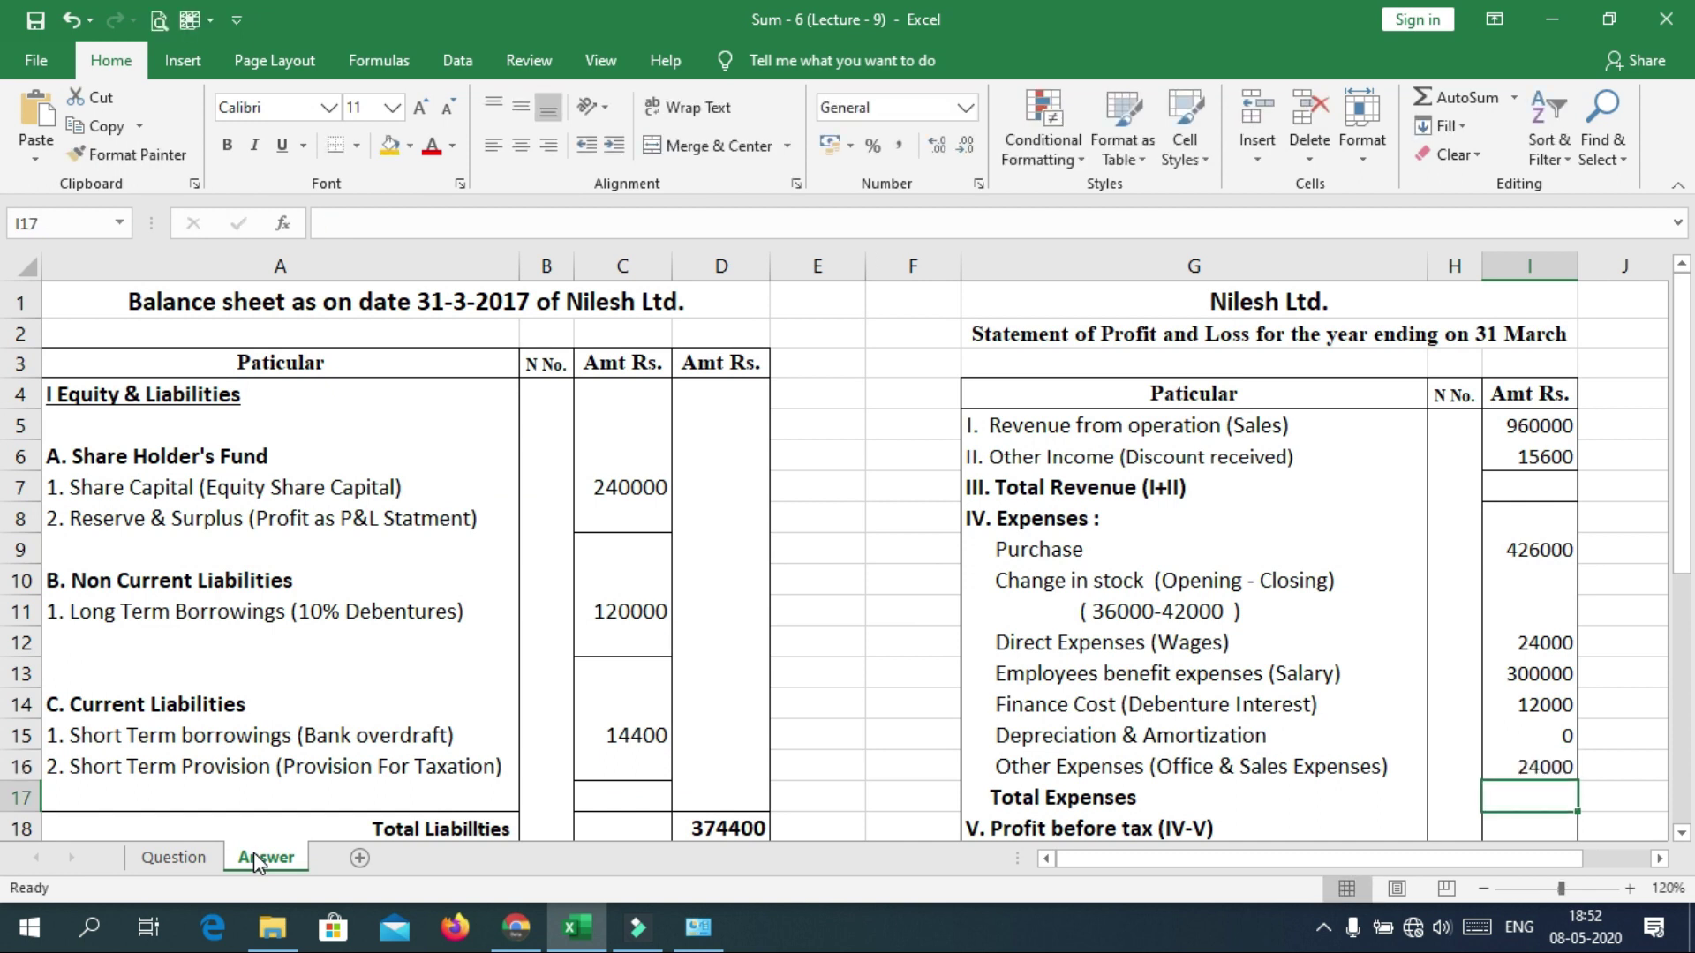
Check the tax provision adjustment under Other information on the Question sheet and return to the Answer sheet.
{"action": "left_click", "coordinate": [173, 857]}
{"action": "left_click", "coordinate": [850, 558]}
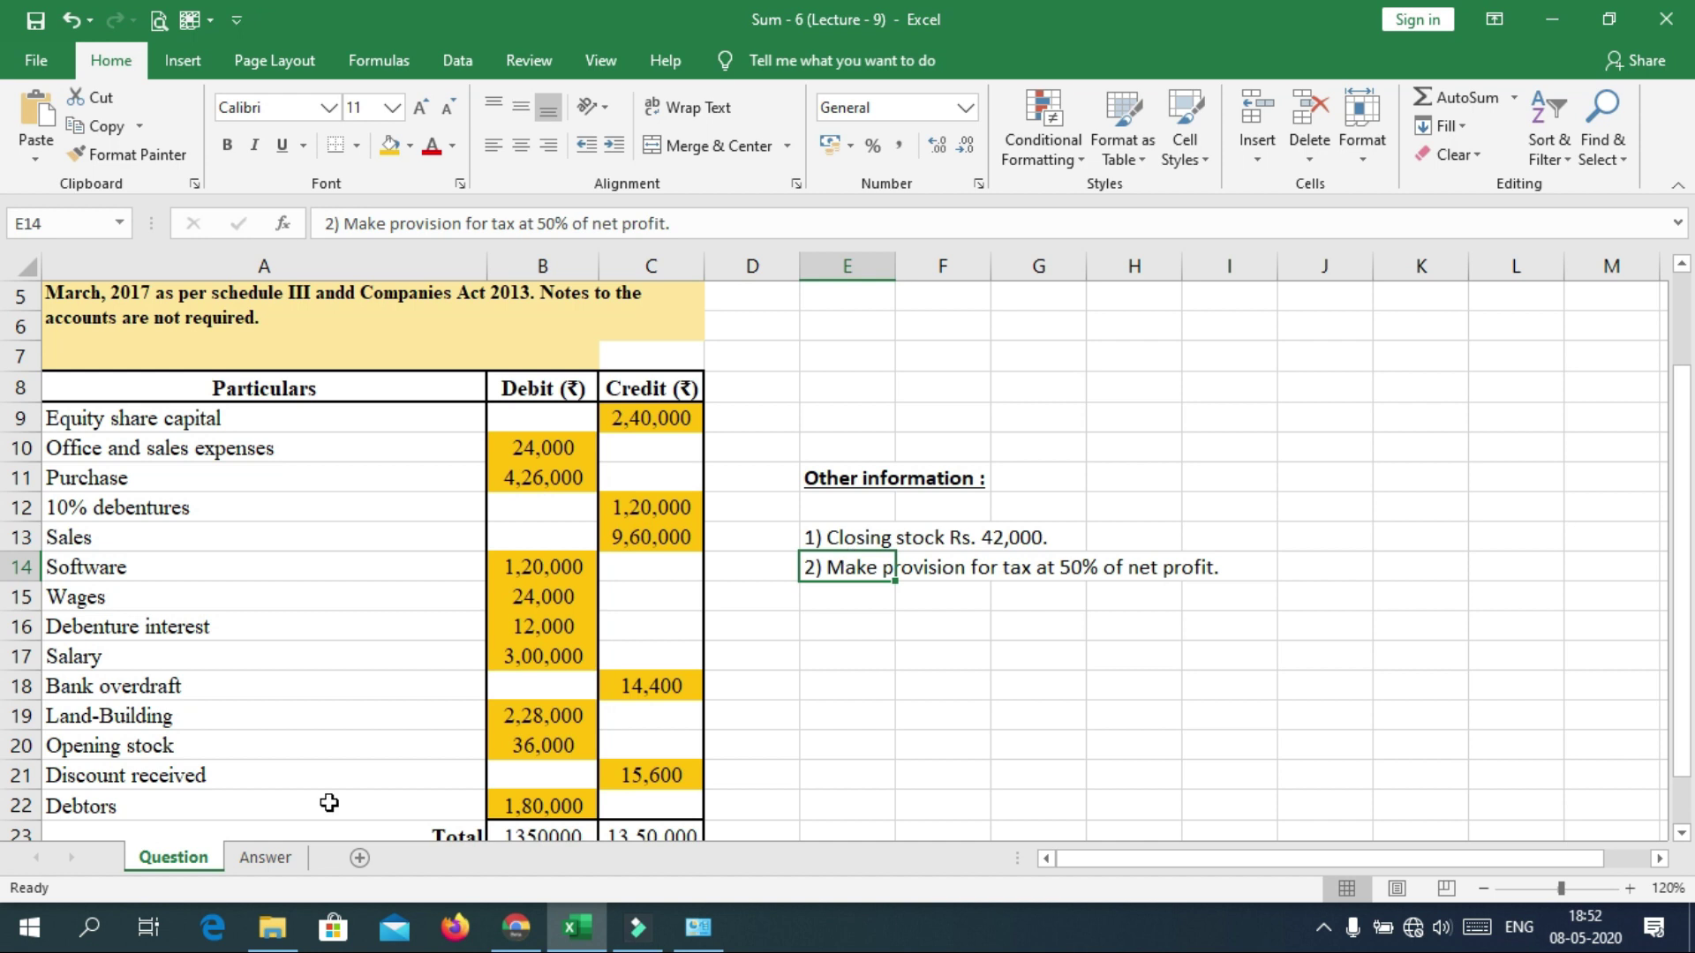
{"action": "left_click", "coordinate": [265, 857]}
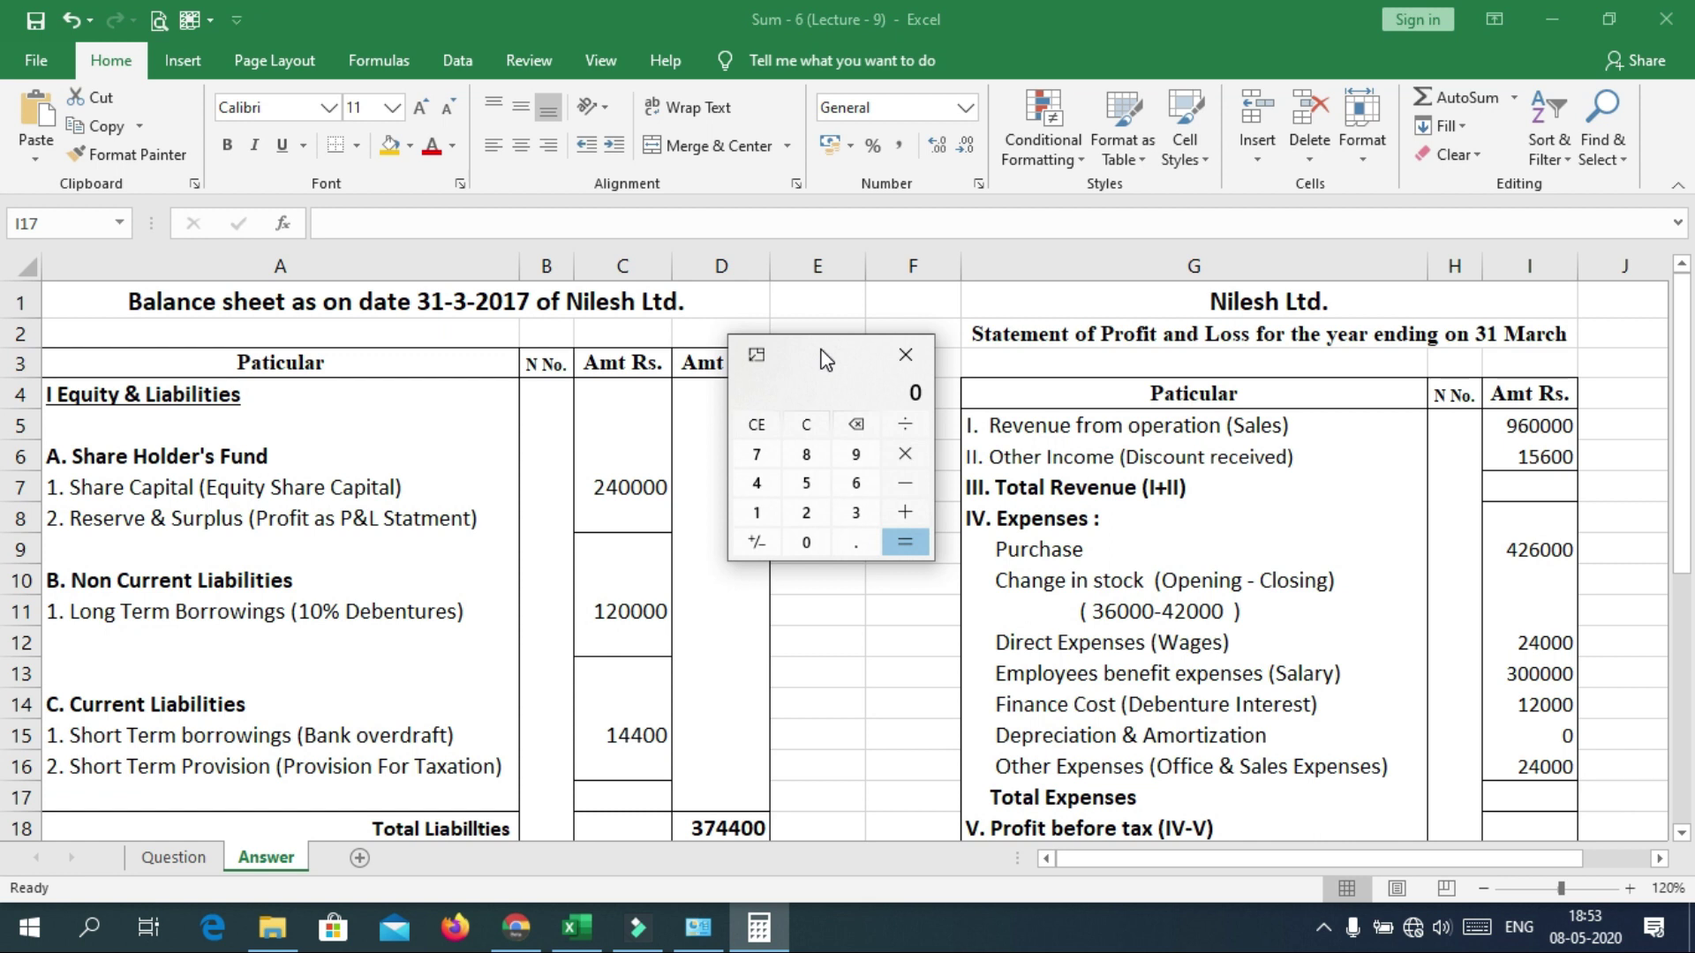
Add 960000 and 15600 in Calculator and enter 975600 for Total Revenue in the profit and loss statement.
{"action": "type", "text": "960000"}
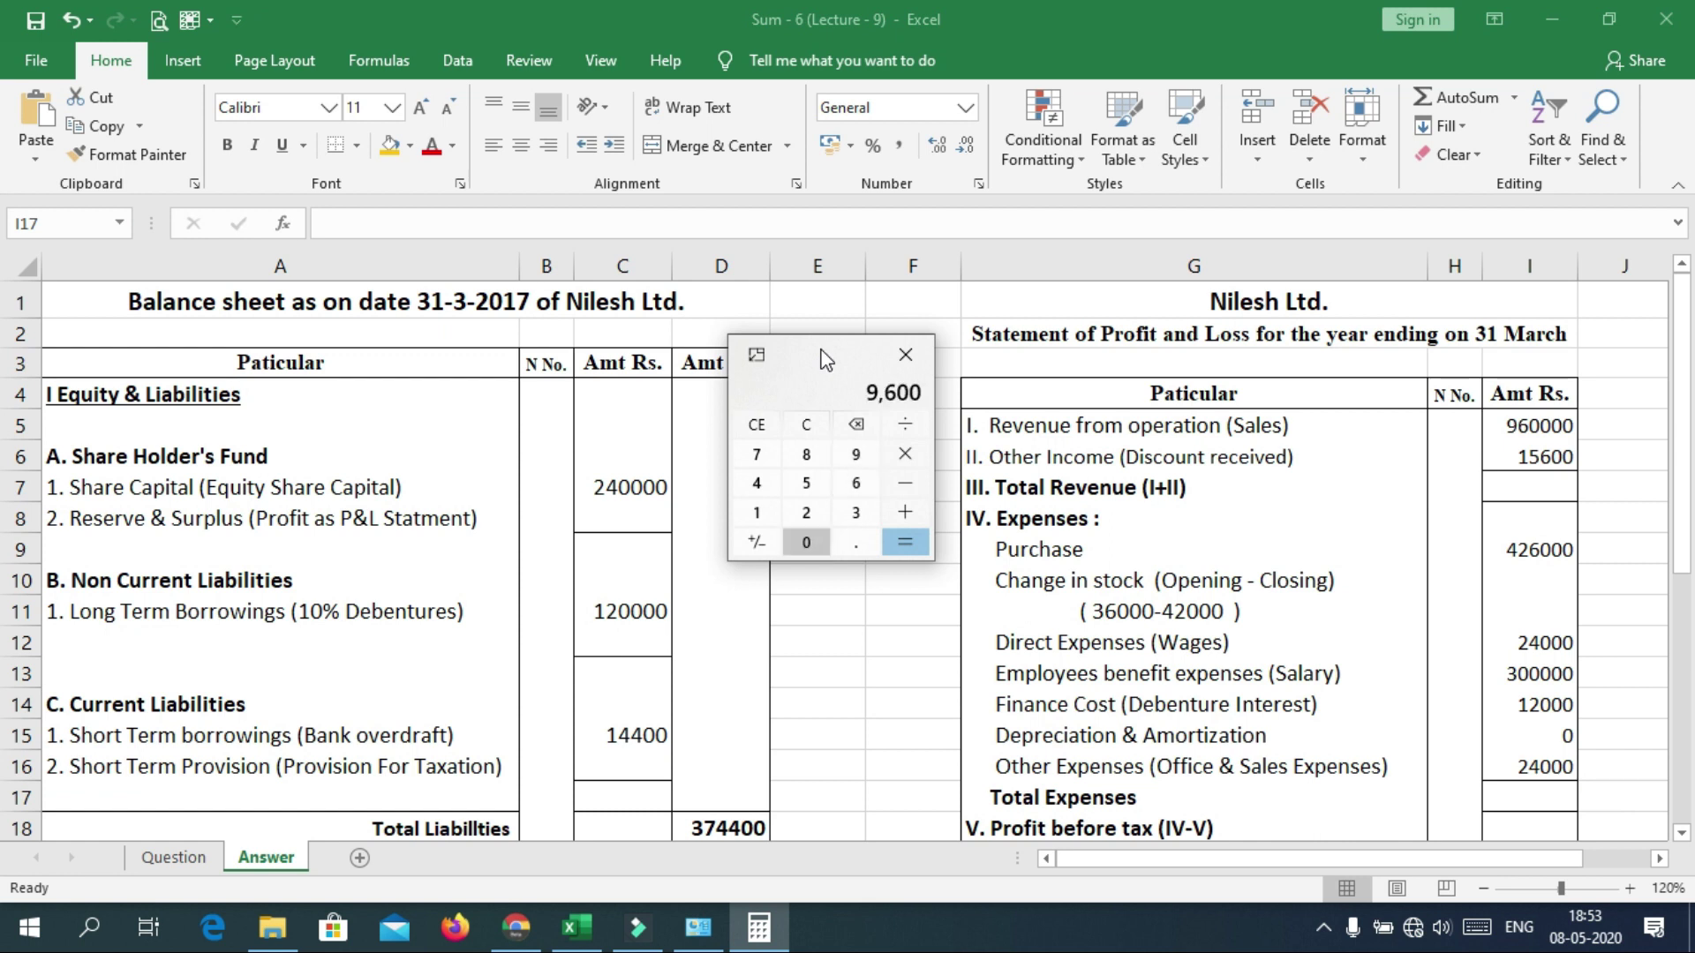
{"action": "type", "text": "+15600"}
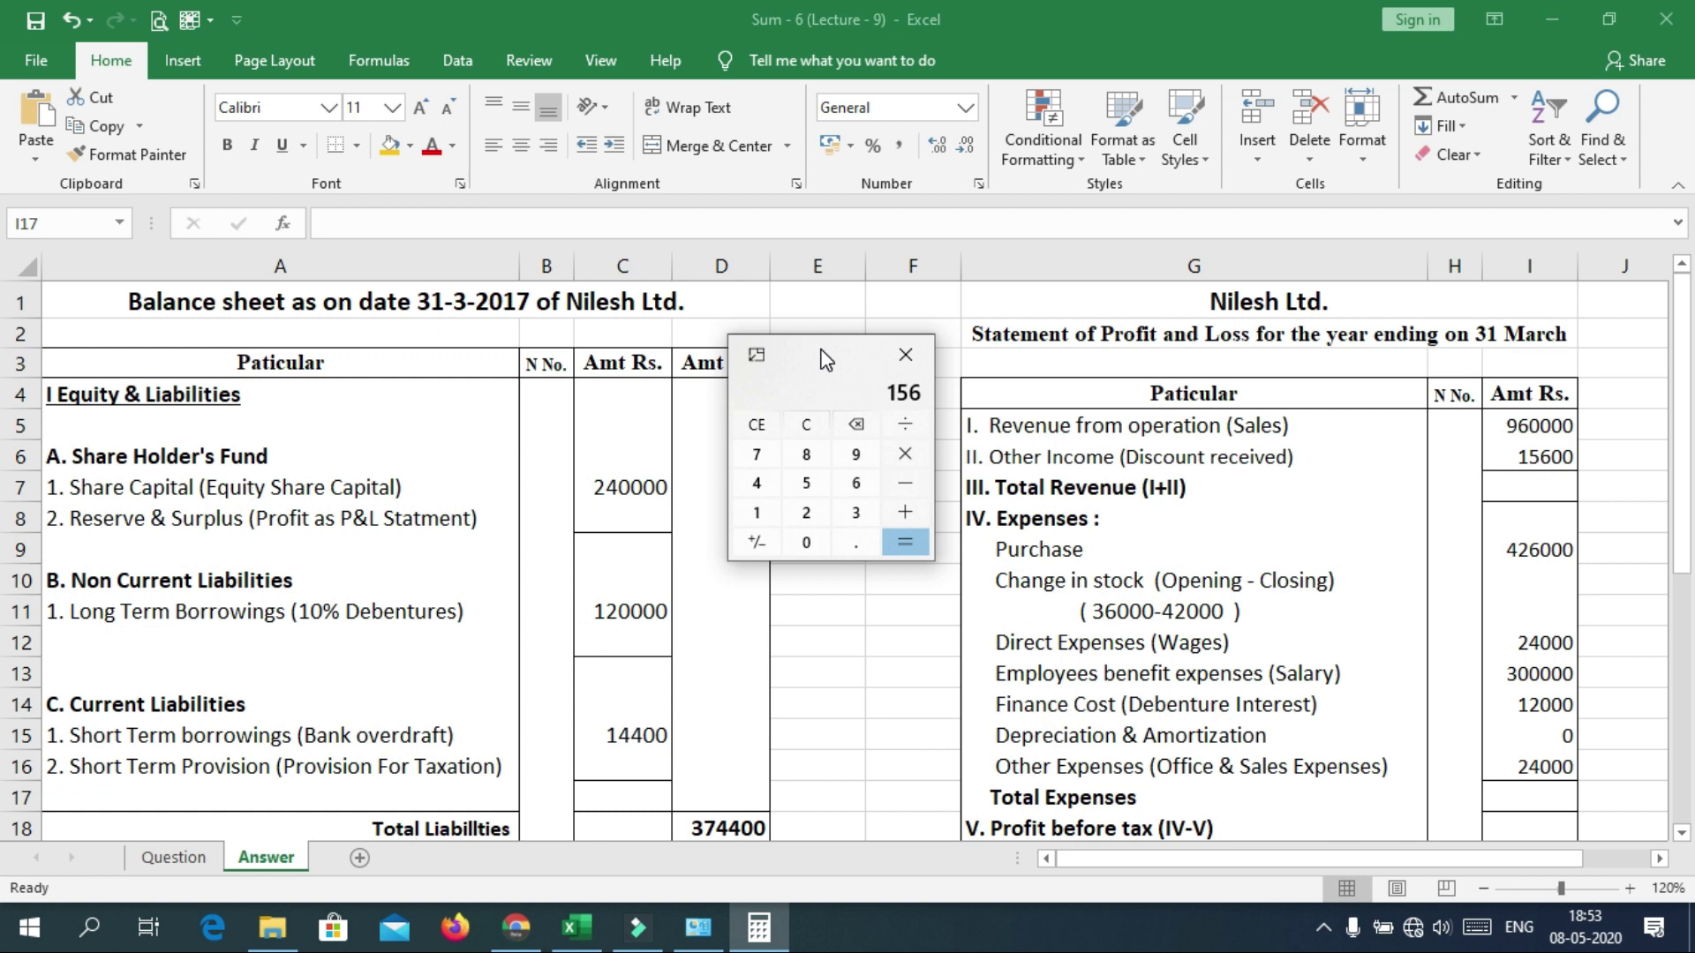
{"action": "key", "text": "Return"}
{"action": "left_click", "coordinate": [1525, 497]}
{"action": "left_click", "coordinate": [1526, 496]}
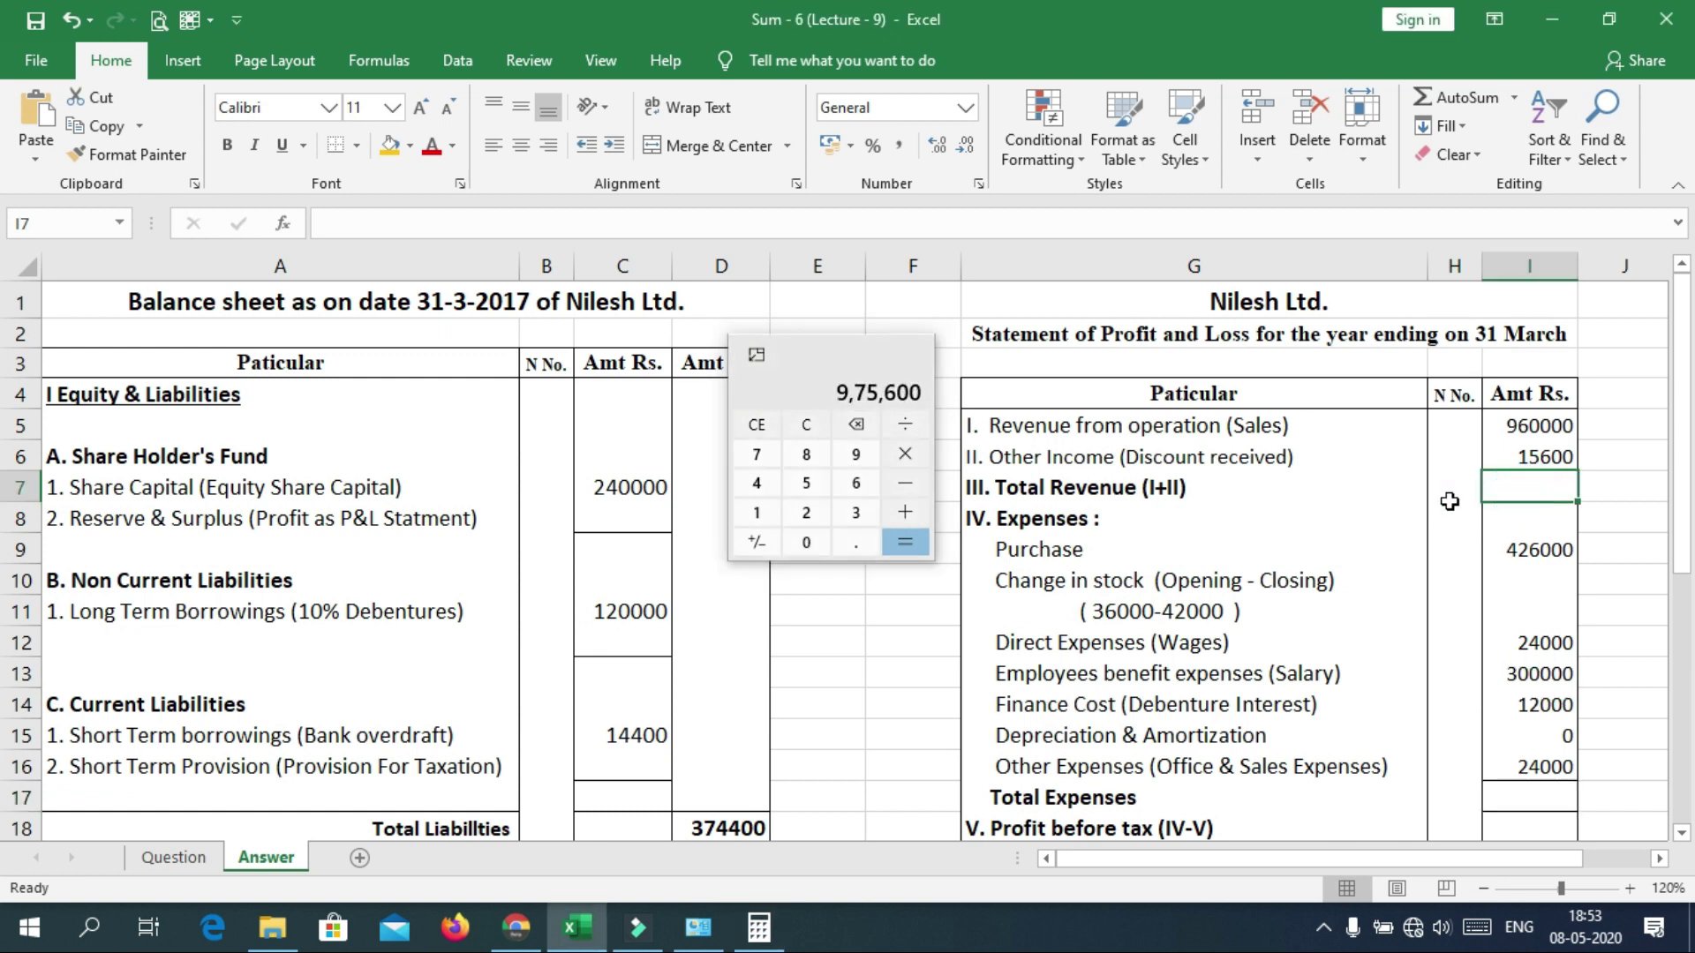
{"action": "type", "text": "975600"}
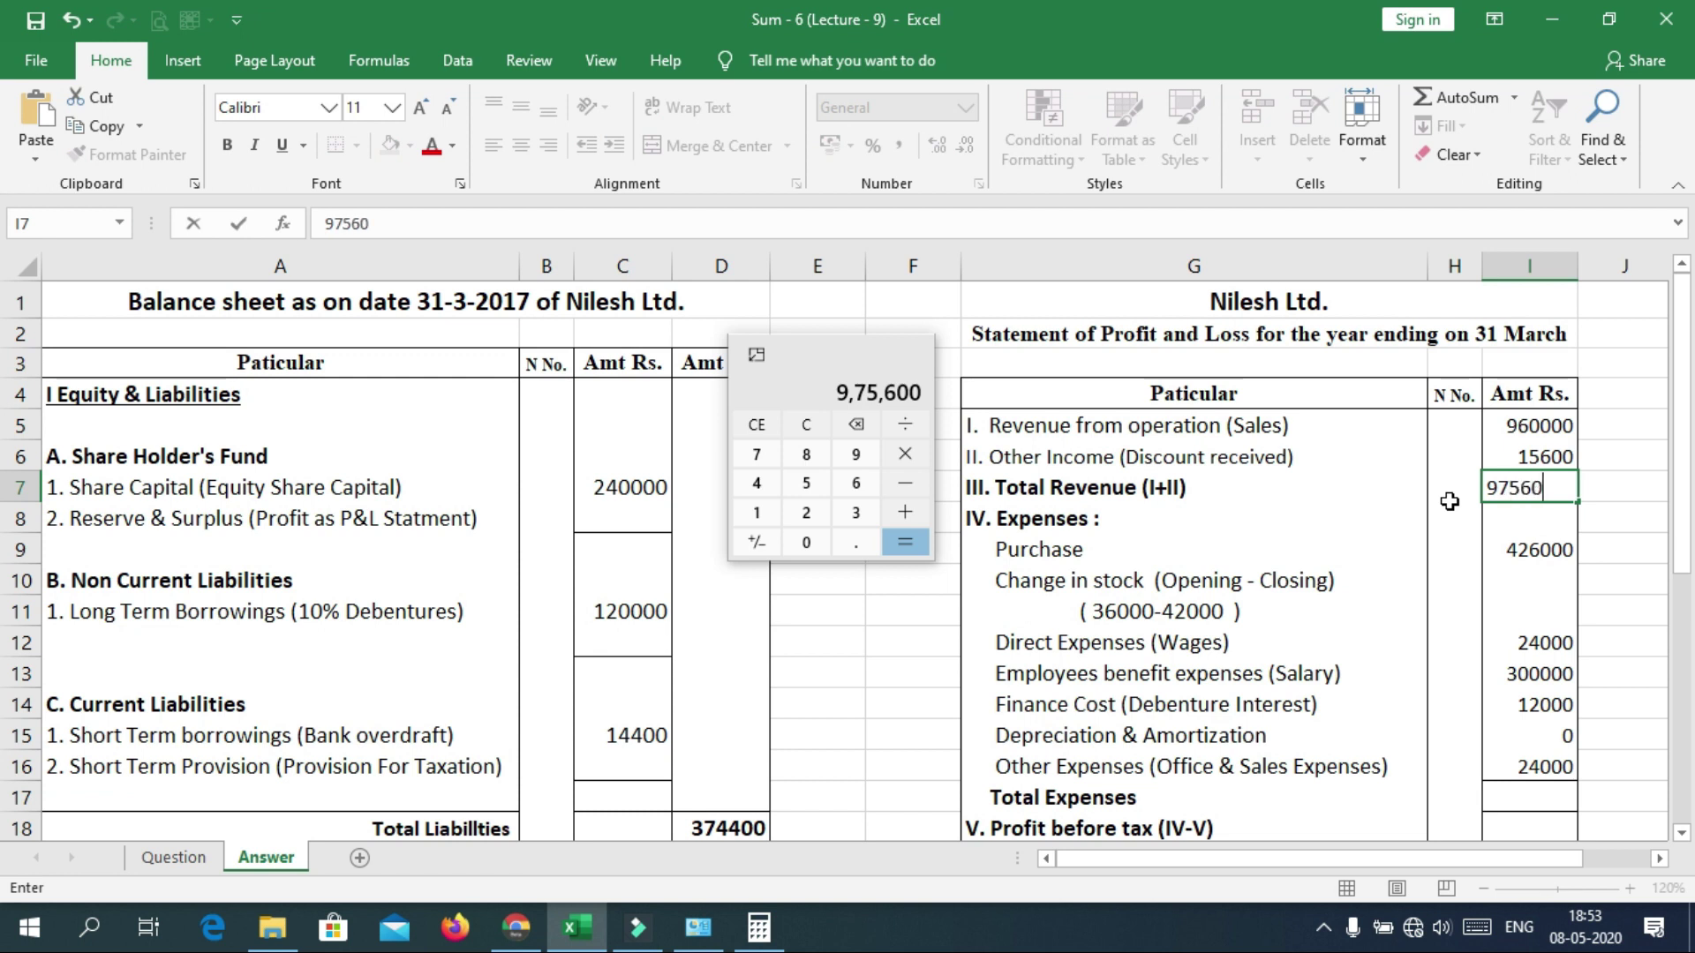
{"action": "key", "text": "Return"}
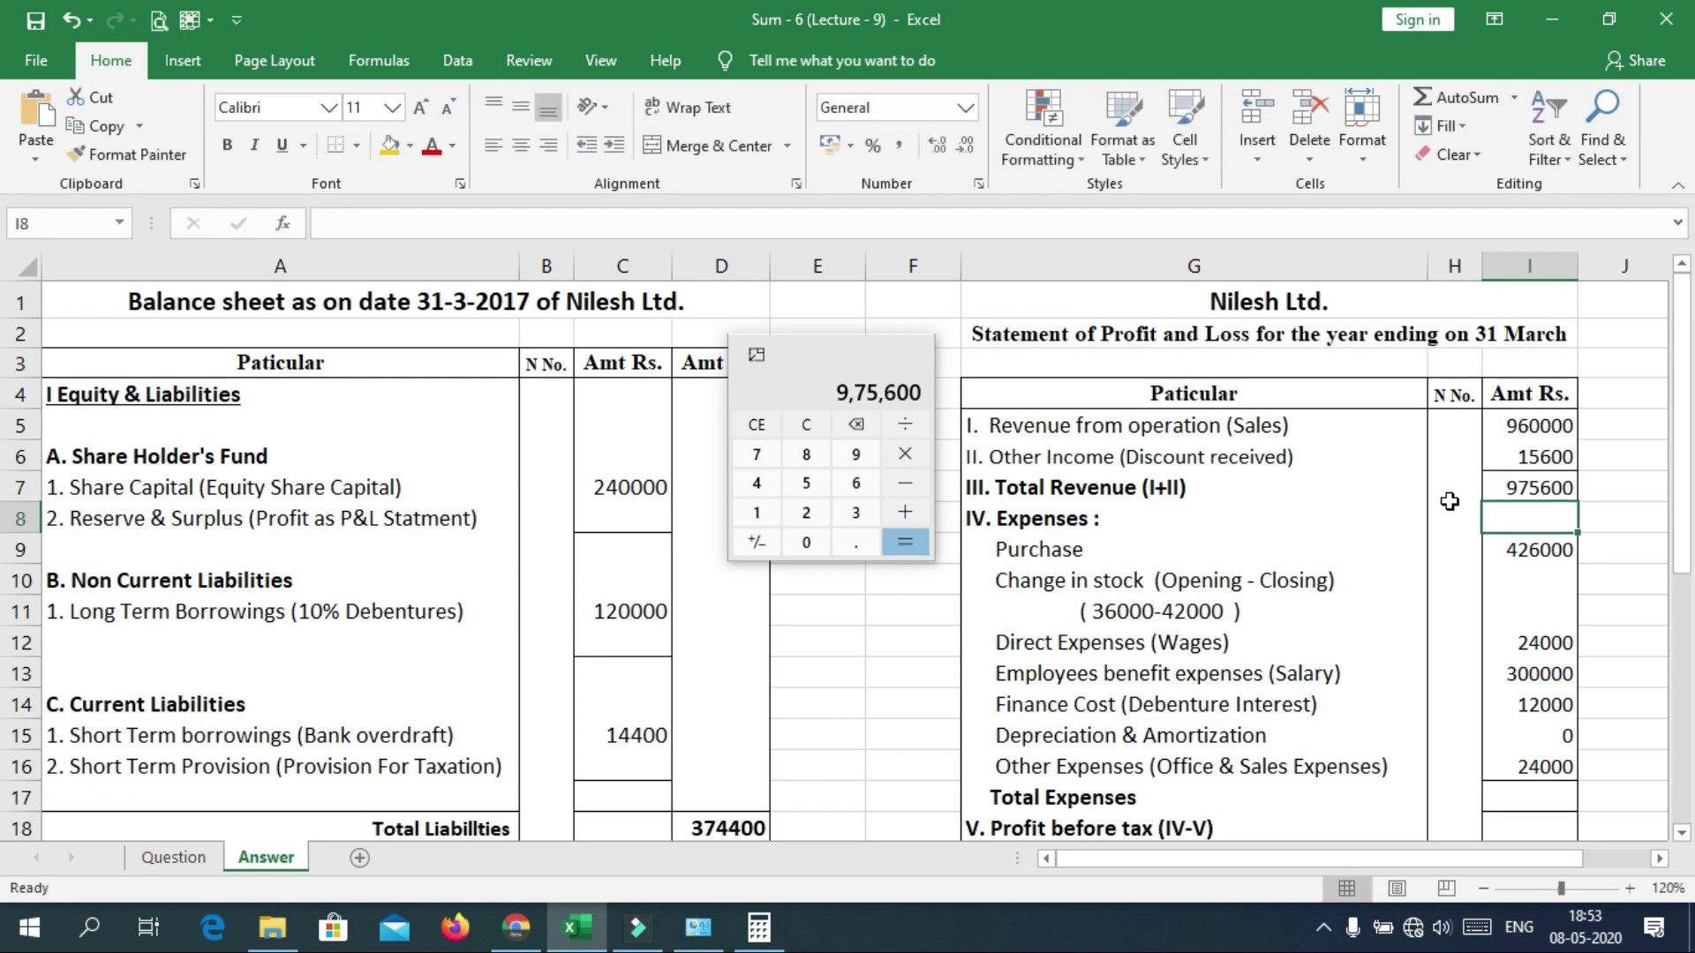
Subtract 42000 from 36000 in Calculator and enter -6000 for Change in stock in the profit and loss statement.
{"action": "left_click", "coordinate": [806, 426]}
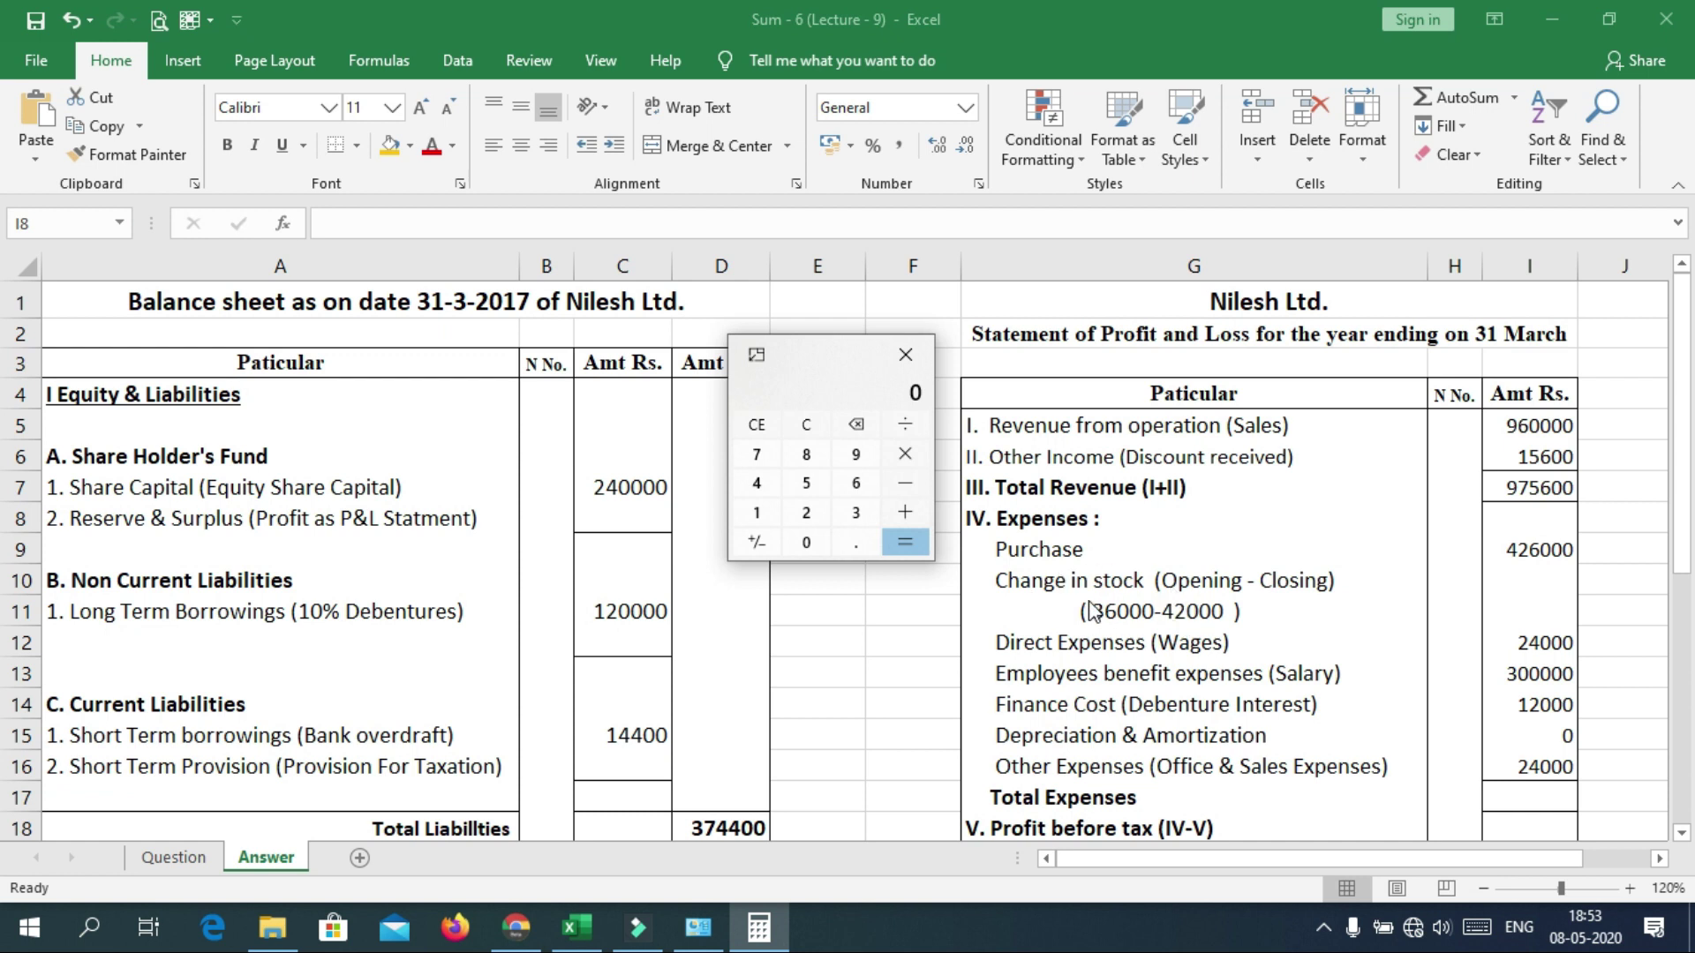
{"action": "type", "text": "360000"}
{"action": "key", "text": "minus"}
{"action": "type", "text": "420000"}
{"action": "key", "text": "Return"}
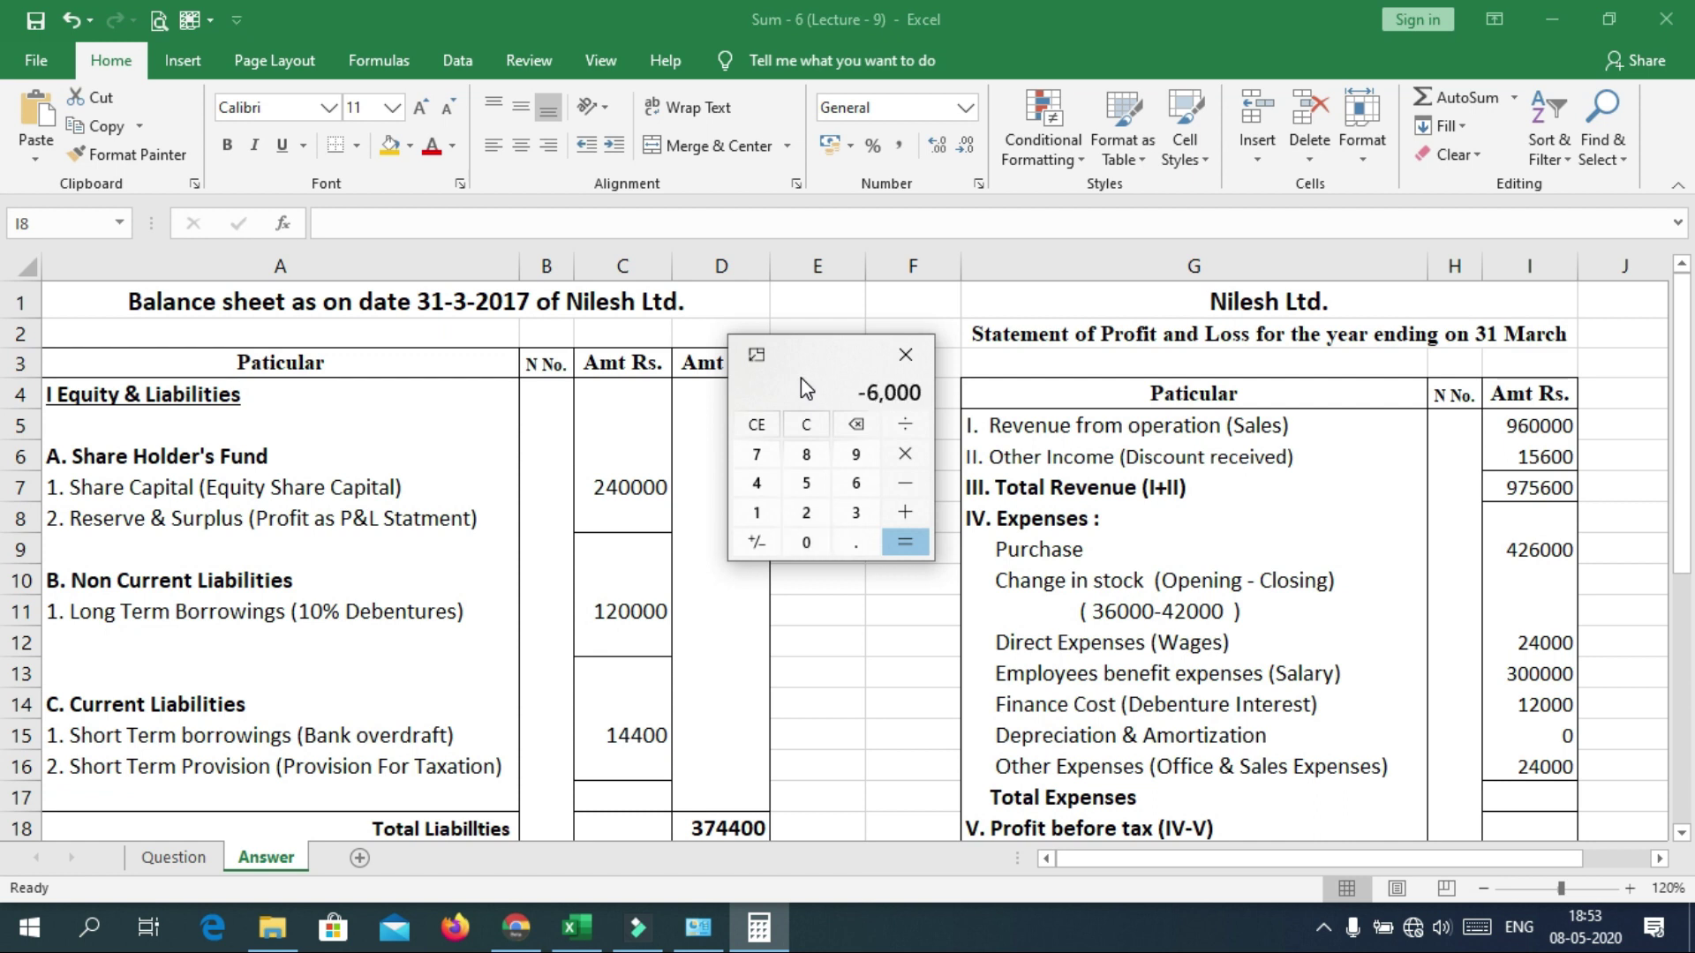
{"action": "left_click", "coordinate": [1518, 607]}
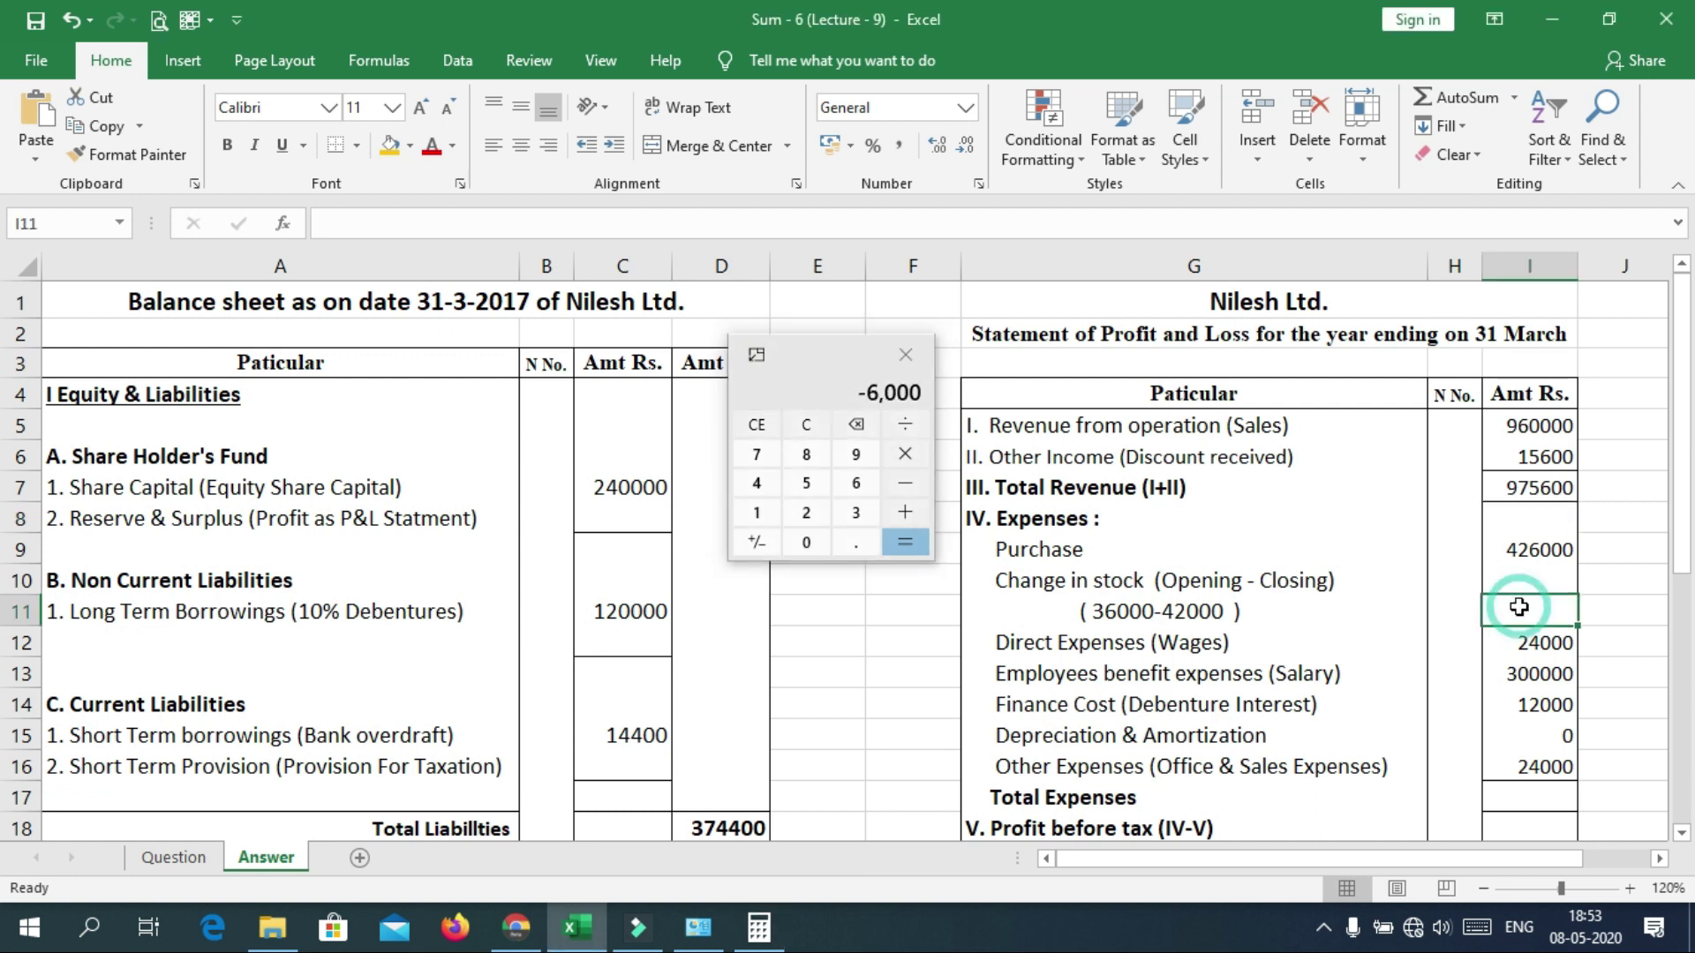
{"action": "type", "text": "-6000"}
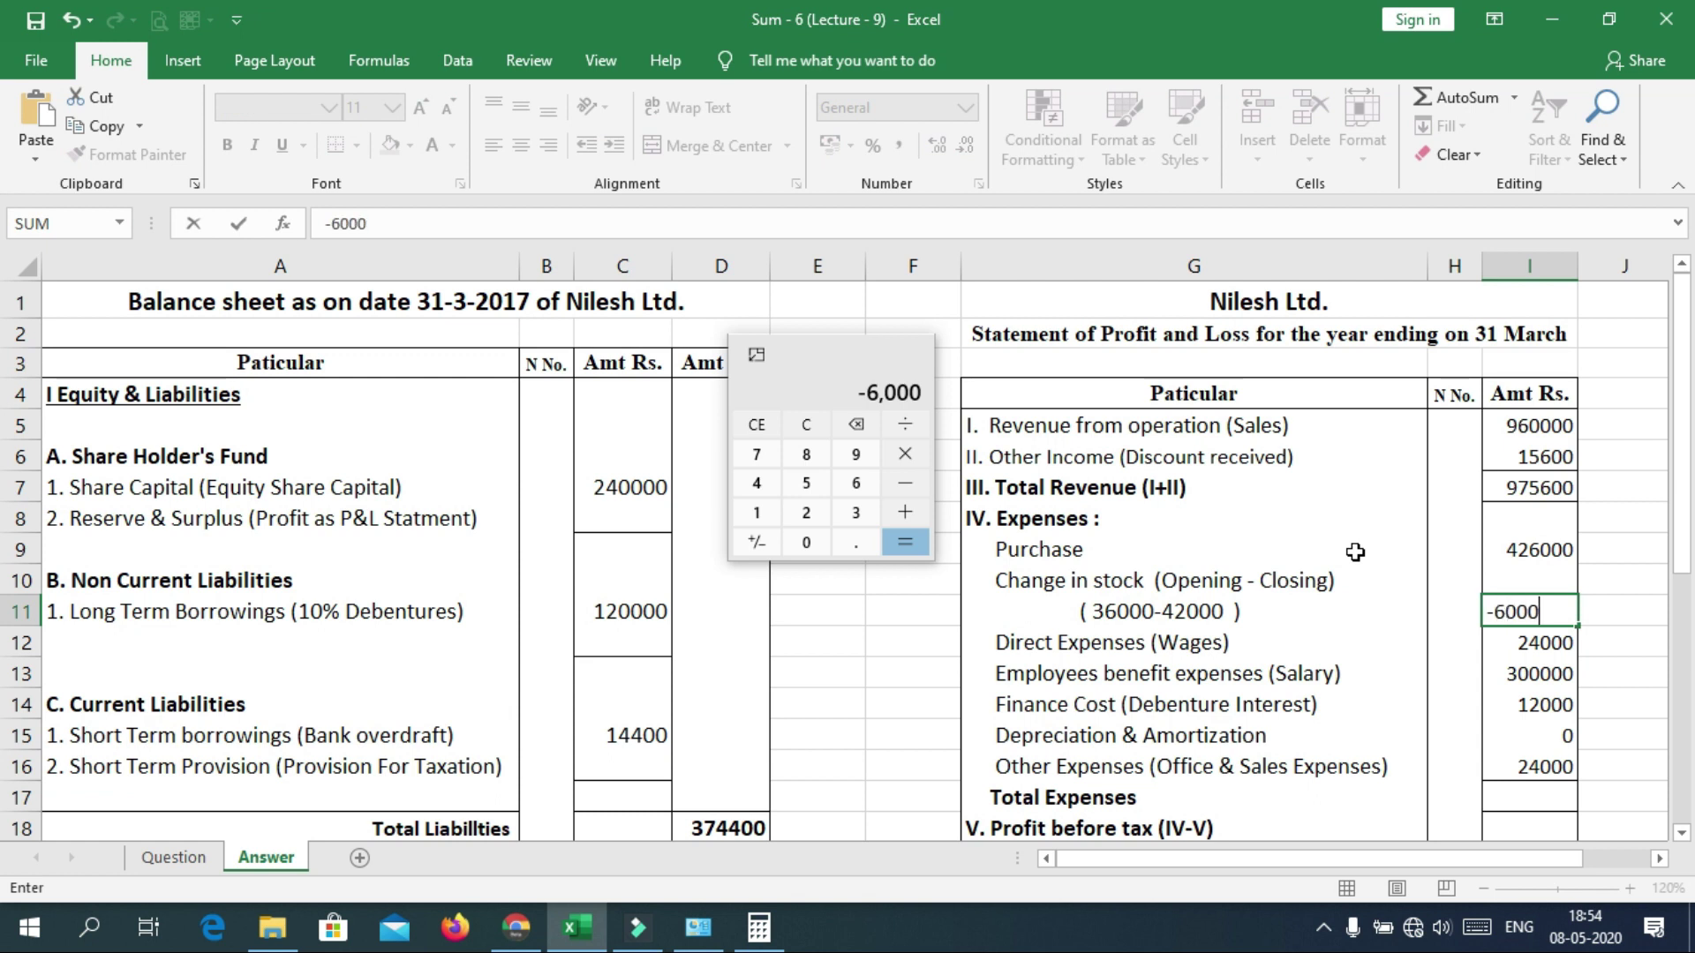
{"action": "key", "text": "Return"}
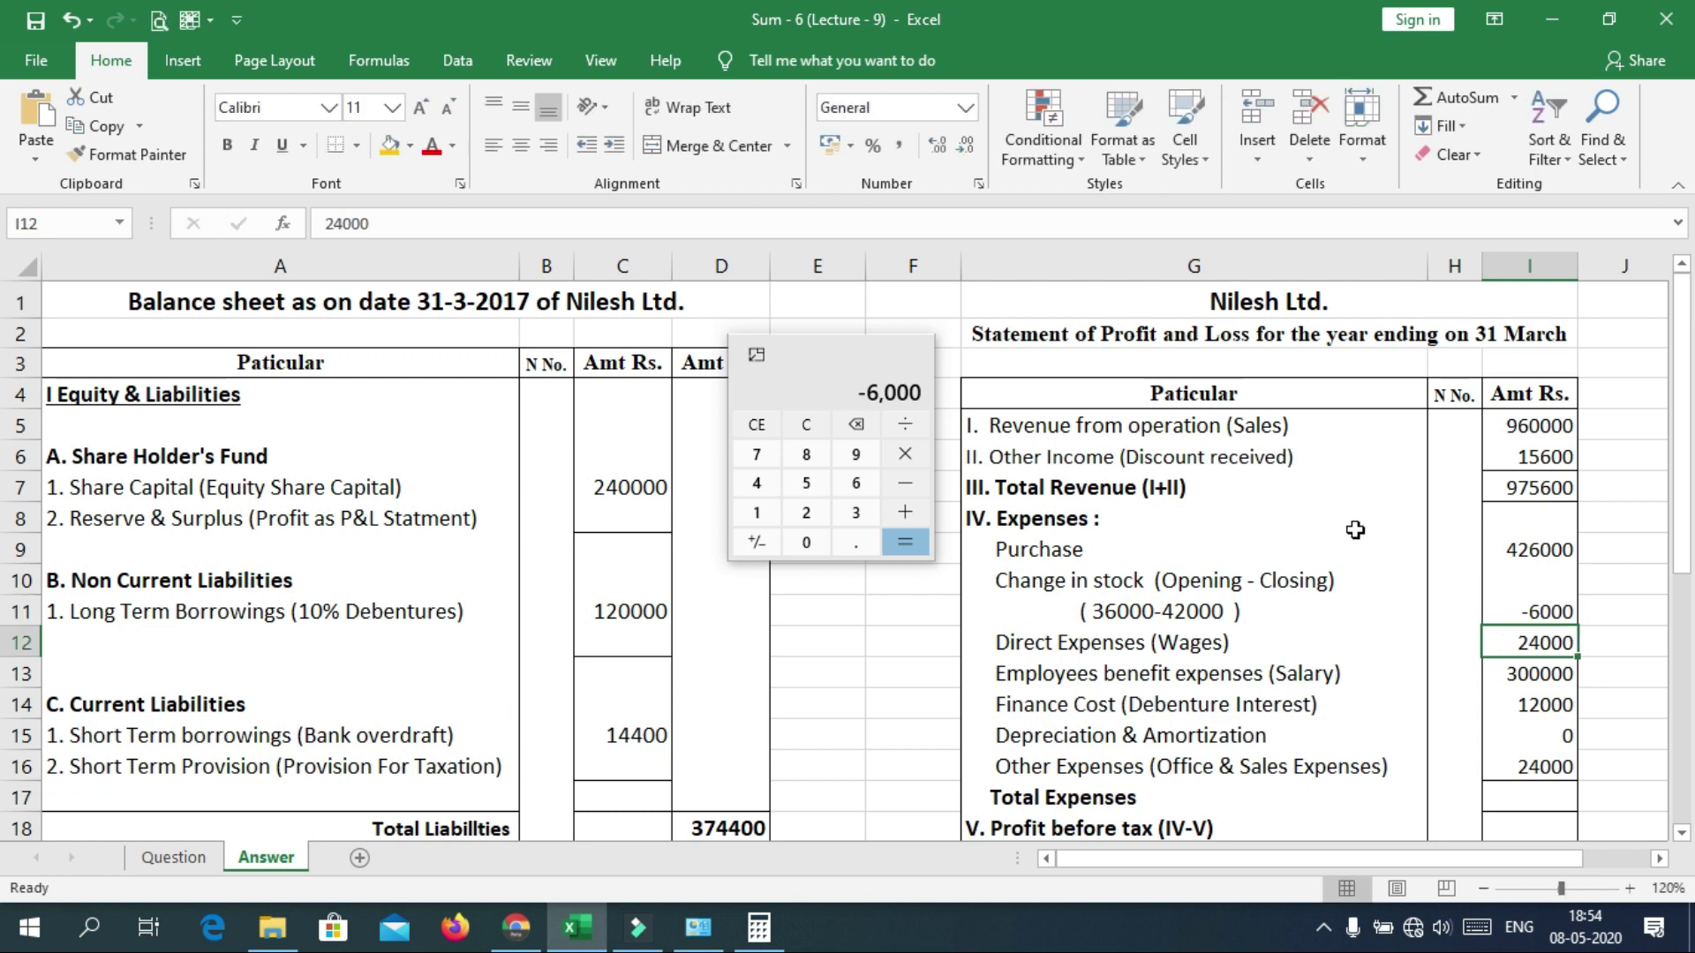
Clear Calculator and total the expenses there as 426000 - 6000 + 24000 + 300000 + 12000 + 24000.
{"action": "left_click", "coordinate": [798, 419]}
{"action": "type", "text": "426000"}
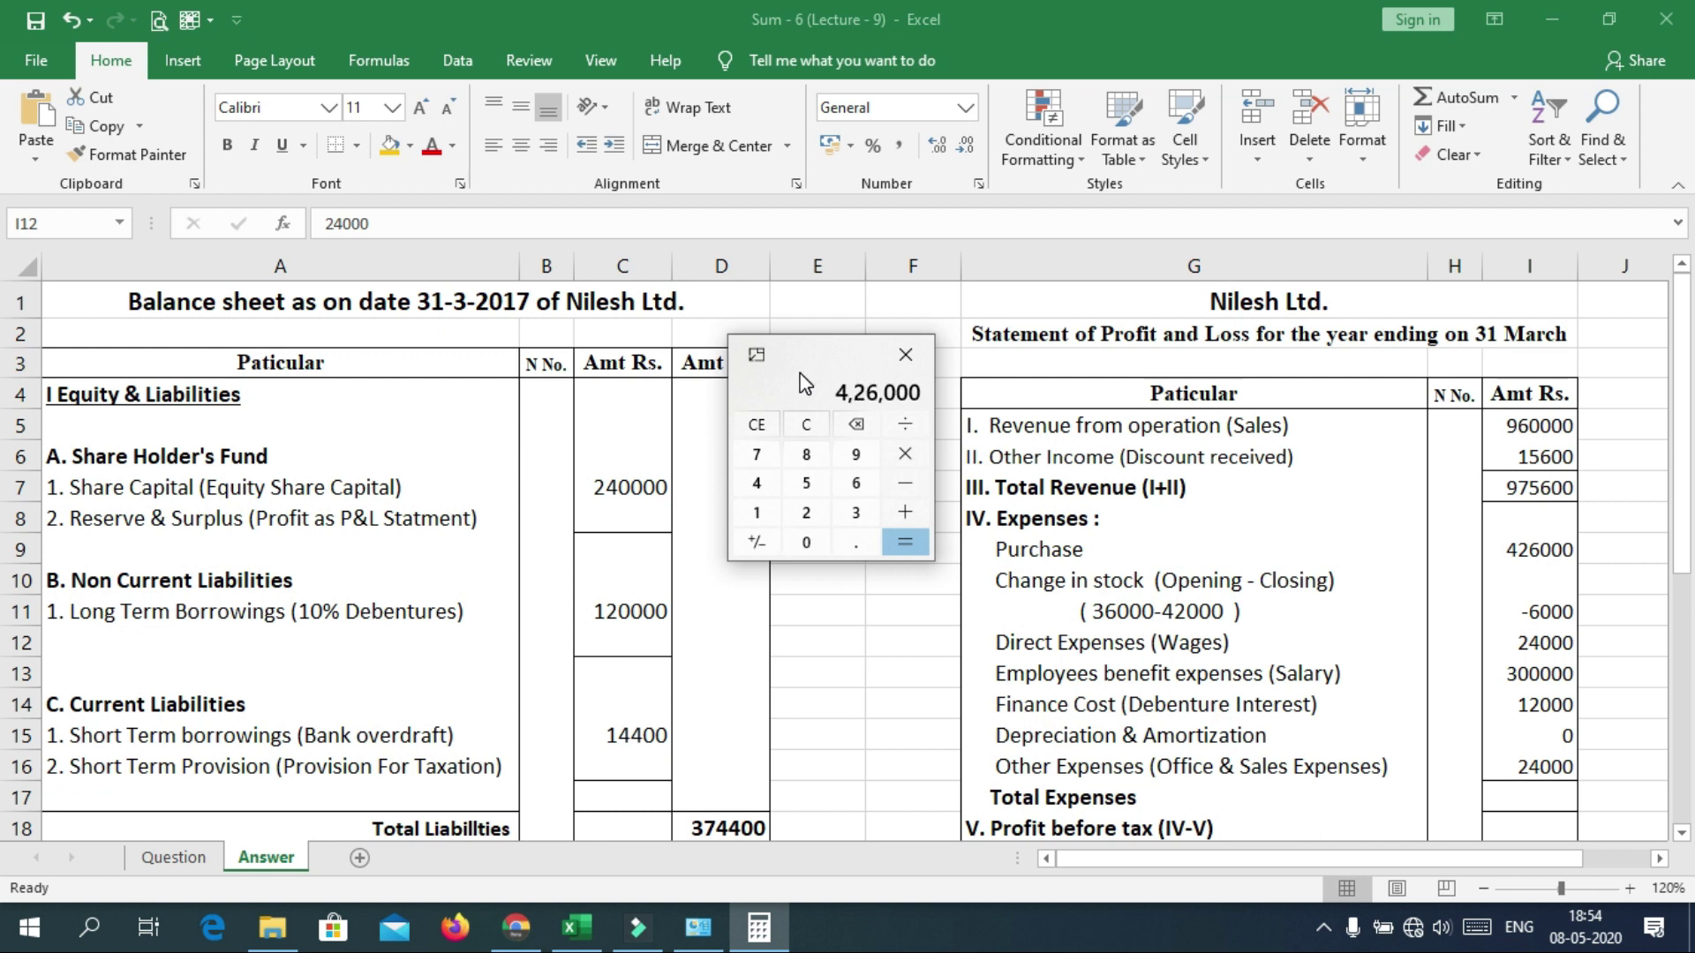
{"action": "type", "text": "60000"}
{"action": "key", "text": "BackSpace"}
{"action": "key", "text": "plus"}
{"action": "type", "text": "24000"}
{"action": "key", "text": "plus"}
{"action": "type", "text": "3"}
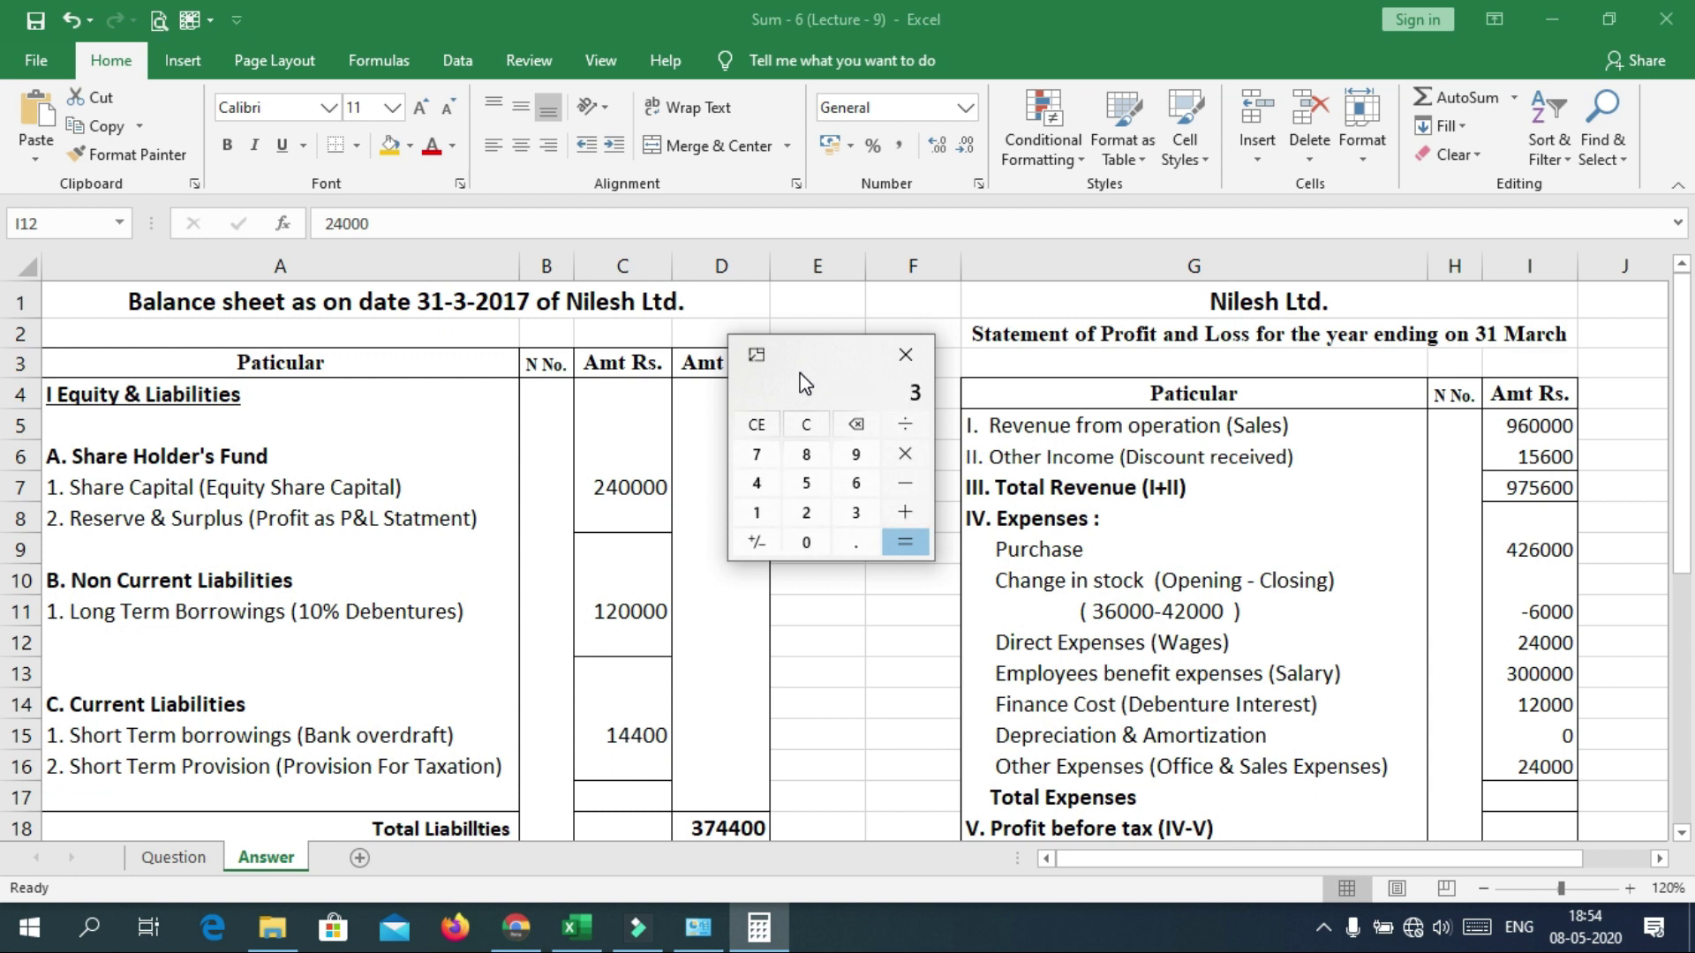
{"action": "type", "text": "00000"}
{"action": "key", "text": "plus"}
{"action": "type", "text": "12000"}
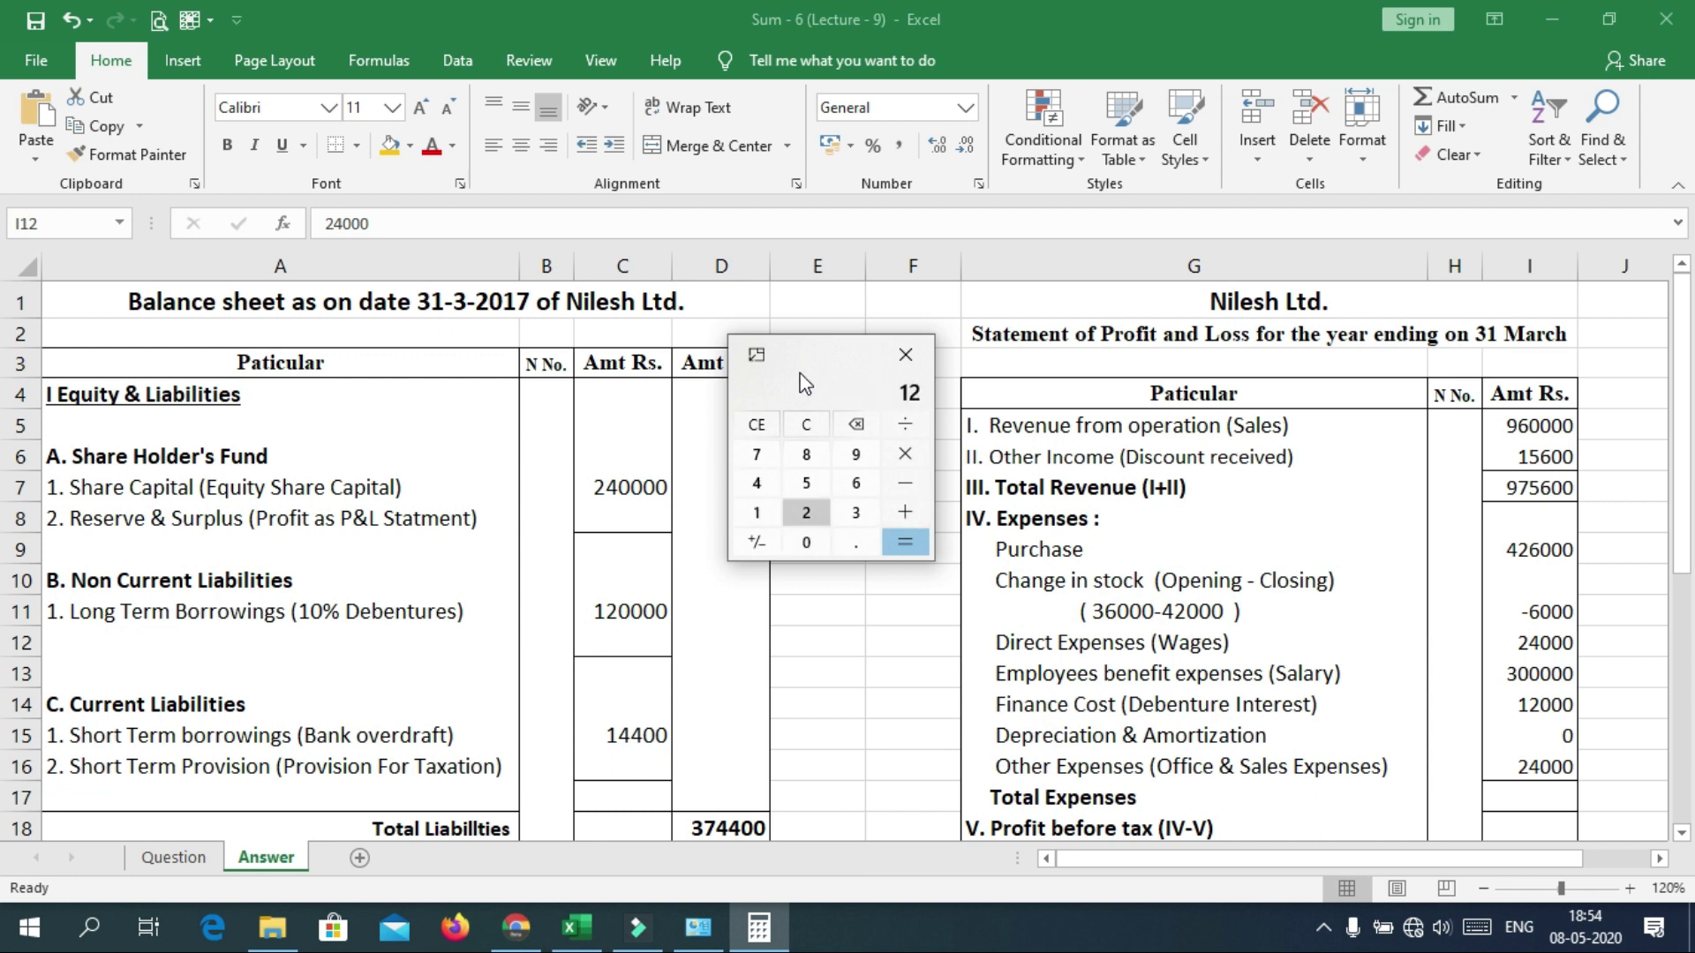
{"action": "key", "text": "plus"}
{"action": "type", "text": "240000"}
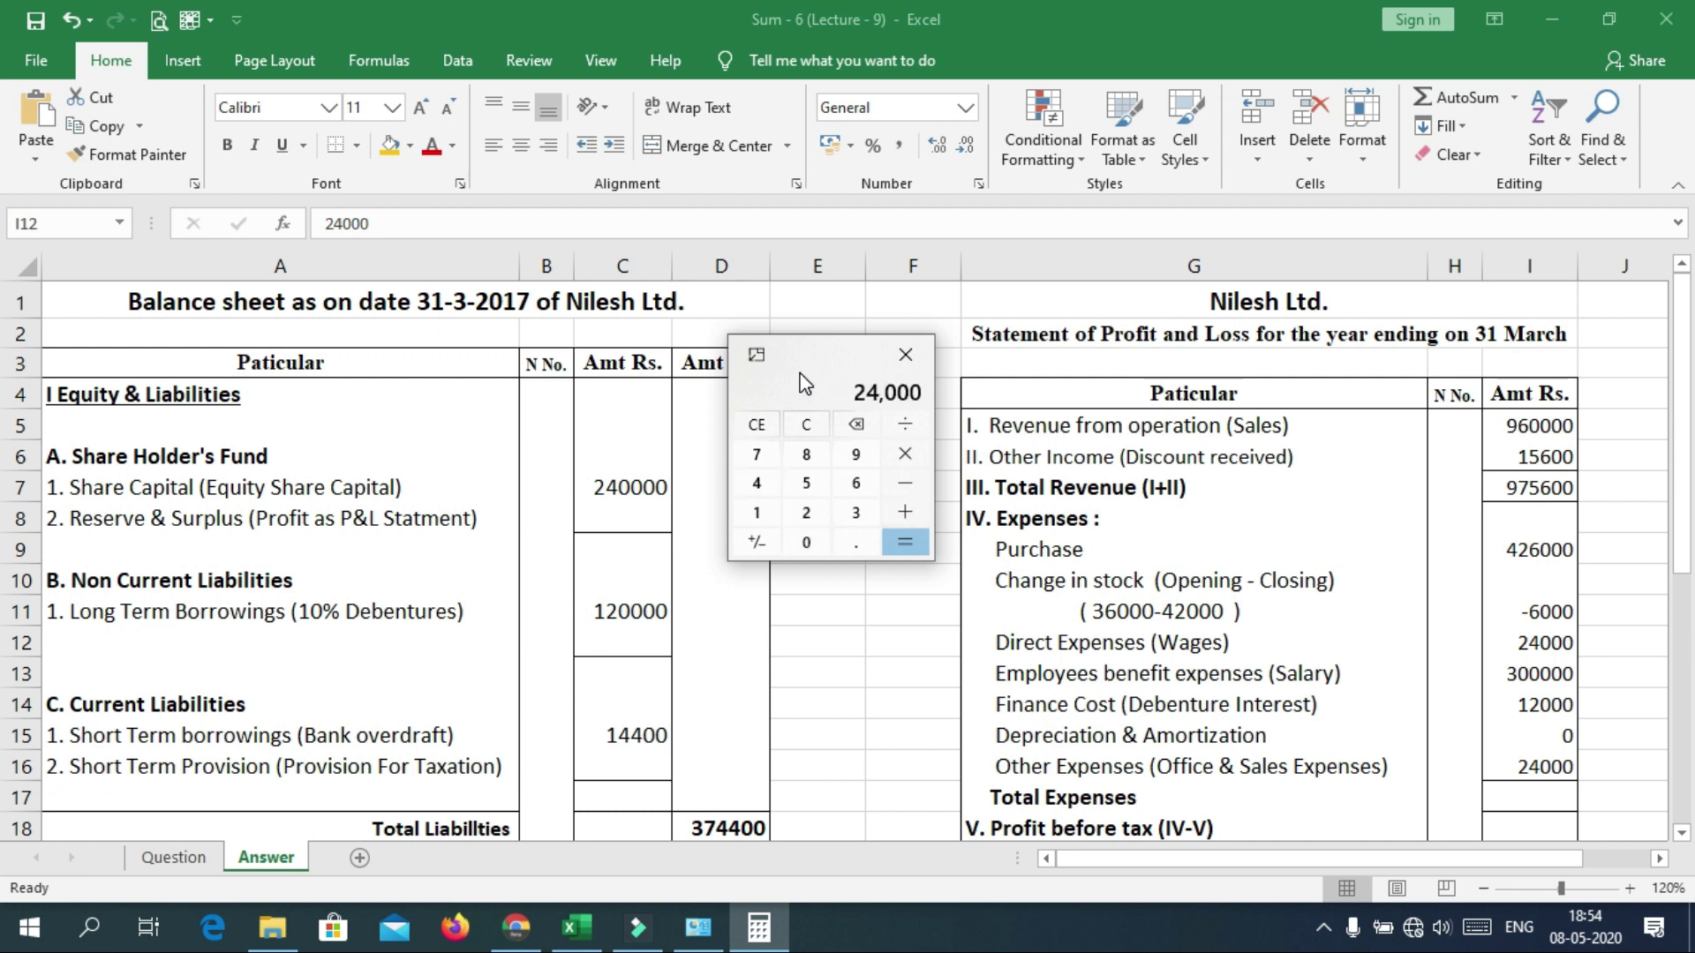
{"action": "key", "text": "Return"}
Enter 780000 for Total Expenses in the profit and loss statement.
{"action": "double_click", "coordinate": [1497, 789]}
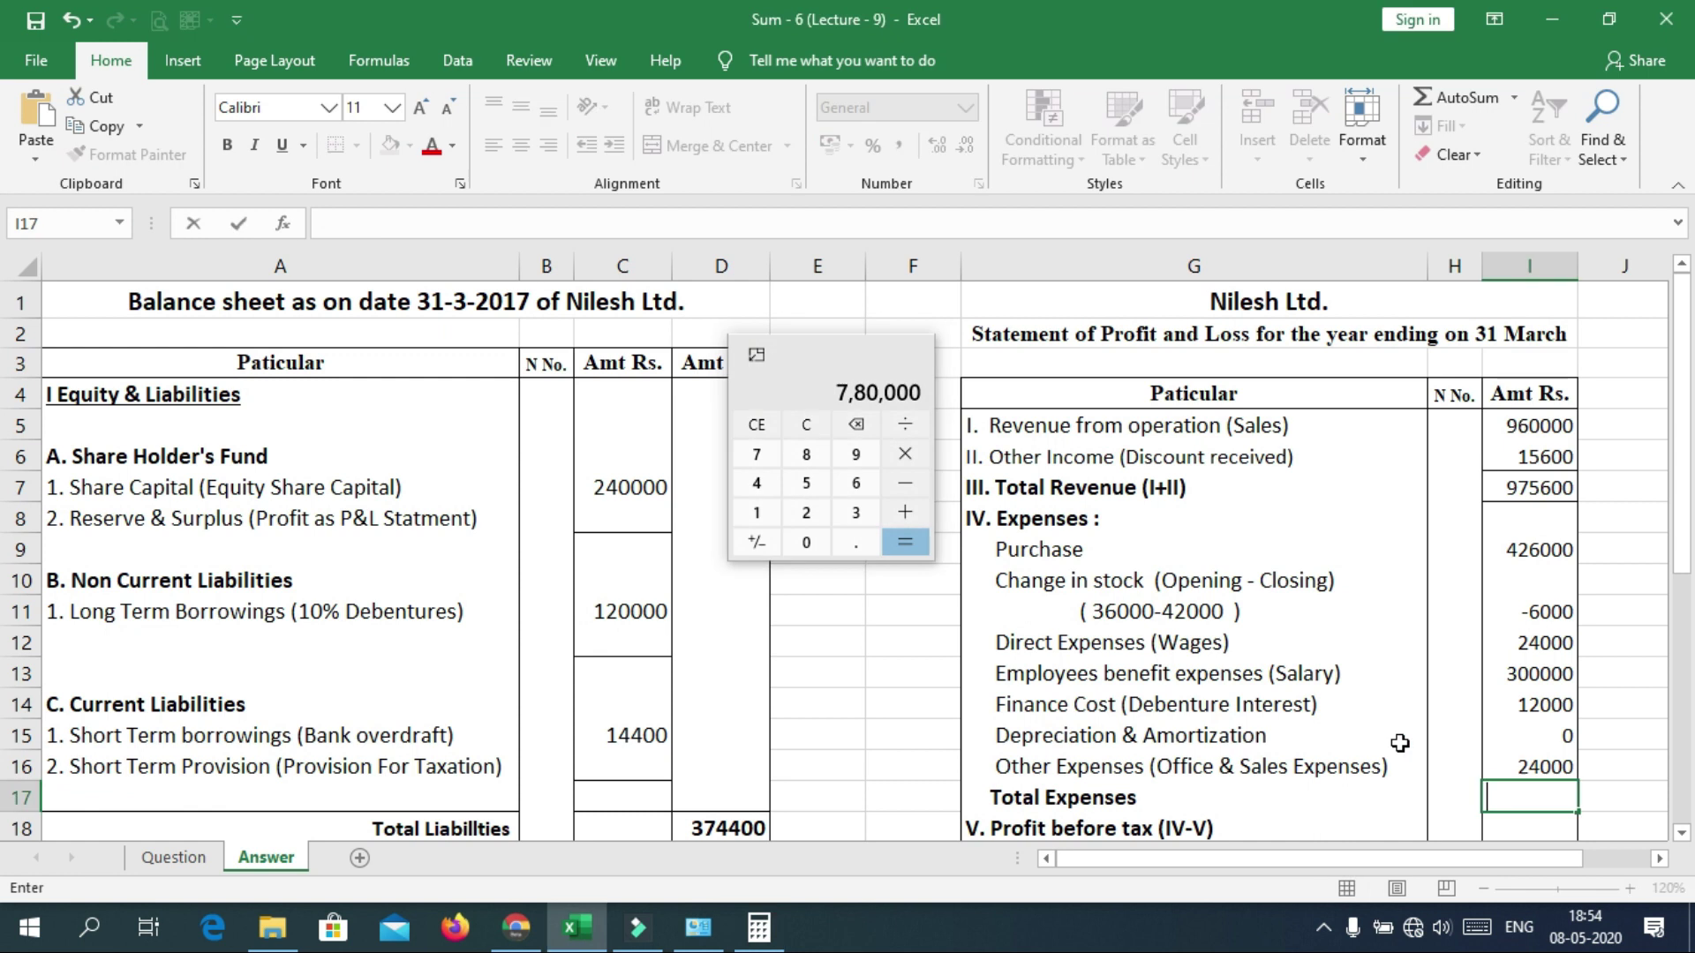
{"action": "type", "text": "780000"}
{"action": "key", "text": "Return"}
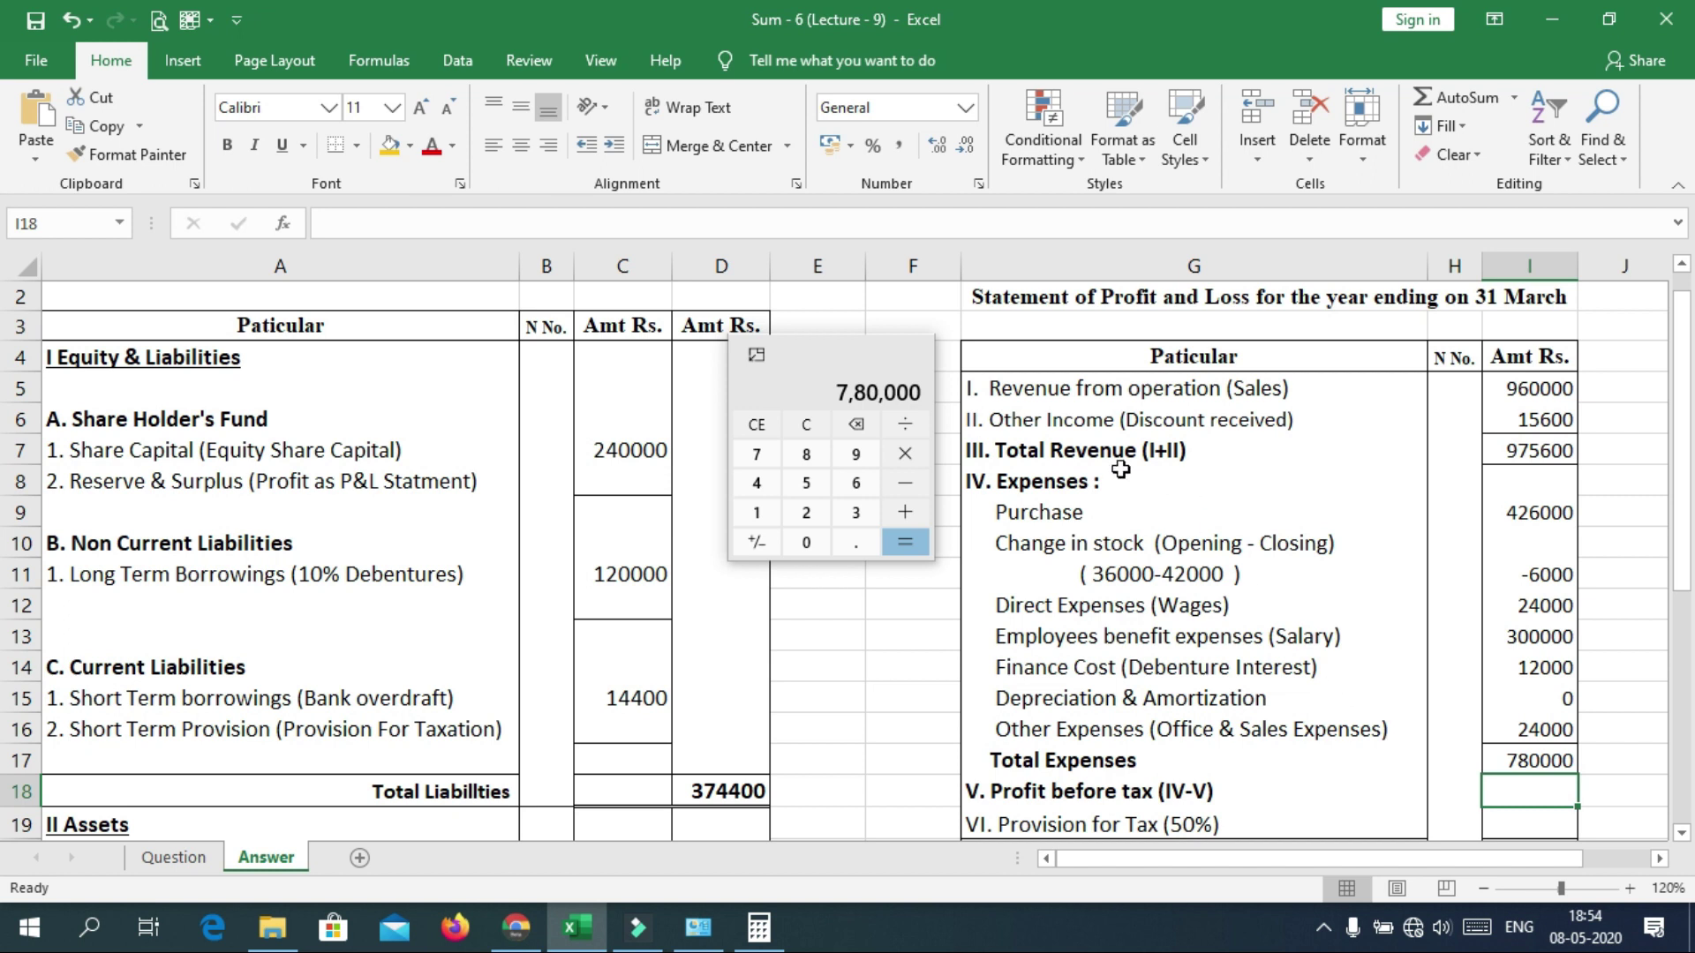
Subtract 780000 from 975600 in Calculator and enter 195600 for Profit before tax in the profit and loss statement.
{"action": "left_click", "coordinate": [841, 368]}
{"action": "left_click", "coordinate": [806, 423]}
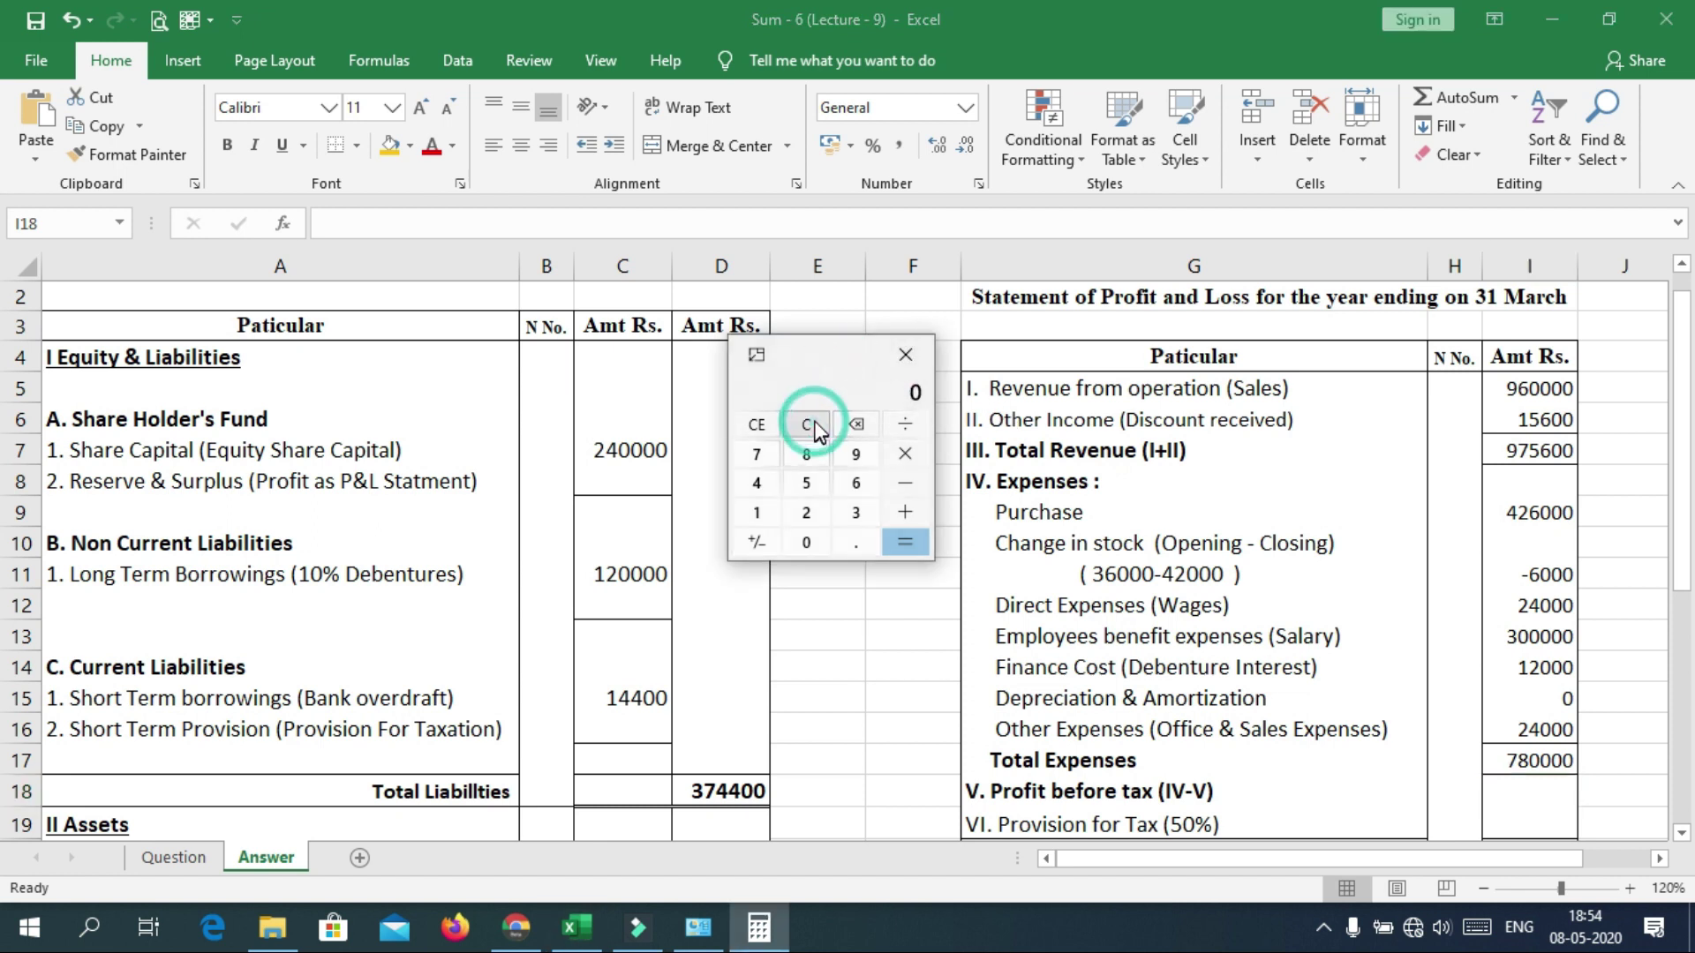
{"action": "type", "text": "97560"}
{"action": "type", "text": "00"}
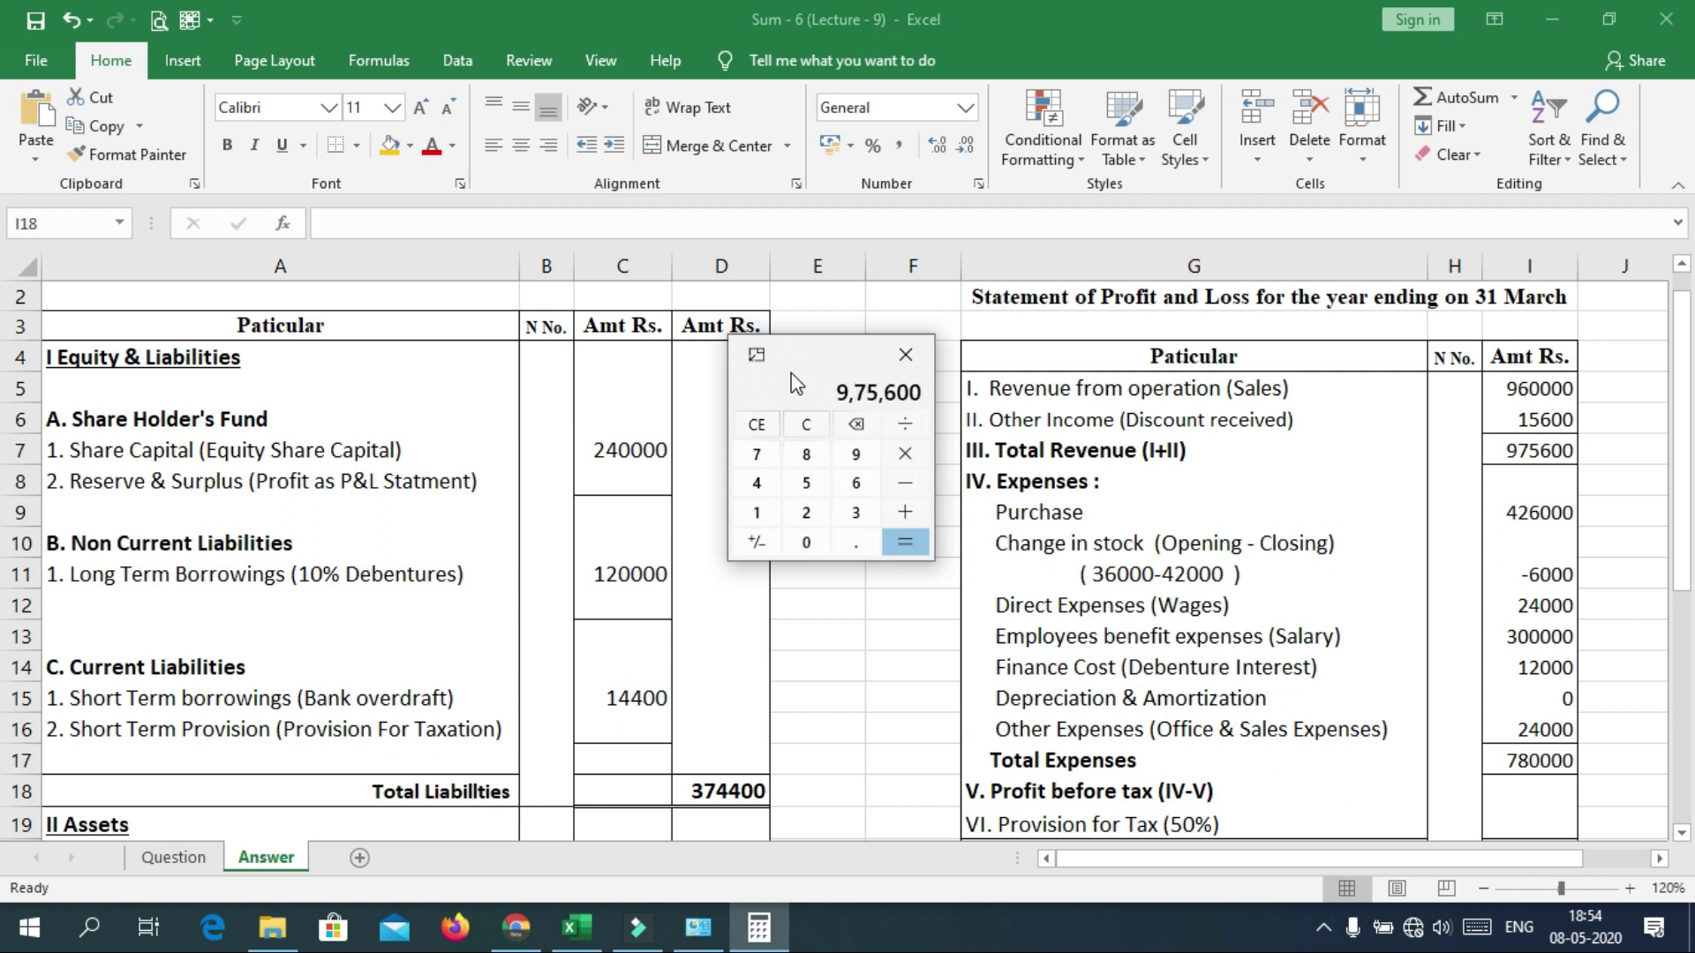
{"action": "type", "text": "780000"}
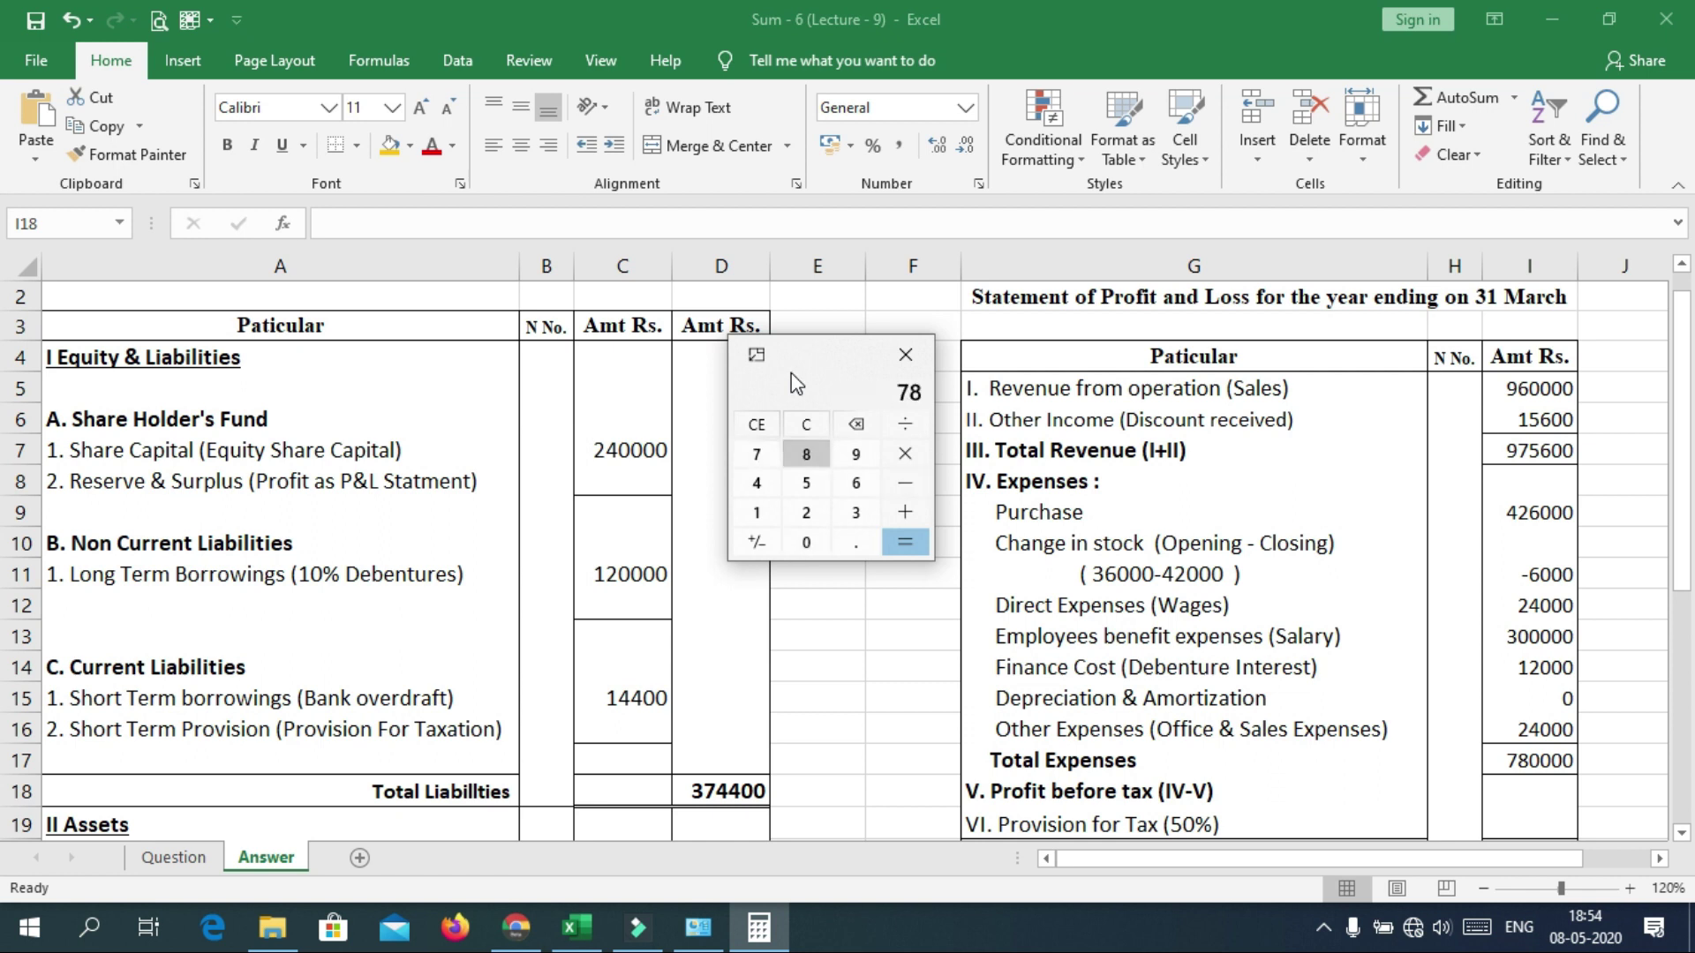
{"action": "key", "text": "Return"}
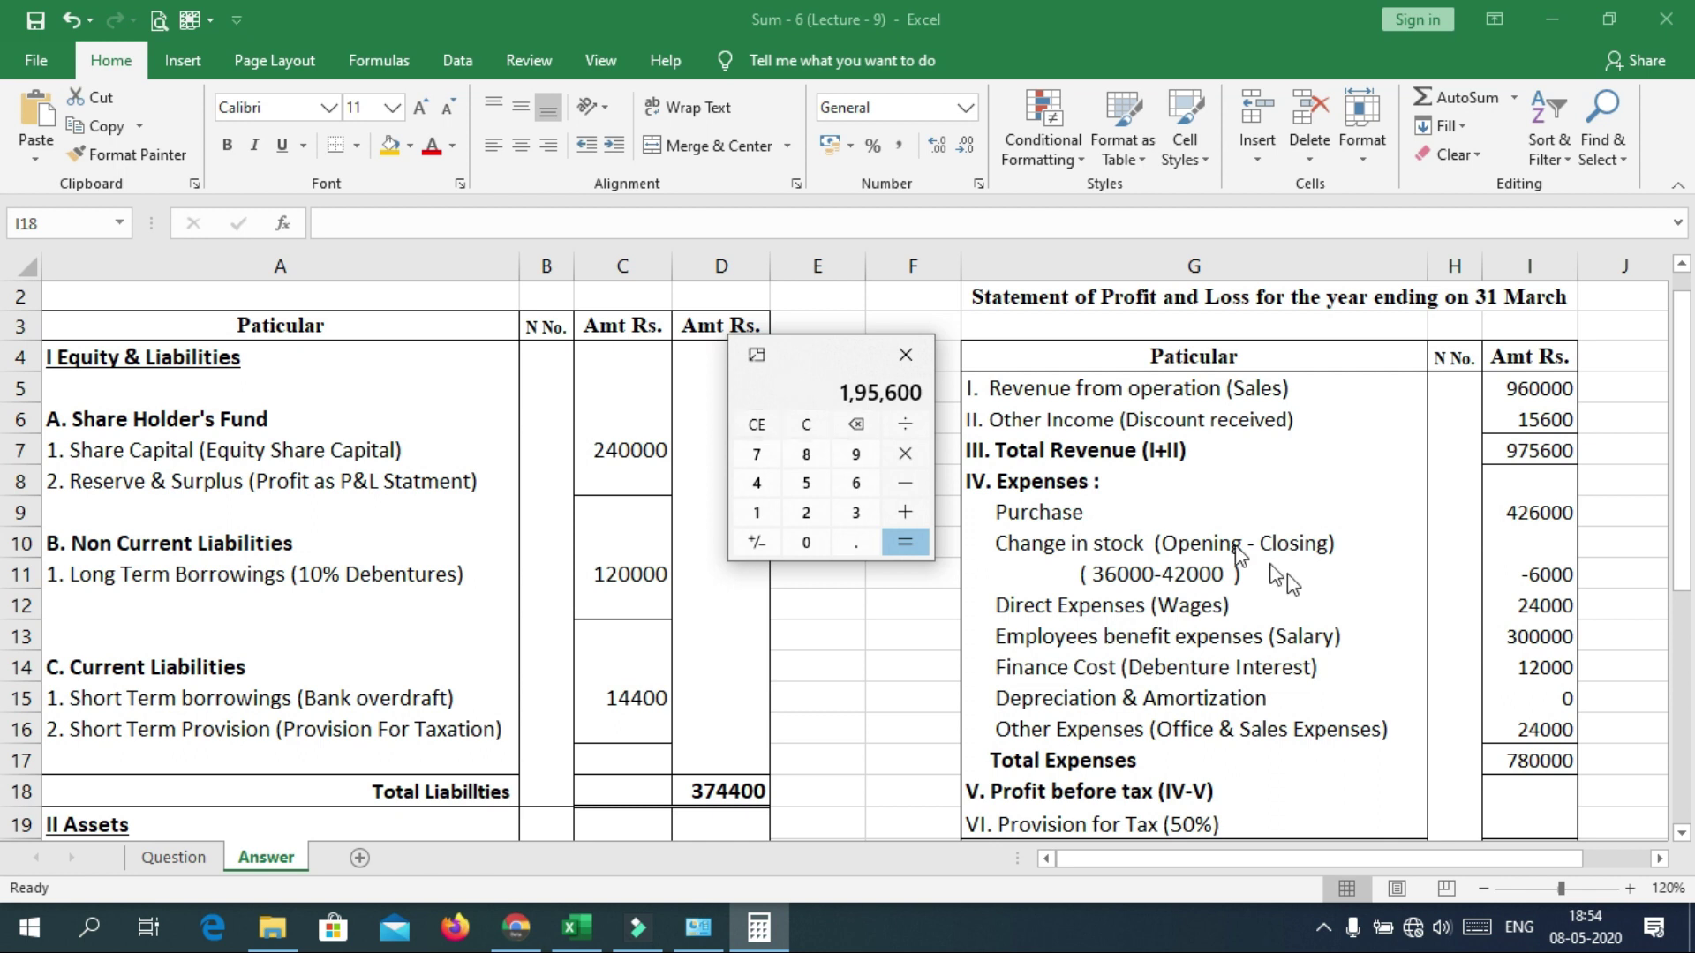
{"action": "left_click", "coordinate": [1537, 789]}
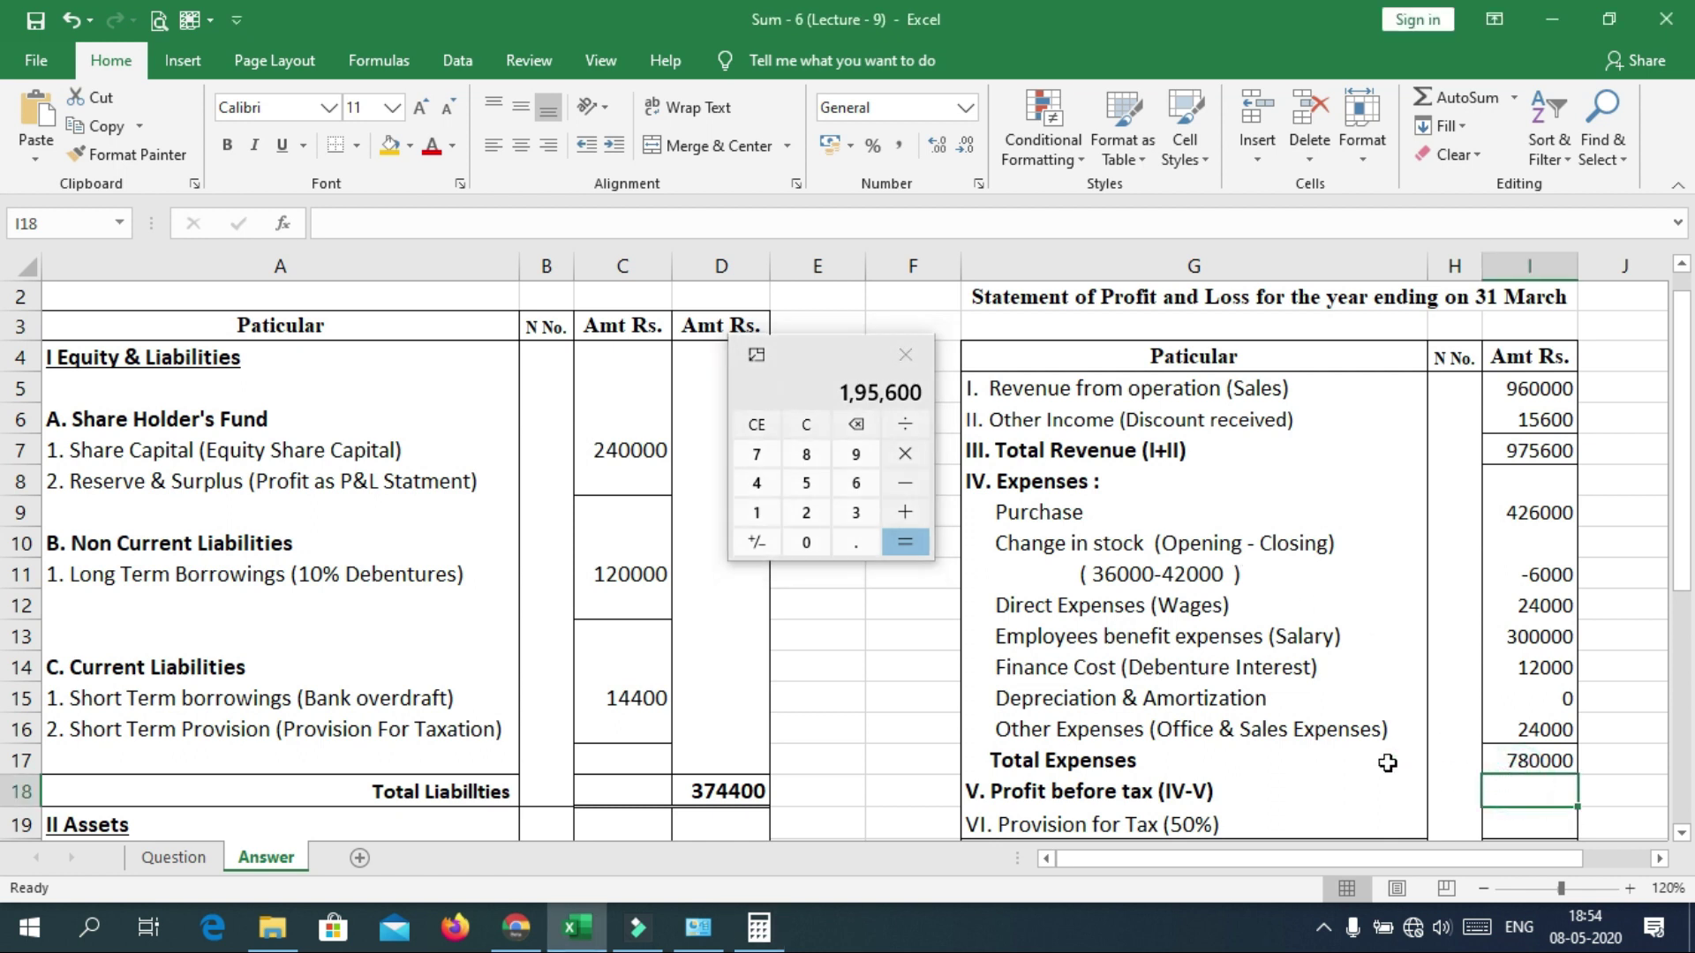
{"action": "type", "text": "19560"}
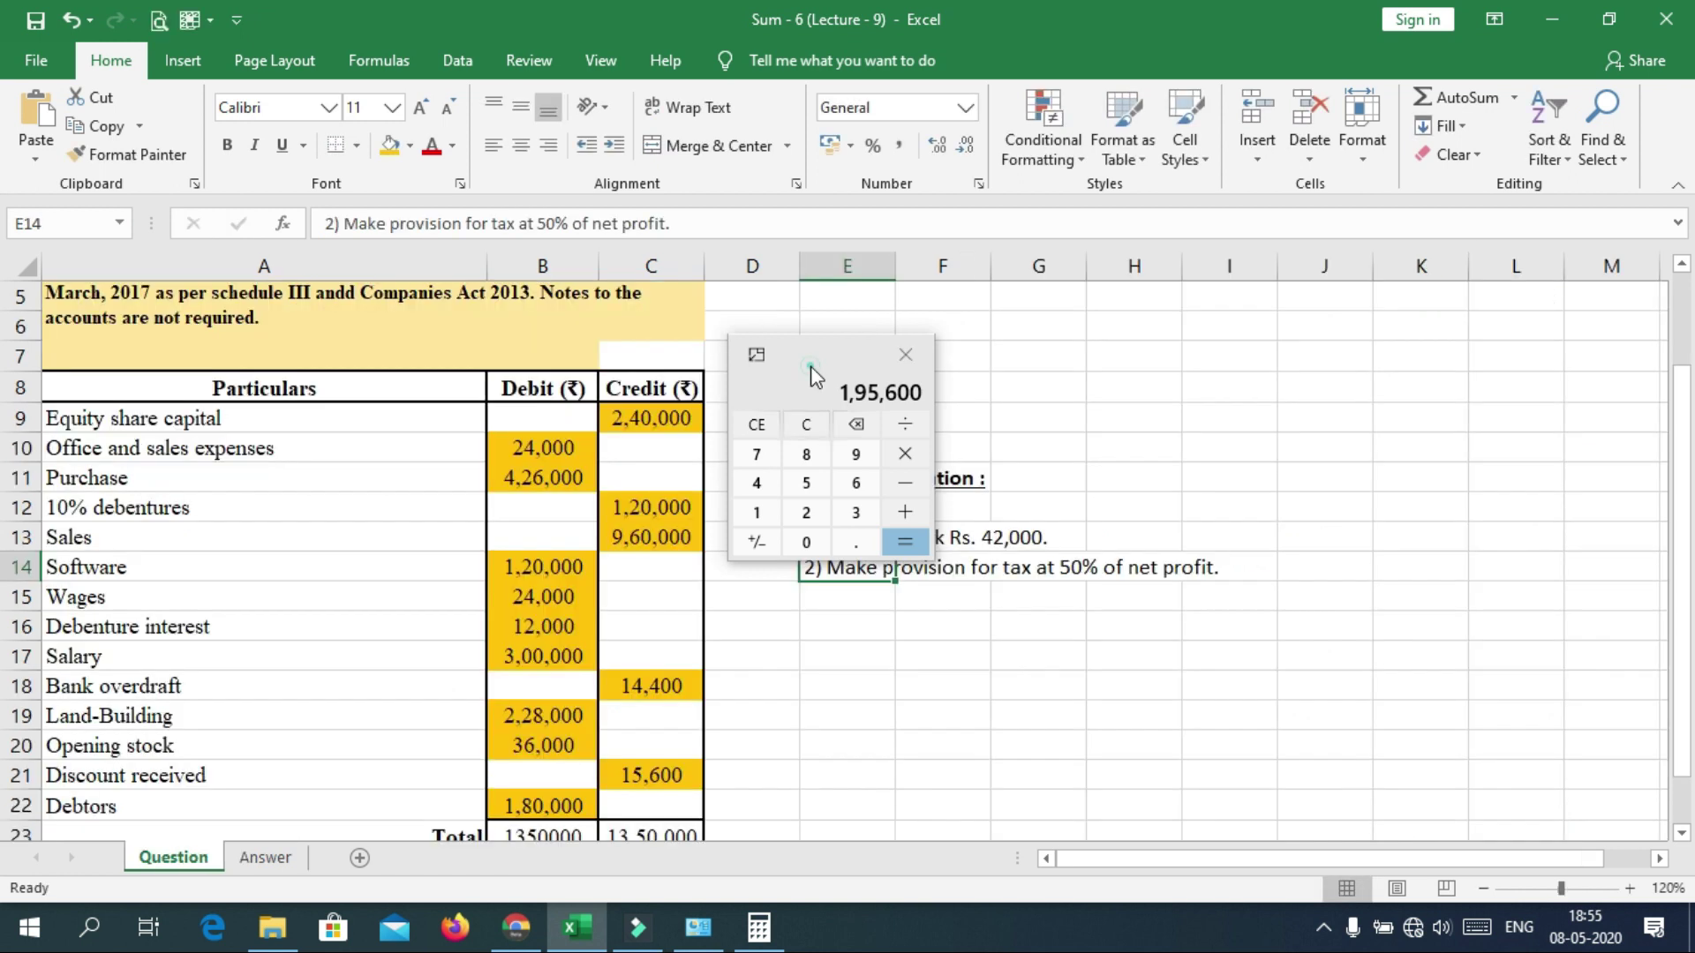
Move Calculator off the Other information notes on the Question sheet to check the tax rate, and return to the Answer sheet.
{"action": "left_click_drag", "start_coordinate": [813, 376], "coordinate": [643, 383]}
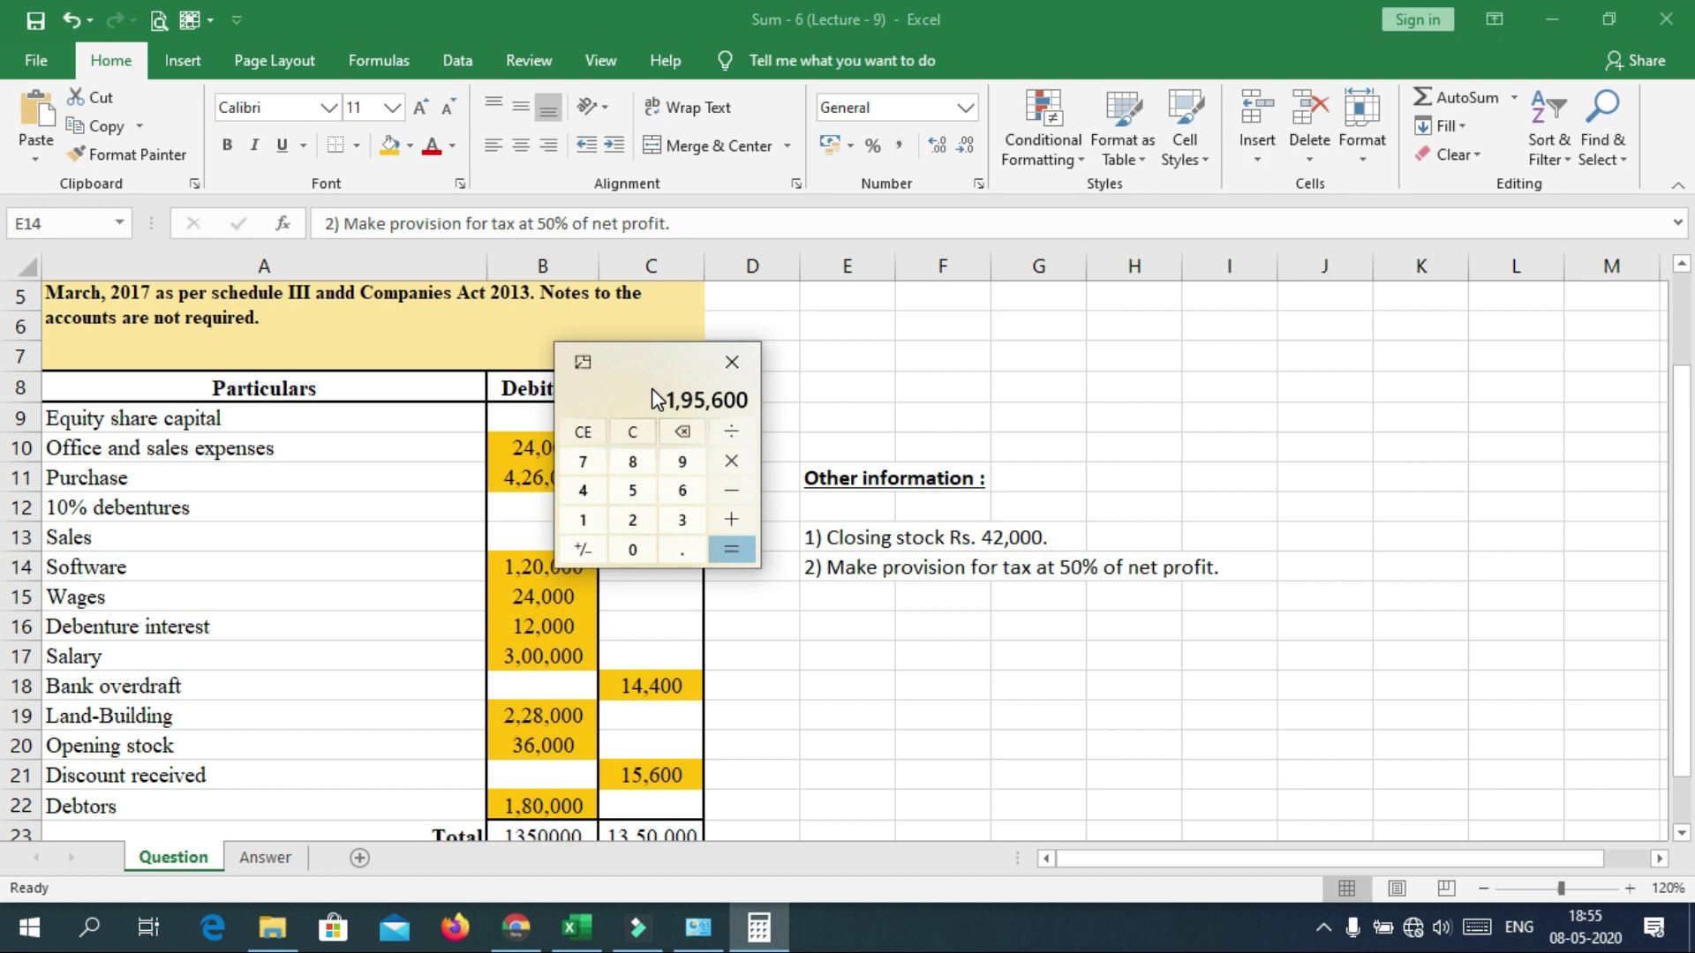
{"action": "left_click", "coordinate": [270, 862]}
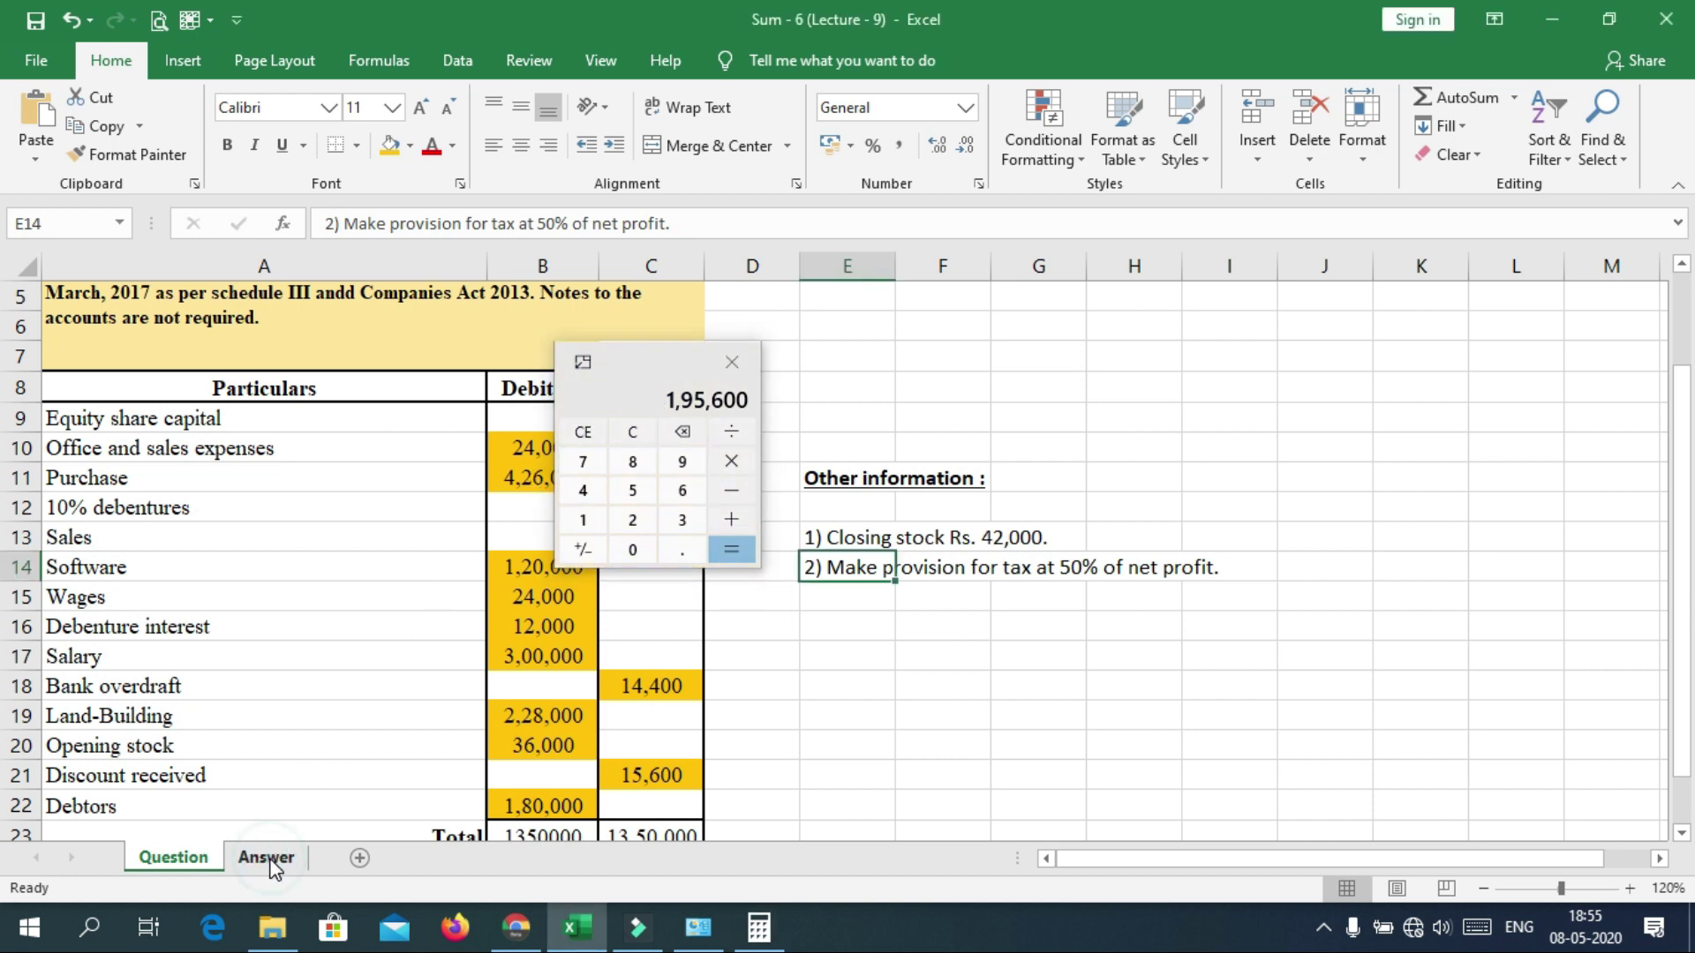
{"action": "left_click", "coordinate": [268, 859]}
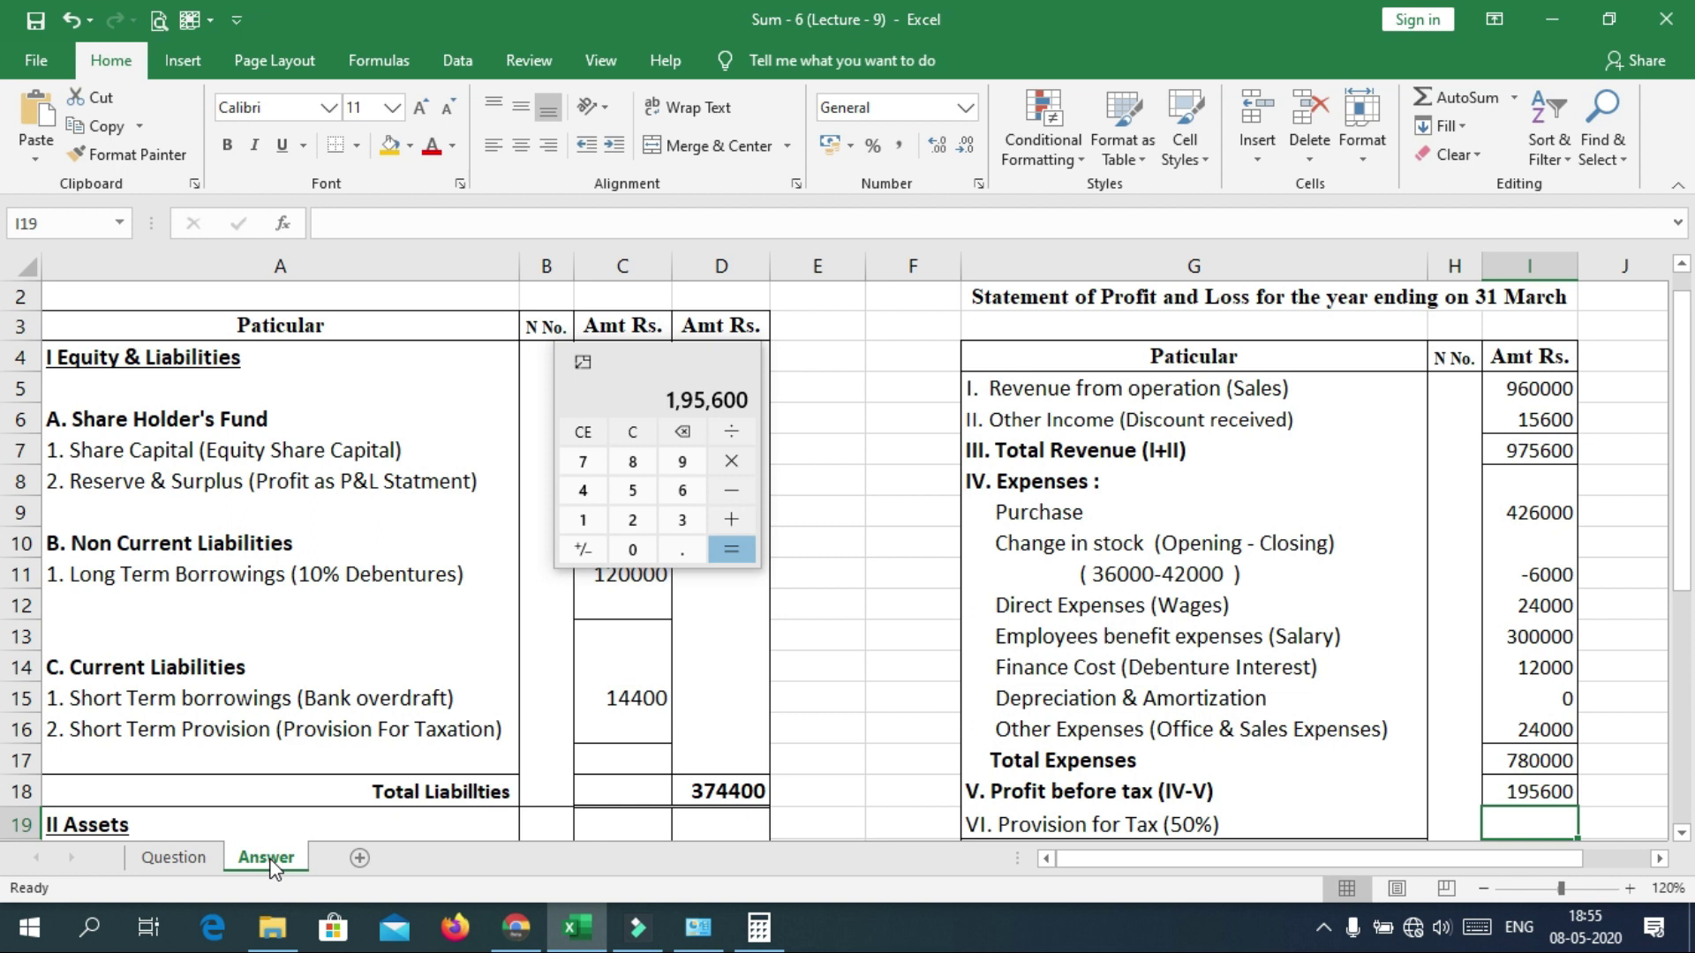
Compute 50% of 195600 in Calculator and enter 97800 for Provision for Tax in the profit and loss statement.
{"action": "left_click", "coordinate": [647, 374]}
{"action": "type", "text": "195600"}
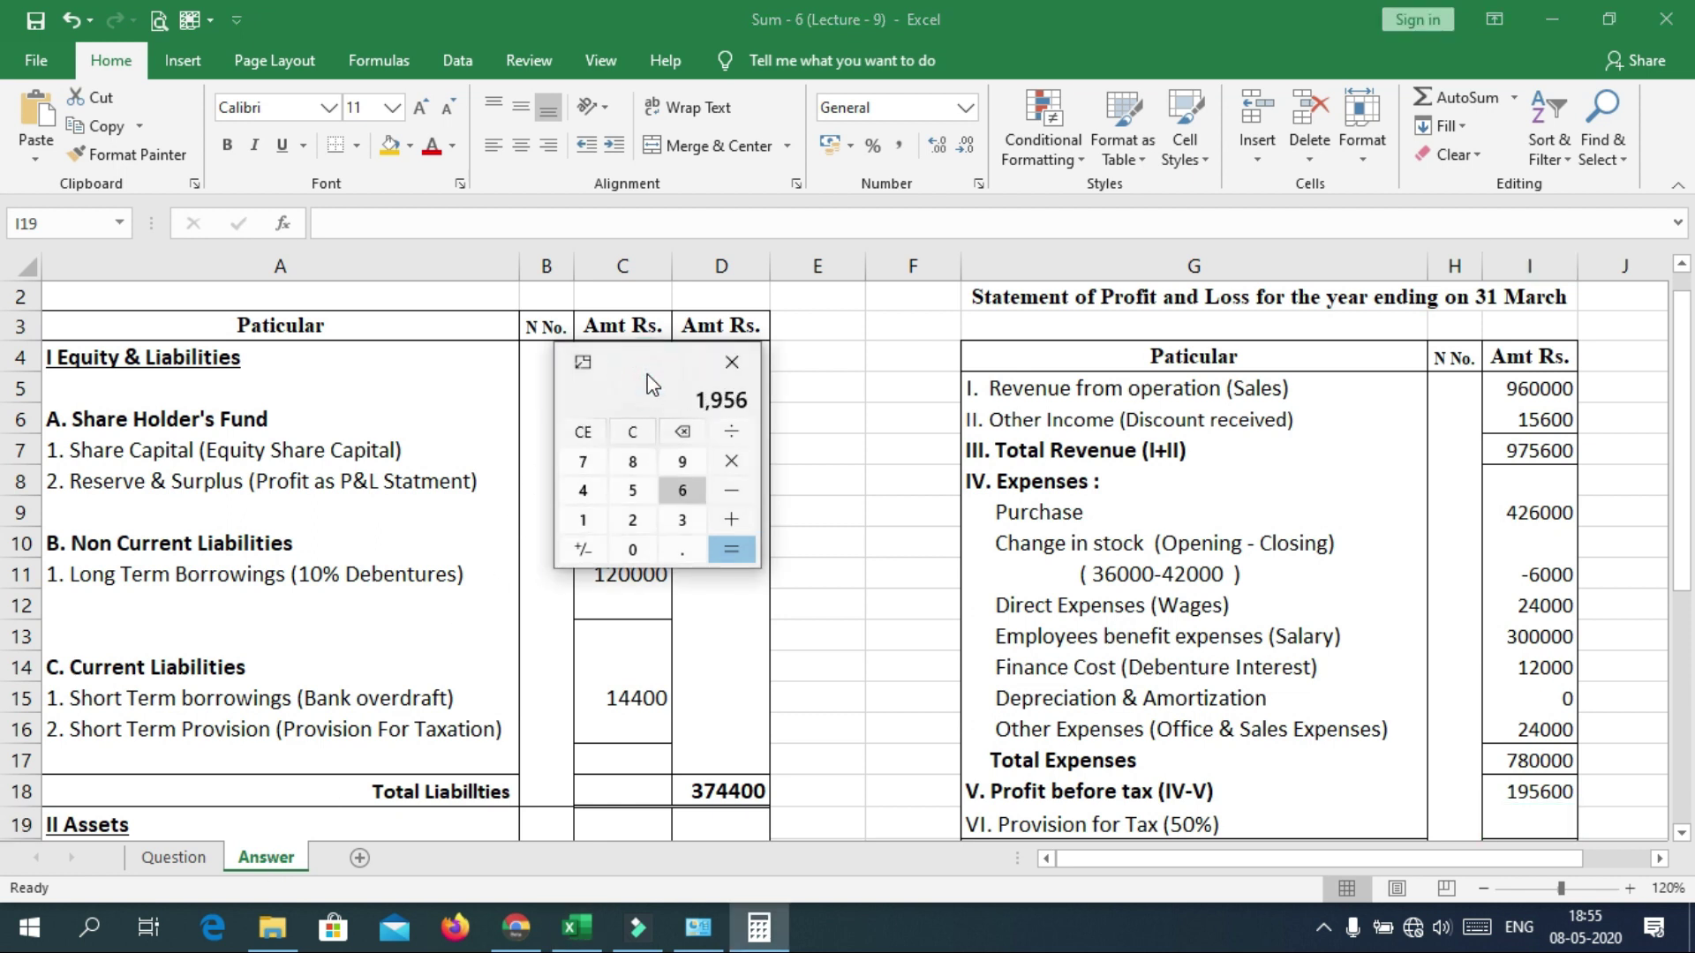
{"action": "type", "text": "*50/100"}
{"action": "key", "text": "Return"}
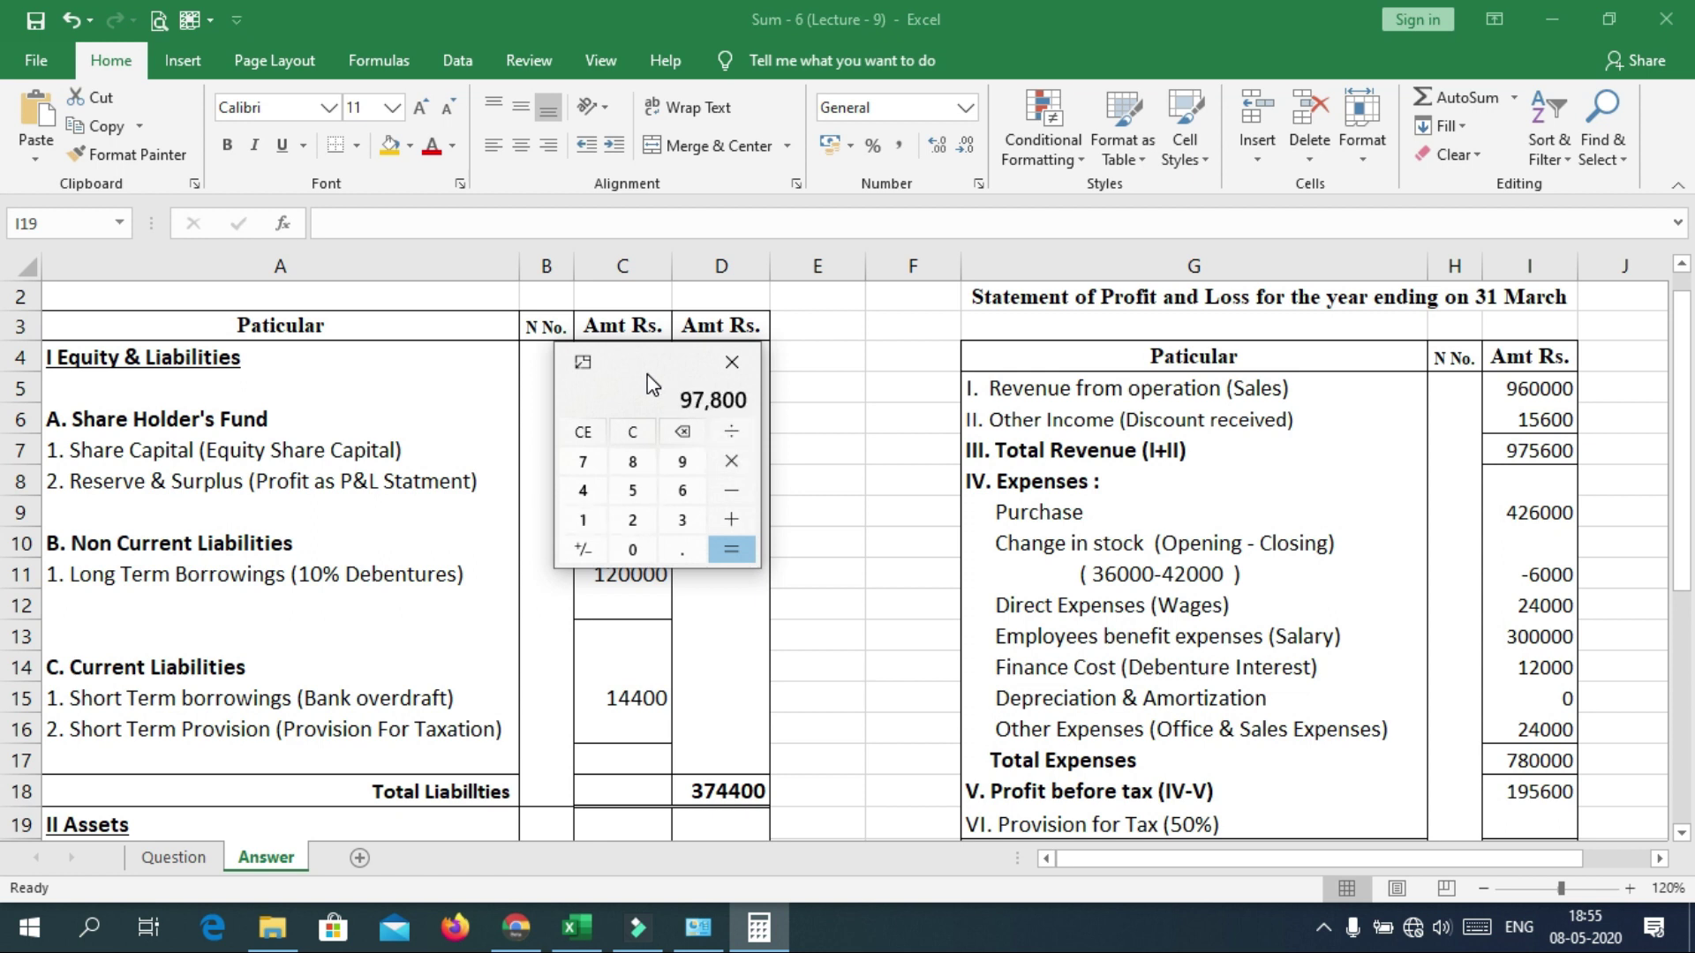
{"action": "left_click", "coordinate": [1529, 818]}
{"action": "type", "text": "97800"}
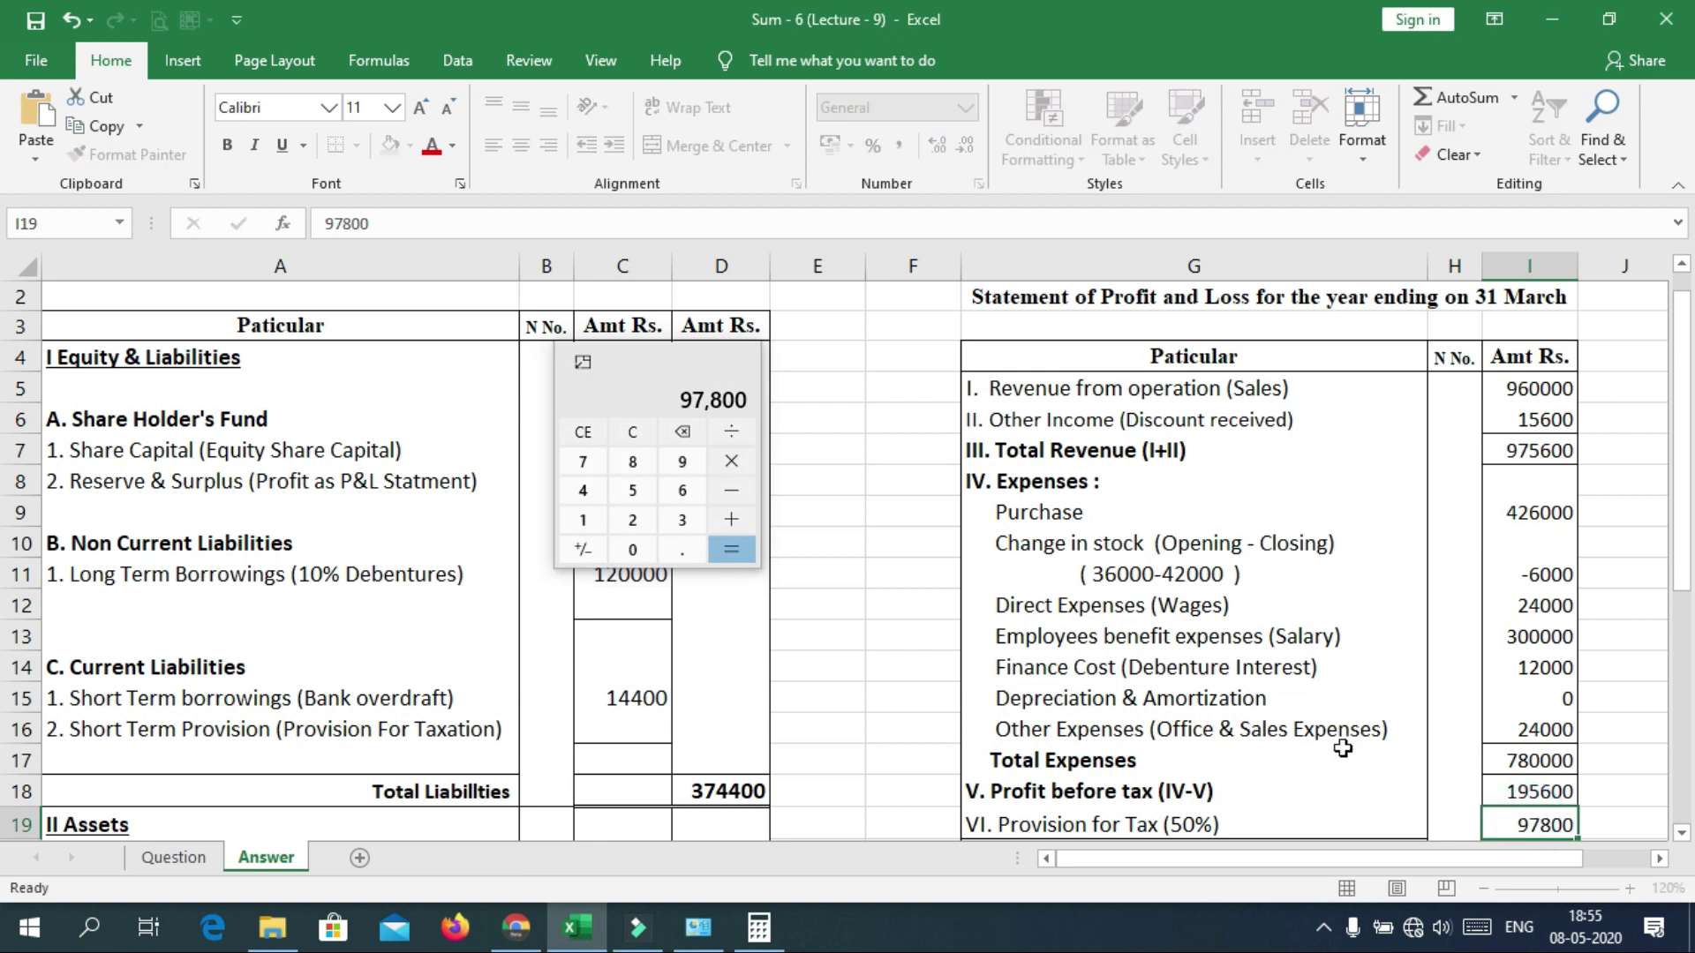
{"action": "key", "text": "Return"}
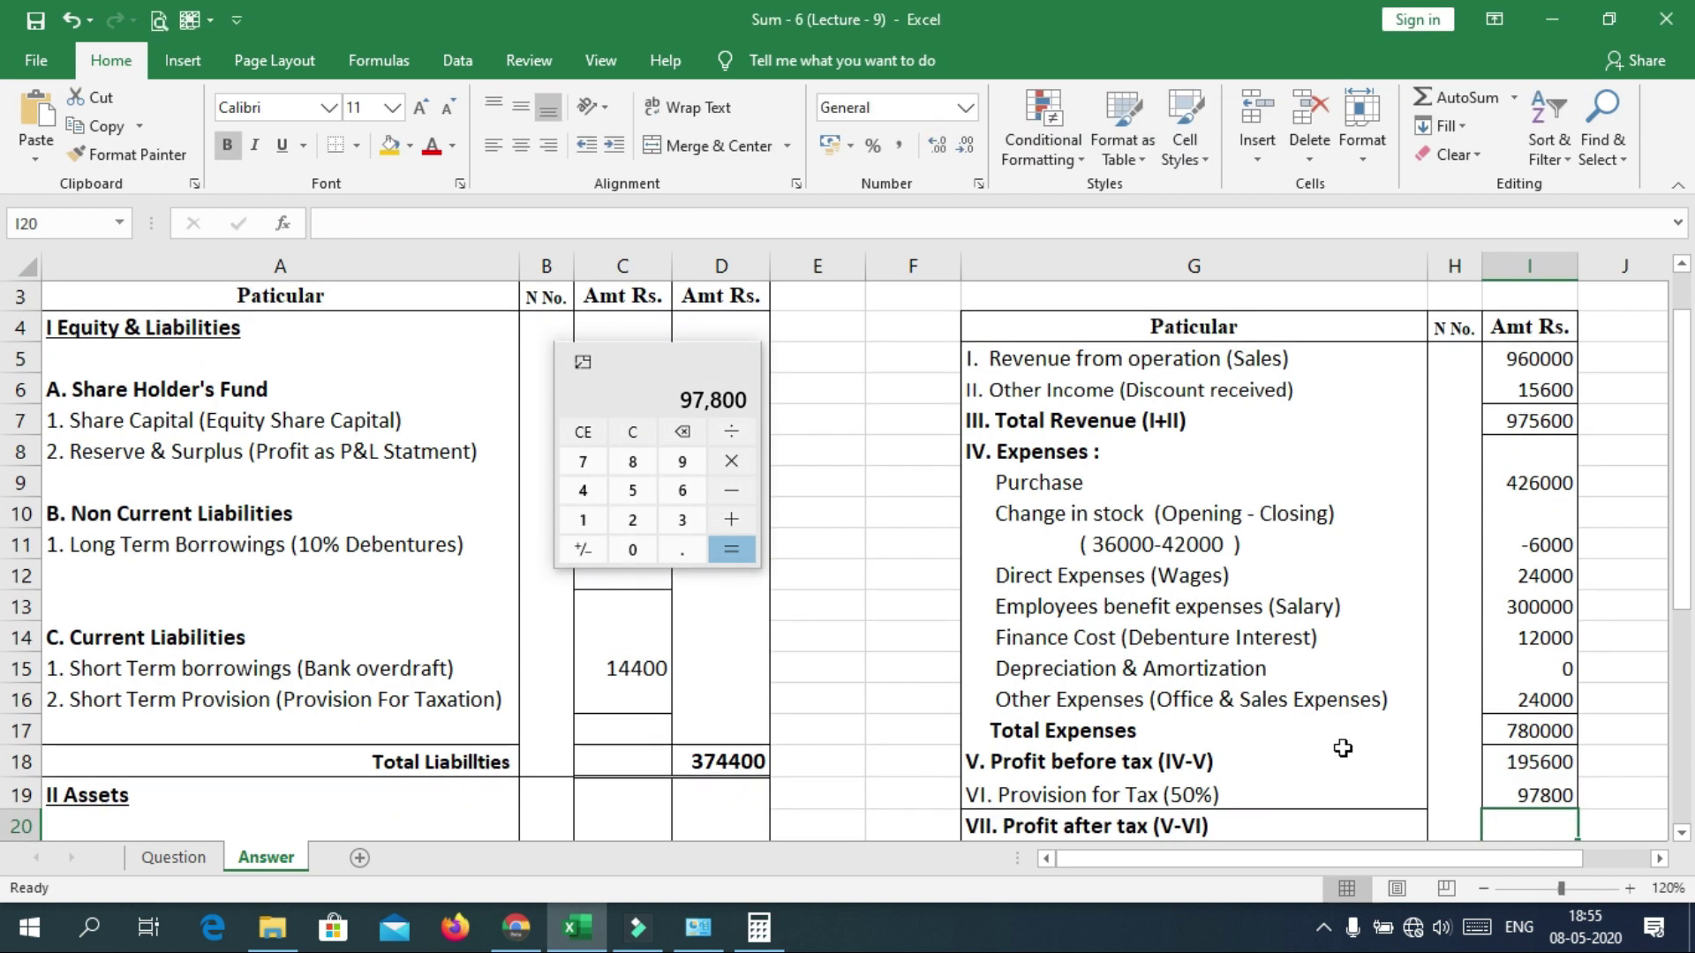
Subtract 97800 from 195600 in Calculator and enter 97800 for Profit after tax in the profit and loss statement.
{"action": "left_click", "coordinate": [669, 378]}
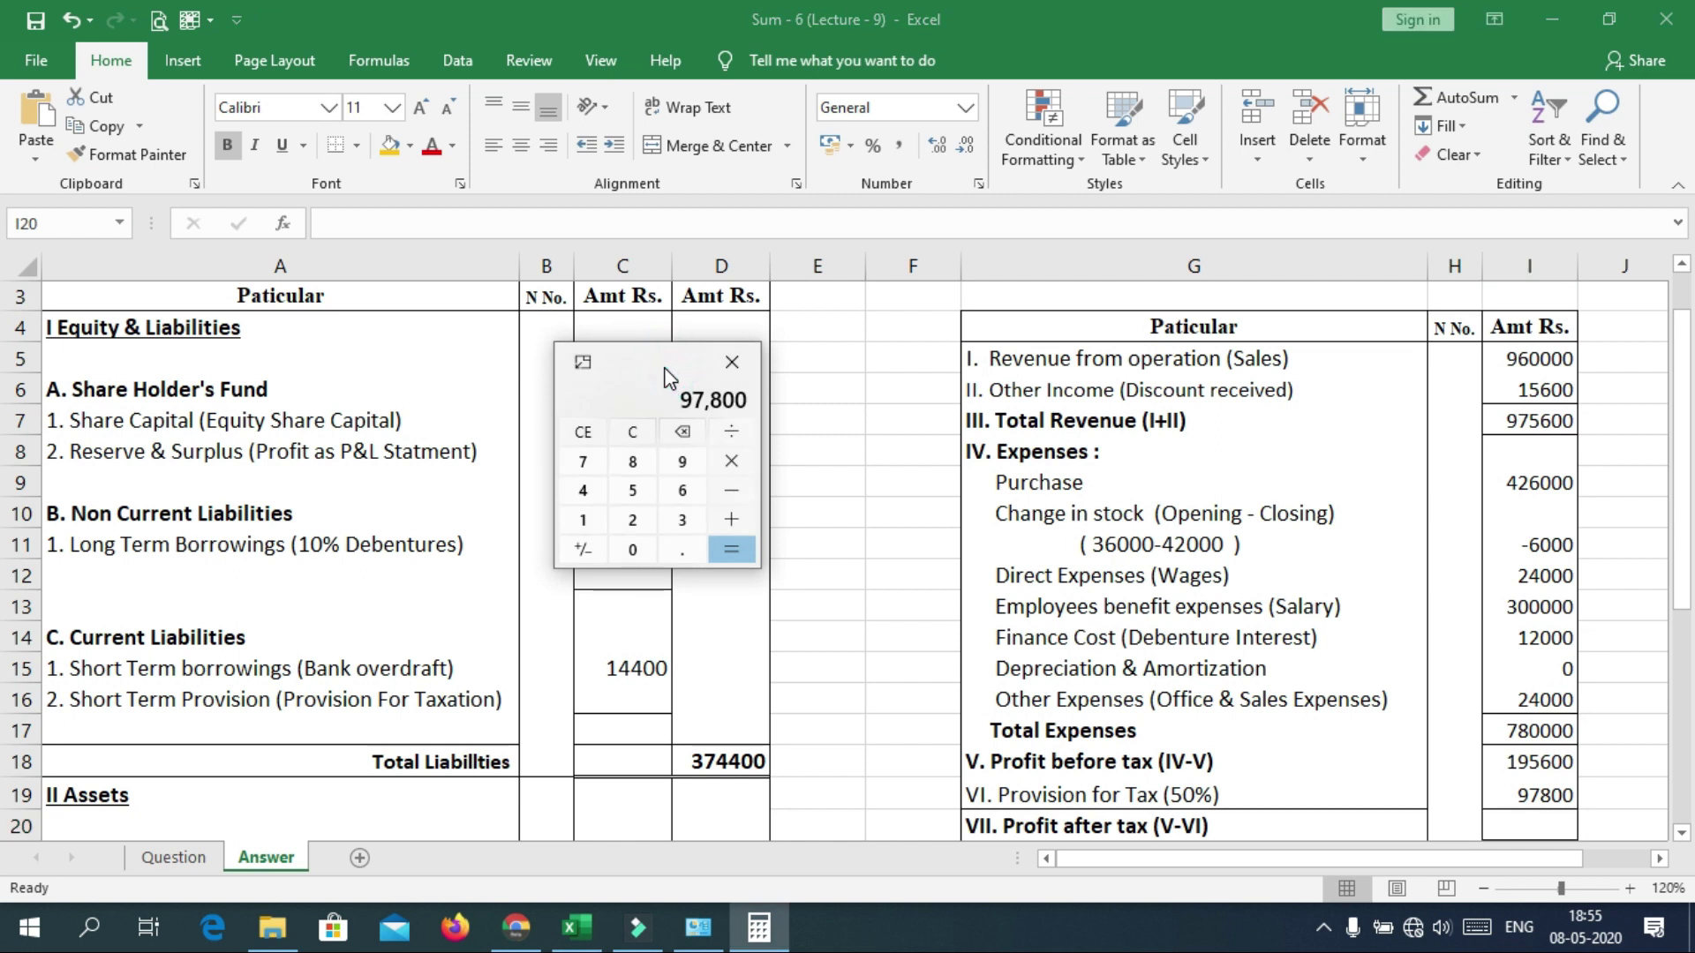
{"action": "left_click", "coordinate": [664, 370]}
{"action": "type", "text": "1,95,600"}
{"action": "key", "text": "minus"}
{"action": "type", "text": "97800"}
{"action": "left_click", "coordinate": [1523, 829]}
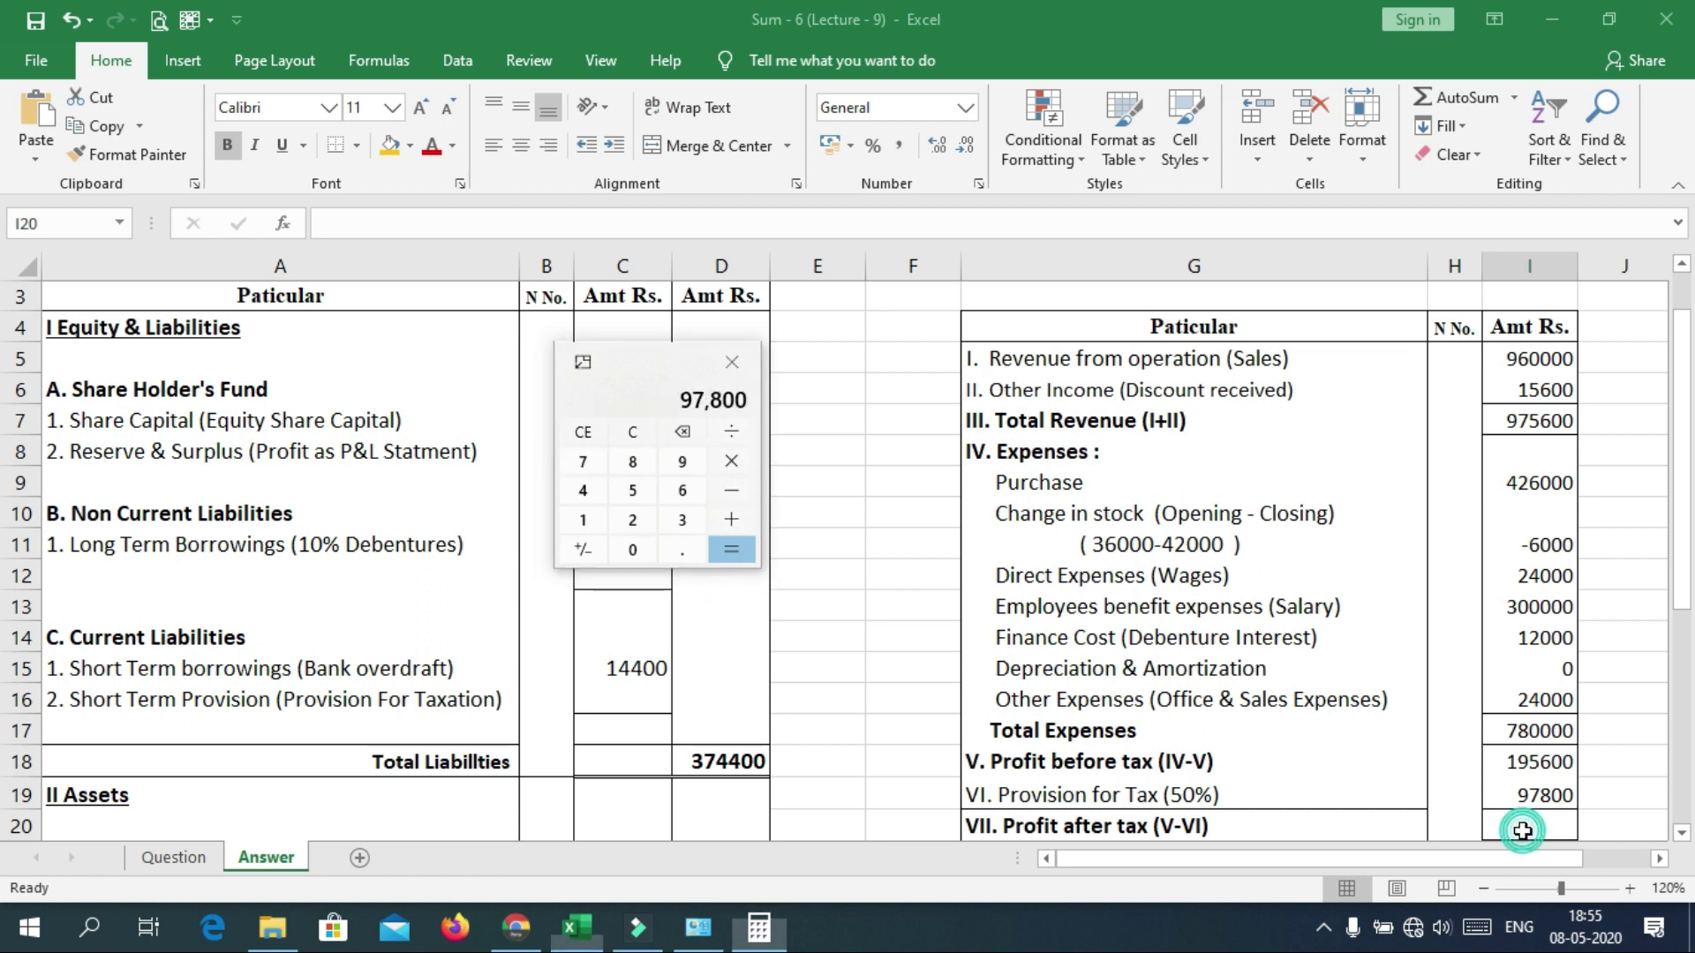
{"action": "type", "text": "97800"}
{"action": "key", "text": "Return"}
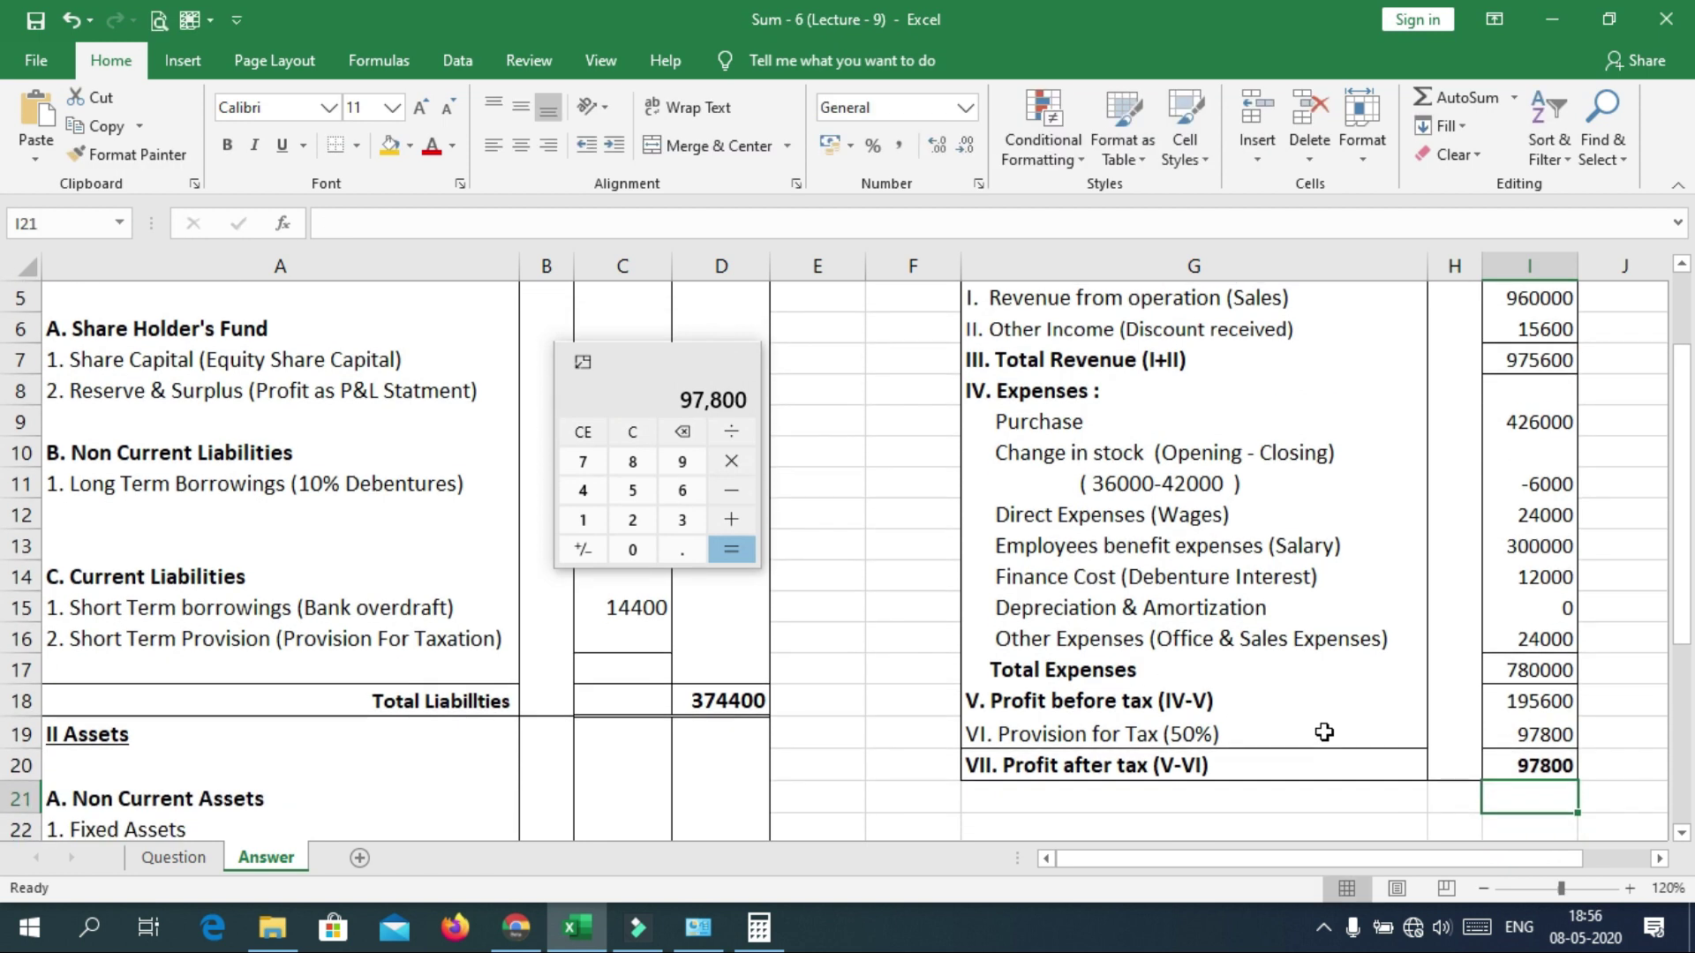
Enter the tax provision of 97800 for Short Term Provision under Current Liabilities in the balance sheet.
{"action": "left_click", "coordinate": [1210, 725]}
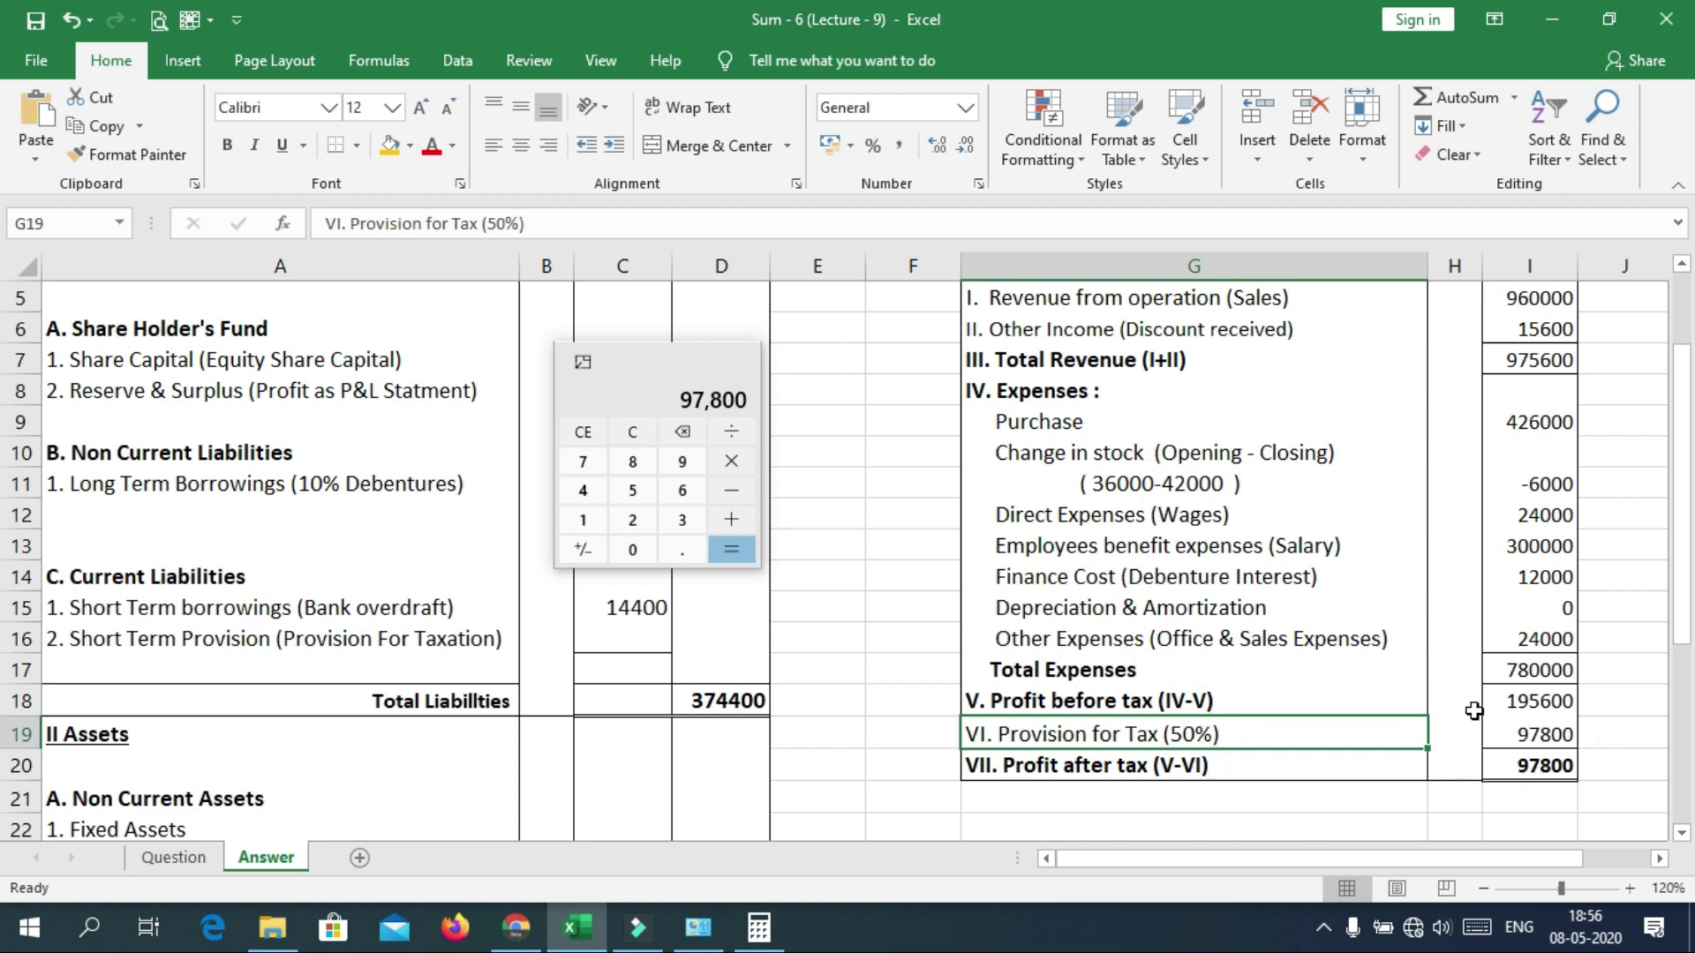
{"action": "left_click_drag", "start_coordinate": [1682, 433], "coordinate": [1691, 445]}
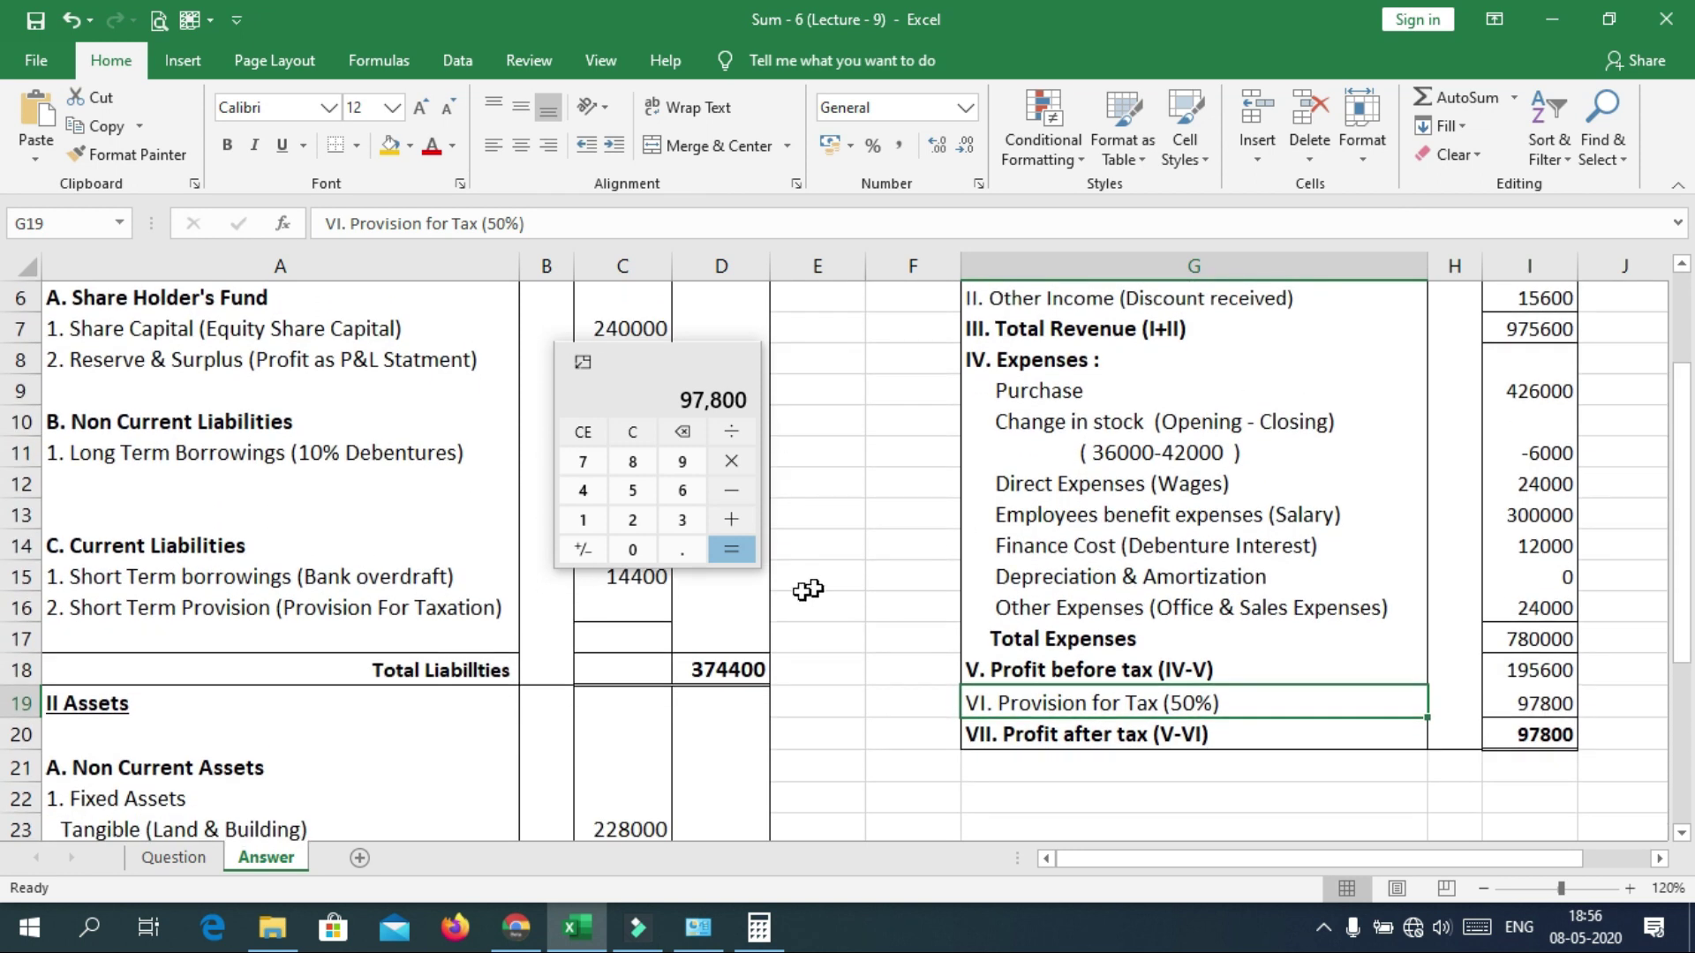
{"action": "left_click", "coordinate": [616, 601]}
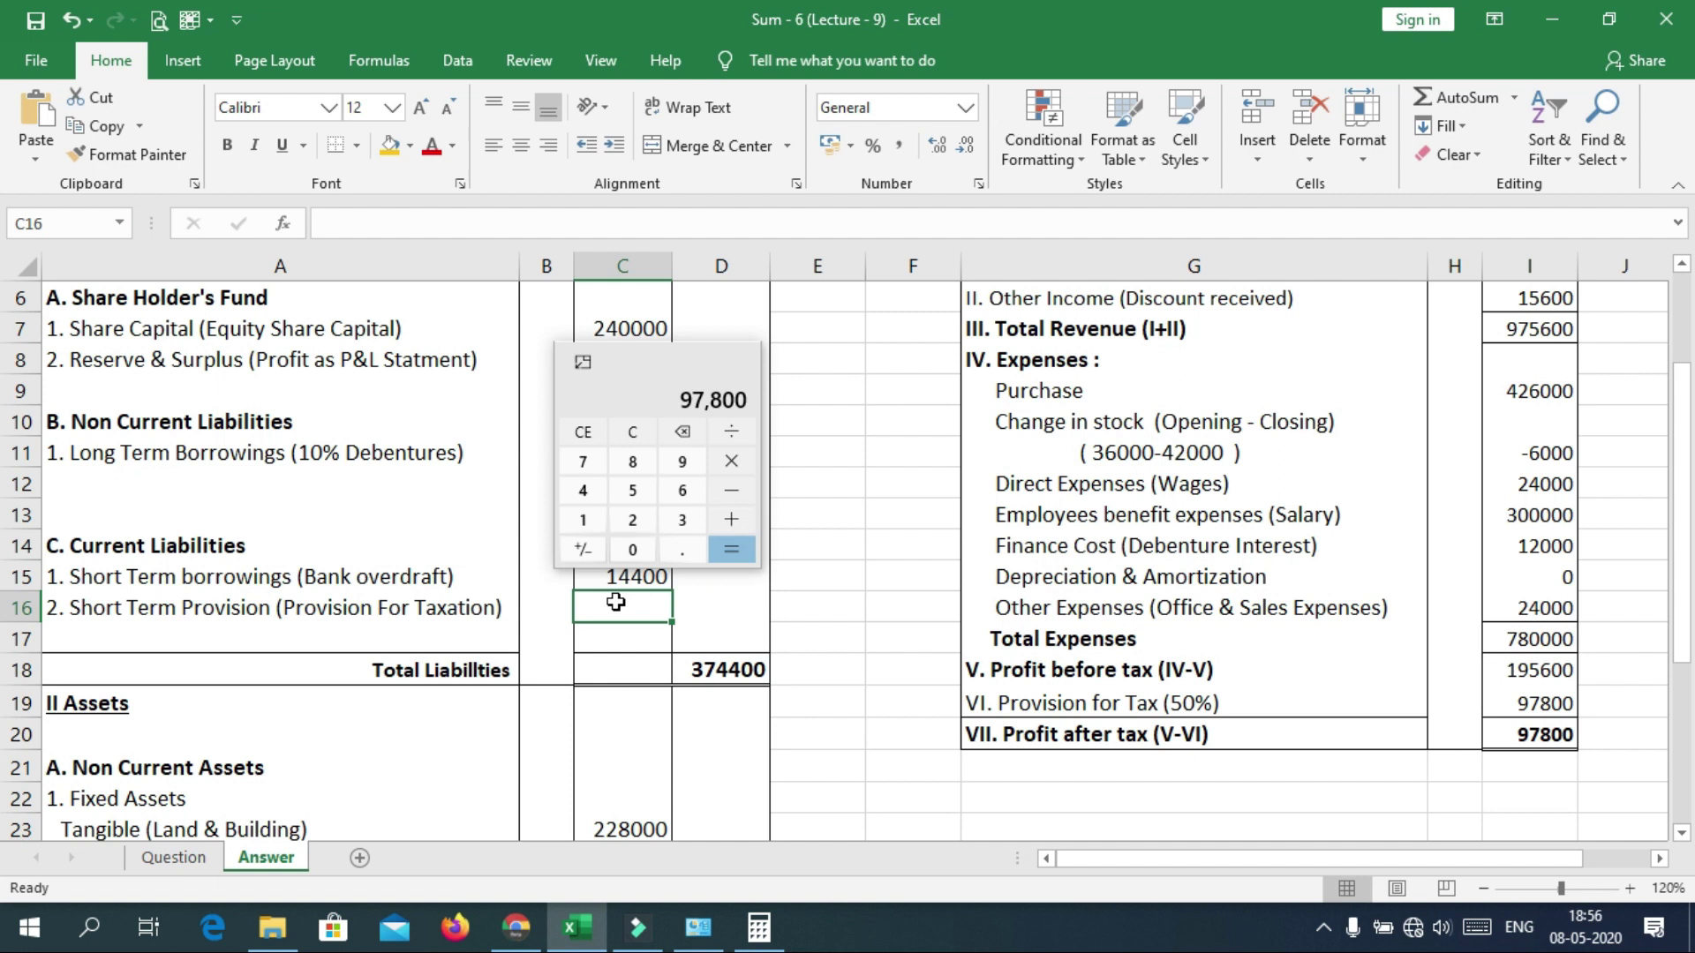
{"action": "type", "text": "97800"}
{"action": "key", "text": "Return"}
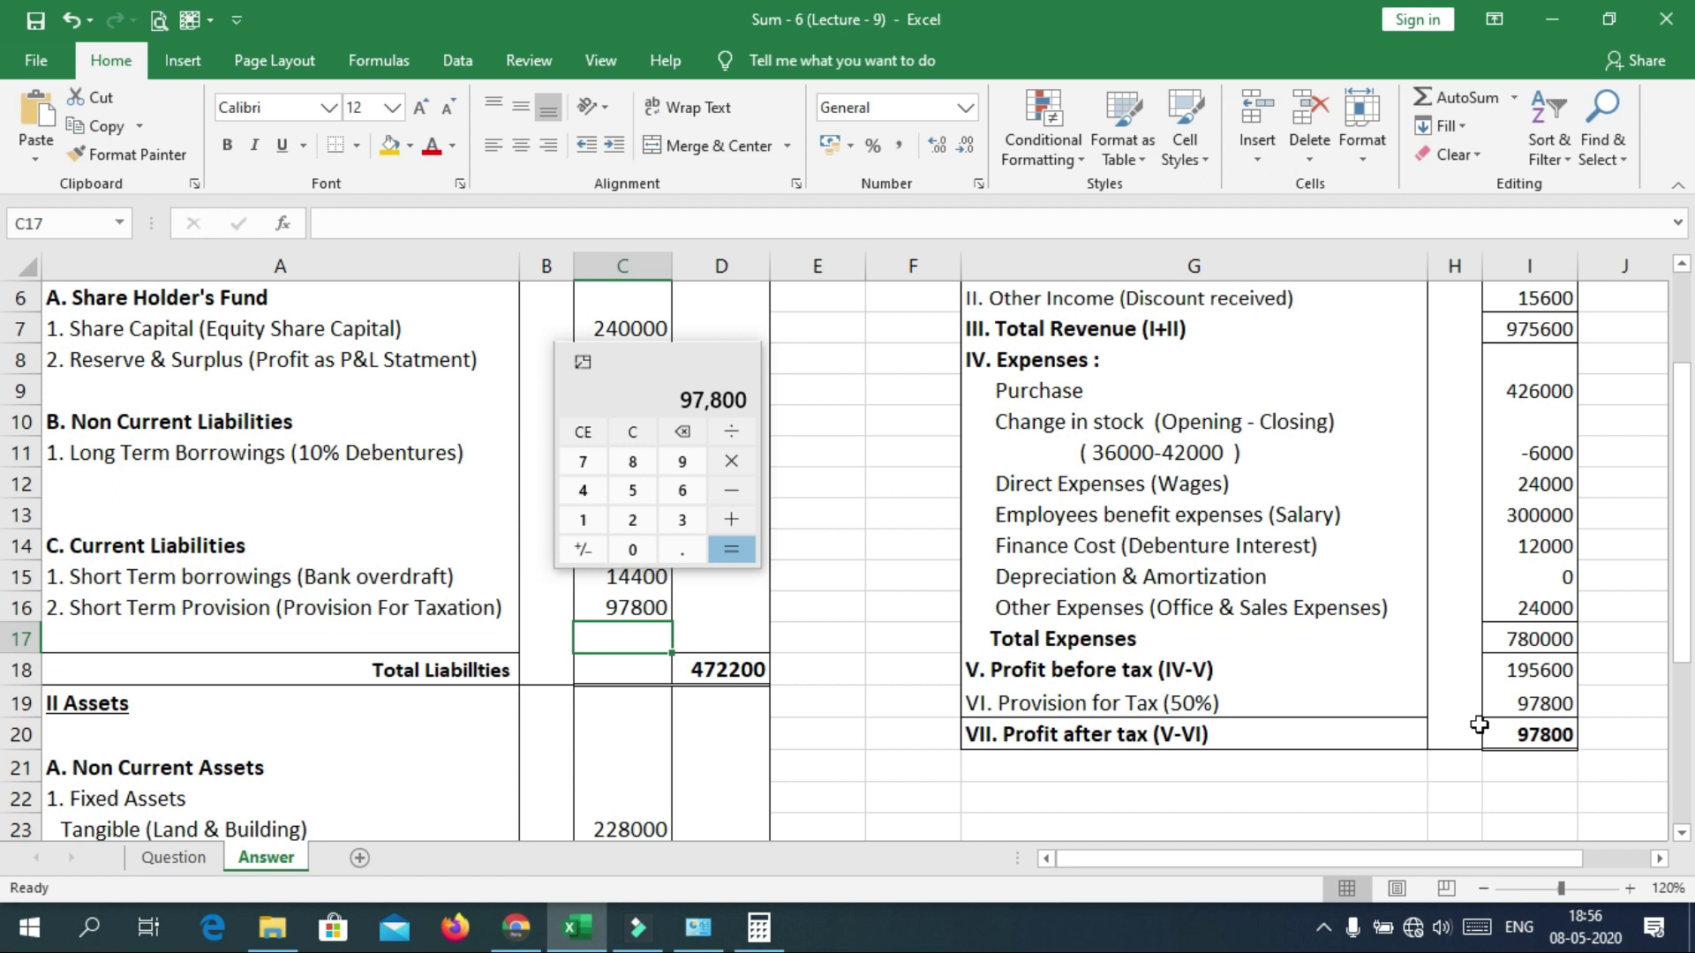
Move Calculator off the balance sheet's amount column and enter 97800 for Reserve & Surplus under Share Holder's Fund.
{"action": "left_click_drag", "start_coordinate": [627, 374], "coordinate": [873, 344]}
{"action": "left_click", "coordinate": [637, 353]}
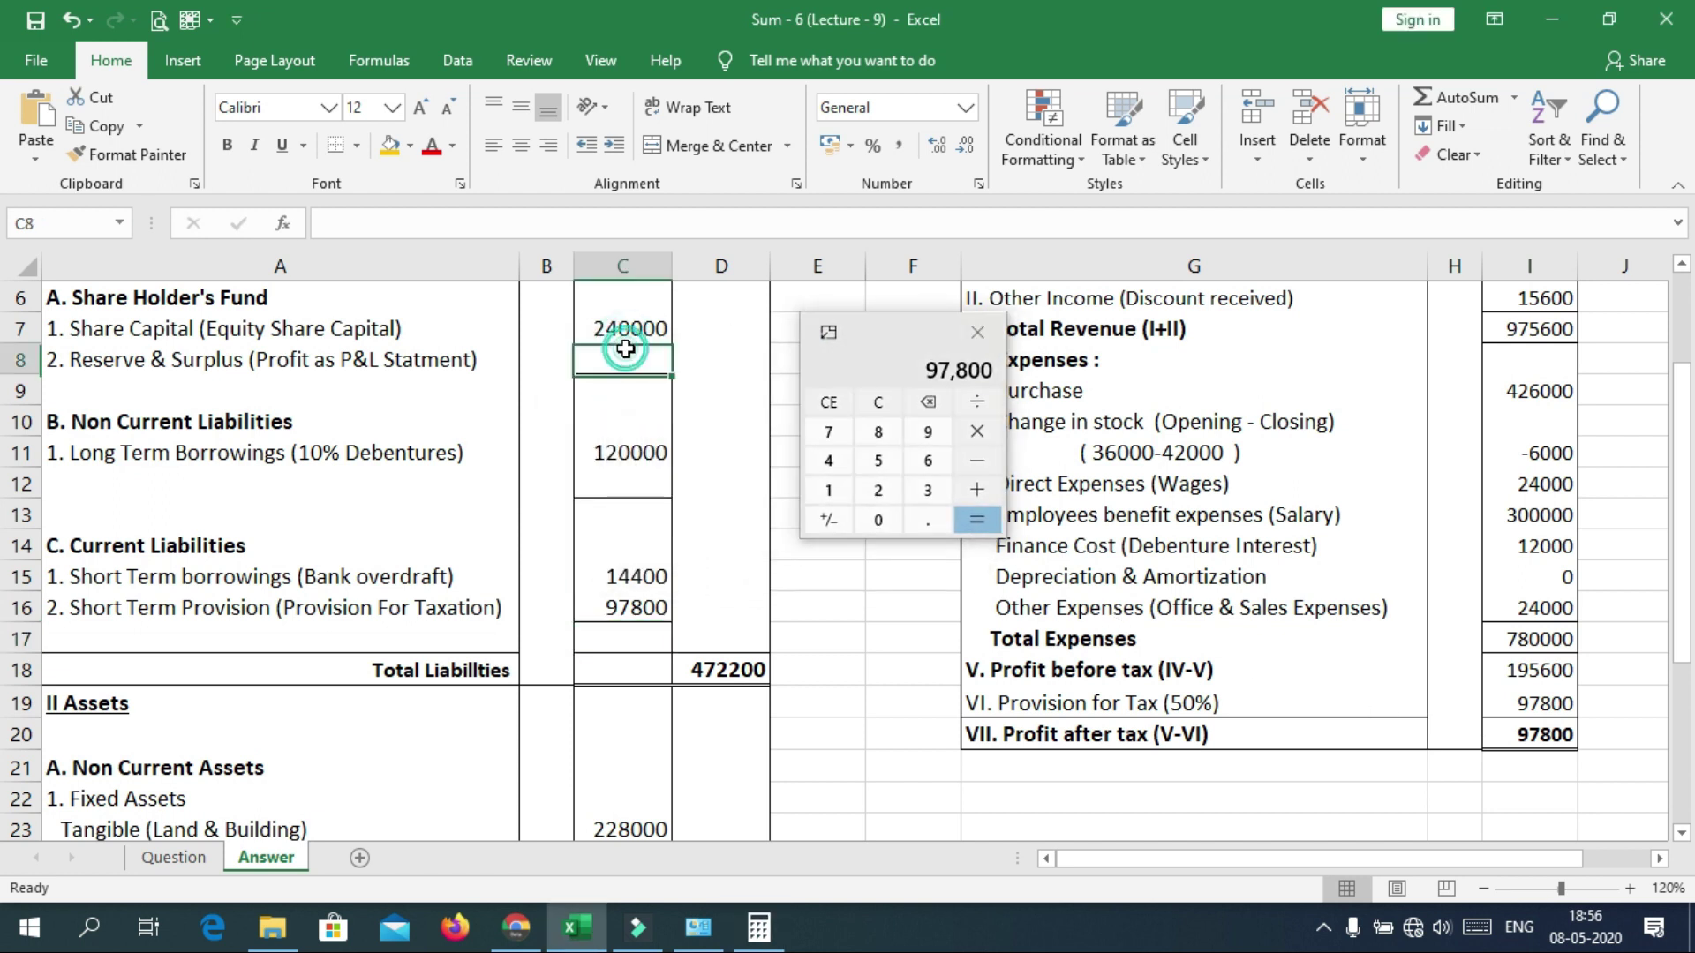
{"action": "type", "text": "97800"}
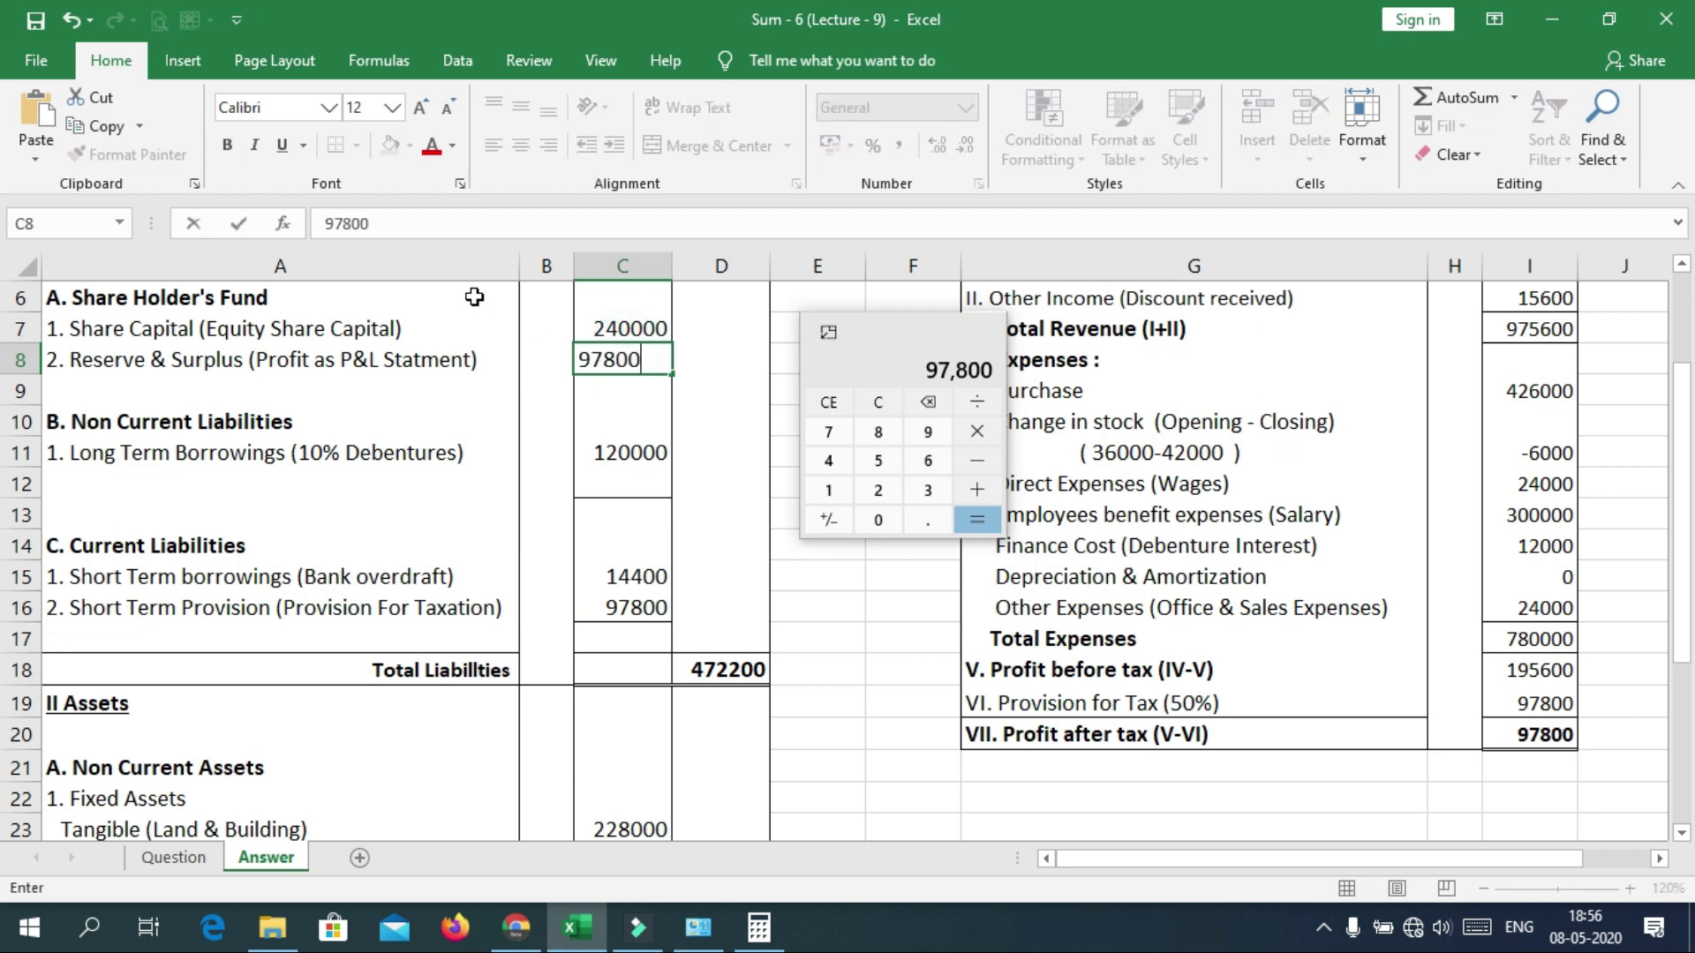
{"action": "key", "text": "Return"}
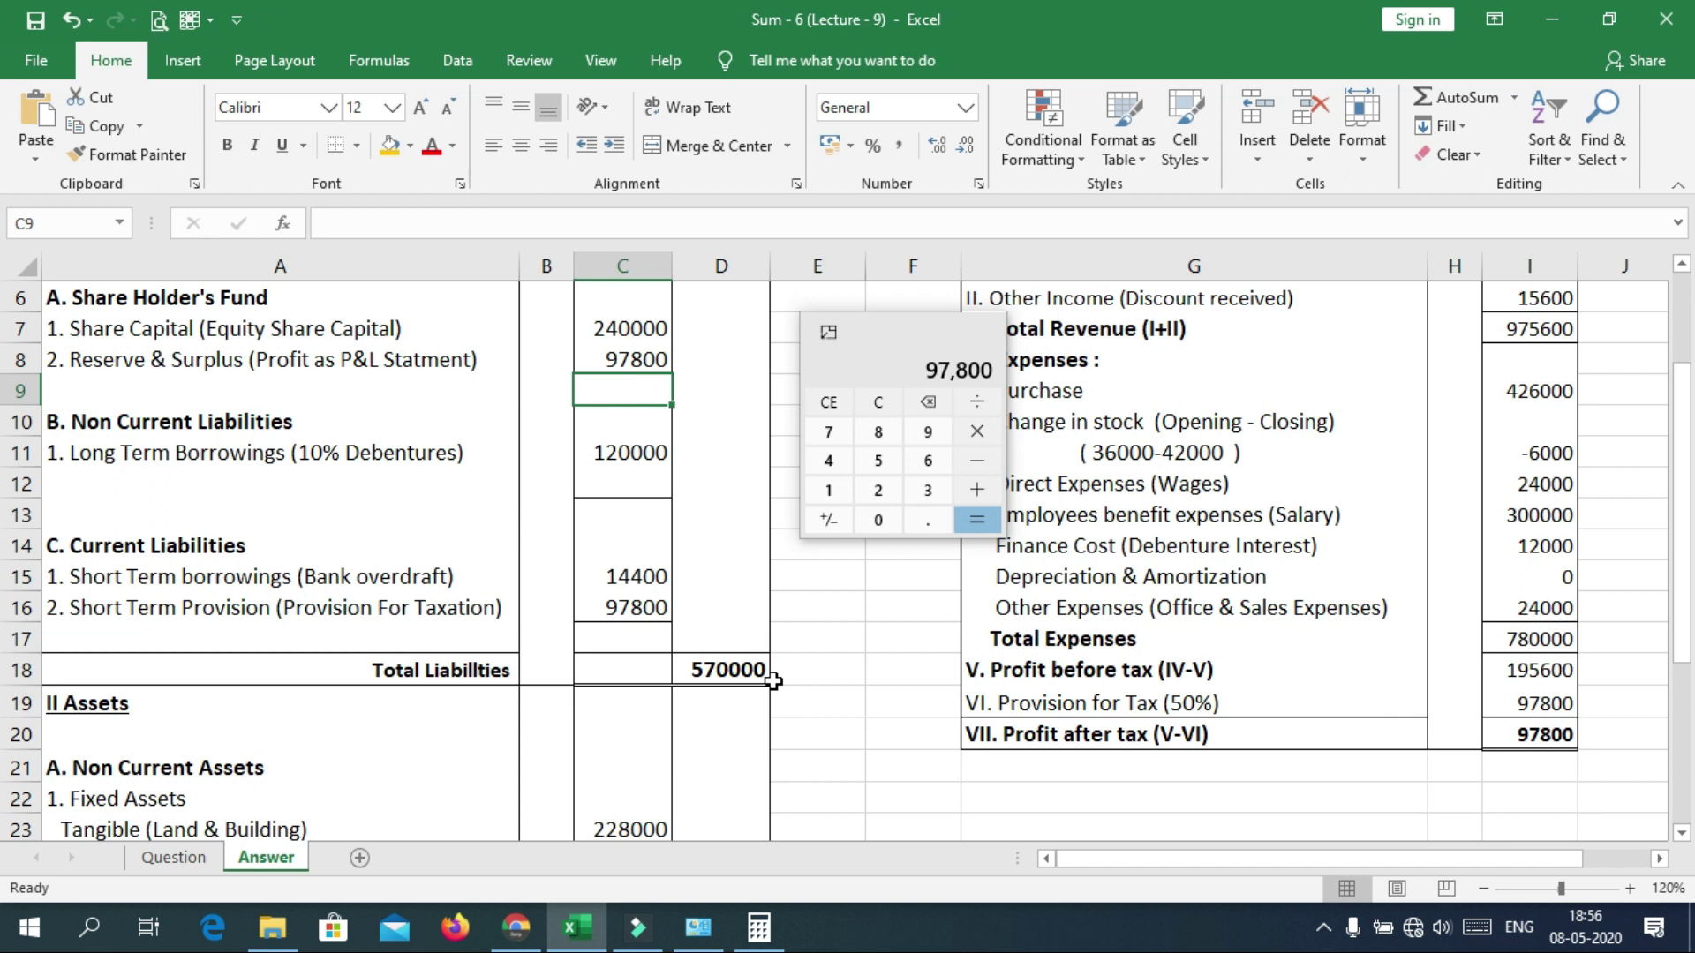
Add 240000 and 97800 in Calculator and enter 337800 as the Share Holder's Fund subtotal in D8, beside Reserve & Surplus.
{"action": "left_click", "coordinate": [872, 404]}
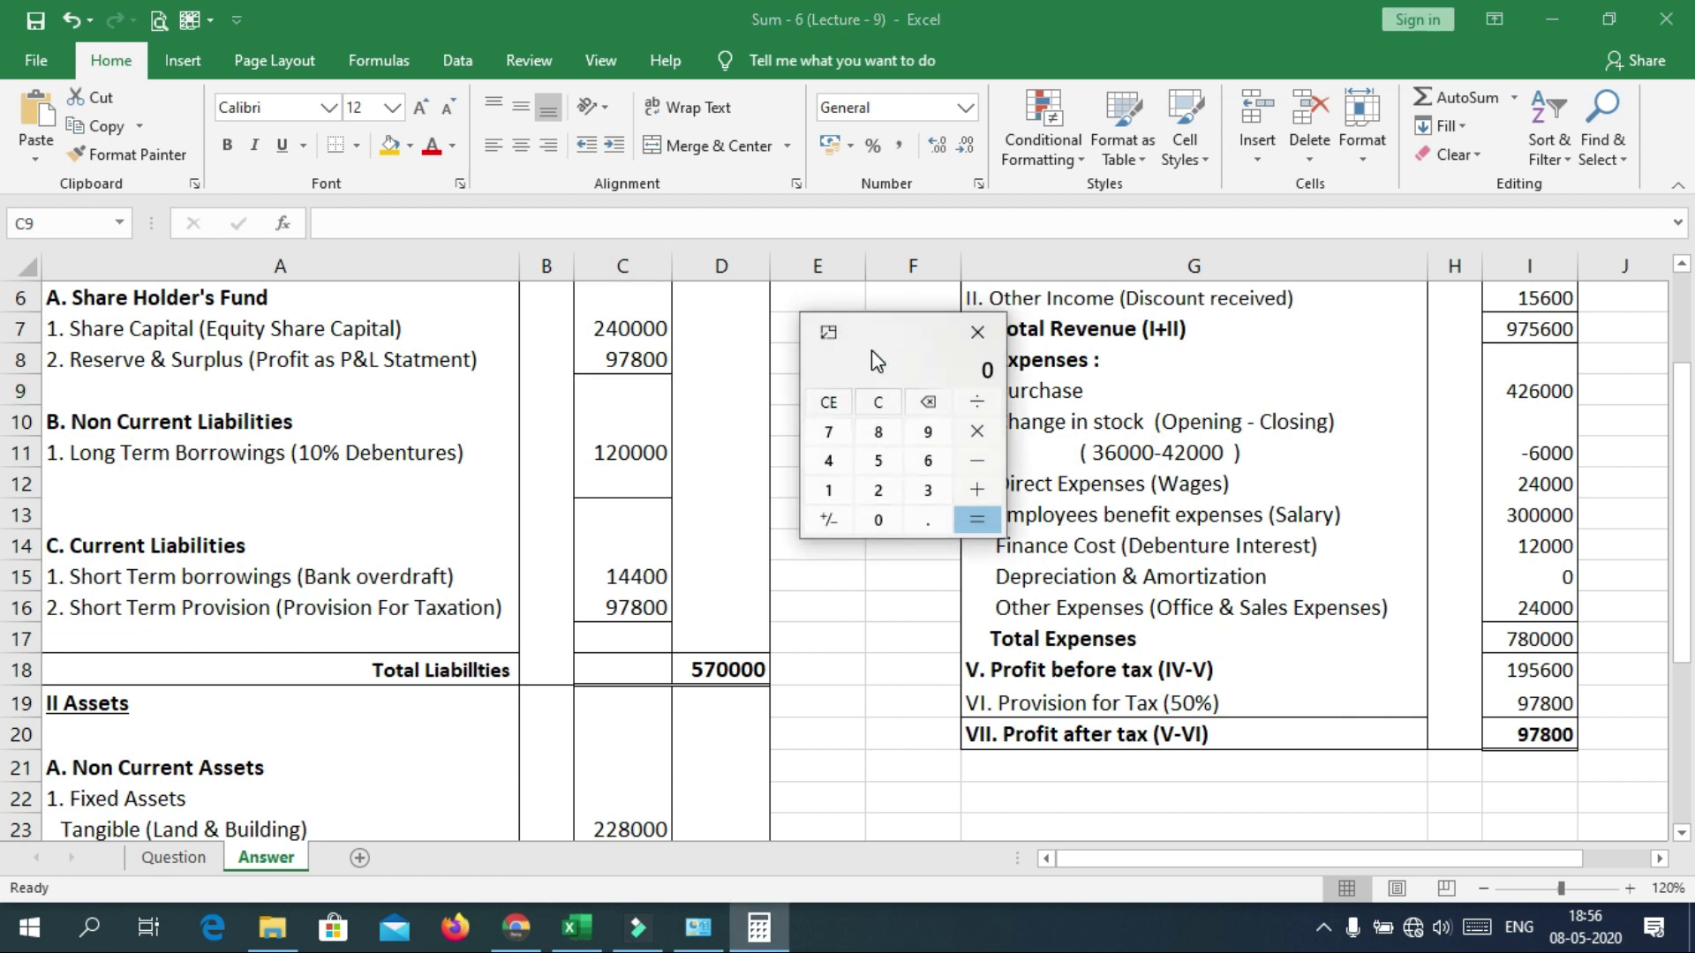
{"action": "left_click_drag", "start_coordinate": [871, 350], "coordinate": [963, 283]}
{"action": "type", "text": "240000"}
{"action": "type", "text": "+9780"}
{"action": "type", "text": "0"}
{"action": "key", "text": "Return"}
{"action": "left_click", "coordinate": [717, 356]}
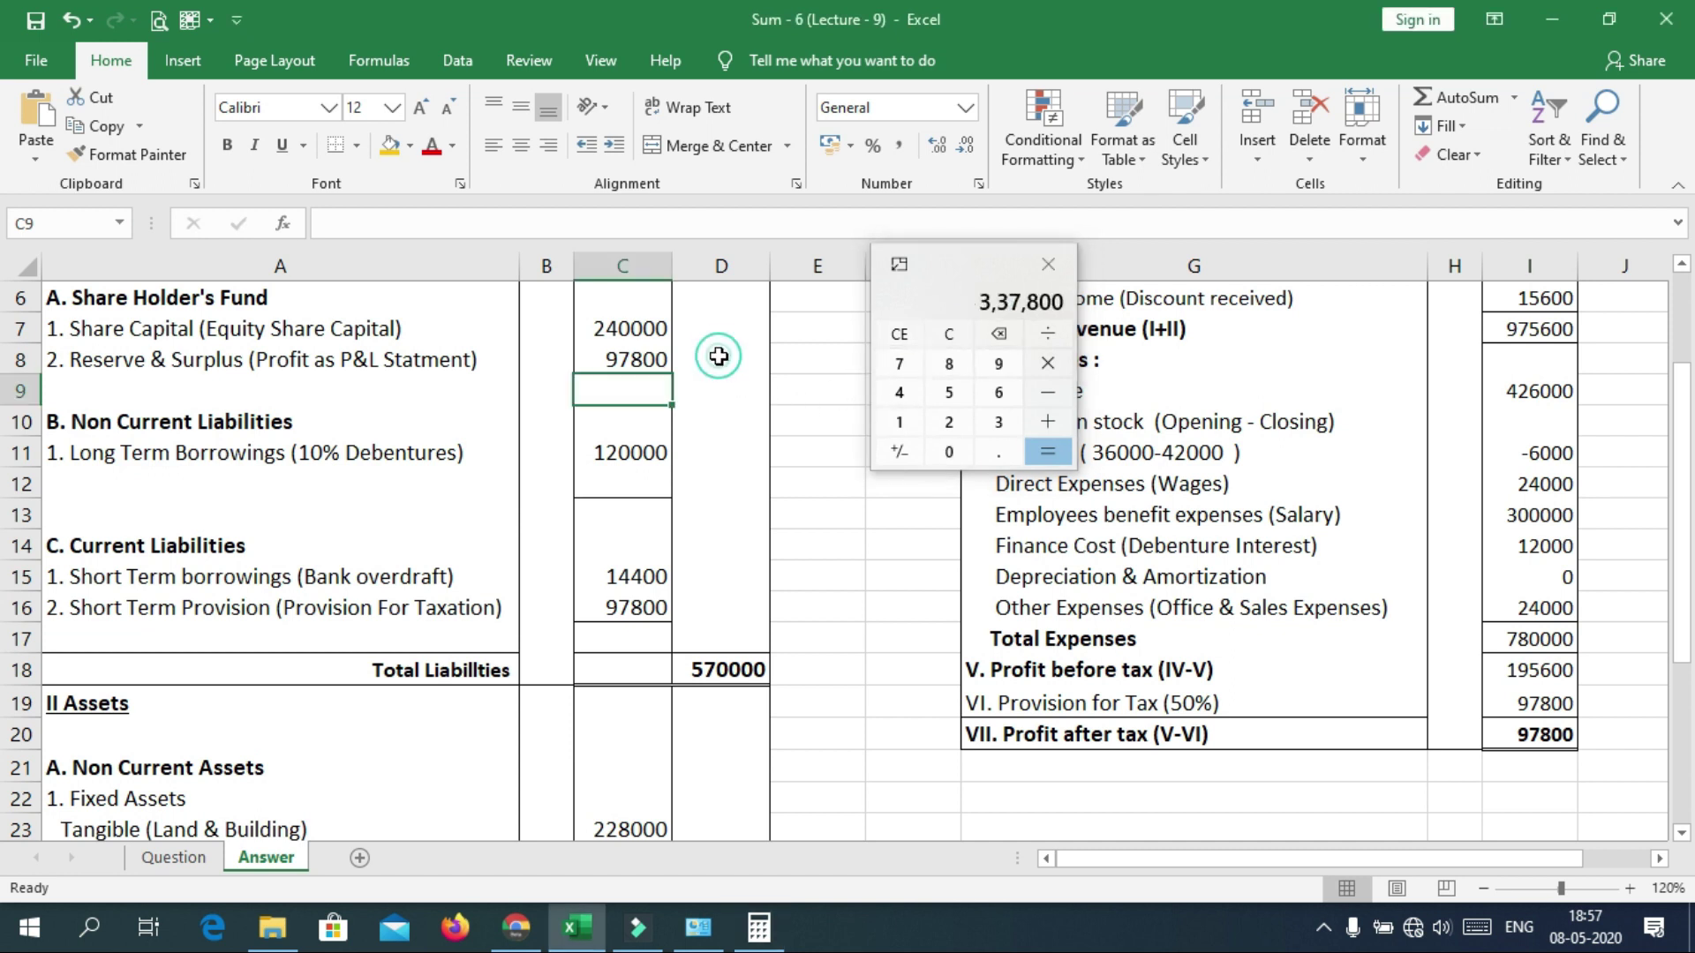
{"action": "left_click", "coordinate": [717, 356]}
{"action": "type", "text": "337800"}
{"action": "key", "text": "Return"}
Enter 120000 as the Non Current Liabilities subtotal in D11, beside Long Term Borrowings.
{"action": "key", "text": "Return"}
{"action": "key", "text": "Return"}
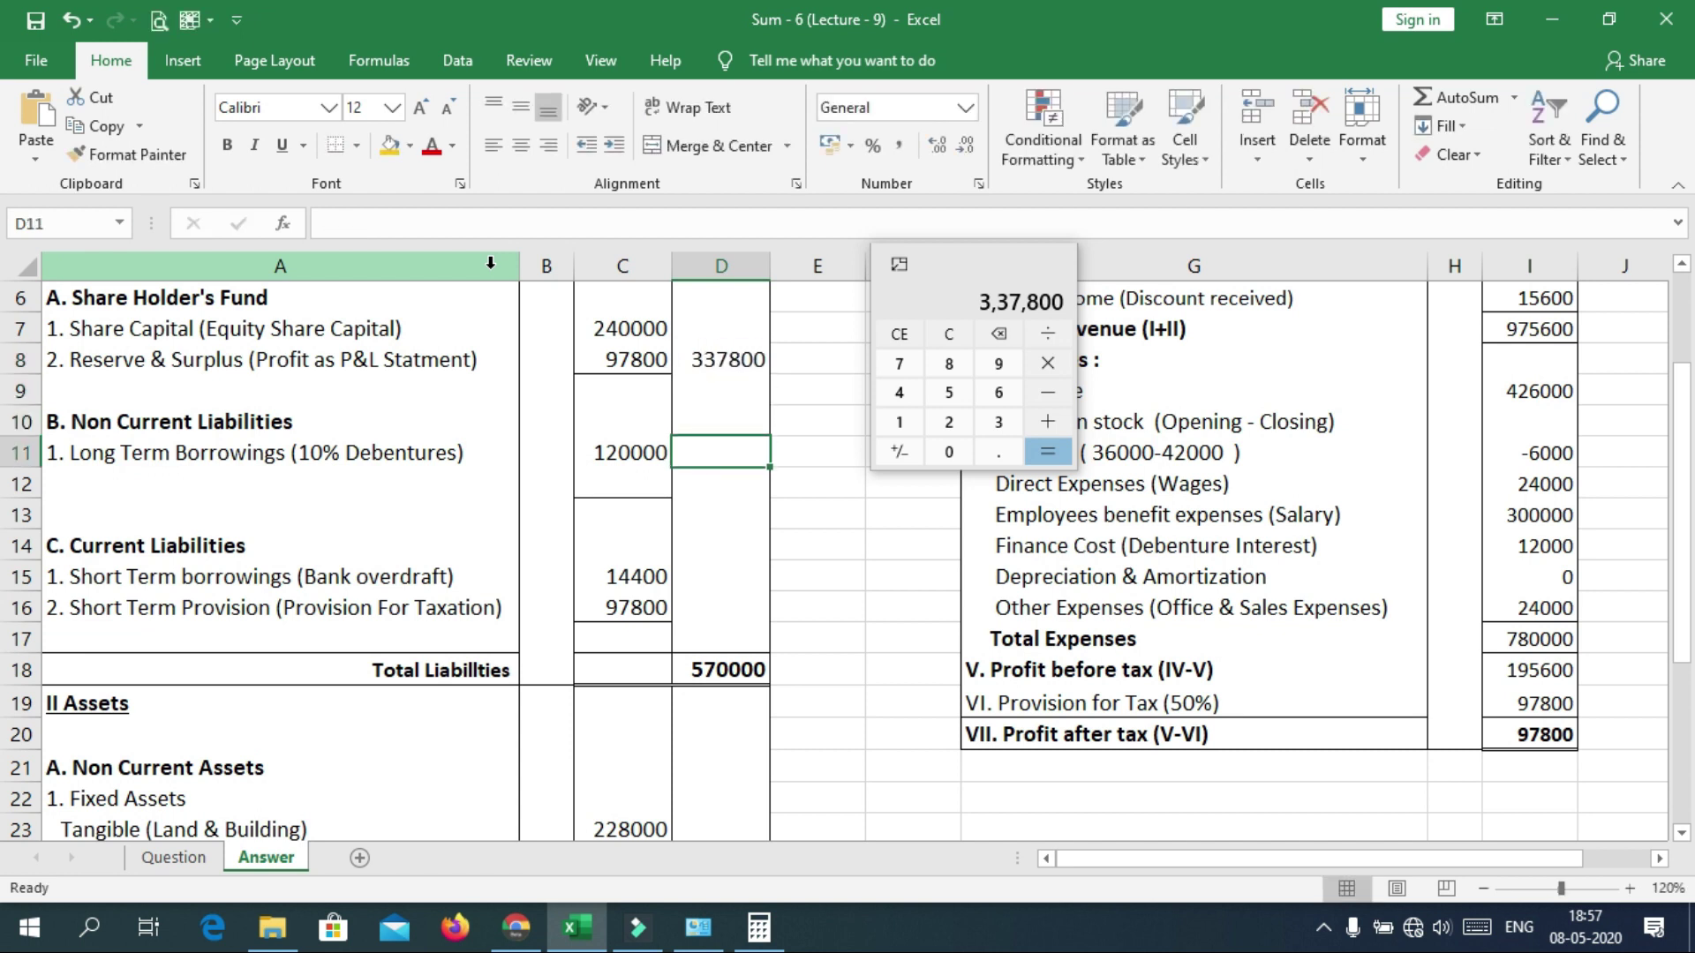
{"action": "type", "text": "120000"}
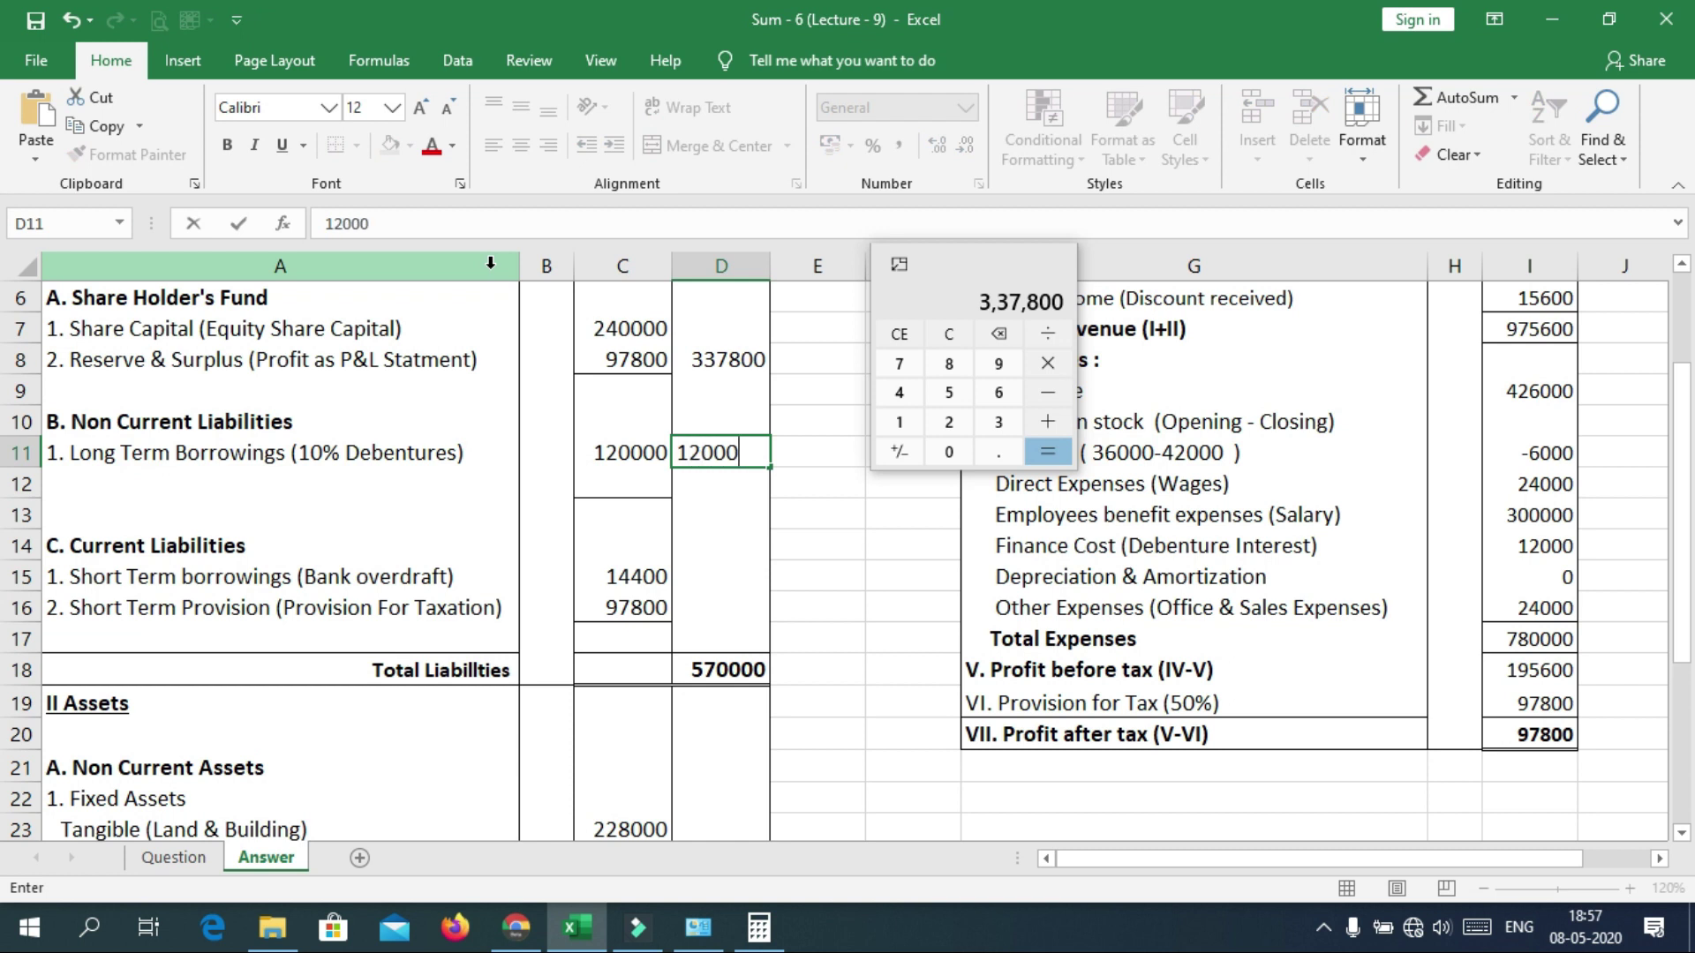
{"action": "key", "text": "Return"}
Add 14400 and 97800 in Calculator and enter 112200 as the Current Liabilities subtotal in D16, beside Short Term Provision.
{"action": "key", "text": "Return"}
{"action": "key", "text": "Return"}
{"action": "key", "text": "Return"}
{"action": "key", "text": "Return"}
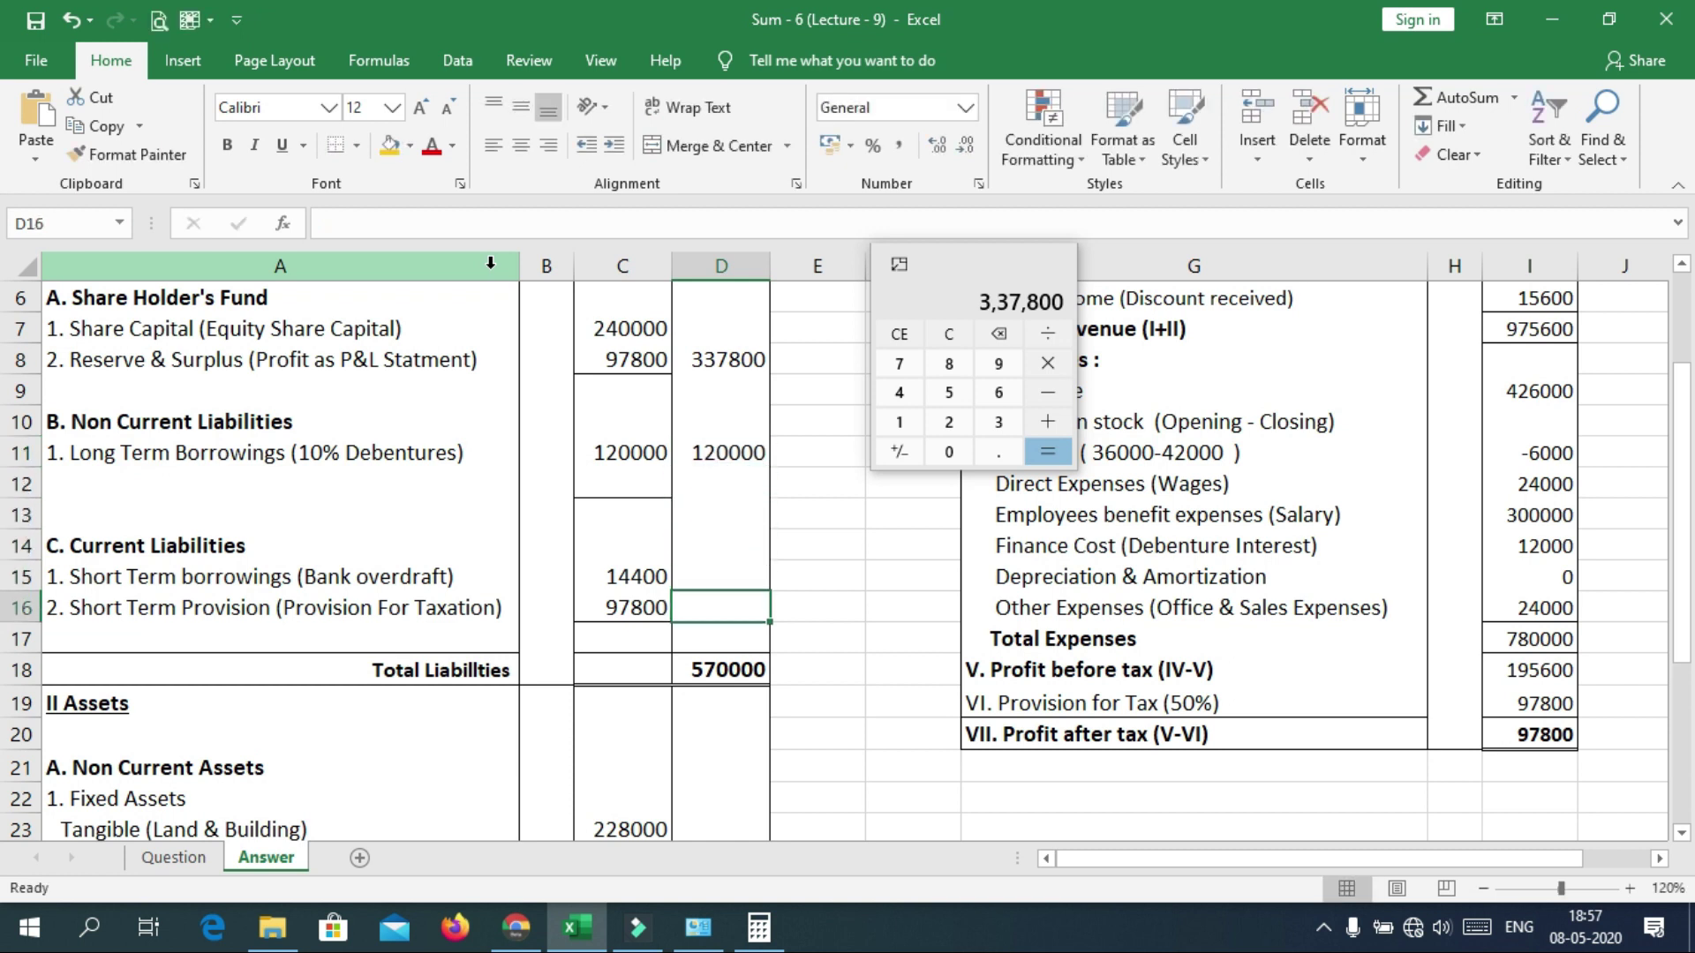
{"action": "left_click", "coordinate": [950, 335]}
{"action": "left_click", "coordinate": [939, 284]}
{"action": "type", "text": "14,400"}
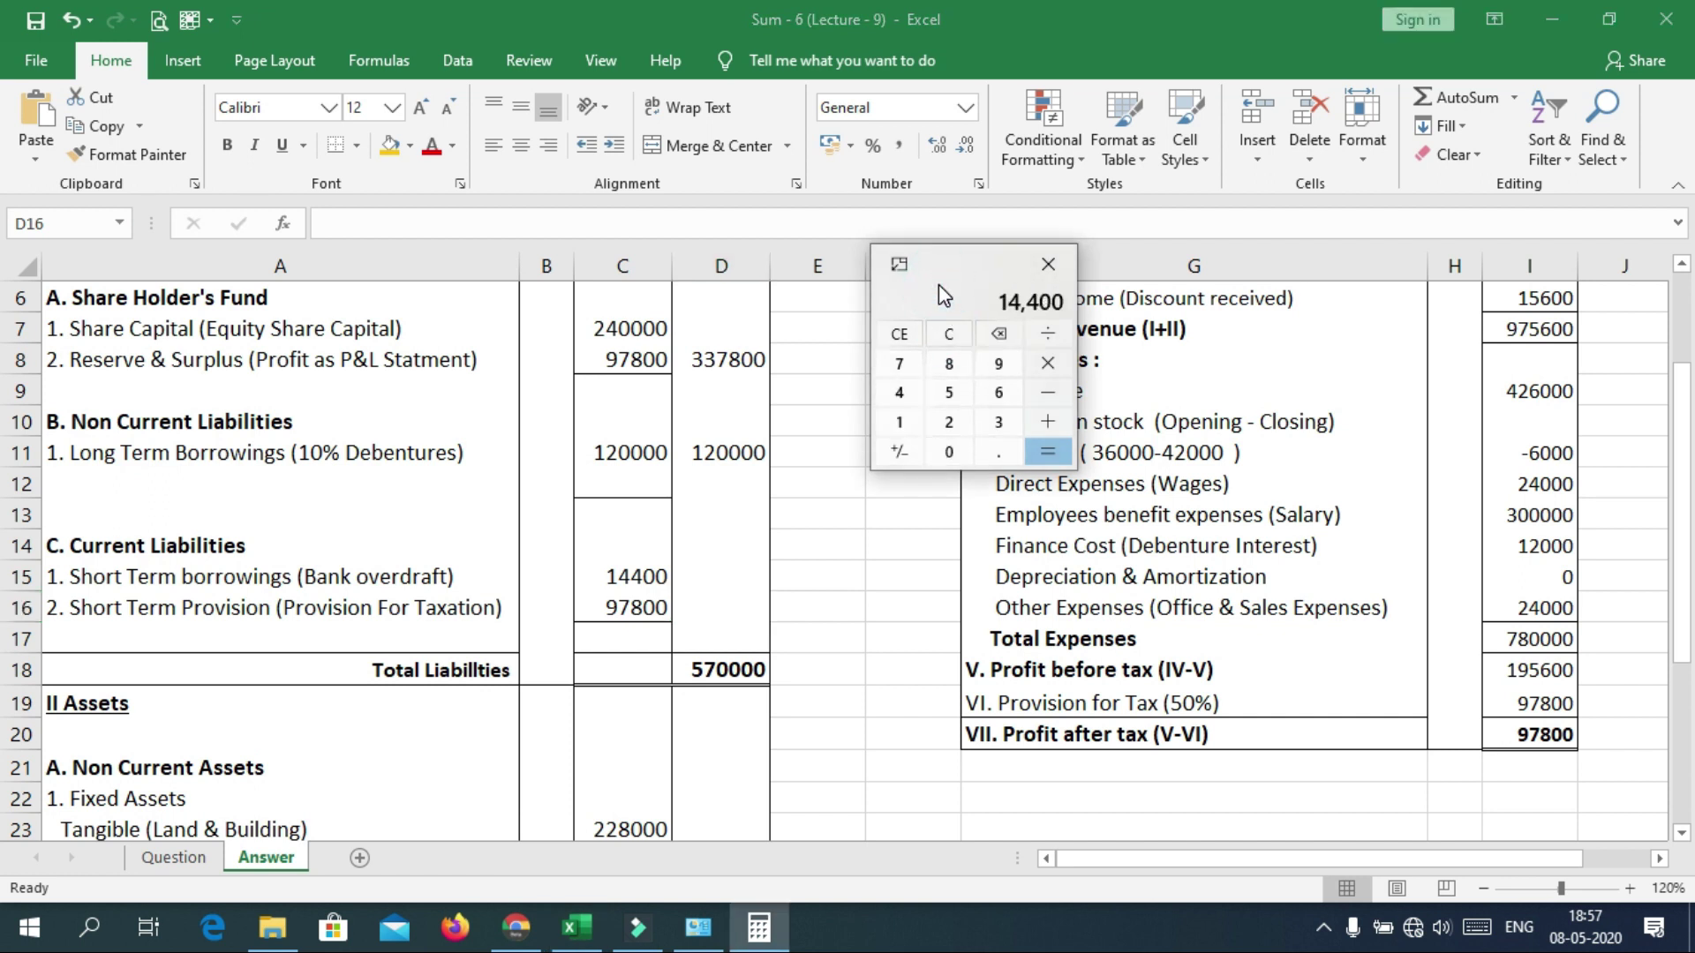
{"action": "type", "text": "+97800"}
{"action": "key", "text": "Return"}
{"action": "type", "text": "112200"}
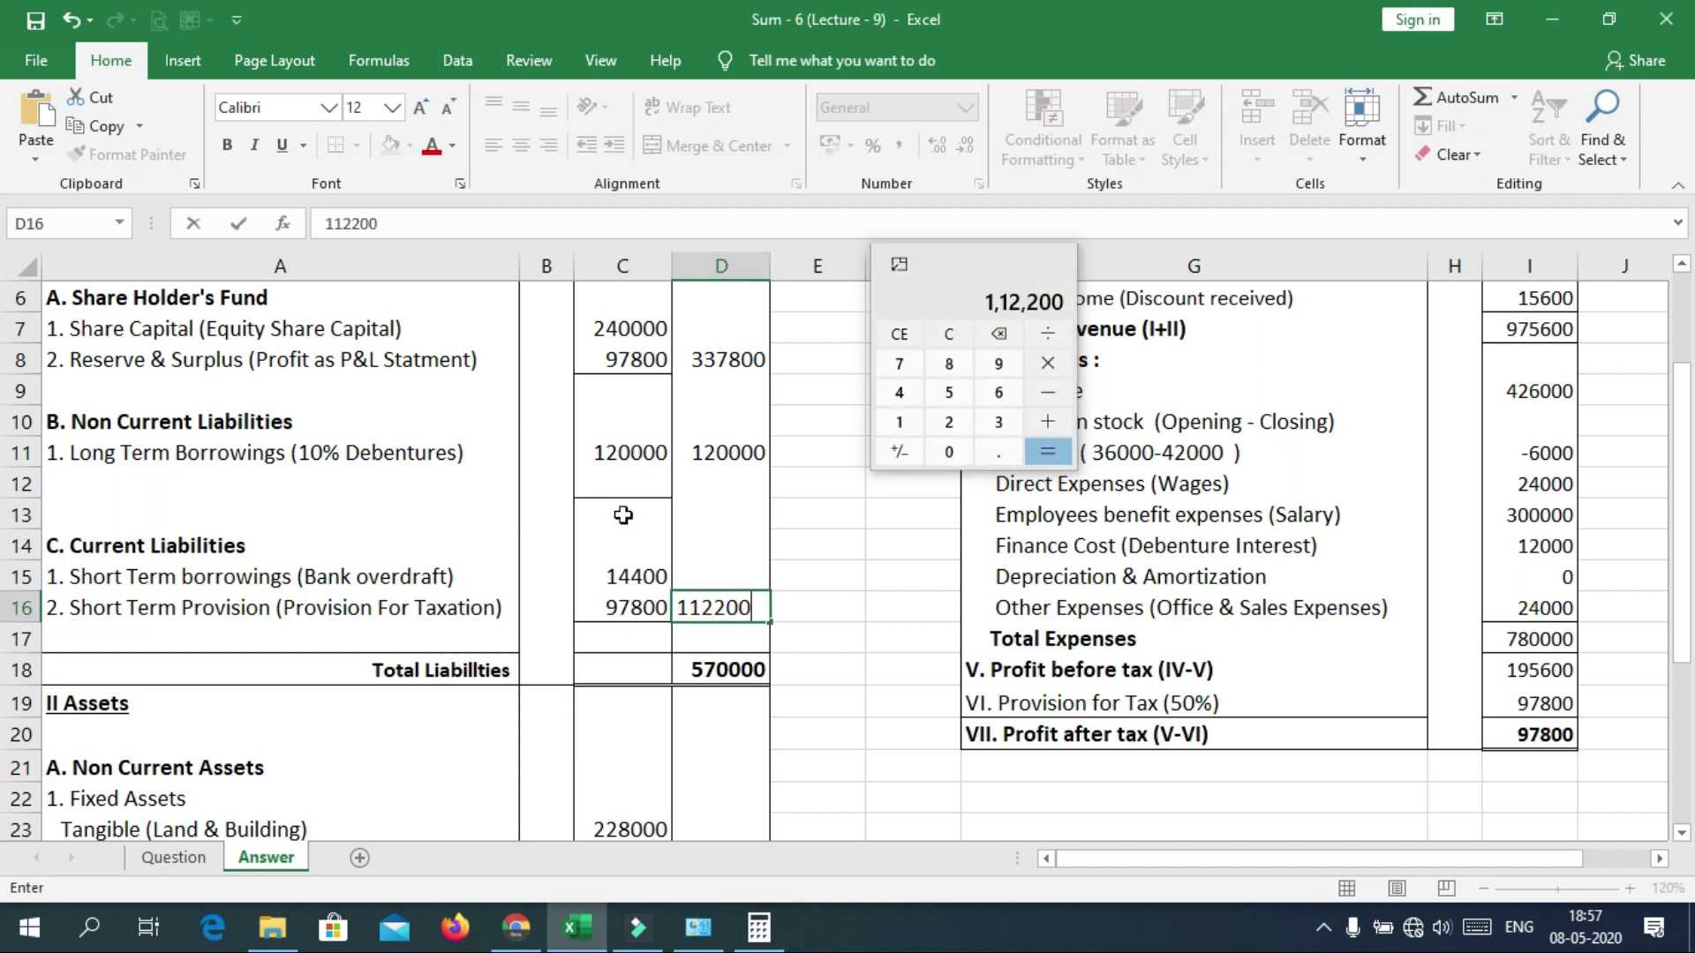
{"action": "key", "text": "Return"}
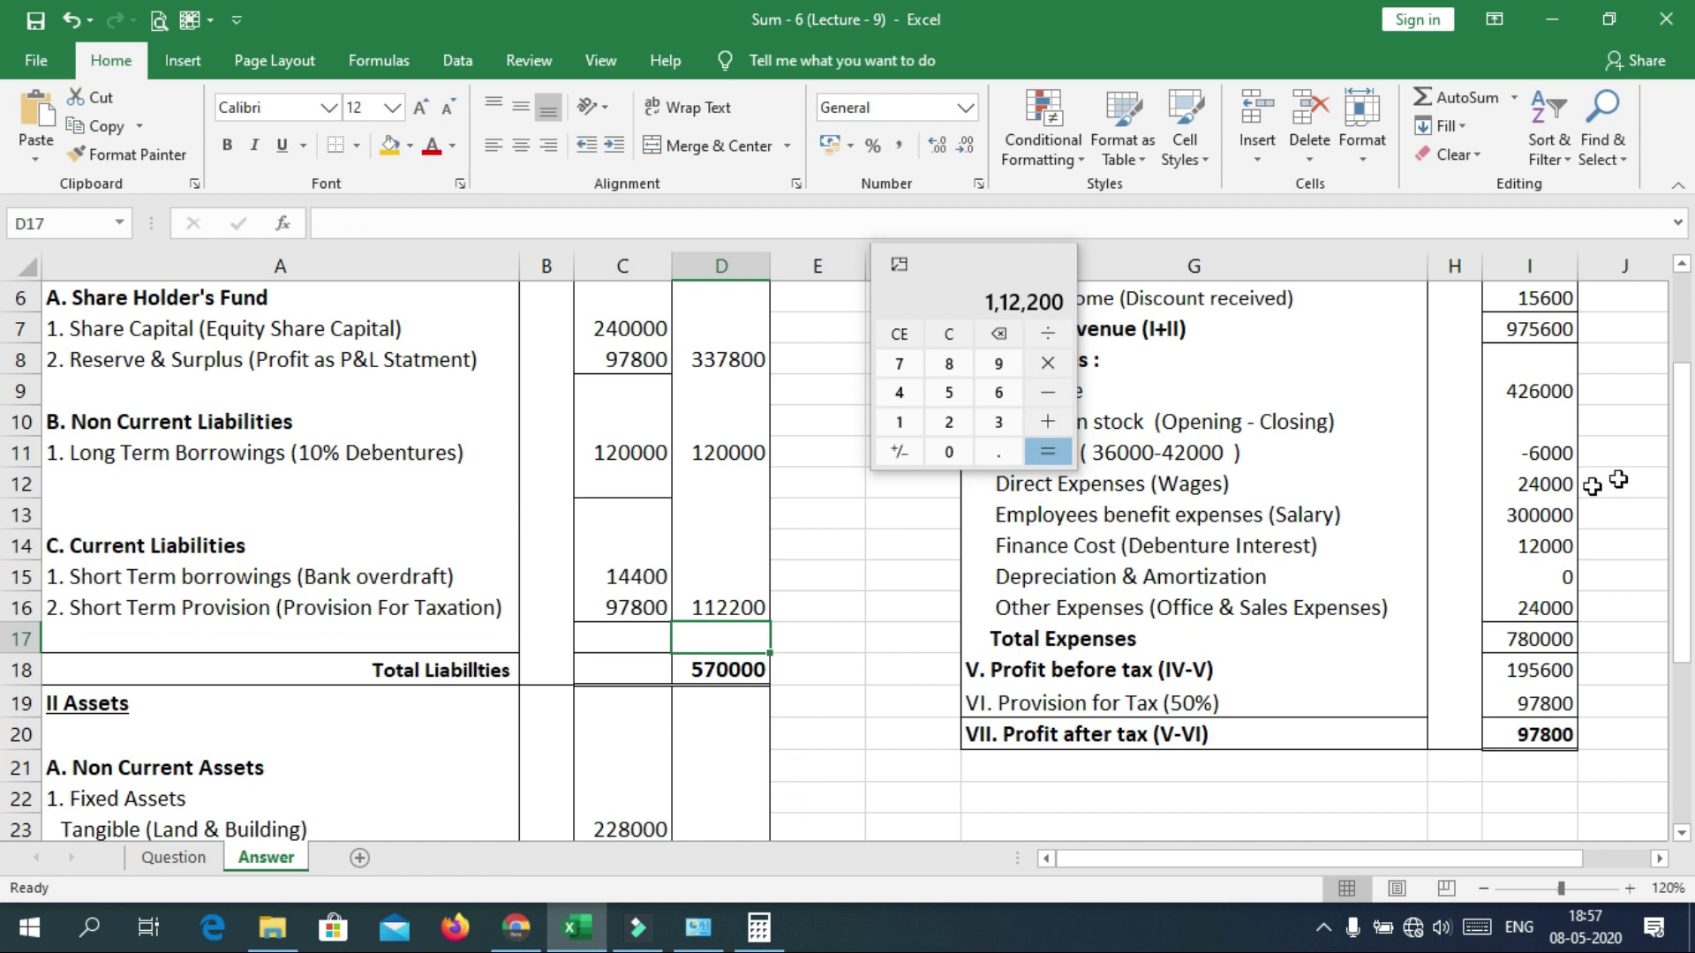
Add 228000 and 120000 in Calculator and enter 348000 as the Non Current Assets subtotal in D24, beside the software asset.
{"action": "left_click_drag", "start_coordinate": [1684, 441], "coordinate": [1686, 591]}
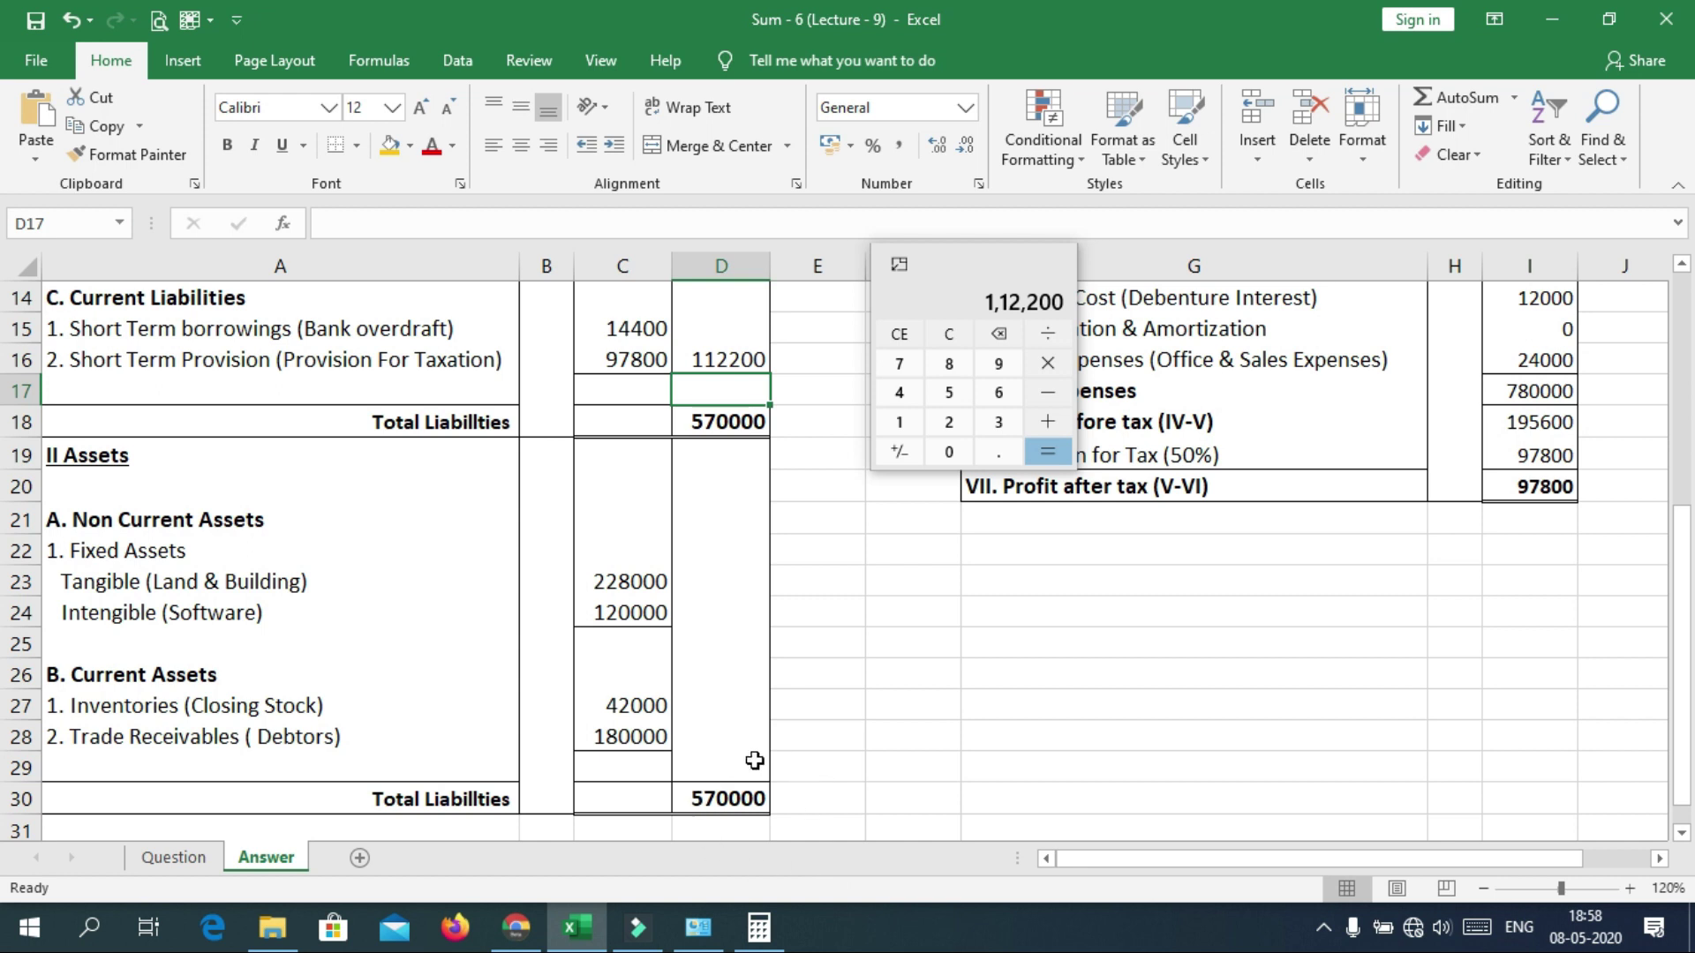
{"action": "left_click", "coordinate": [719, 609]}
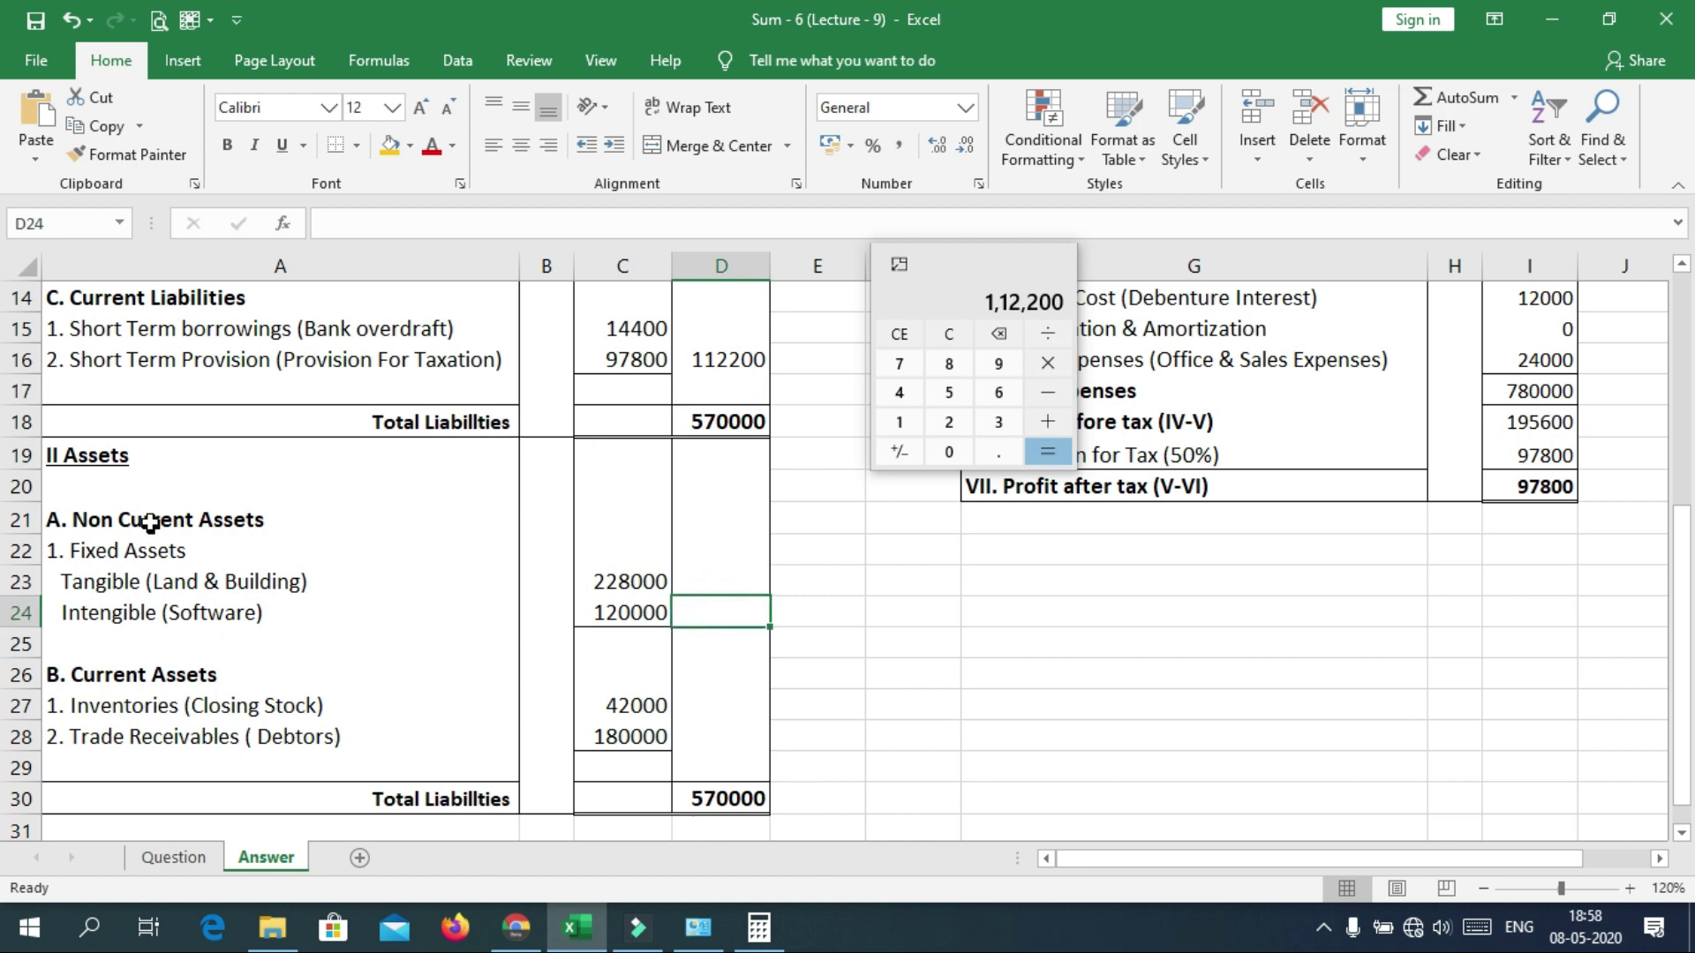
{"action": "left_click", "coordinate": [978, 265]}
{"action": "type", "text": "228000+1"}
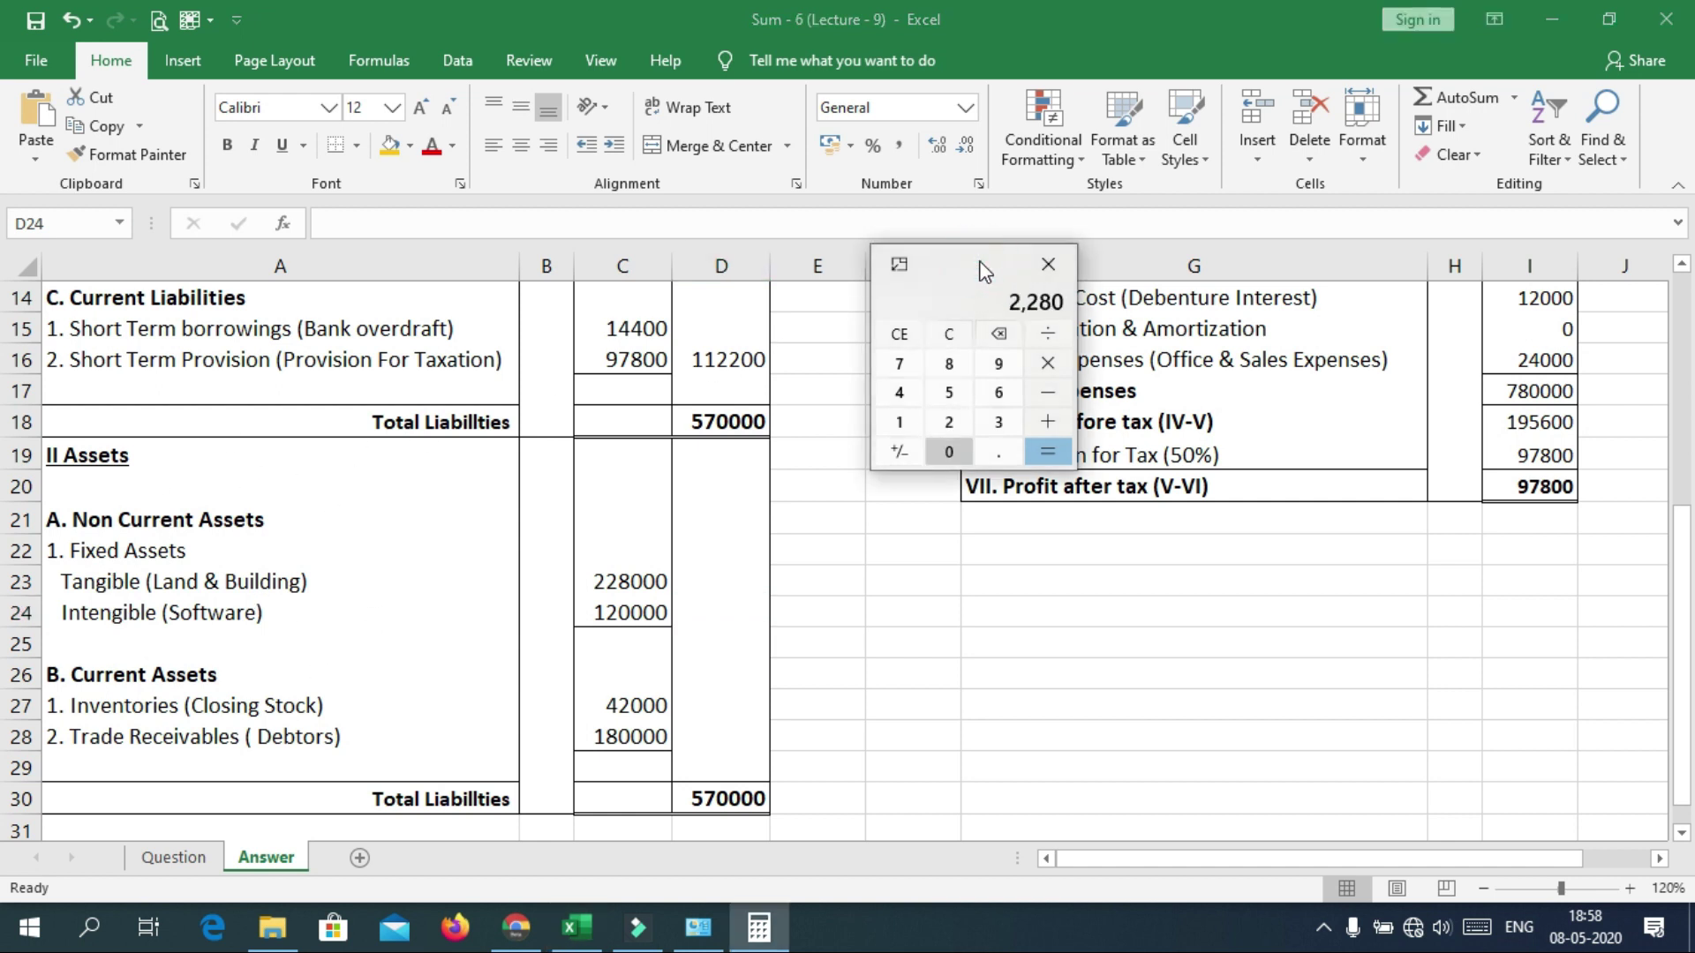
{"action": "type", "text": "20000="}
{"action": "left_click", "coordinate": [711, 612]}
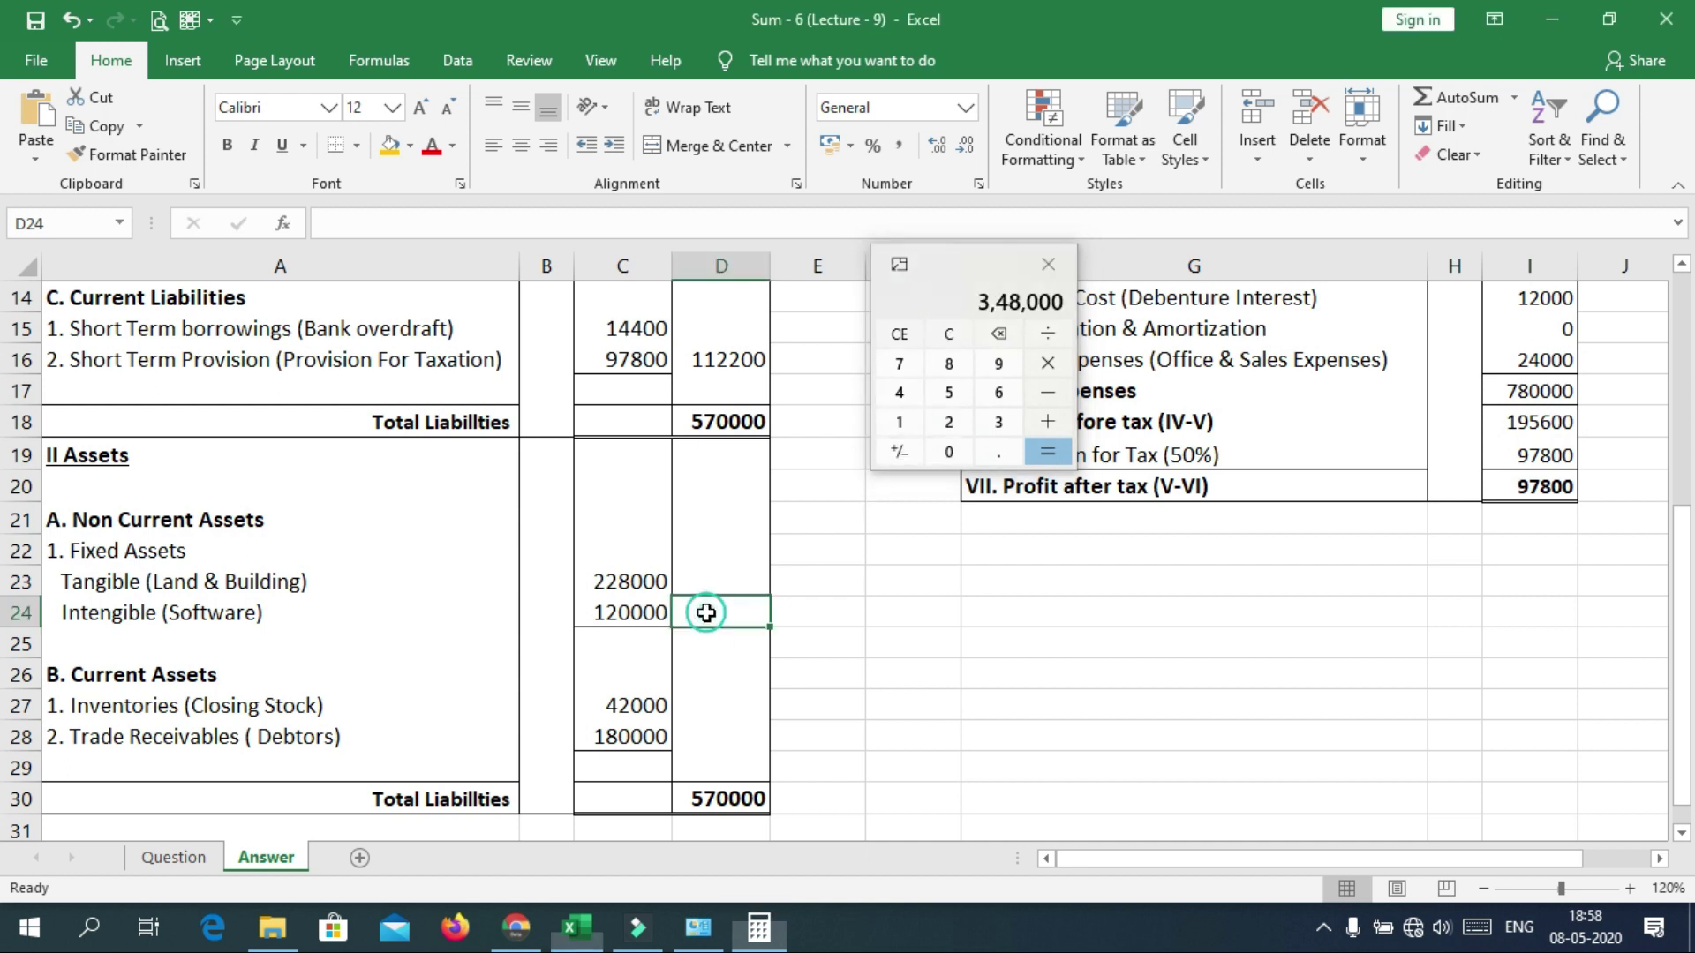
{"action": "type", "text": "348000"}
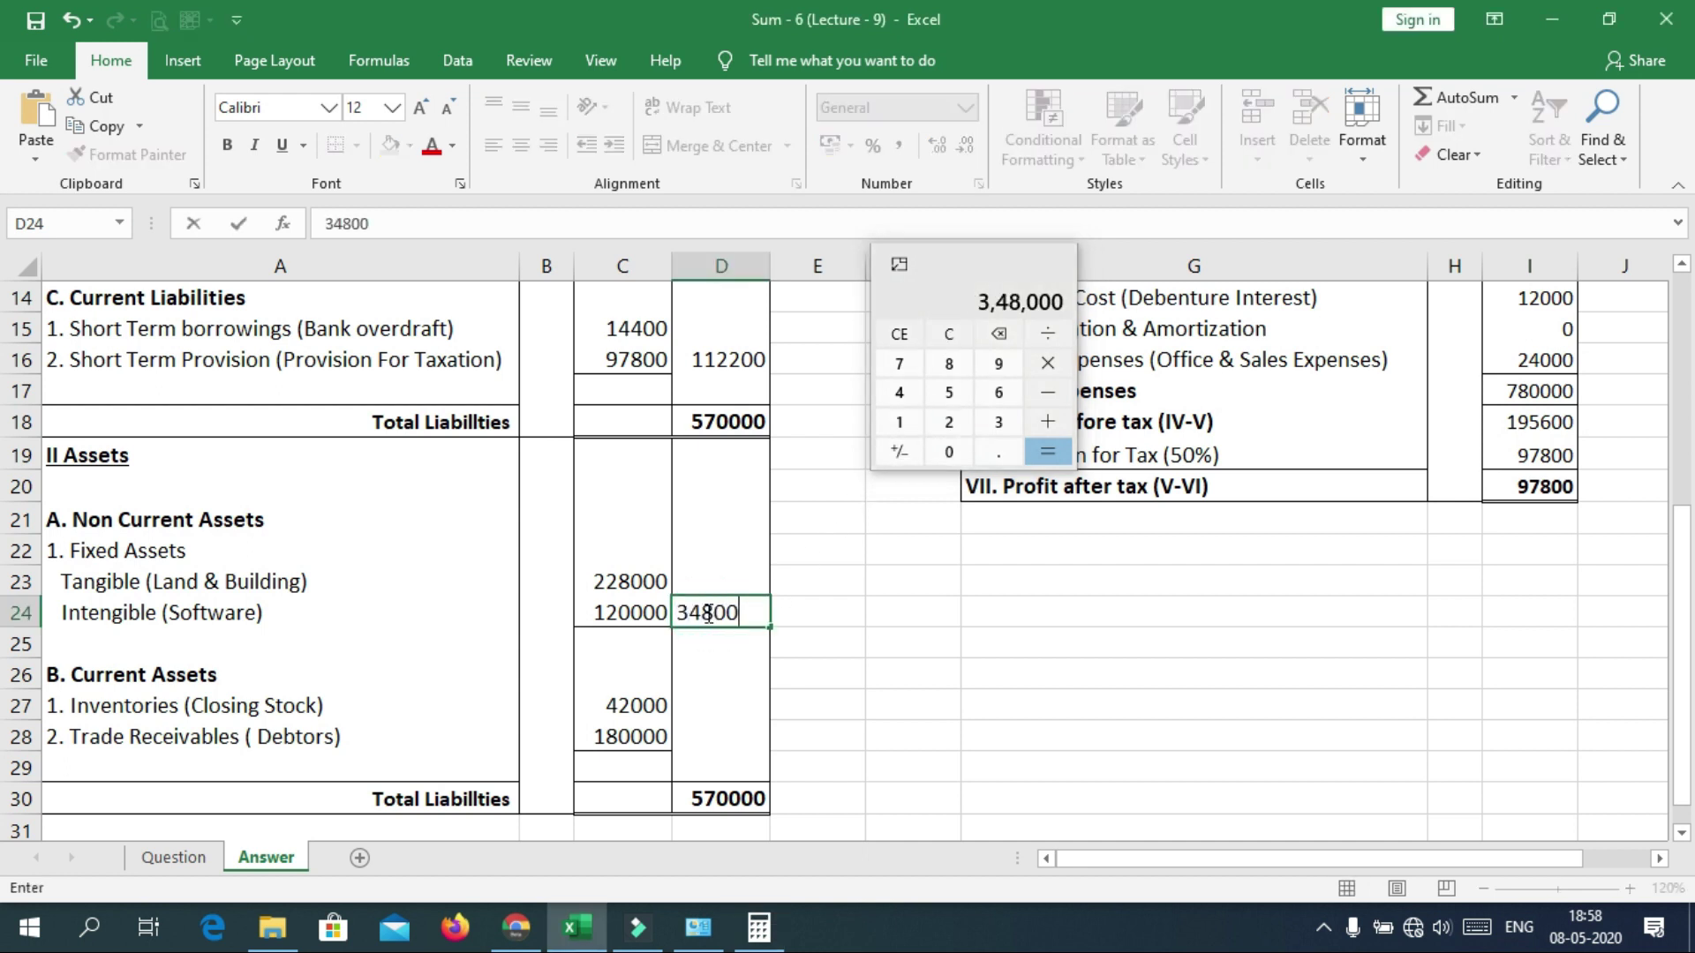
{"action": "key", "text": "Return"}
Add 42000 and 180000 in Calculator and enter 222000 as the Current Assets subtotal in D28, beside Trade Receivables.
{"action": "left_click", "coordinate": [708, 740]}
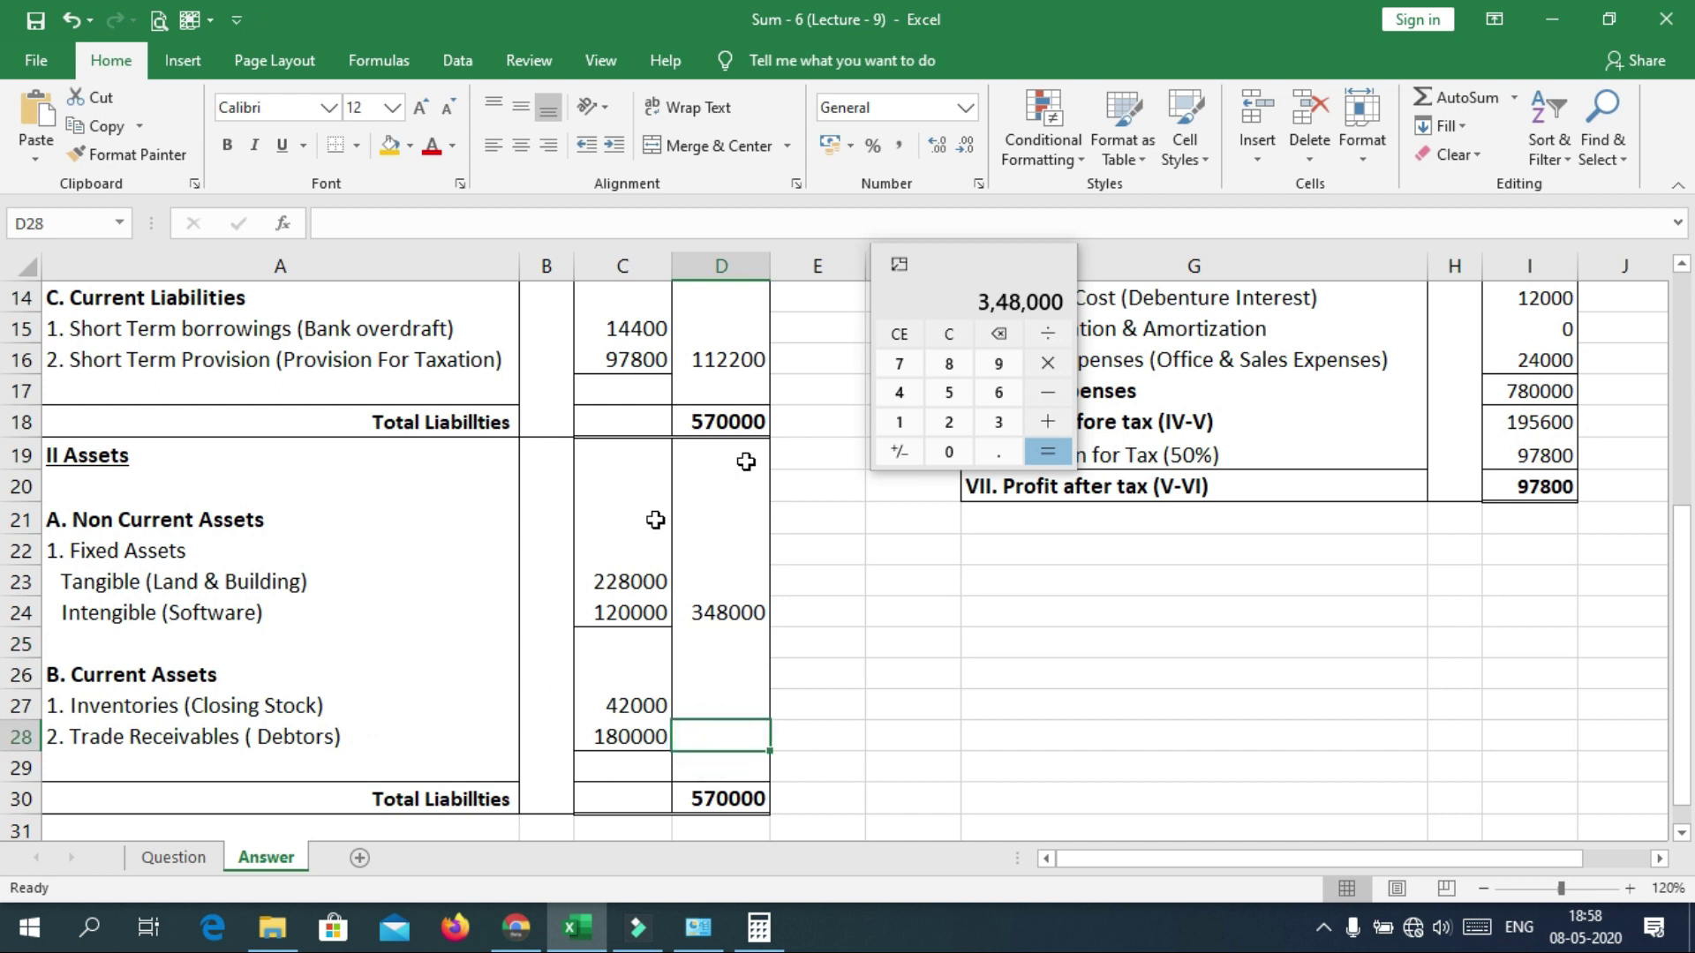
{"action": "left_click", "coordinate": [948, 334]}
{"action": "left_click", "coordinate": [948, 279]}
{"action": "type", "text": "42000+180000"}
{"action": "key", "text": "Return"}
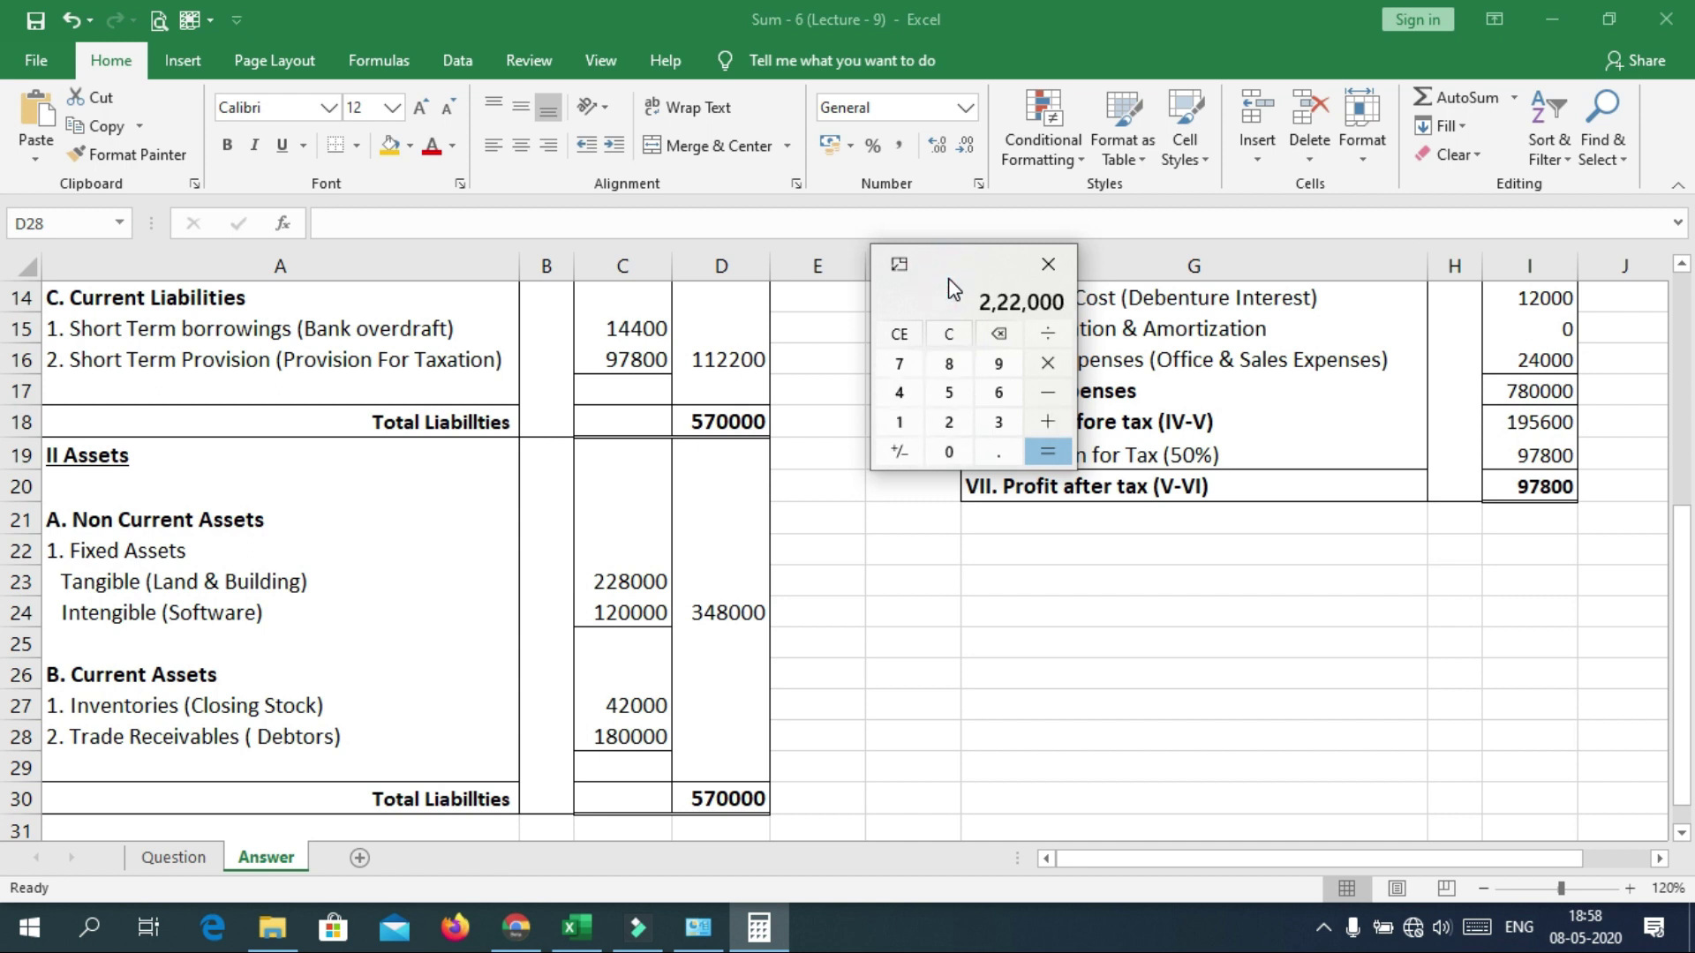
{"action": "left_click", "coordinate": [703, 738]}
{"action": "type", "text": "222000"}
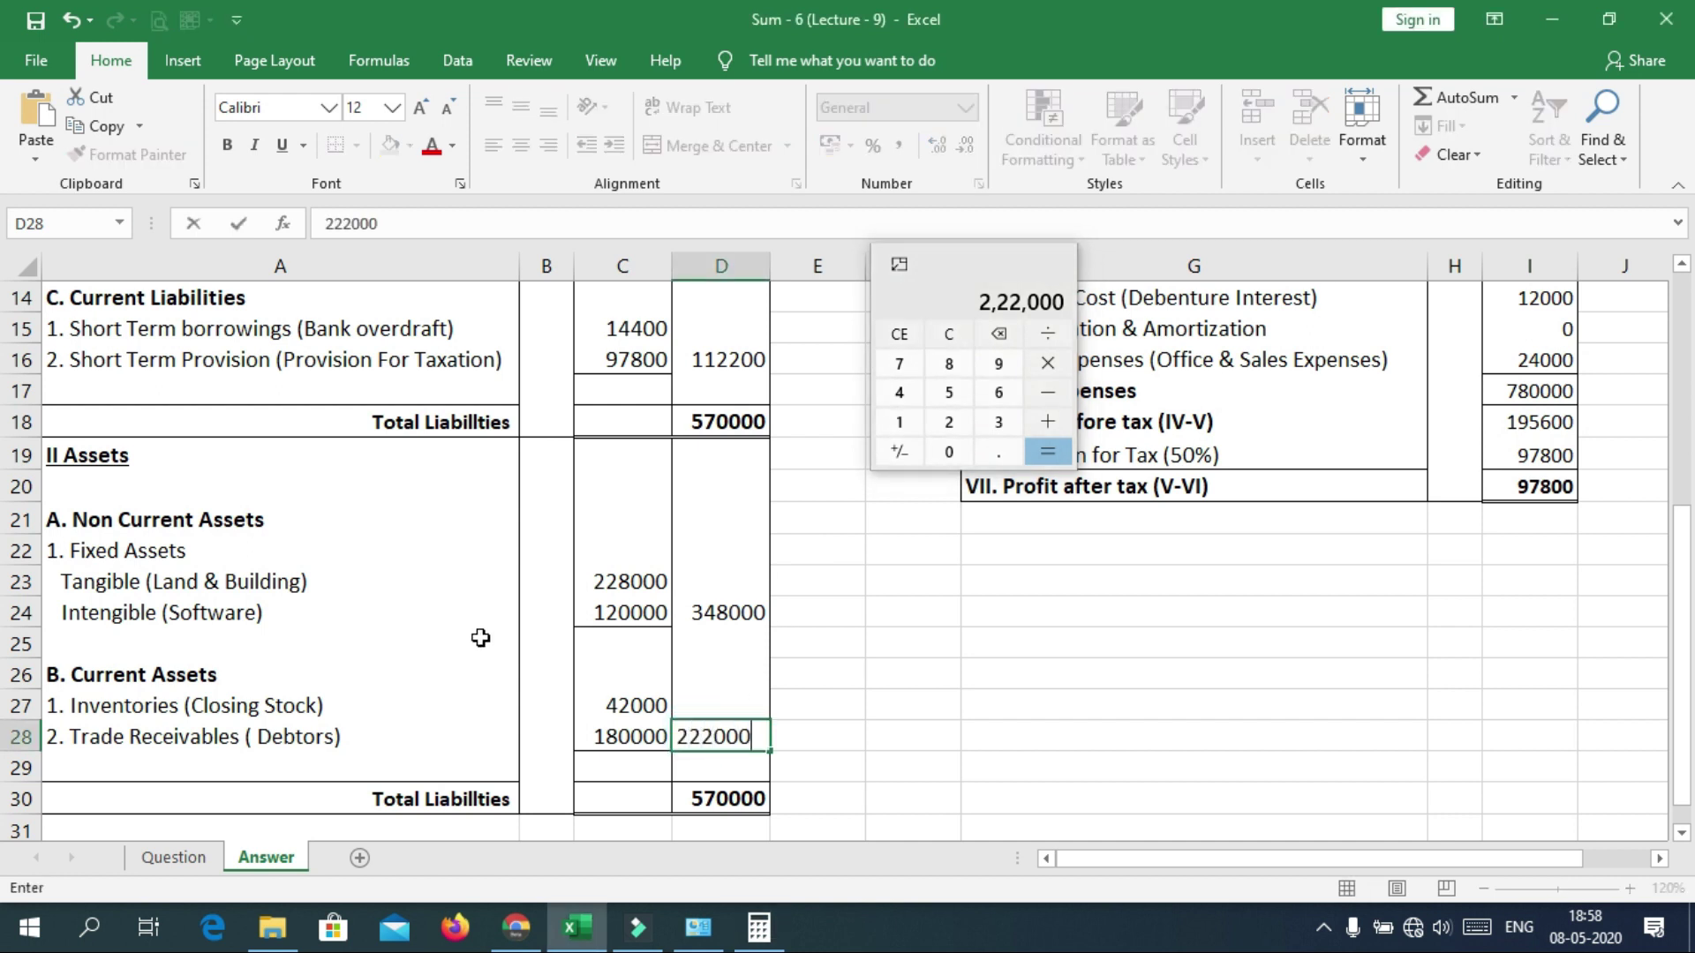
{"action": "key", "text": "Return"}
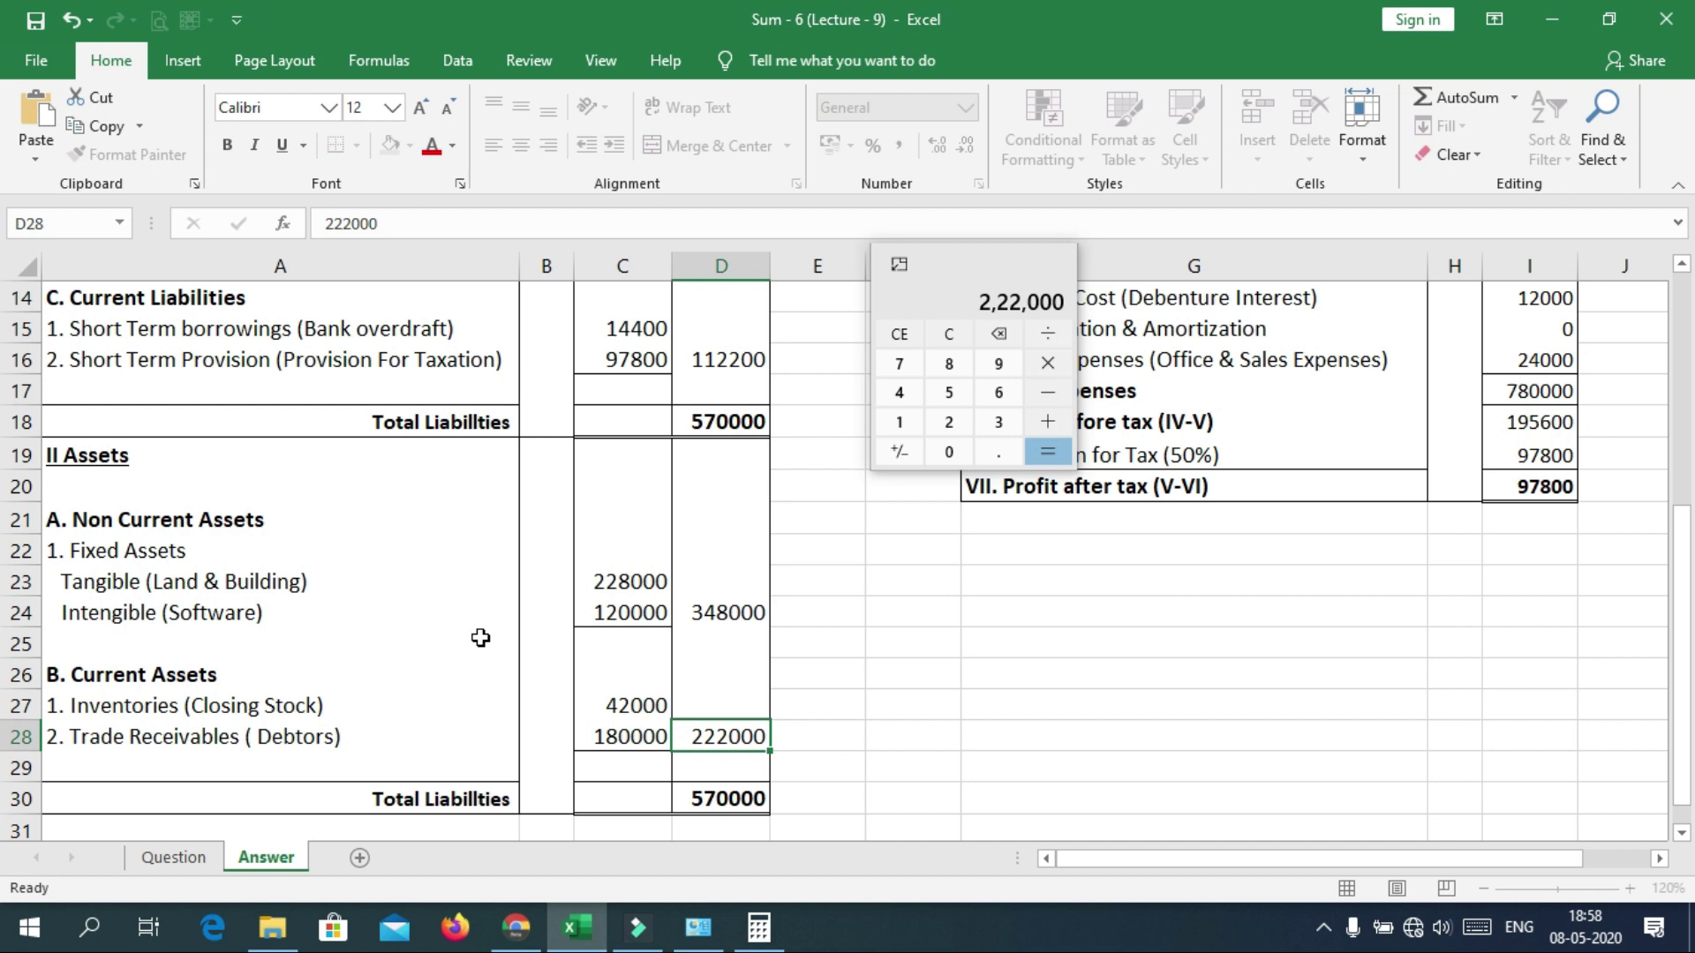